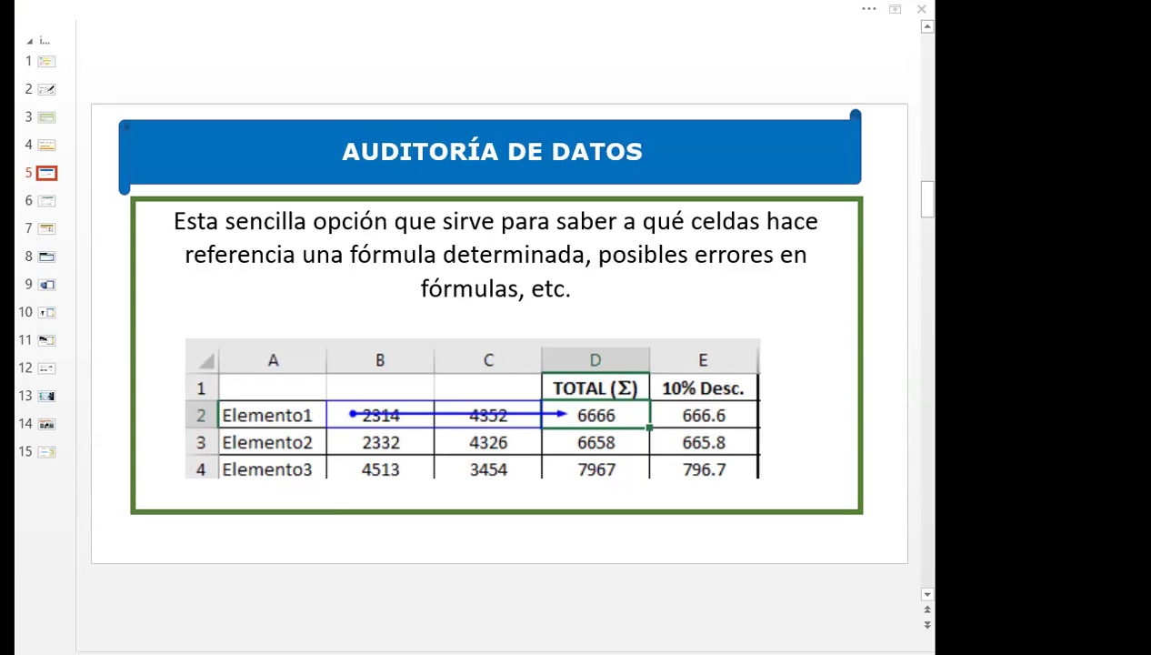
Step: Switch to the Excel workbook and examine cells D2, E1, H3 and E2 on the AUDITORIA DE DATOS sheet
key(alt+Tab)
click(353, 408)
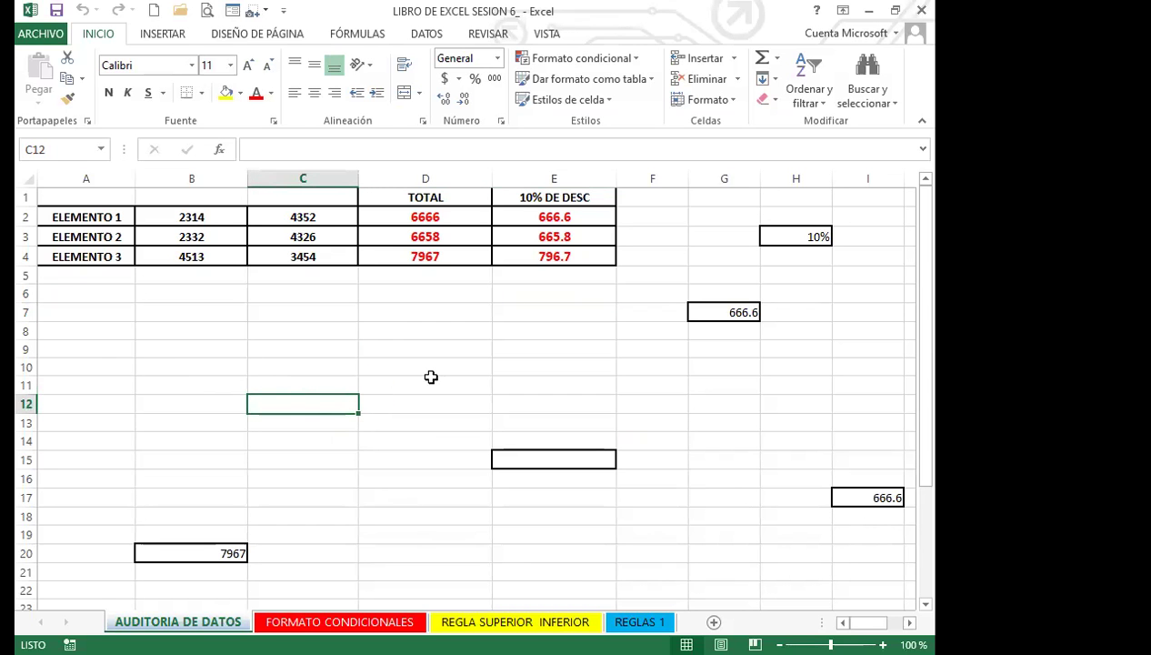
click(417, 218)
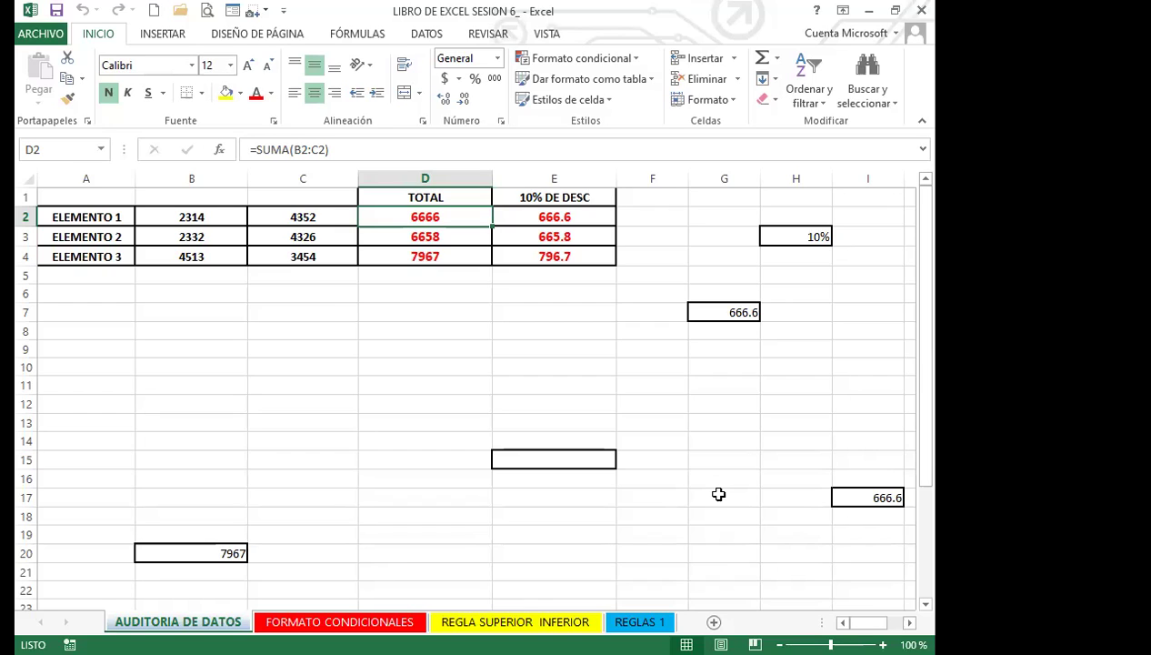
click(526, 318)
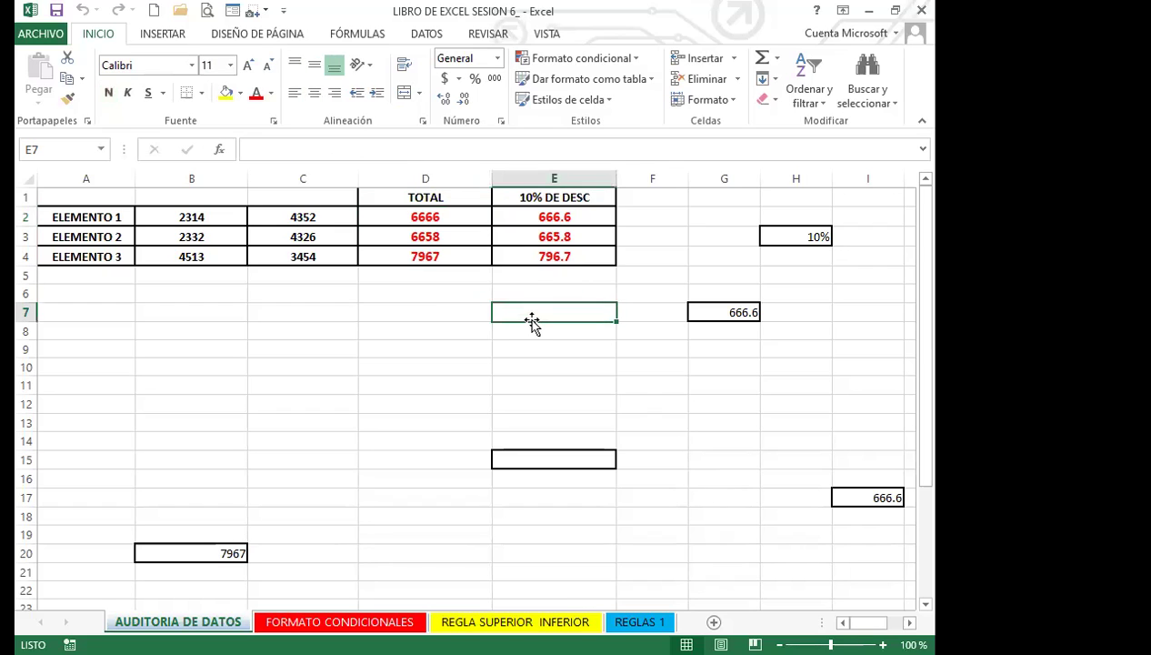
click(602, 197)
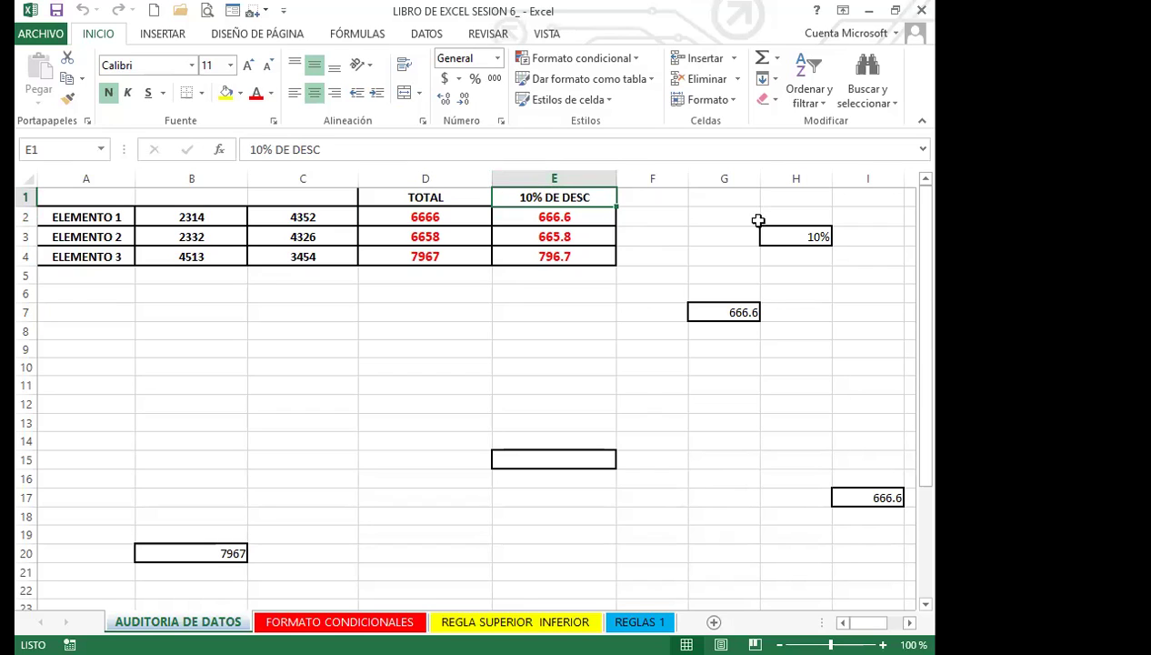
click(782, 235)
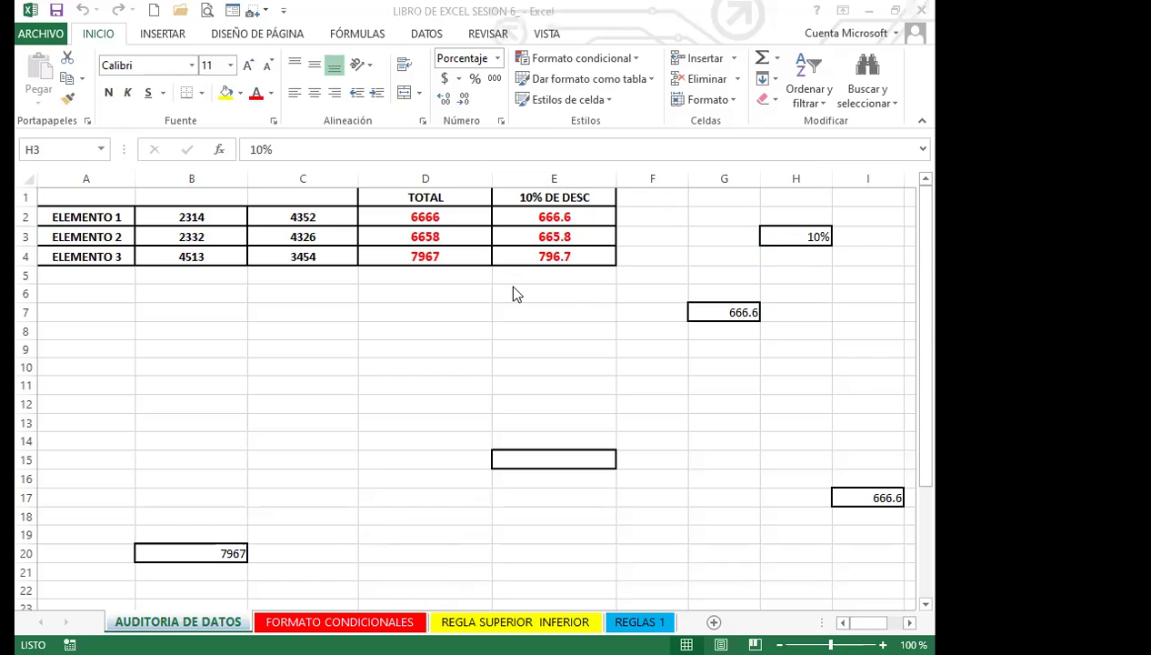
click(521, 222)
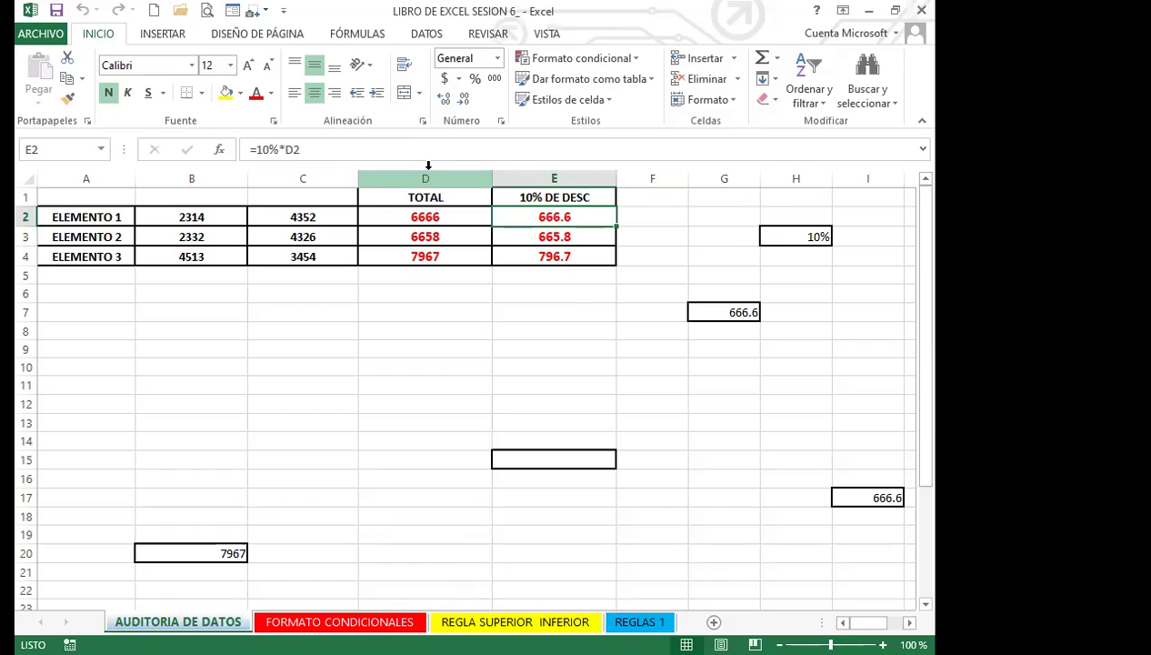
Step: Try replacing 10% in E2's formula with an absolute reference to E1, giving =$E$1*D2, and undo the change
double_click(538, 220)
click(561, 214)
key(BackSpace)
key(BackSpace)
key(BackSpace)
click(537, 195)
key(F4)
key(Return)
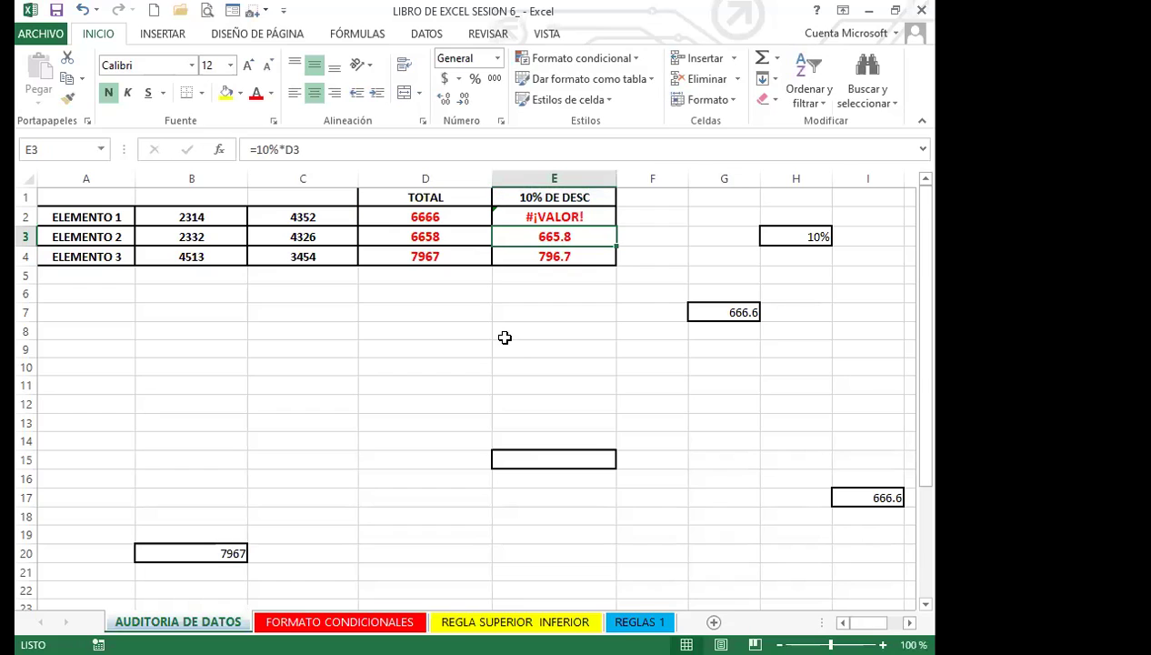
click(511, 218)
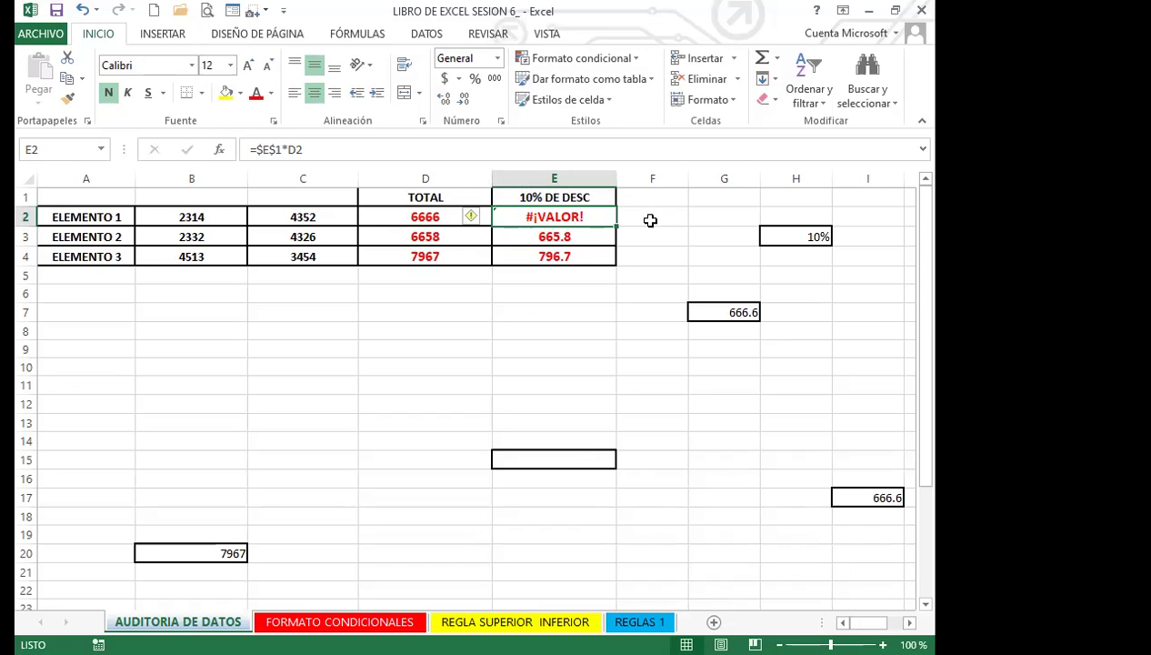
key(ctrl+z)
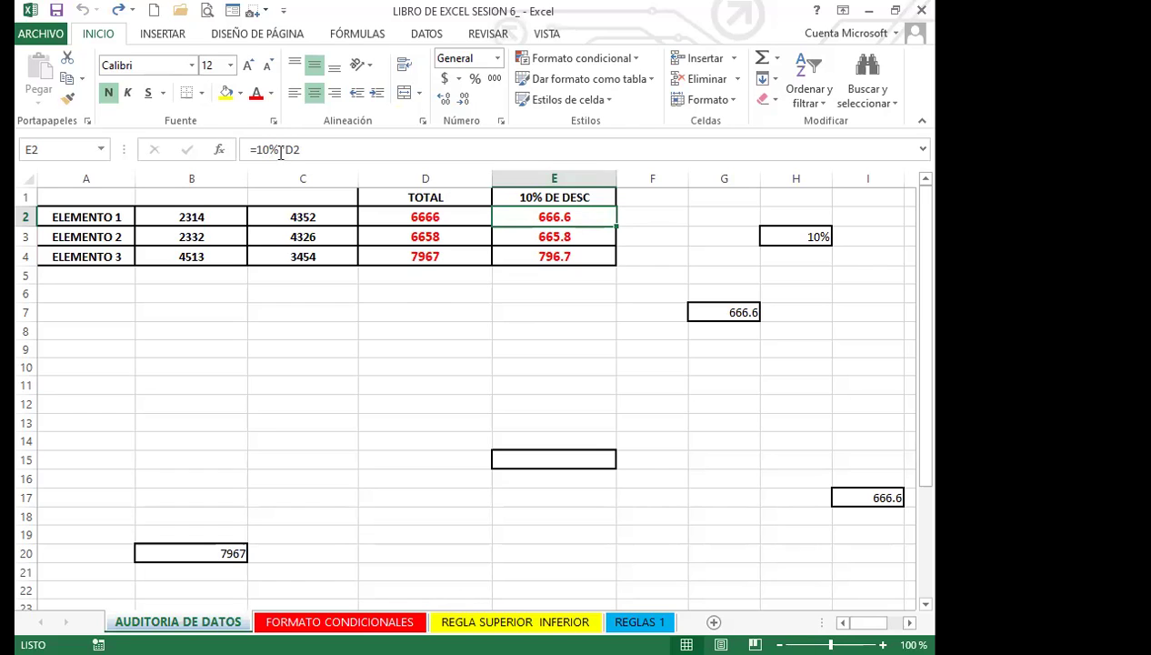
Step: Compare the content of header cell E1 with the formula in E2
click(596, 196)
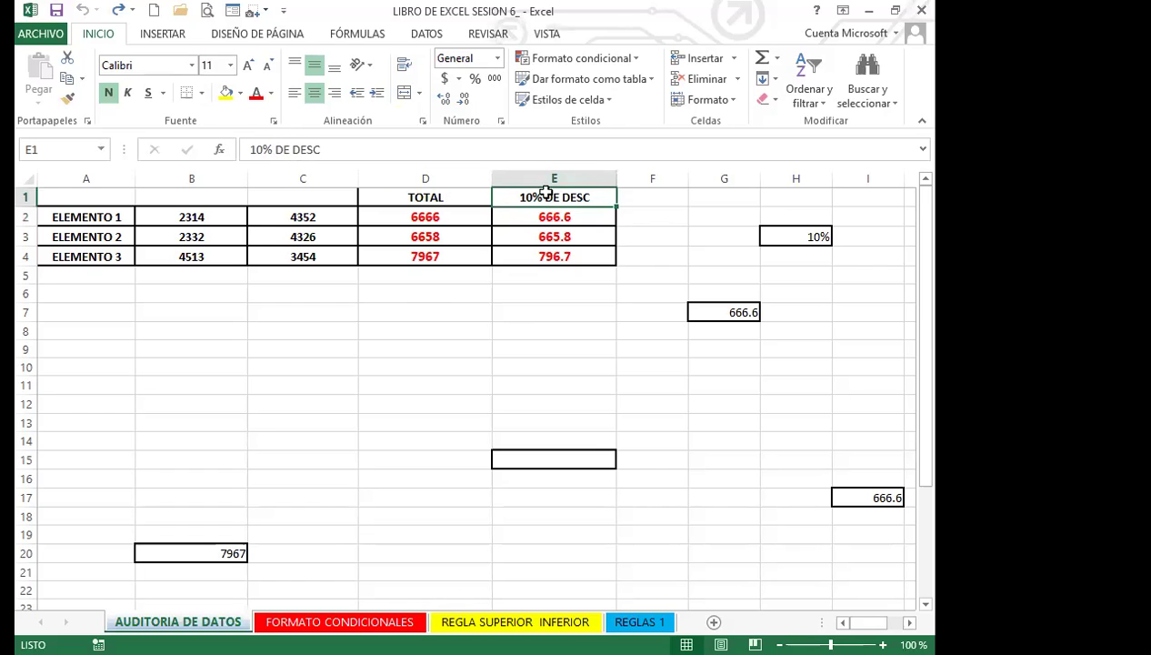
click(588, 217)
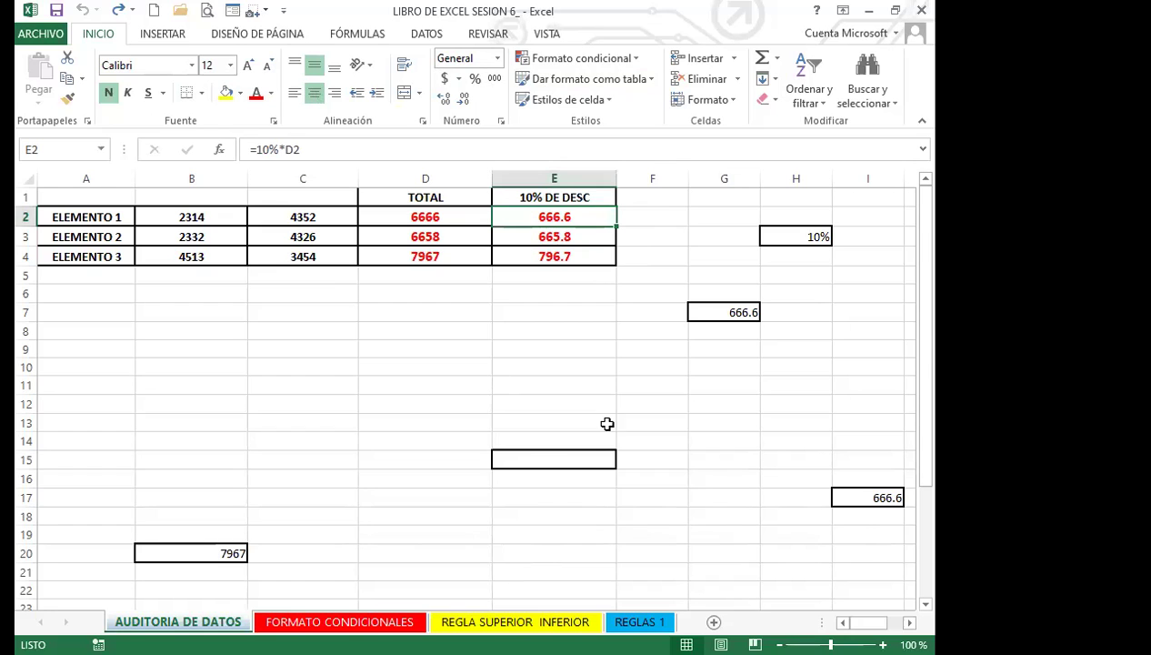
click(462, 406)
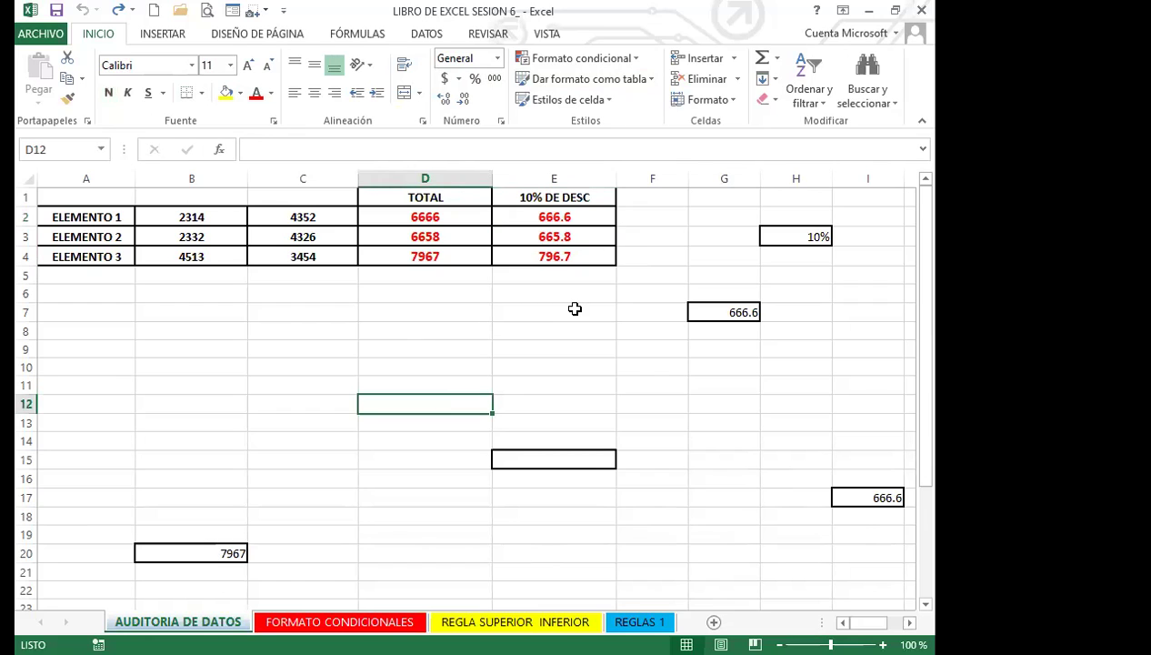
click(516, 330)
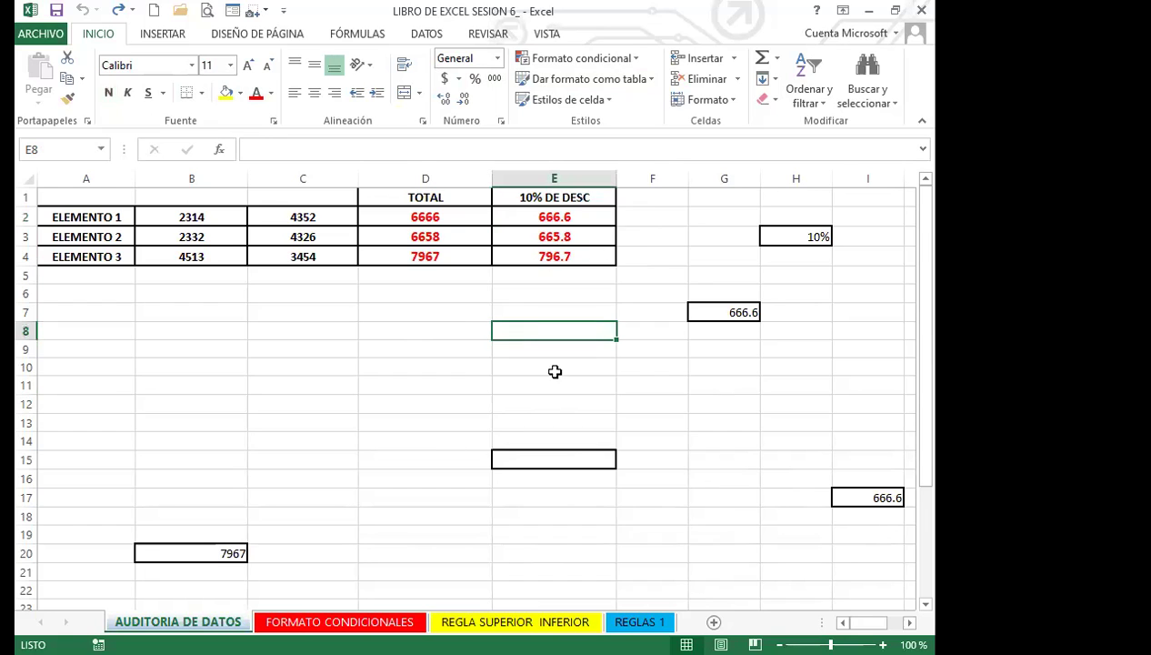
Step: Hide the formula bar so cell formulas are no longer displayed above the sheet
click(548, 35)
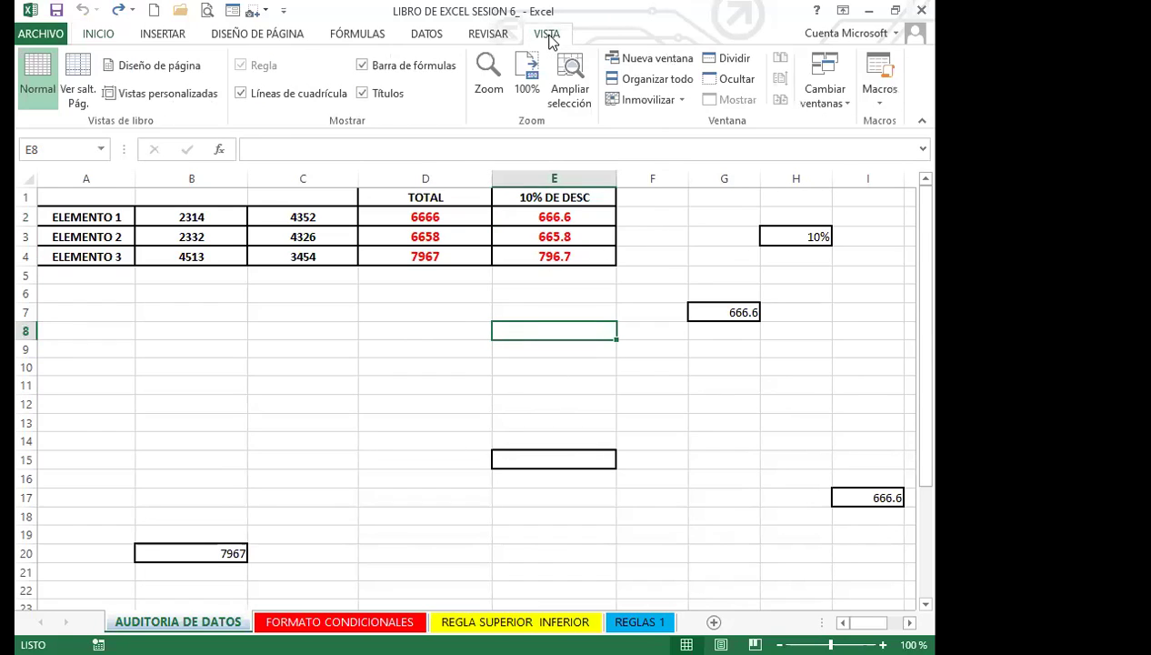
click(362, 66)
click(387, 308)
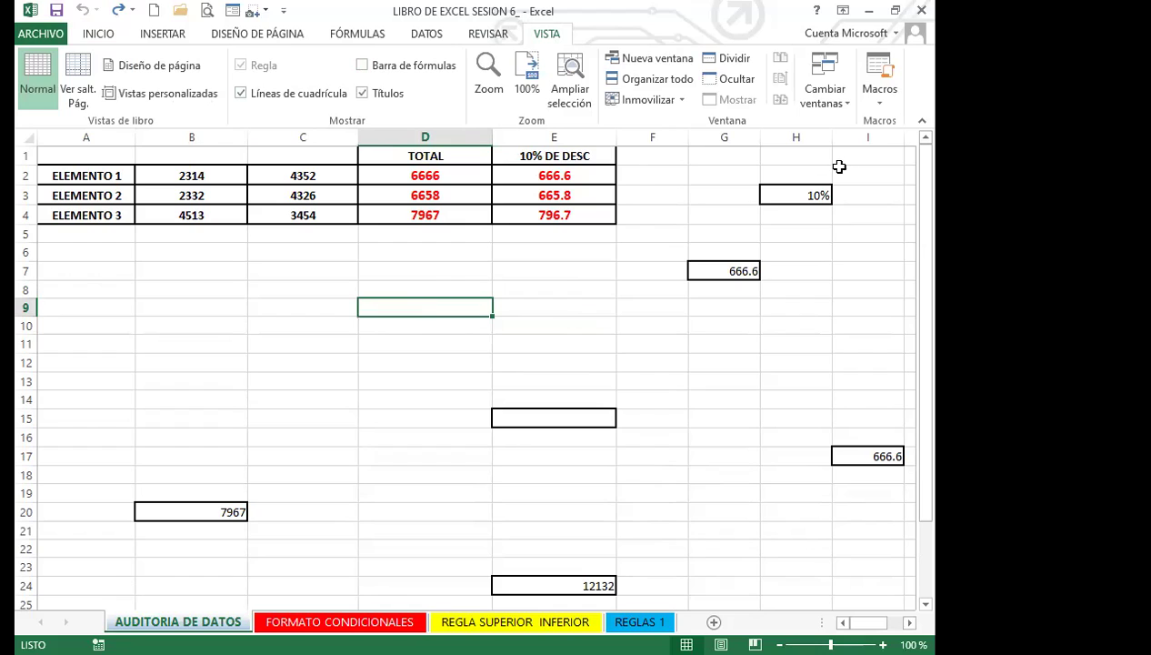
click(551, 272)
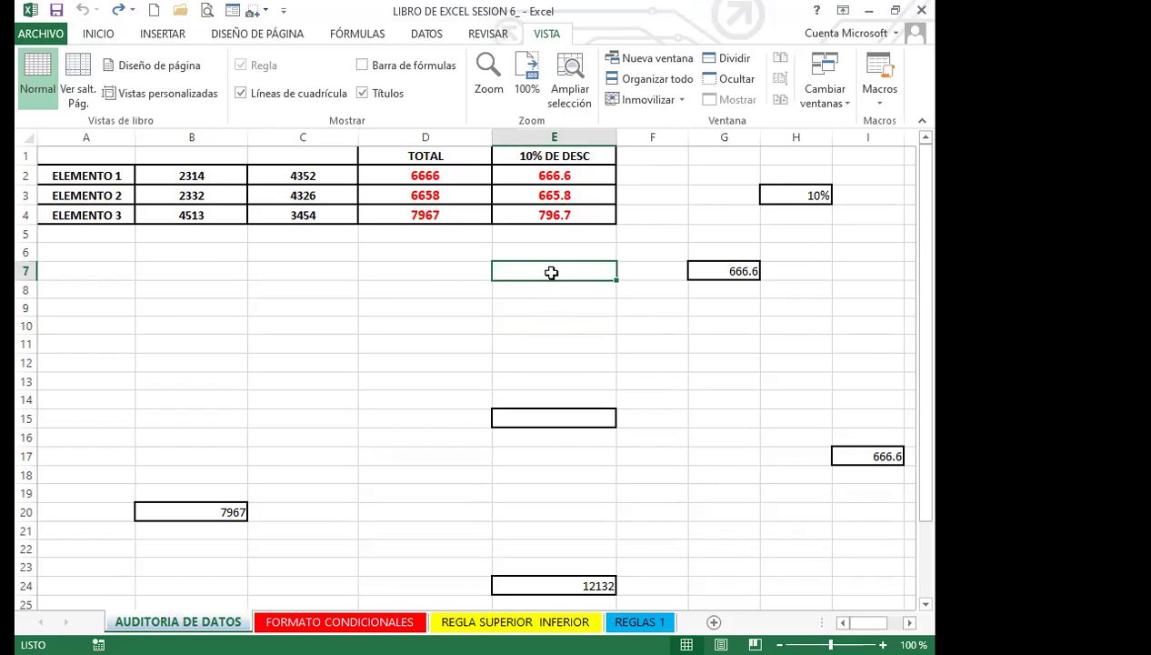
click(87, 37)
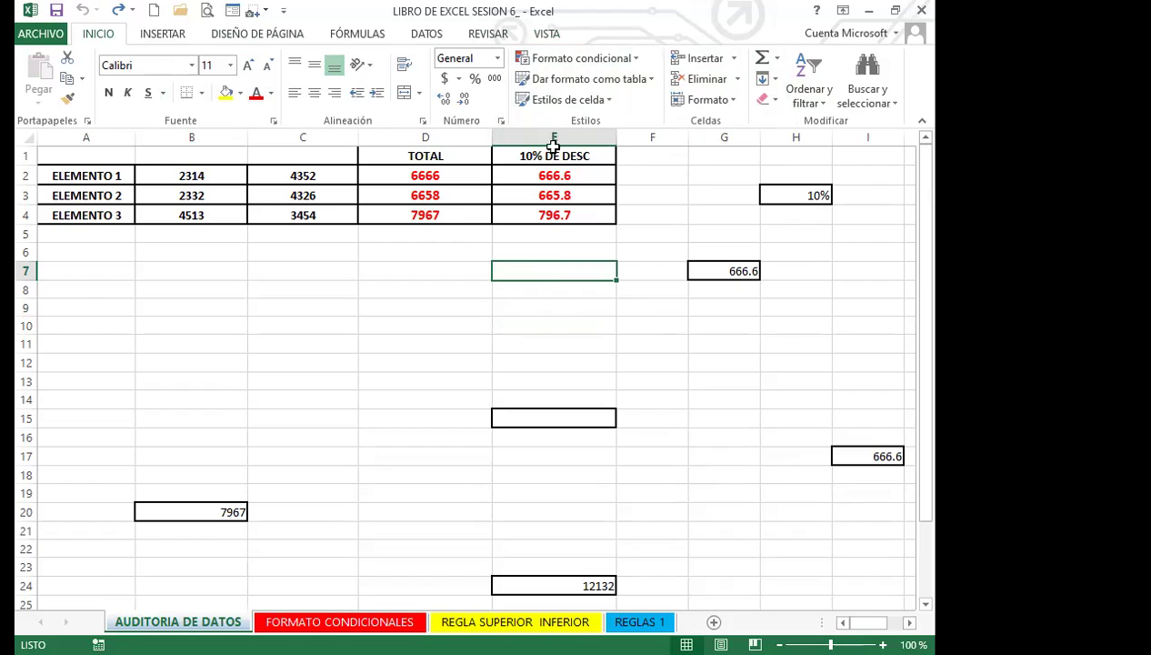
click(385, 304)
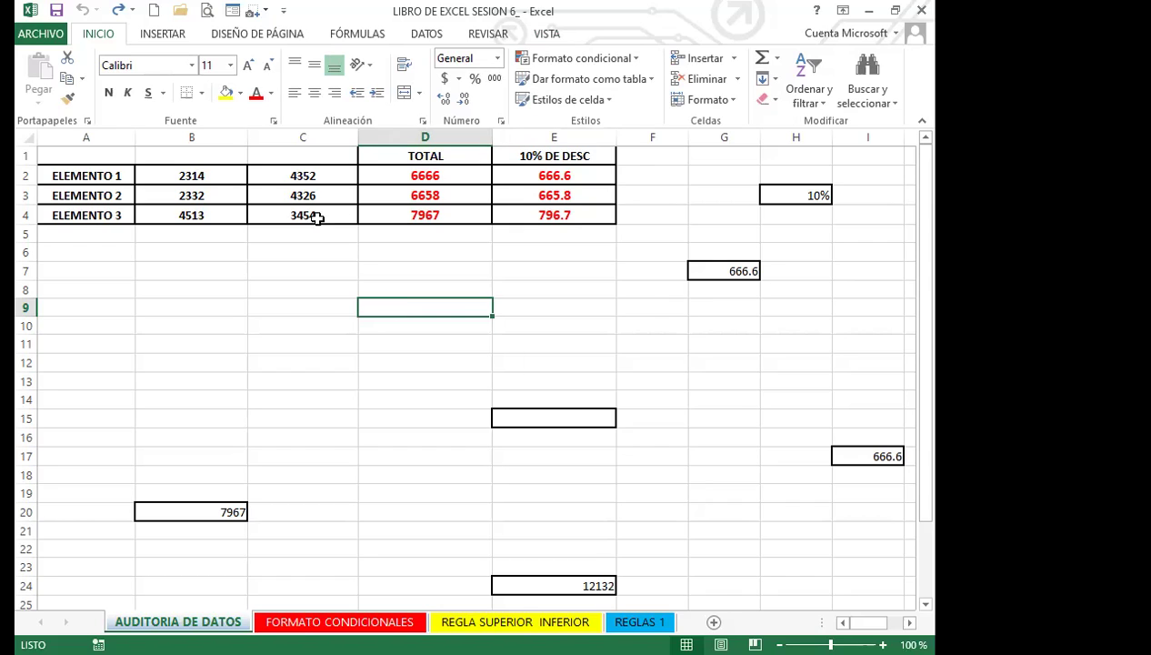
Step: Bring up the formula auditing commands and inspect the formulas inside cells D2 and E4
click(278, 179)
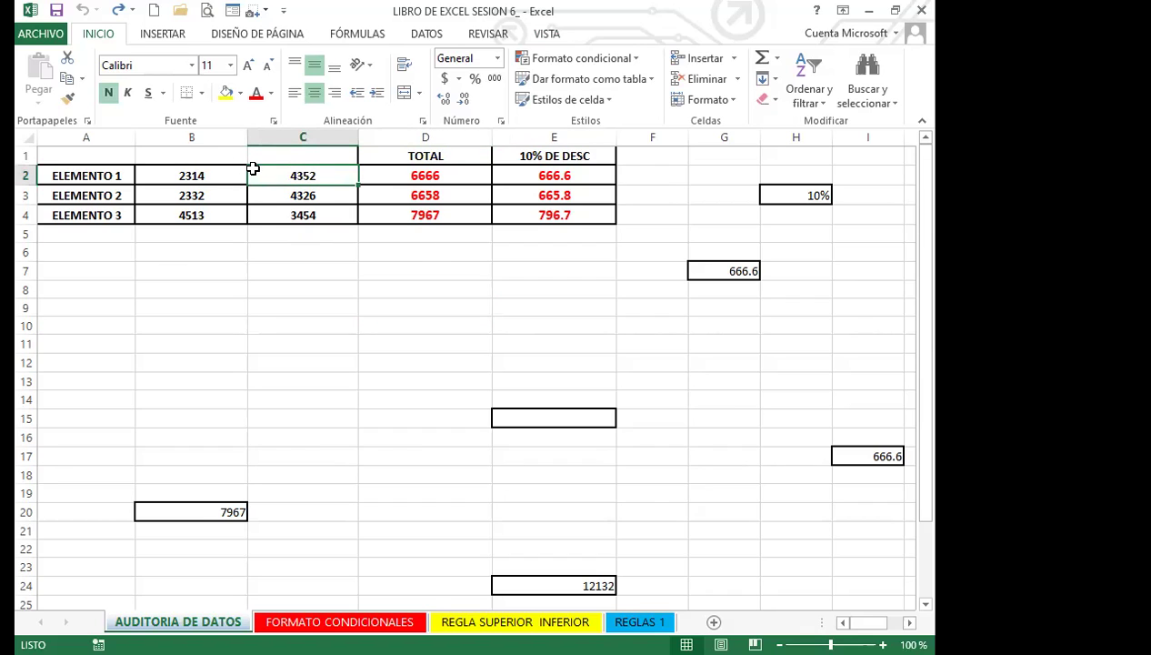
click(352, 38)
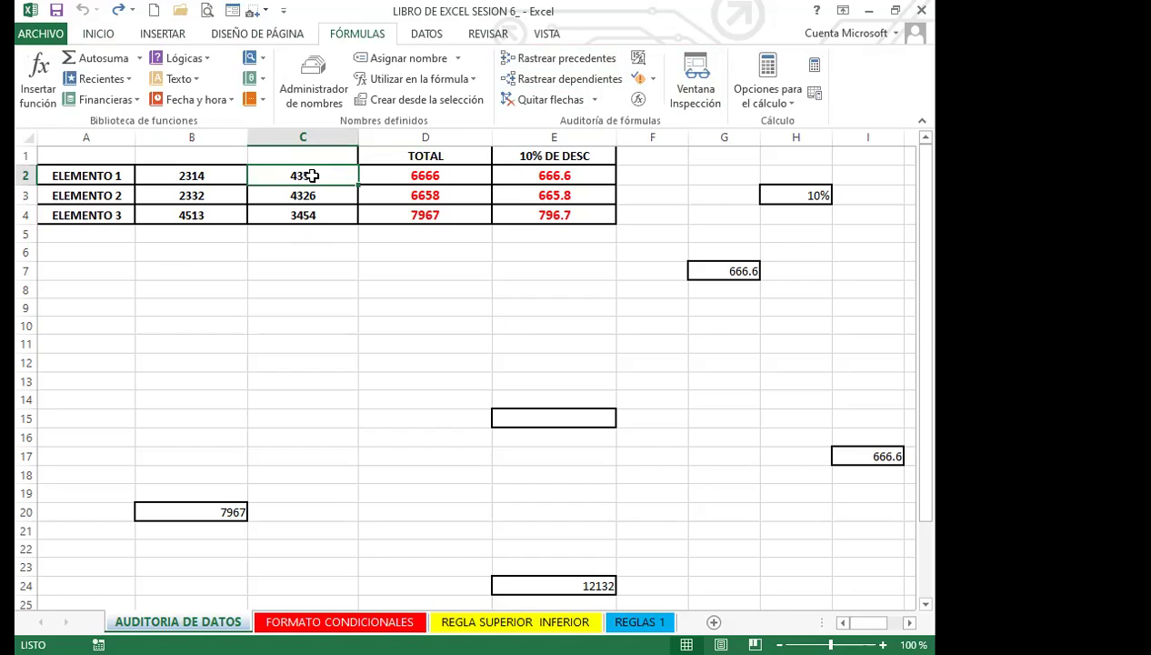
double_click(398, 174)
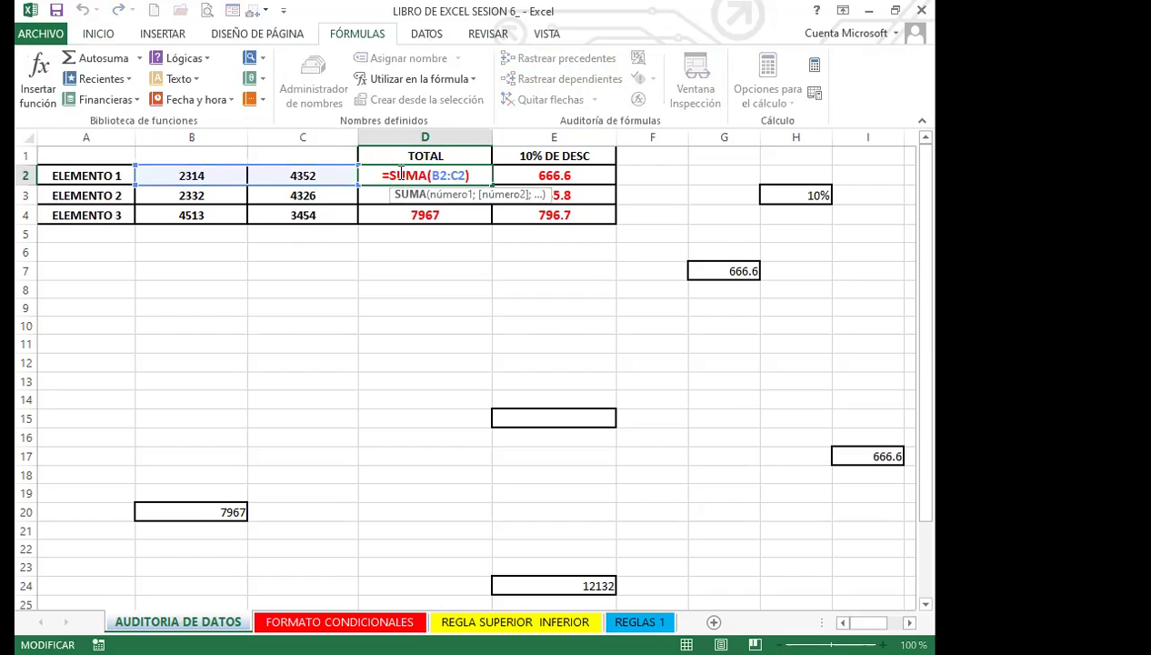
double_click(534, 215)
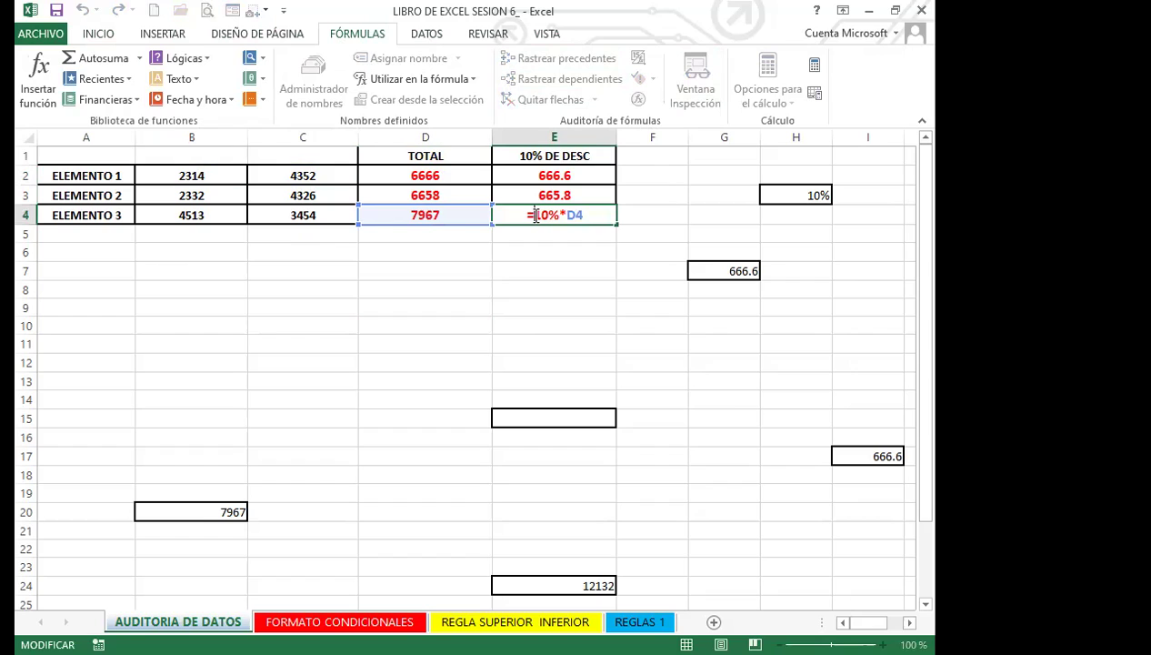
key(Return)
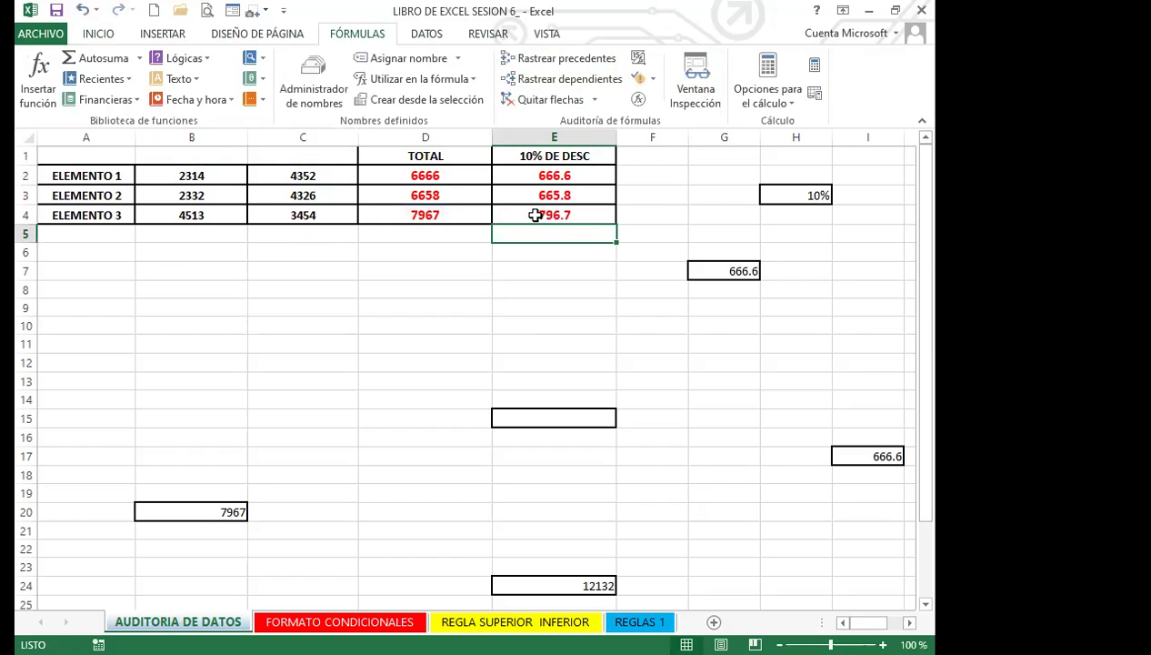
Step: Check the content of cell C2 and try to trace its precedents
double_click(313, 175)
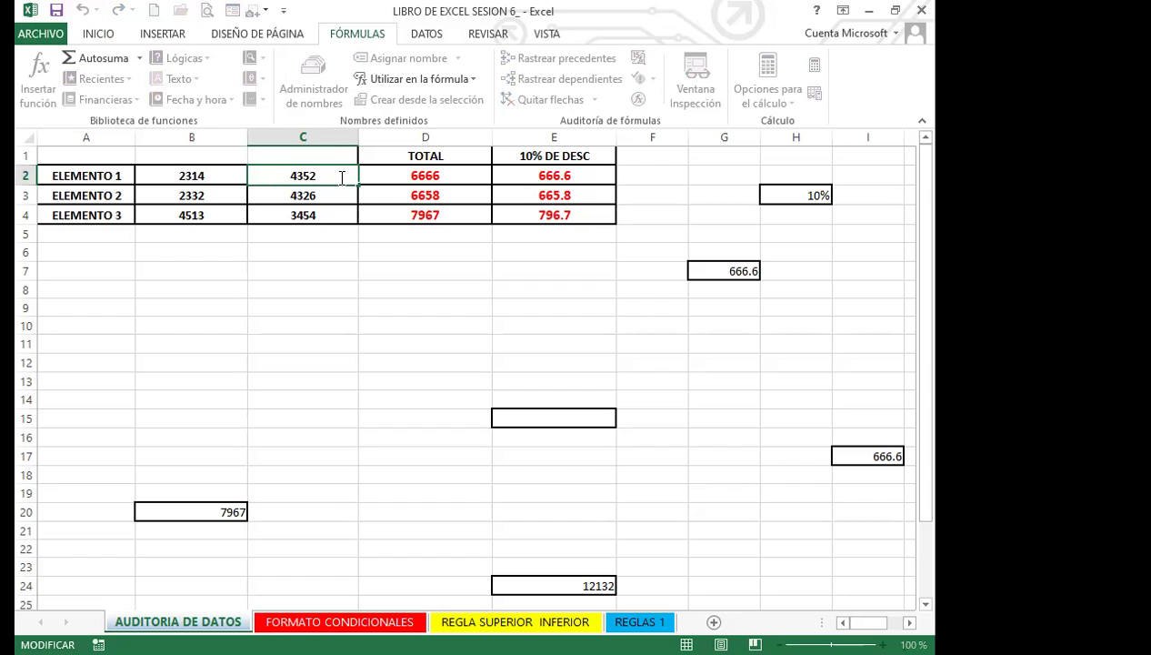
key(Escape)
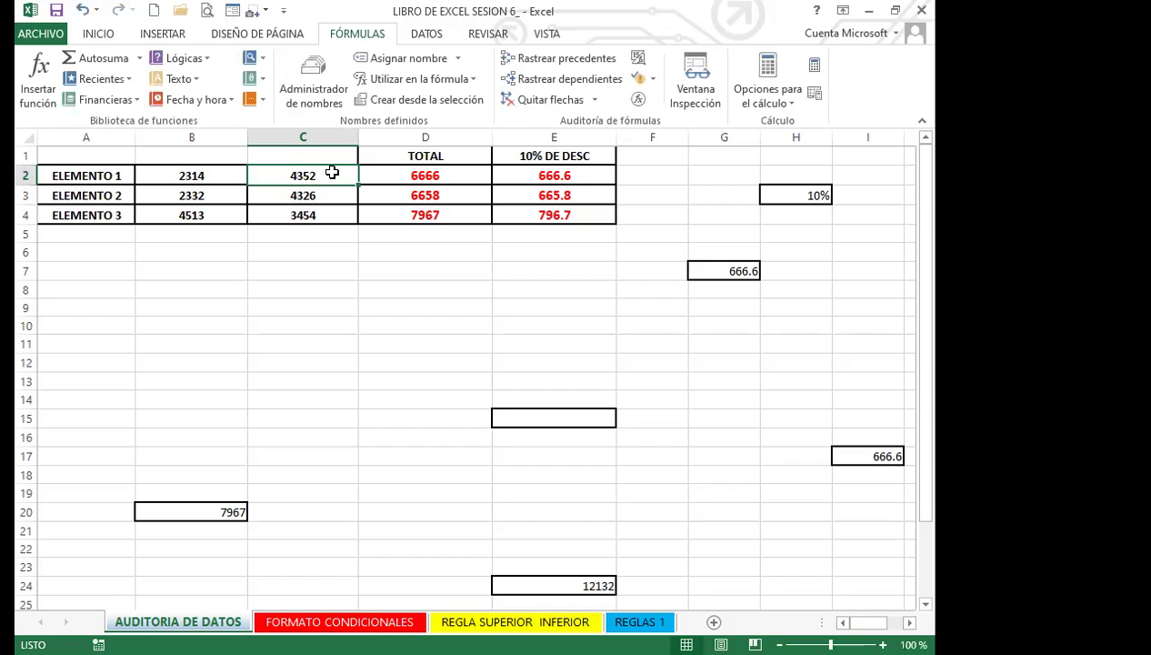
click(563, 60)
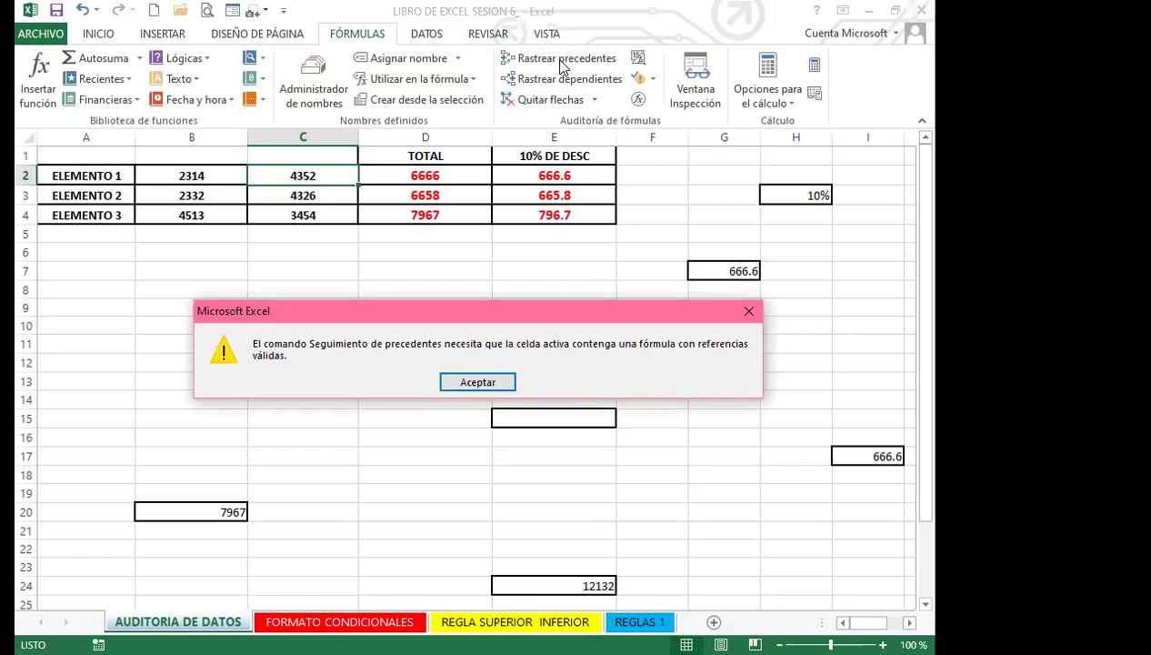
click(750, 314)
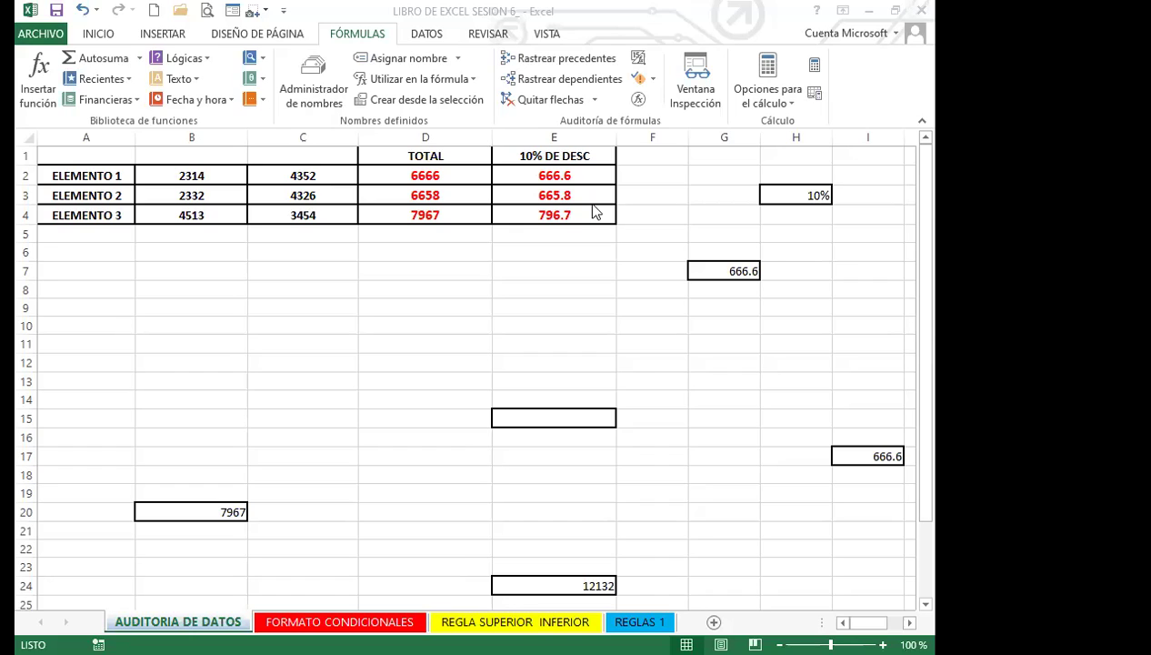
Step: Trace the precedents of cell E2 in the discount column and of cell I29
click(524, 179)
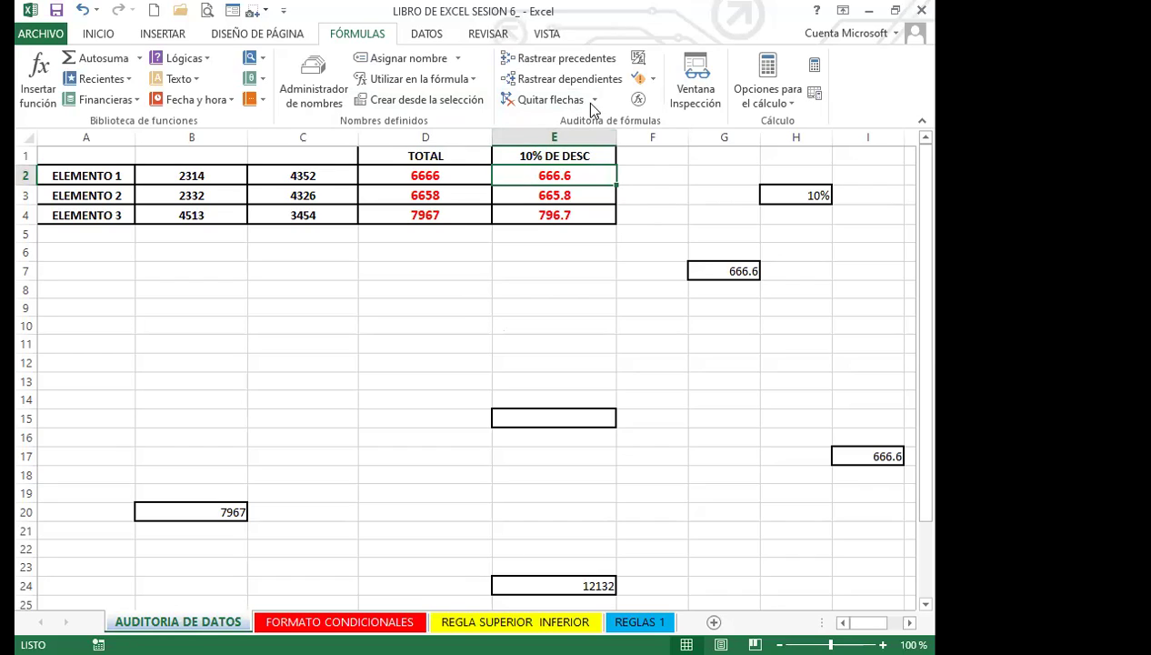
click(580, 64)
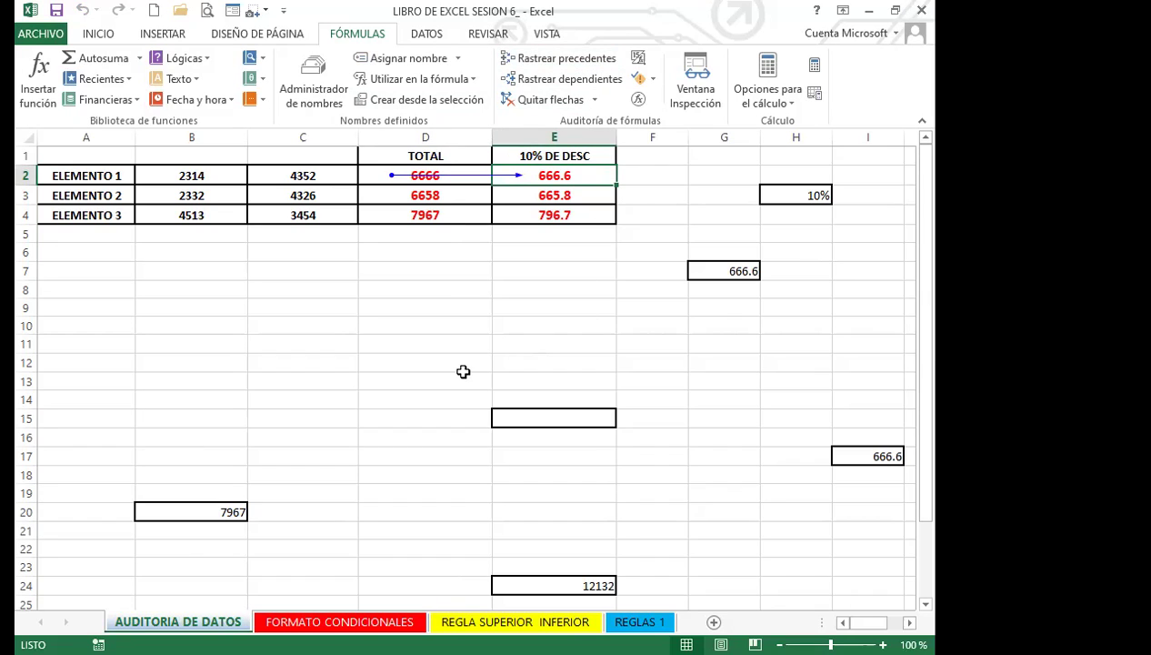
ctrl+scroll(461, 369, down, 3)
ctrl+scroll(461, 369, down, 1)
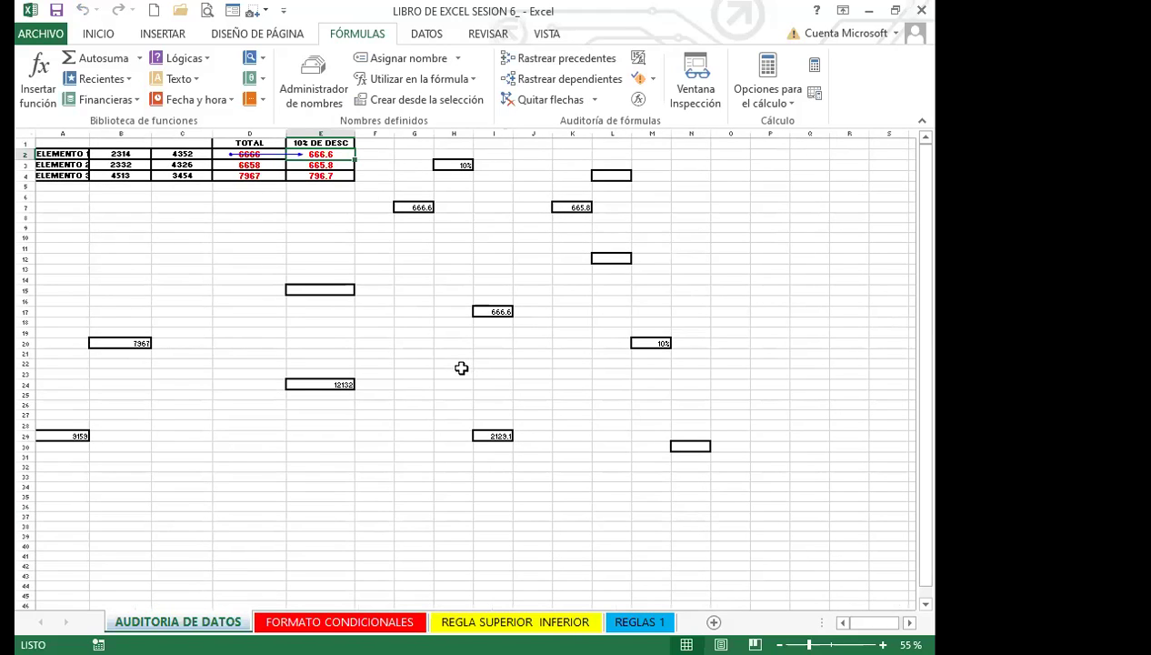
click(480, 435)
click(545, 61)
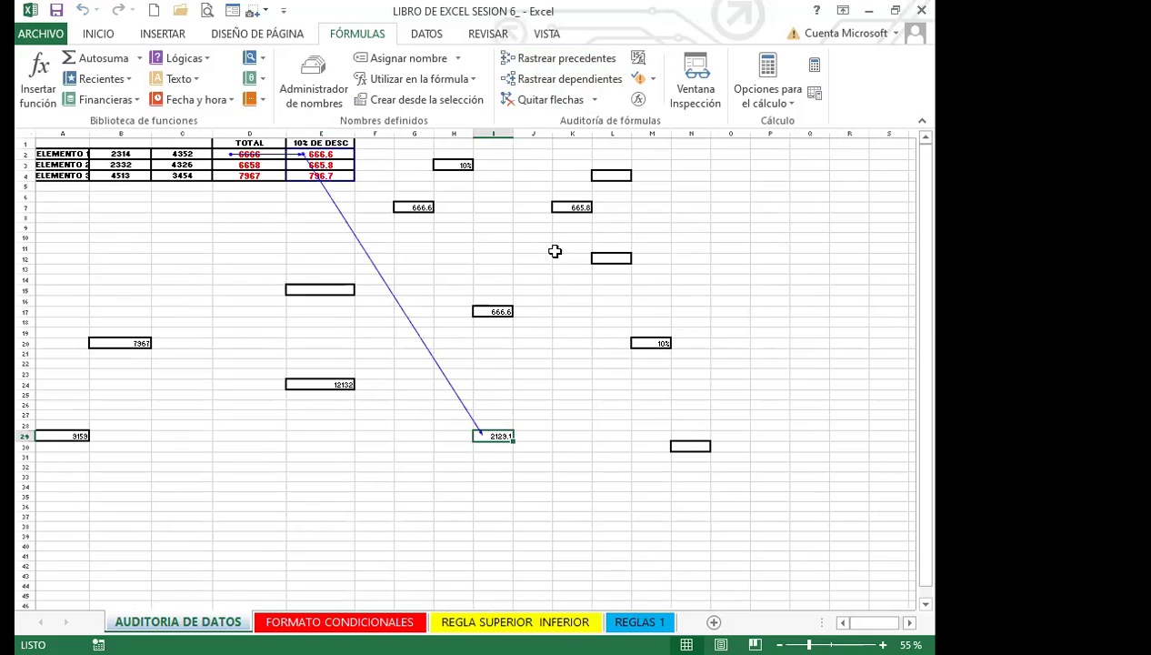
Step: Trace the precedents of cells K7, I17, G7 and E24
click(575, 206)
click(564, 78)
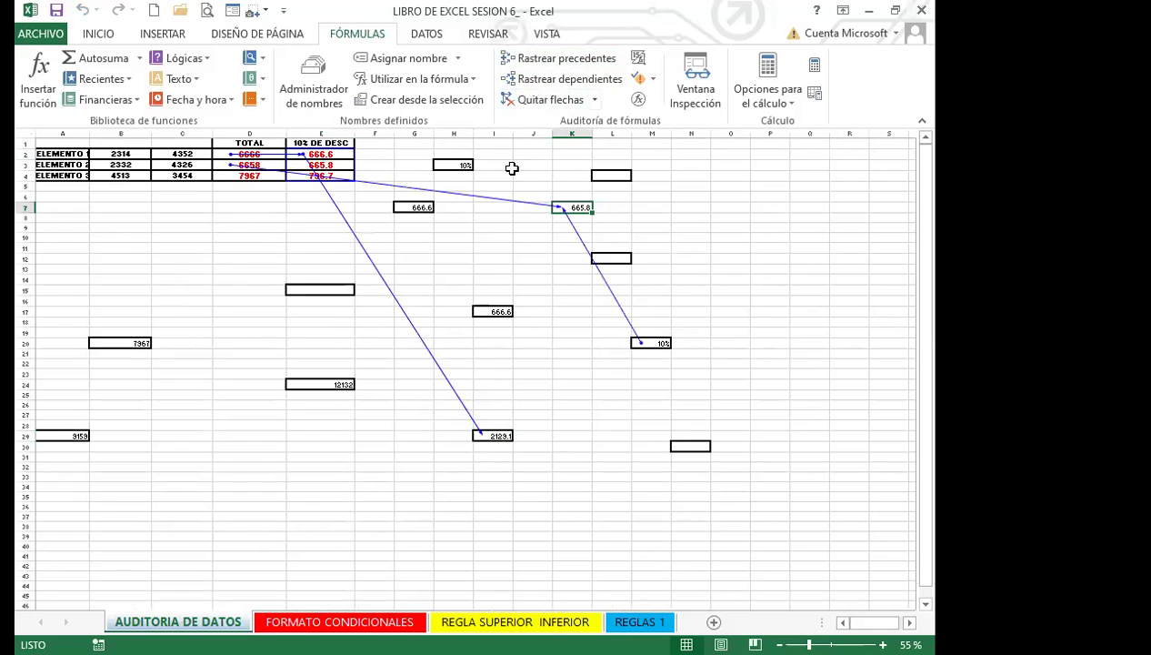
click(495, 308)
click(552, 60)
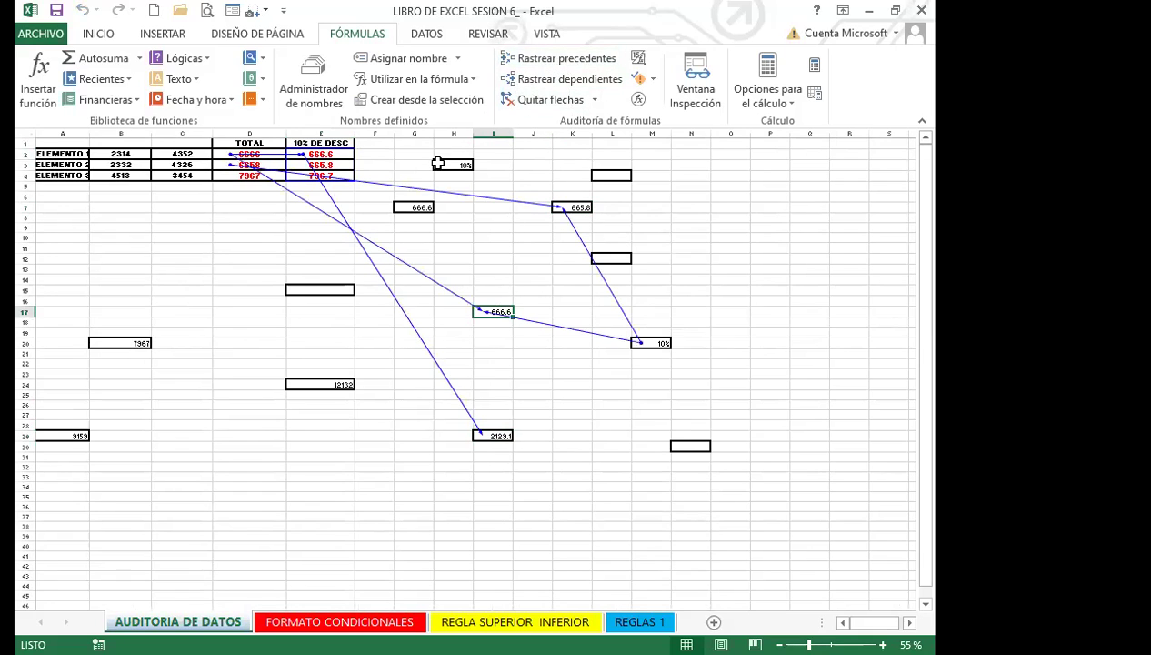
click(411, 206)
click(563, 61)
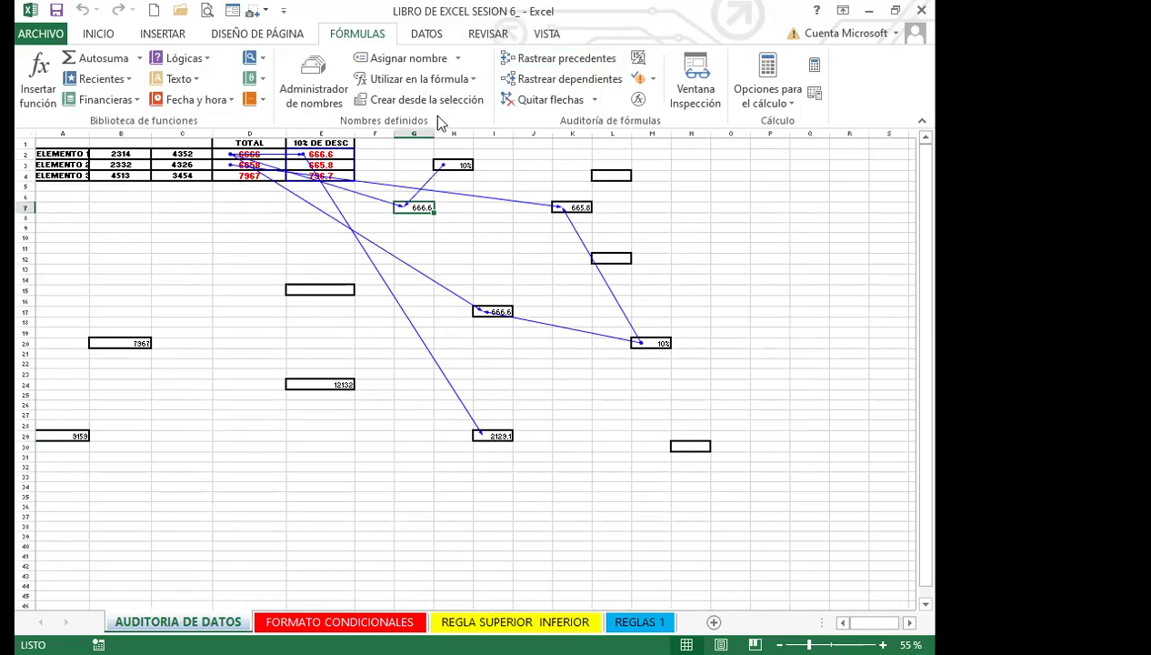
click(318, 380)
click(548, 58)
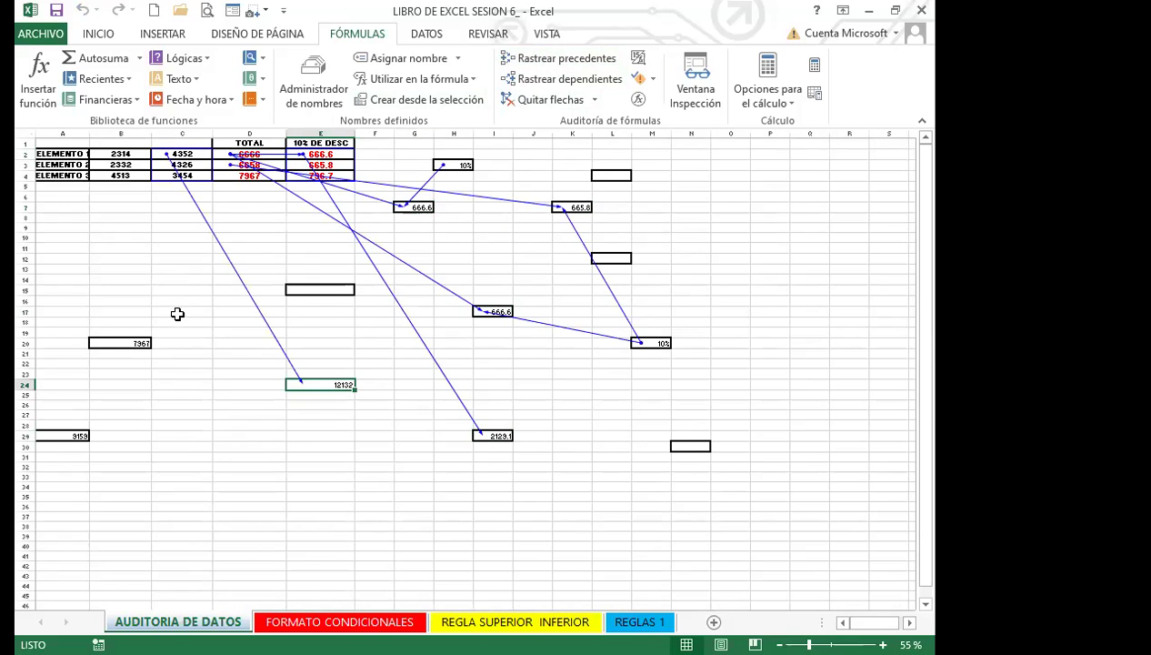
Step: Trace the precedents of cells B20 and A29
click(123, 333)
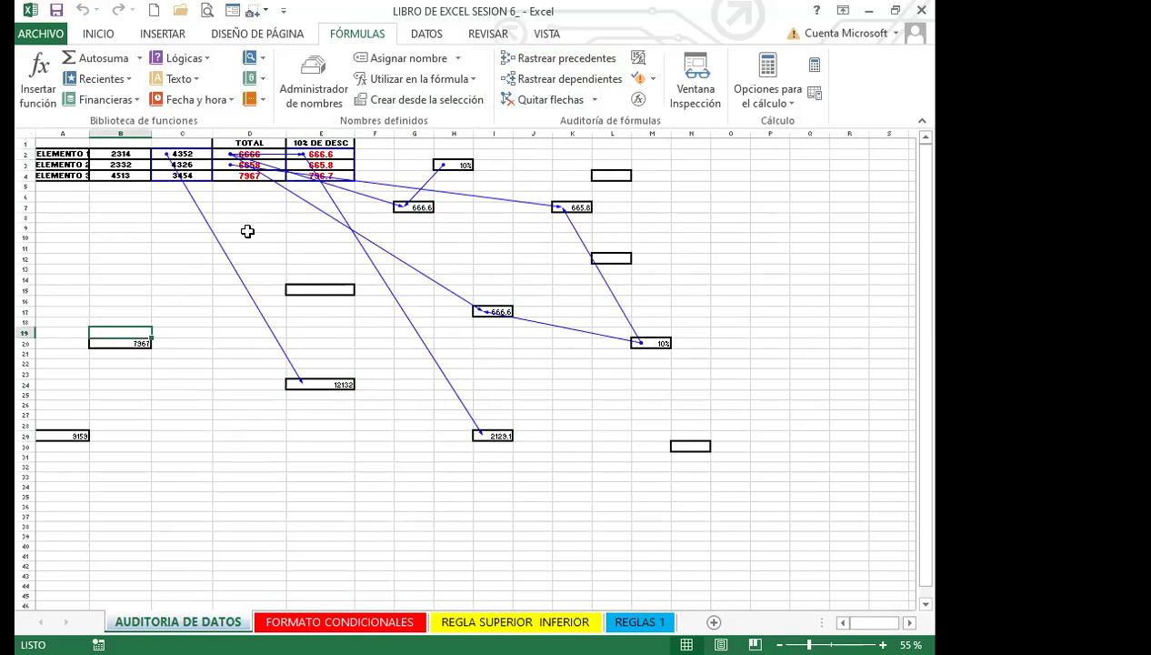
click(118, 343)
click(561, 59)
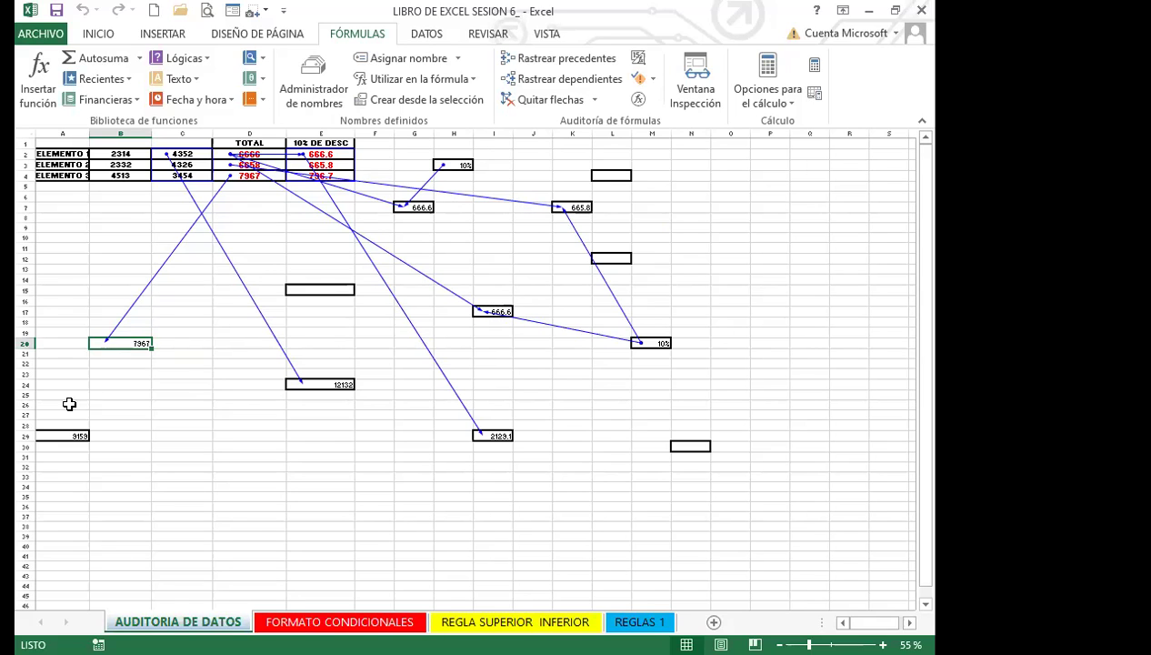
click(38, 433)
click(568, 58)
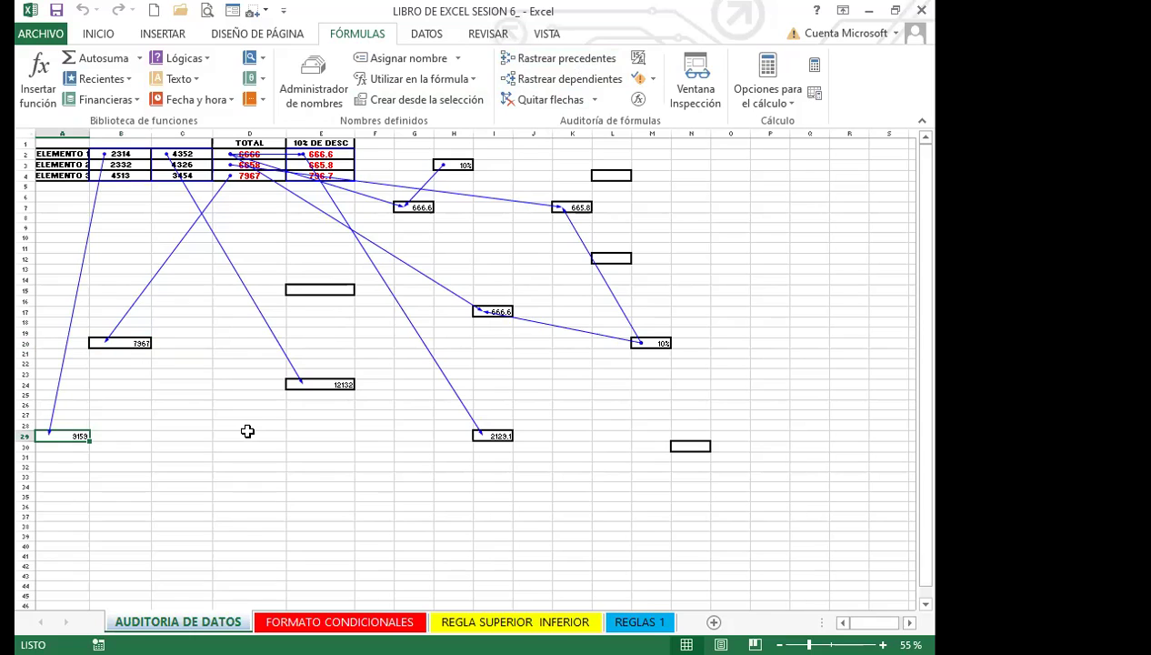
Step: Remove all the tracing arrows from the sheet
click(563, 107)
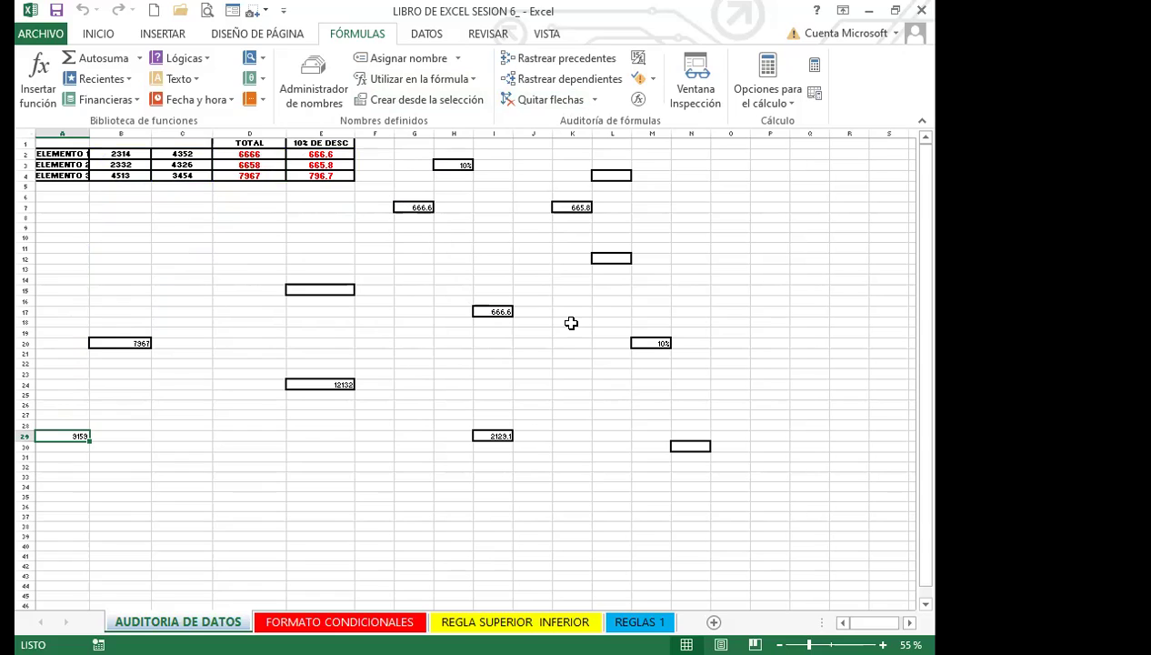
click(510, 383)
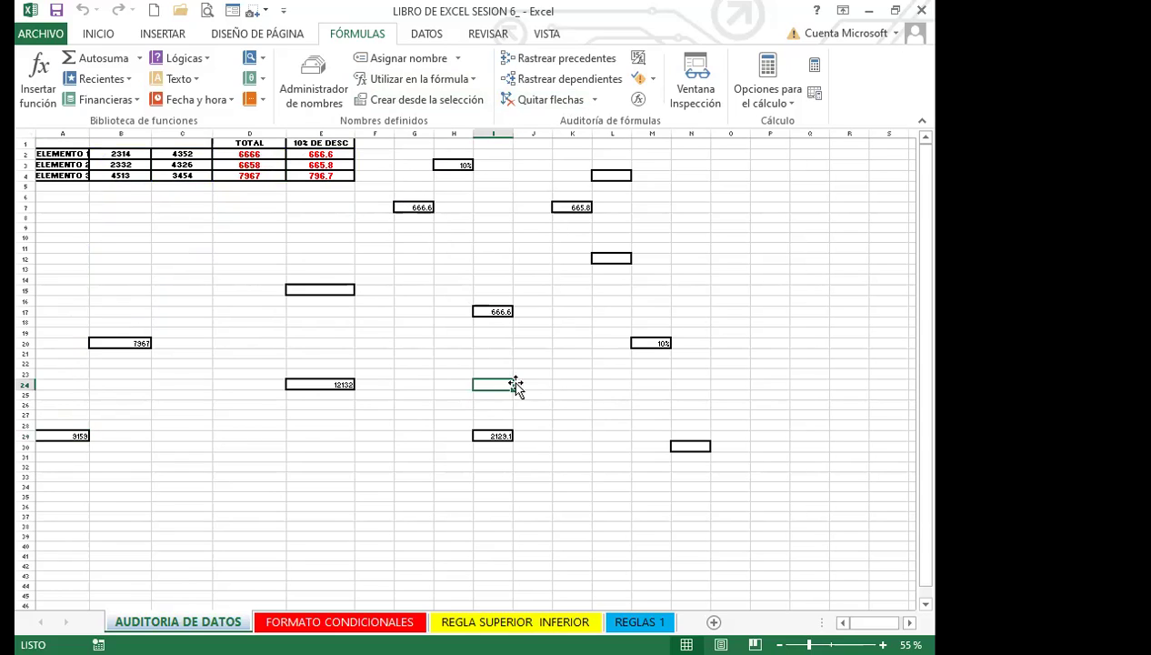
click(373, 342)
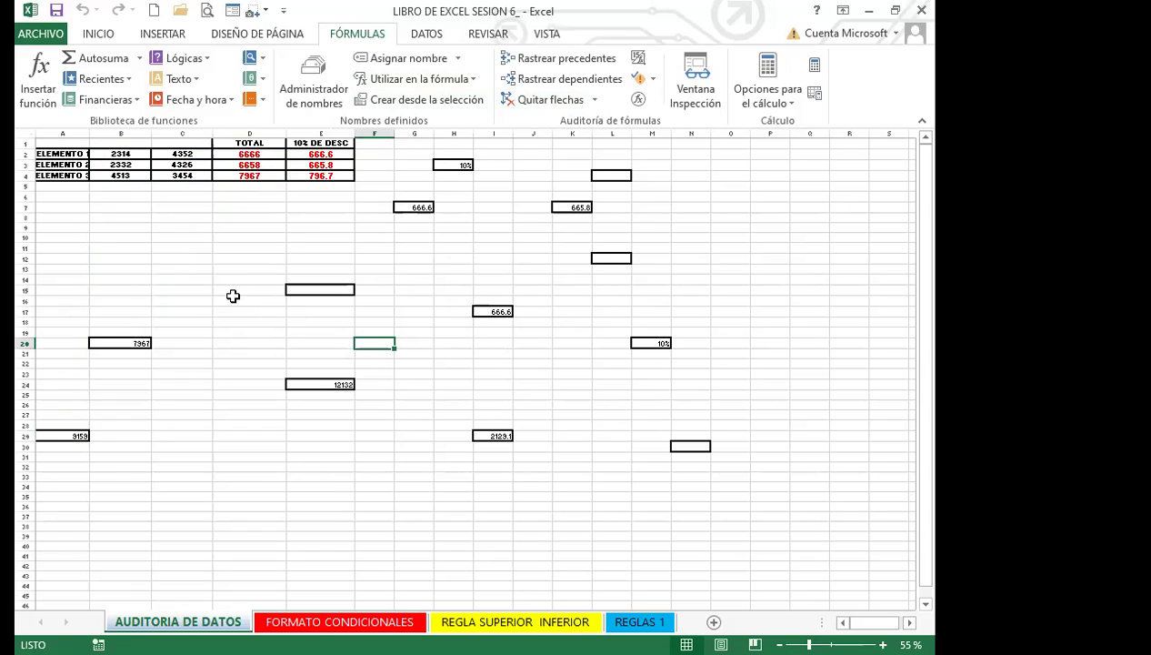
Step: Open the formula in cell B20 to check its cell reference and leave it as =D4
click(107, 340)
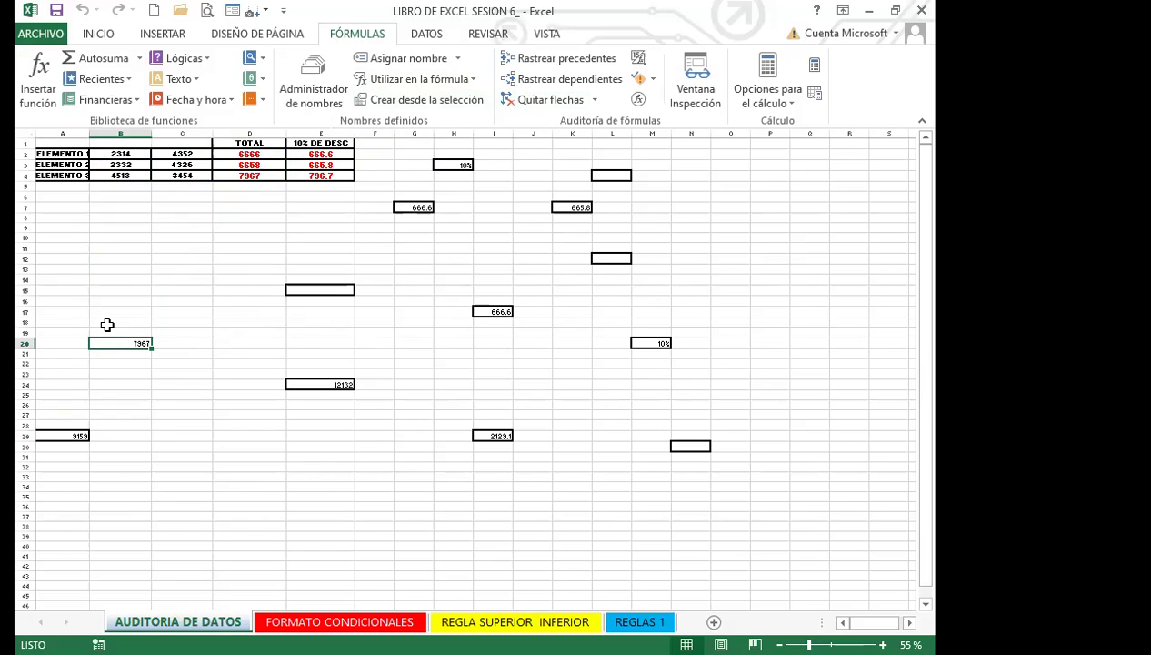
mouse_move(113, 342)
mouse_down()
mouse_move(84, 333)
mouse_move(109, 340)
mouse_up()
text(=D4)
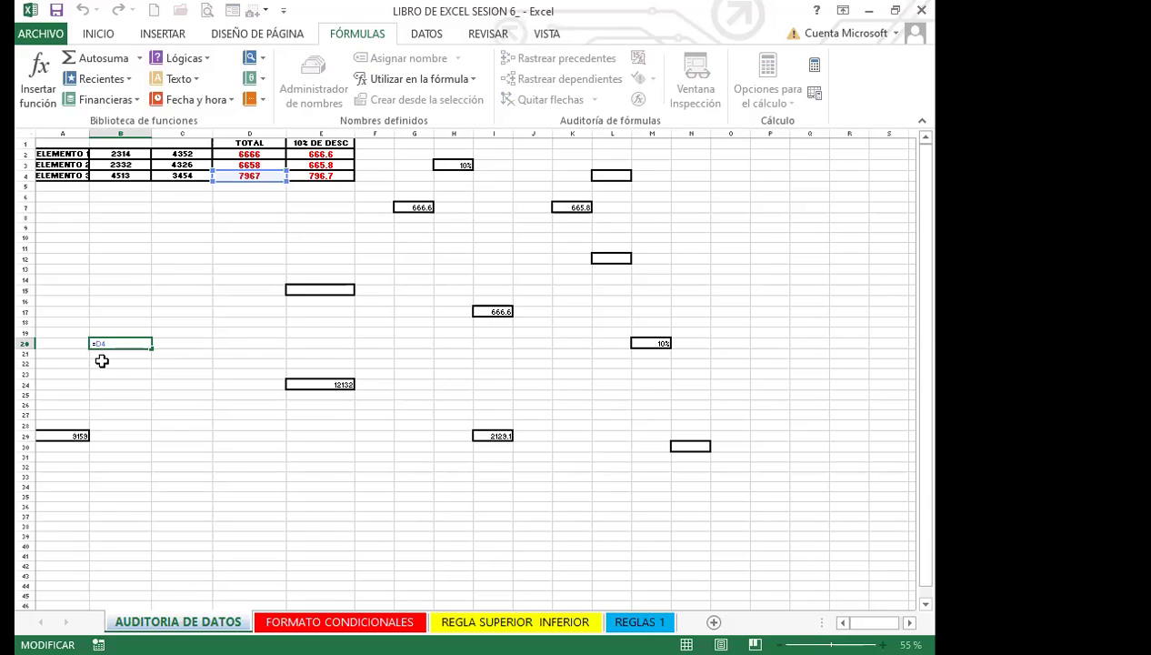
key(Return)
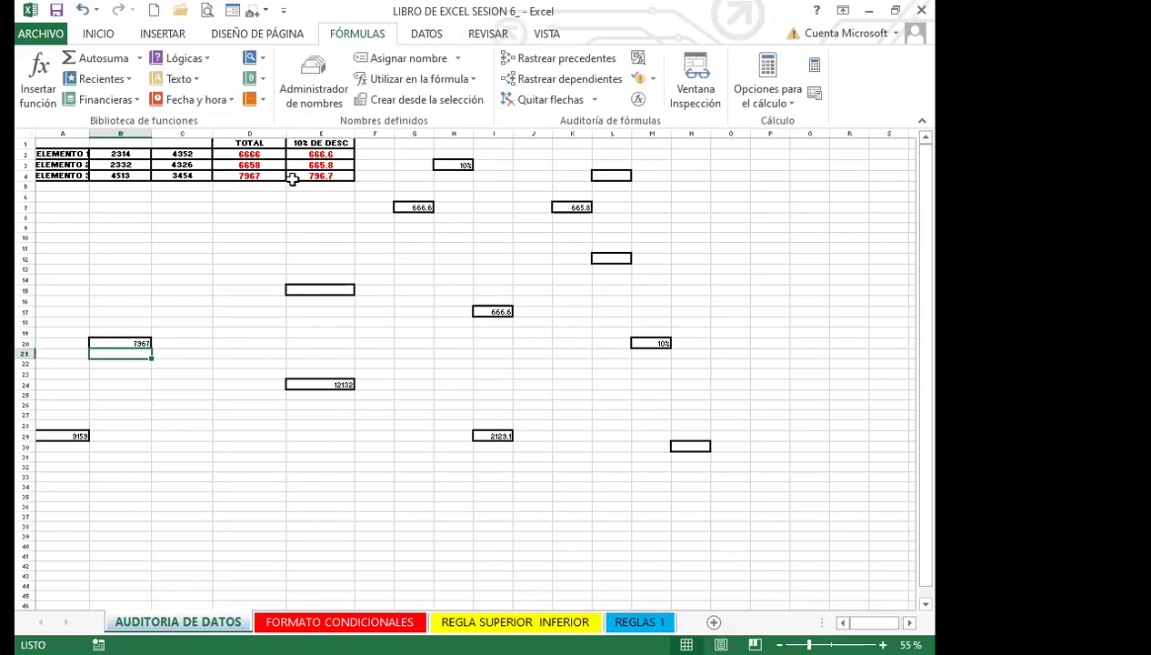
Step: Insert an AutoSum of the 10% DE DESC column (E2:E5) in cell E6
click(339, 176)
click(329, 195)
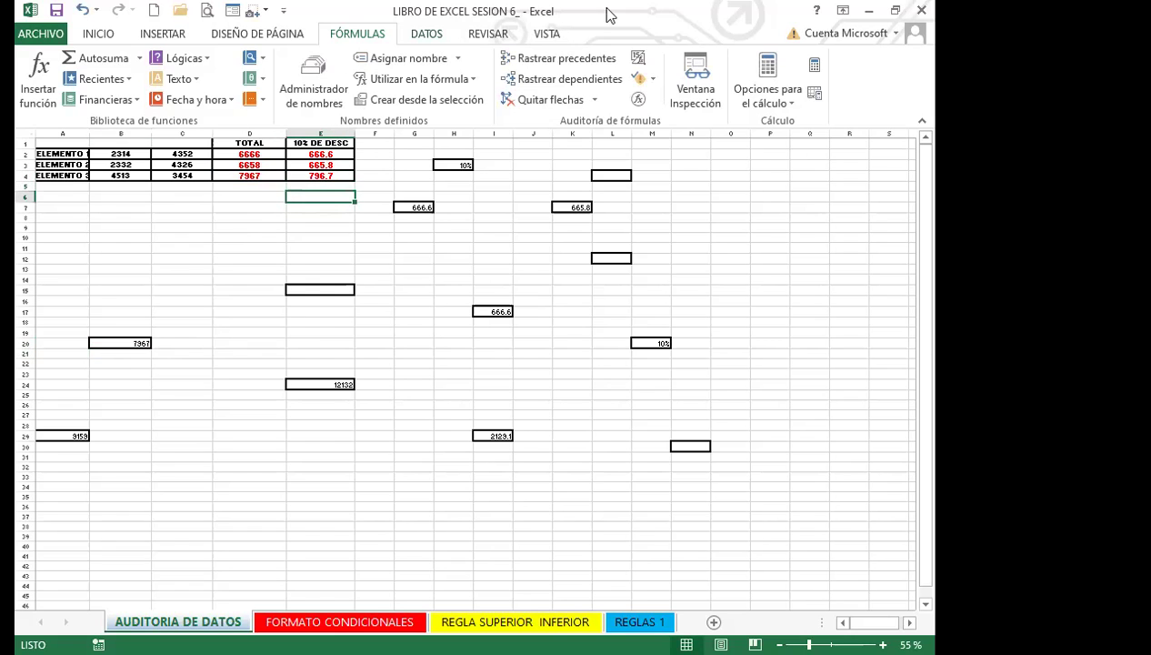
click(93, 58)
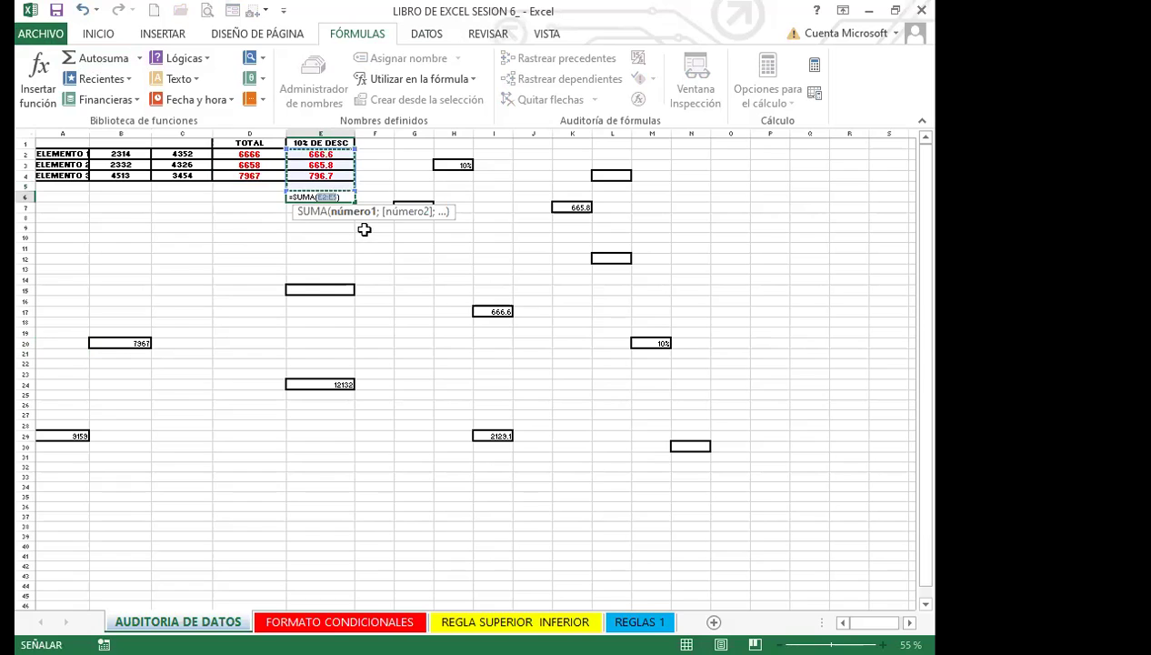
key(Return)
click(305, 196)
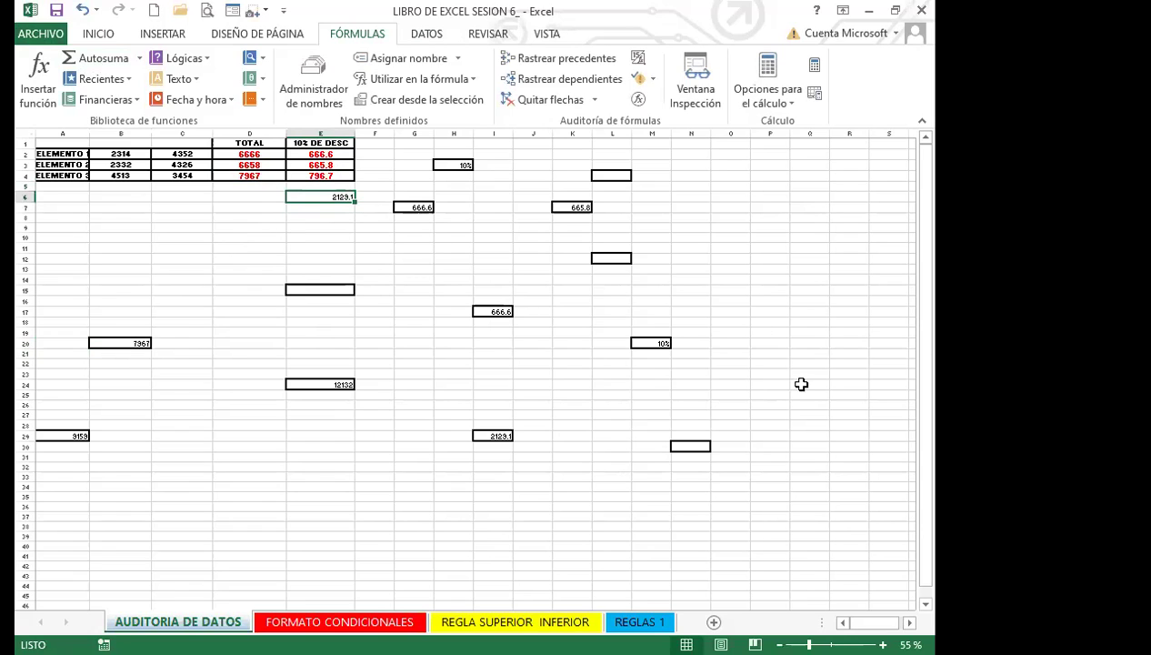
Step: Enter a formula in cell D35 that references cell E6
click(228, 499)
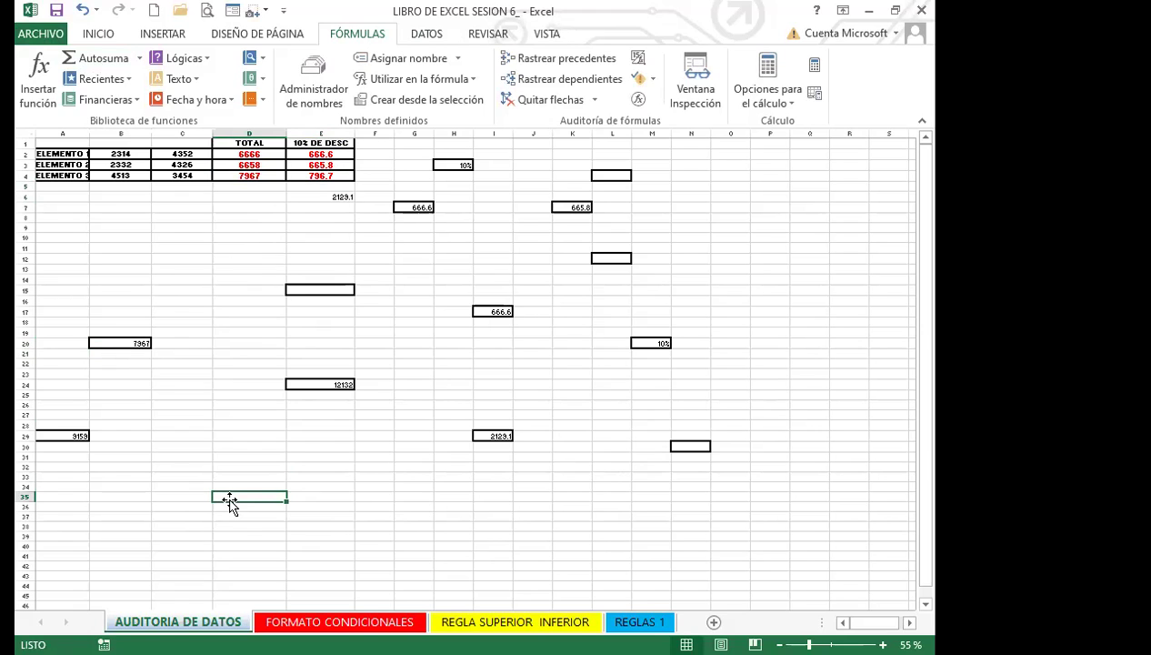
text(=)
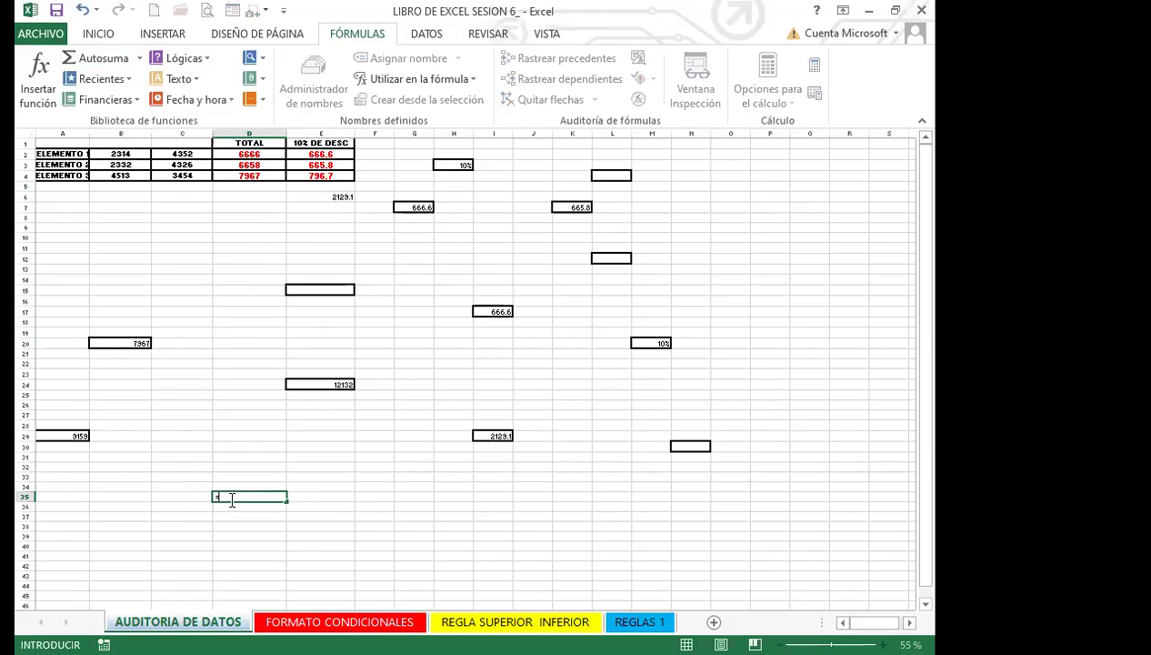
click(329, 198)
key(Return)
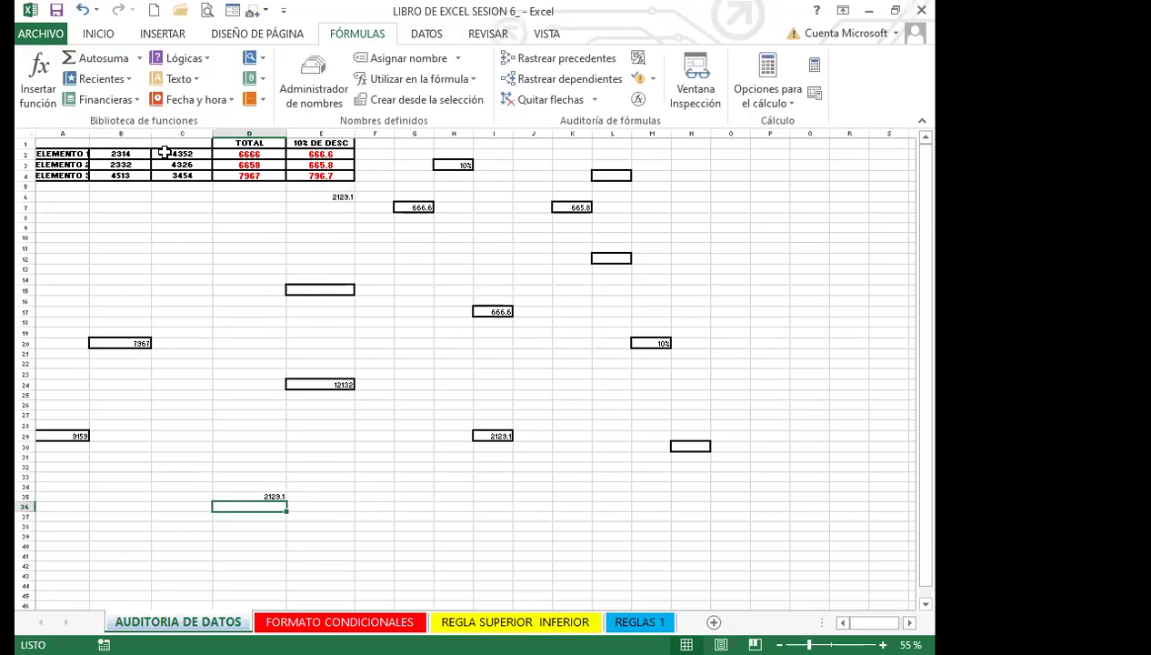
Step: Set cell C2 to 400 and check the recalculated results in cells D35 and E24
click(170, 151)
text(400)
key(Return)
click(250, 495)
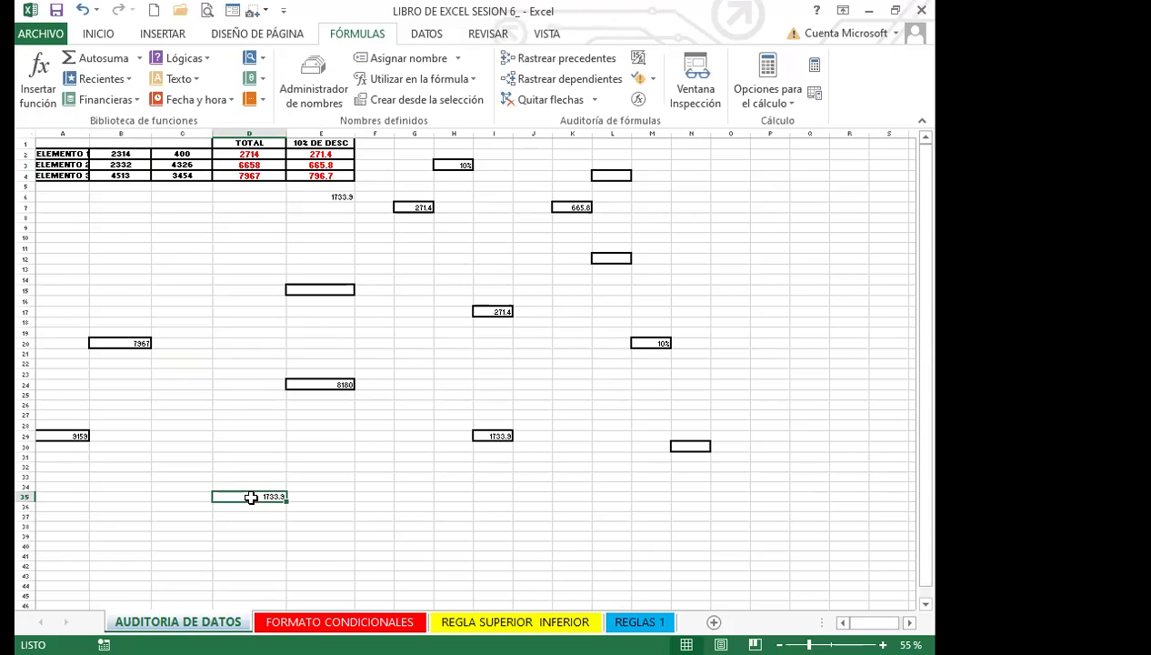
click(319, 383)
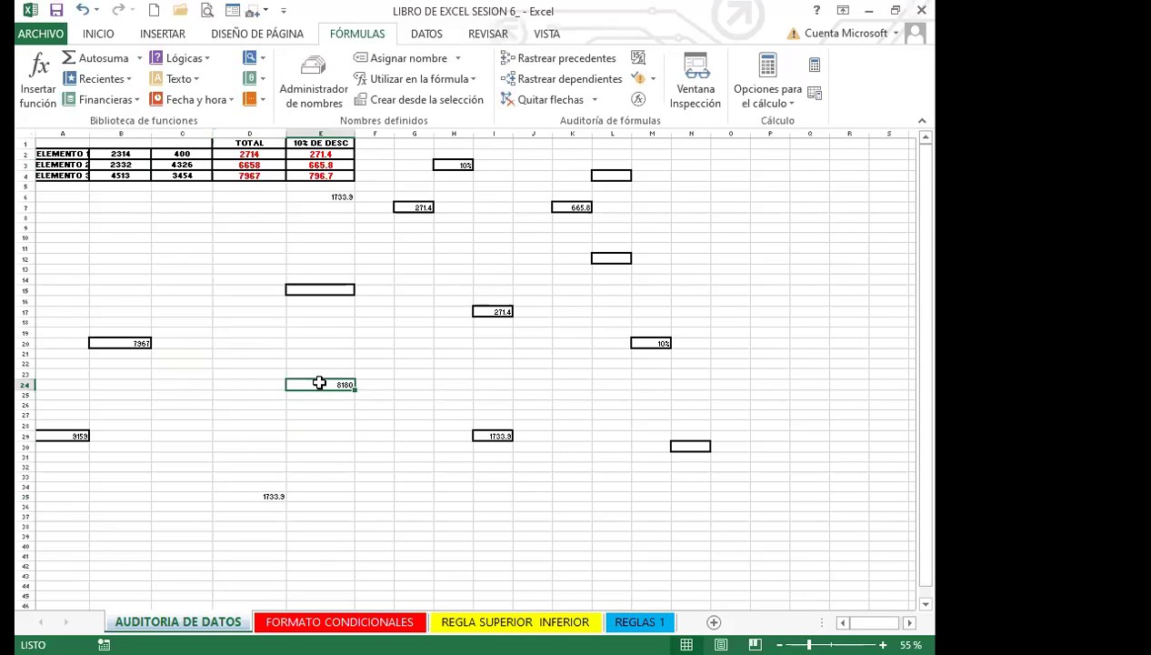
click(254, 497)
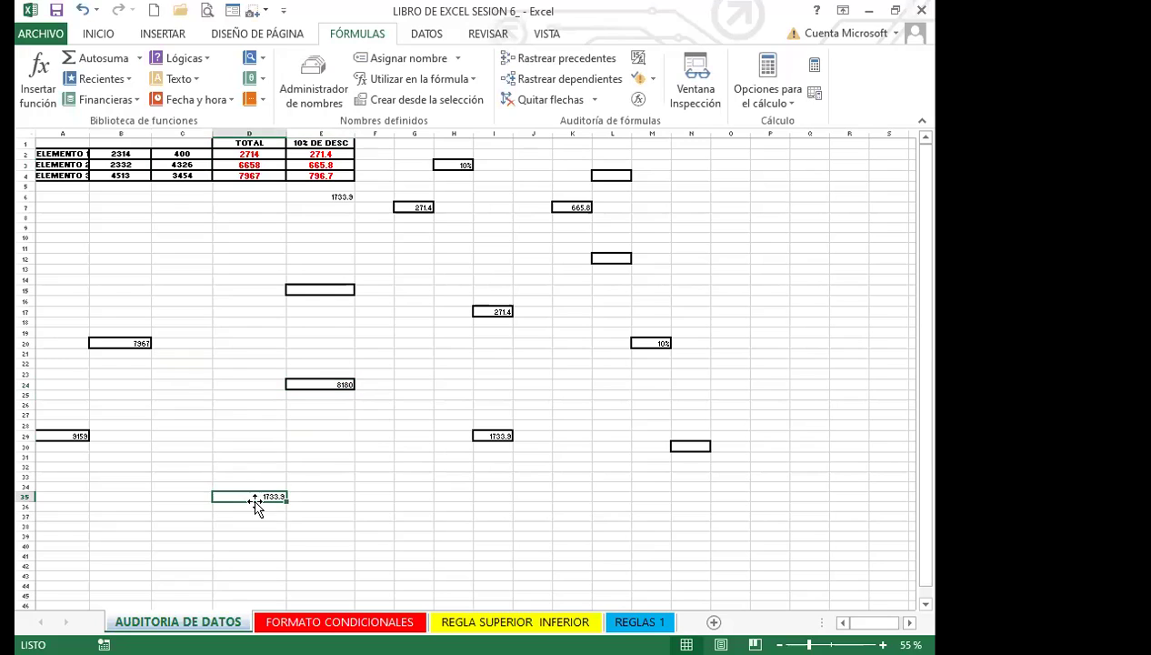
Step: Show the formula bar and examine the contents of cells I29, M20 and I17
click(481, 436)
click(549, 34)
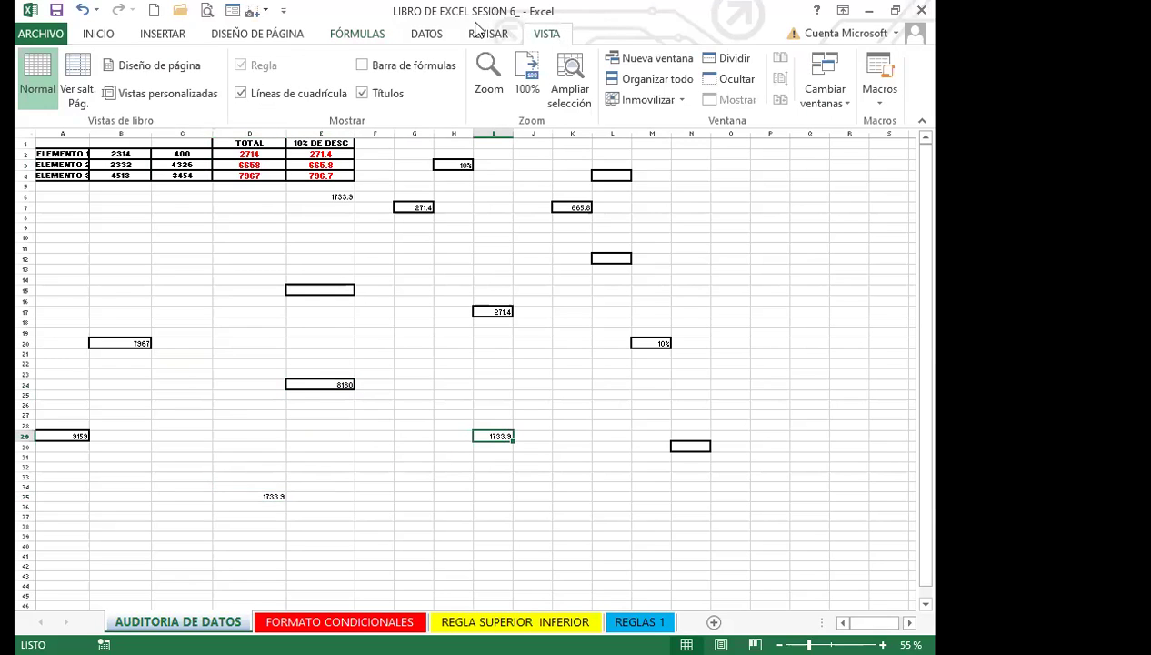
click(362, 65)
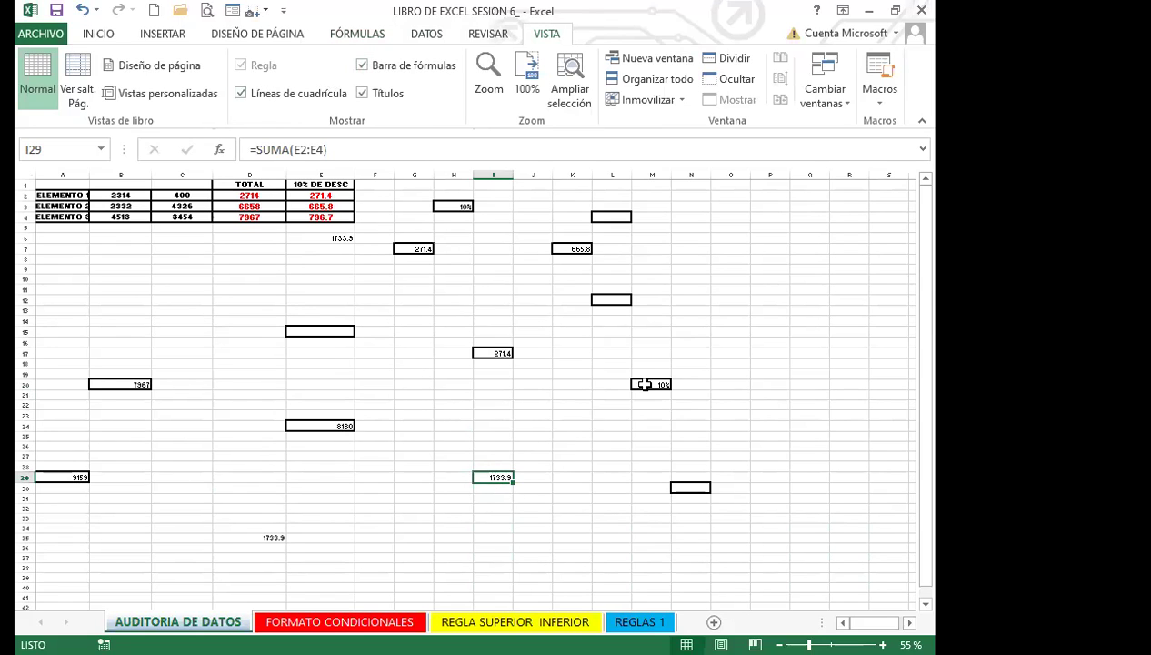
click(644, 383)
click(488, 352)
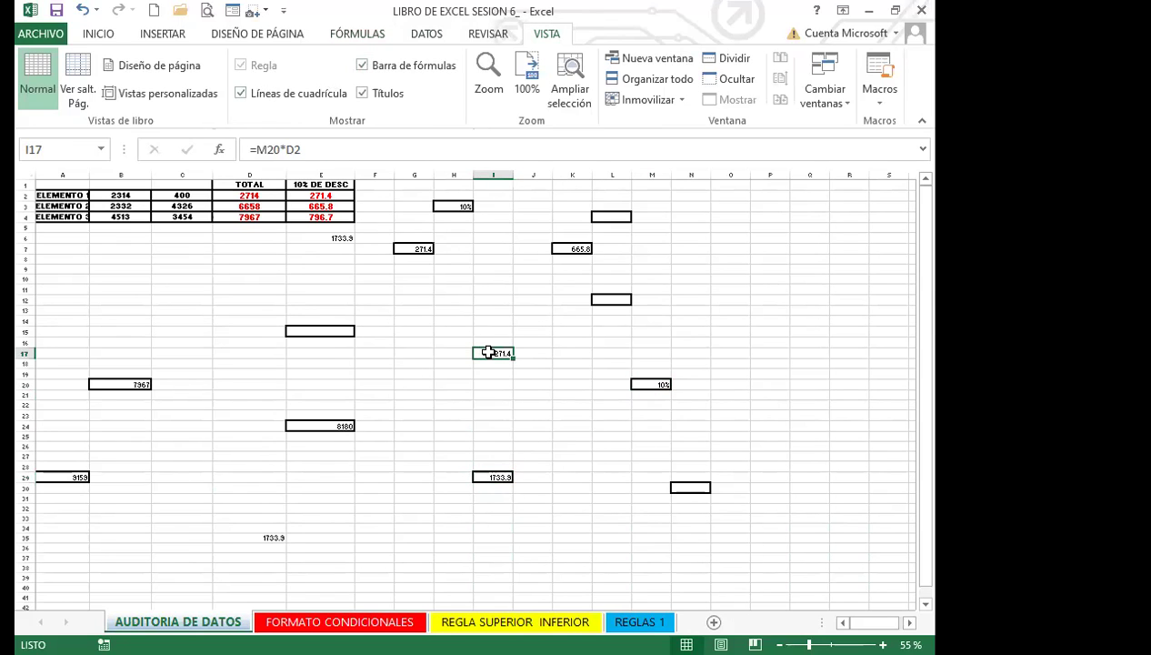
Step: Try to trace the precedents of the 10% value in cell M20
click(651, 385)
click(247, 33)
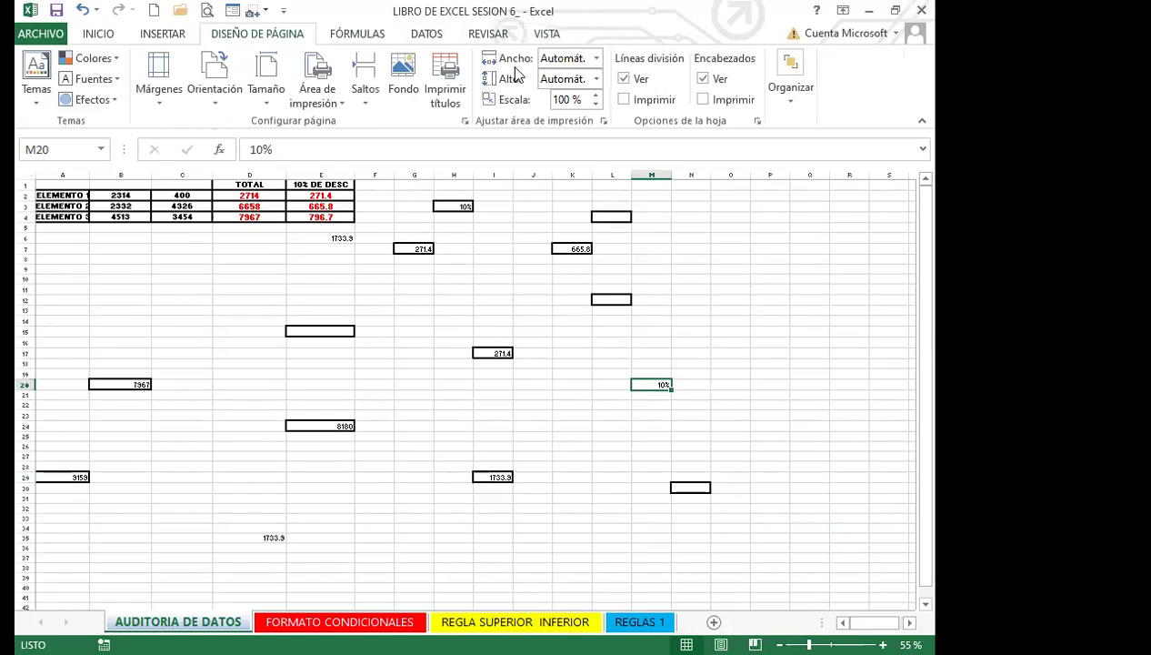
click(359, 36)
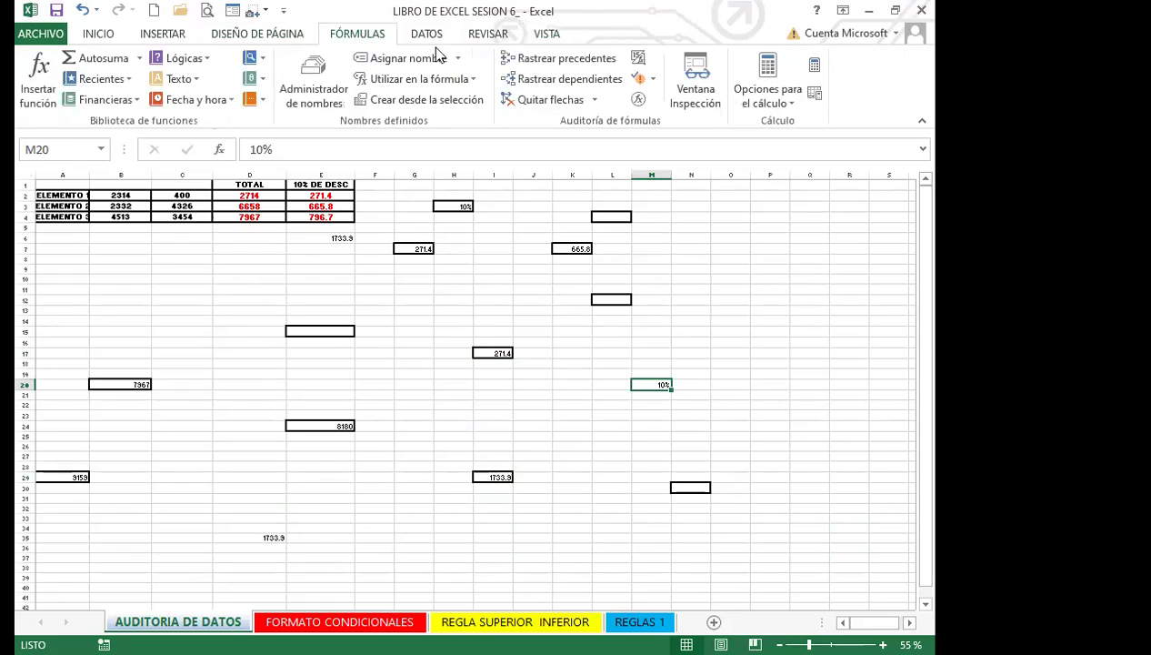
click(545, 57)
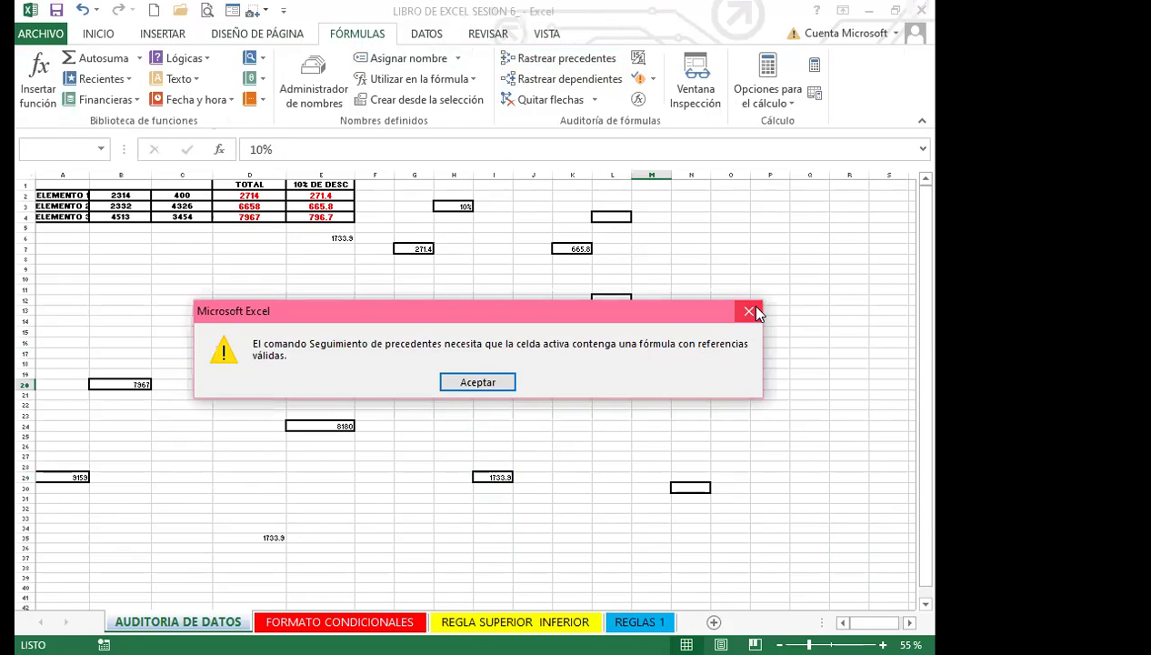
click(750, 312)
Step: Trace the precedents of cell I17 and clear its arrows after viewing them
click(501, 355)
click(498, 343)
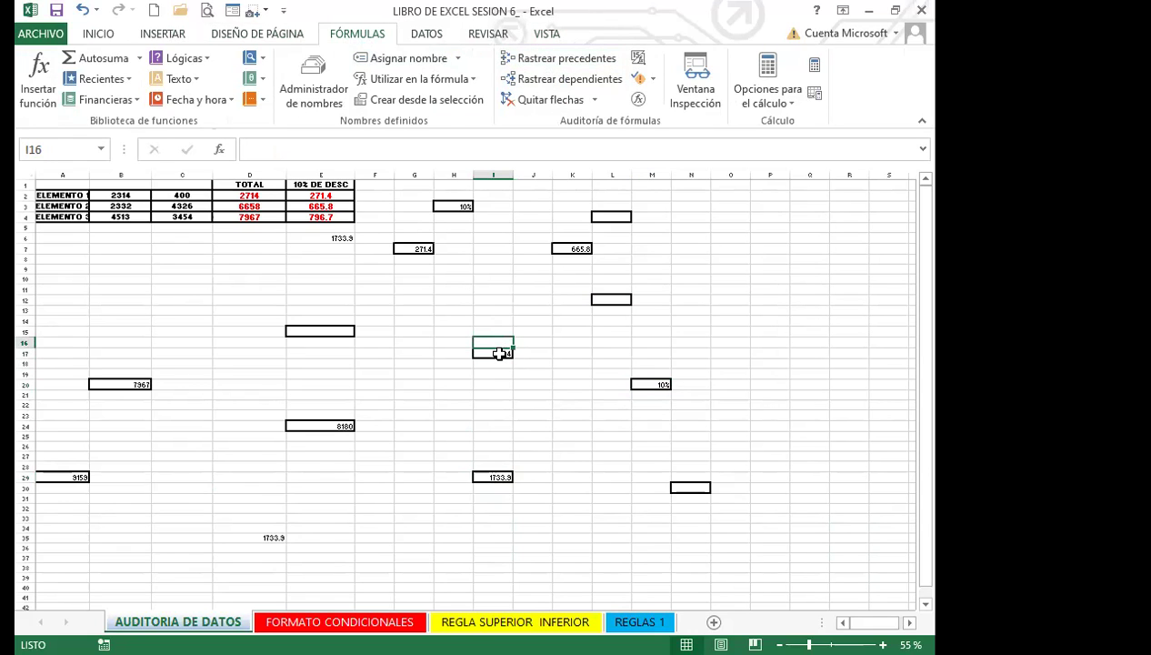
click(499, 354)
click(563, 57)
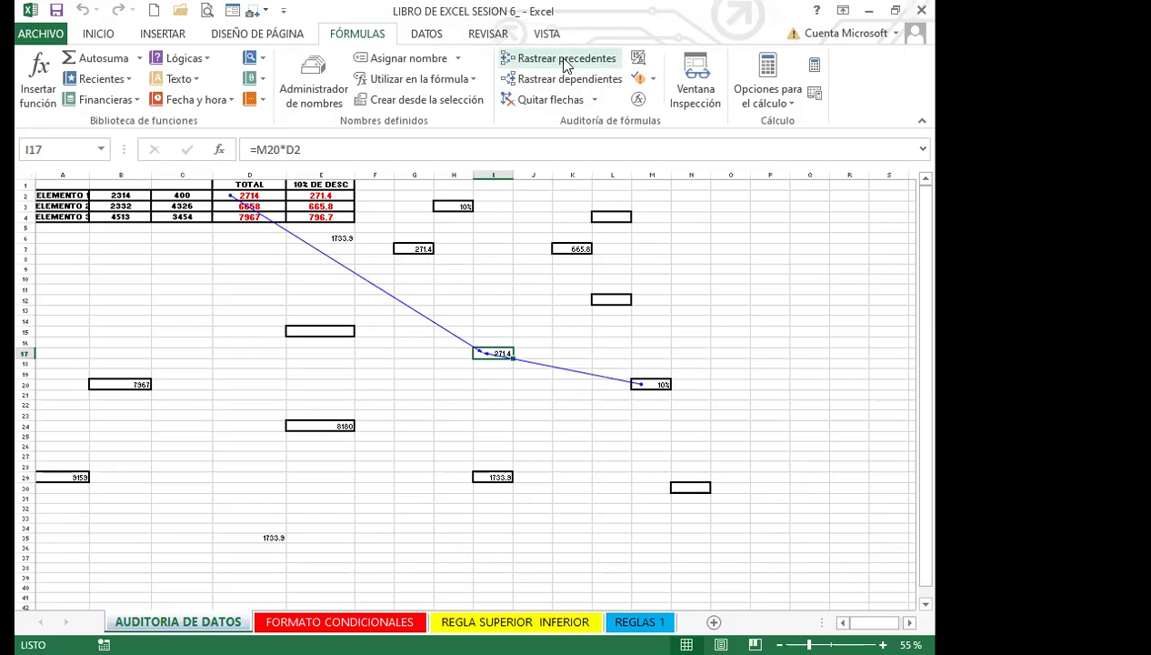
click(555, 99)
Step: Retry tracing the precedents of cell M20 and compare it with the formulas in cells I17 and E24
click(645, 381)
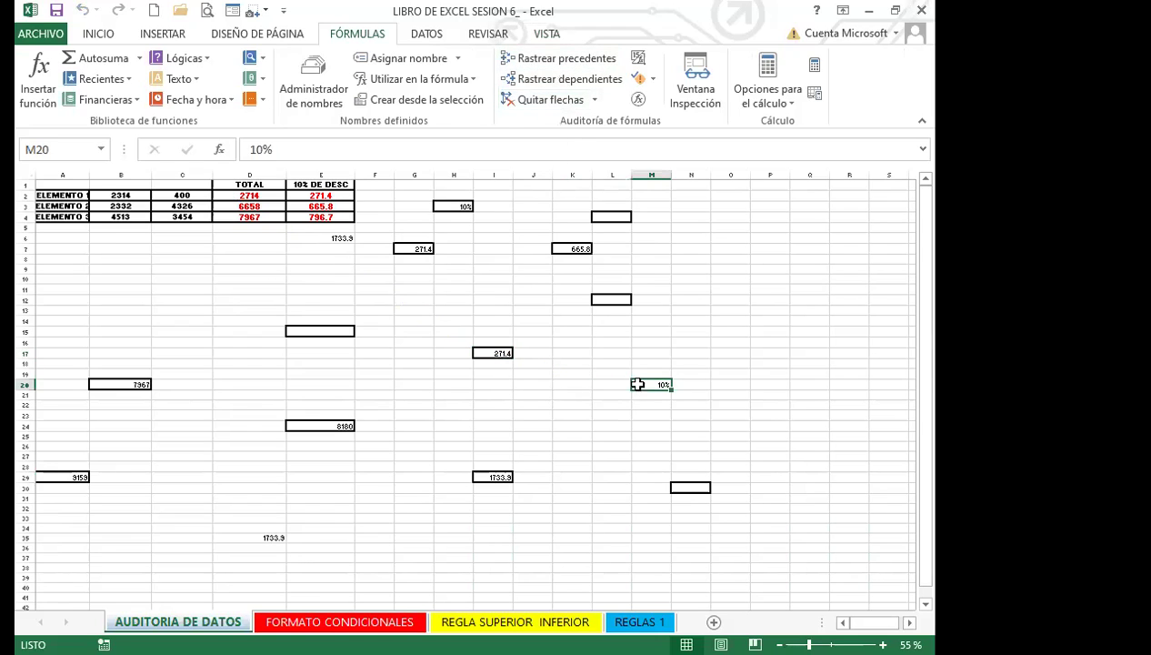
click(545, 60)
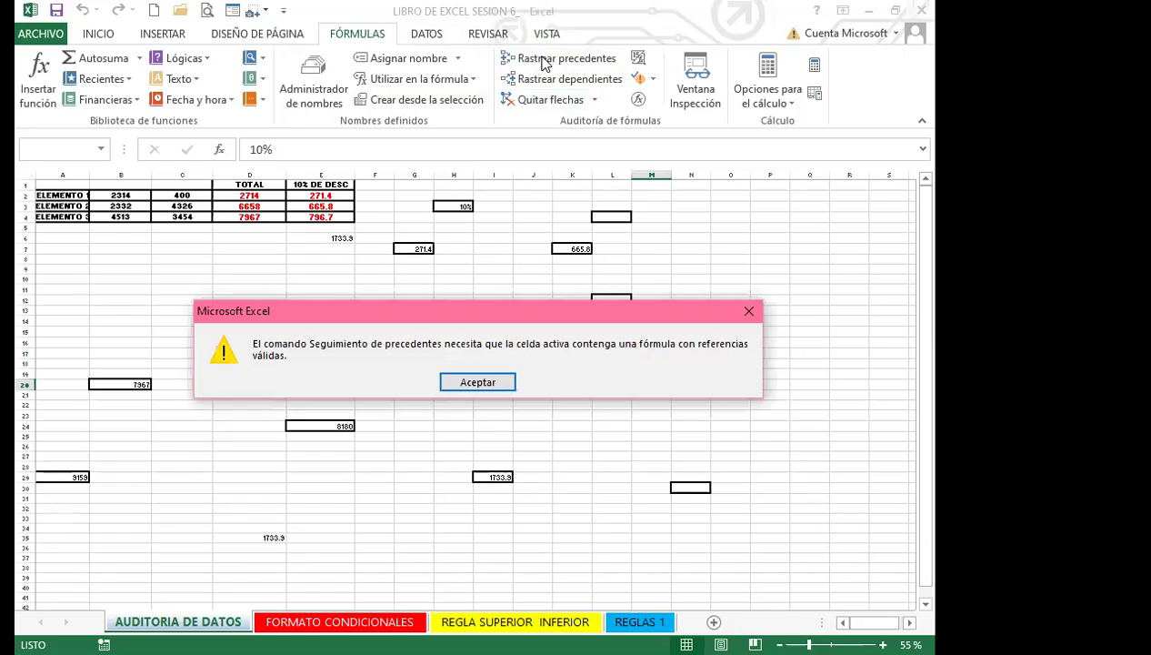
click(748, 312)
click(488, 352)
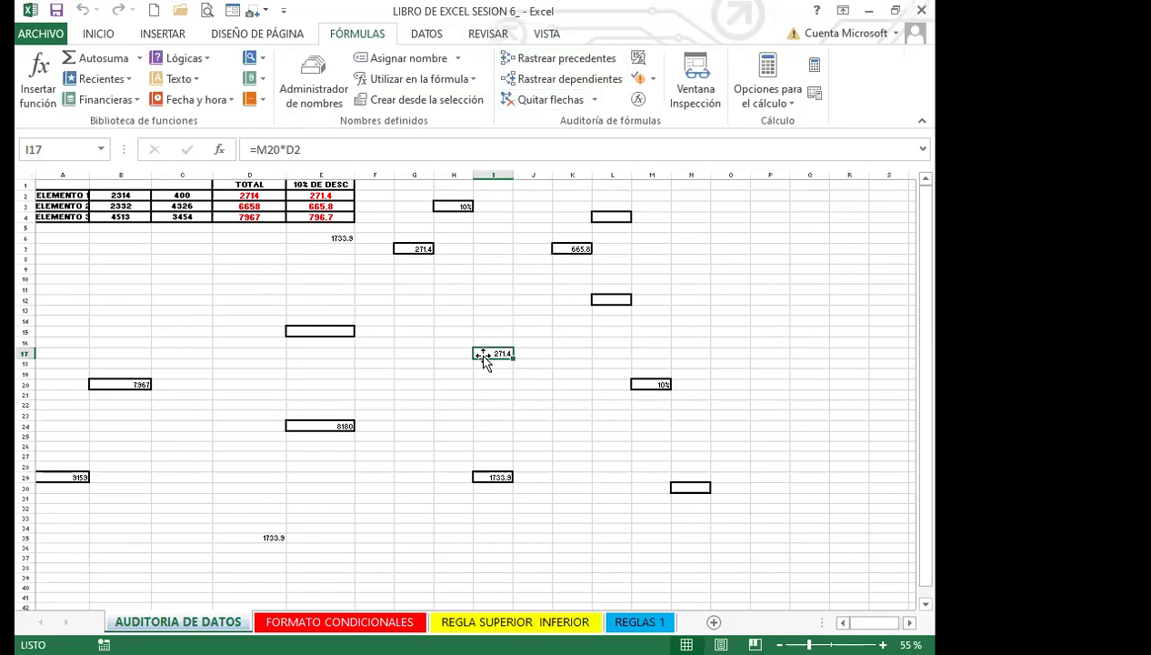
click(334, 421)
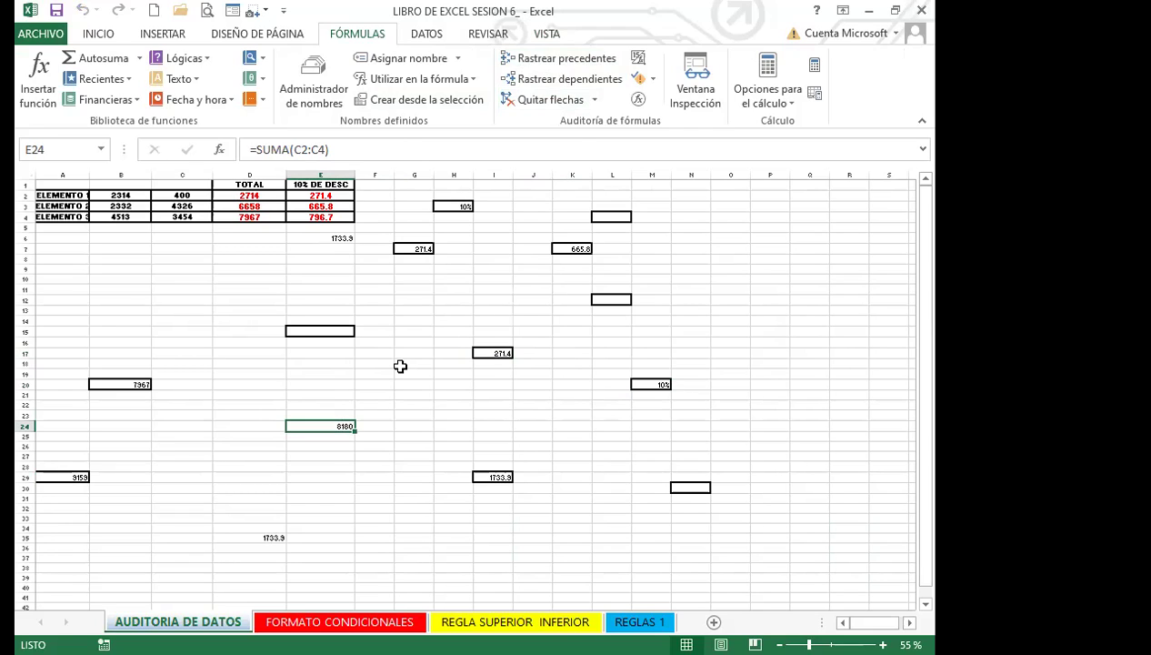
click(94, 35)
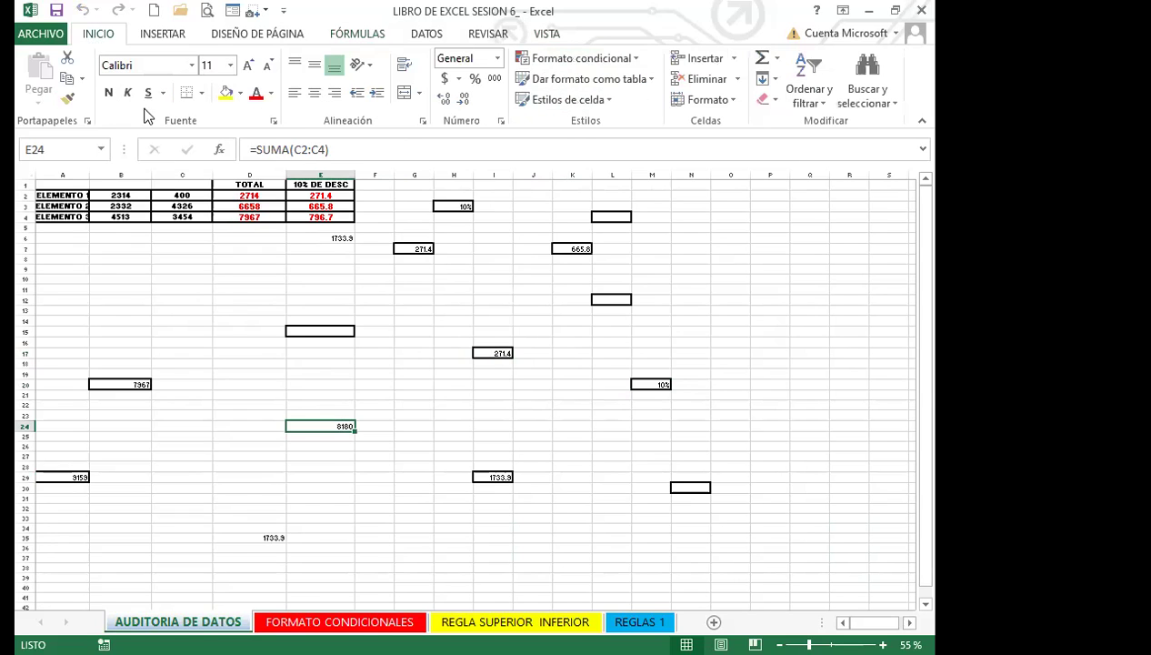
click(440, 394)
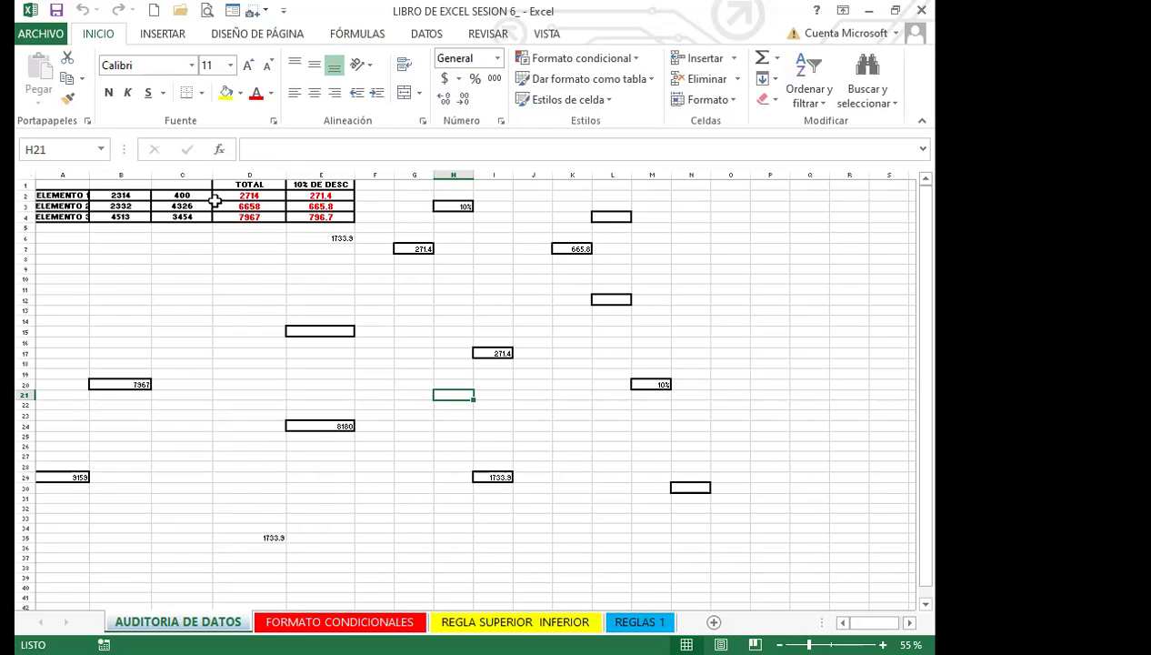
click(389, 478)
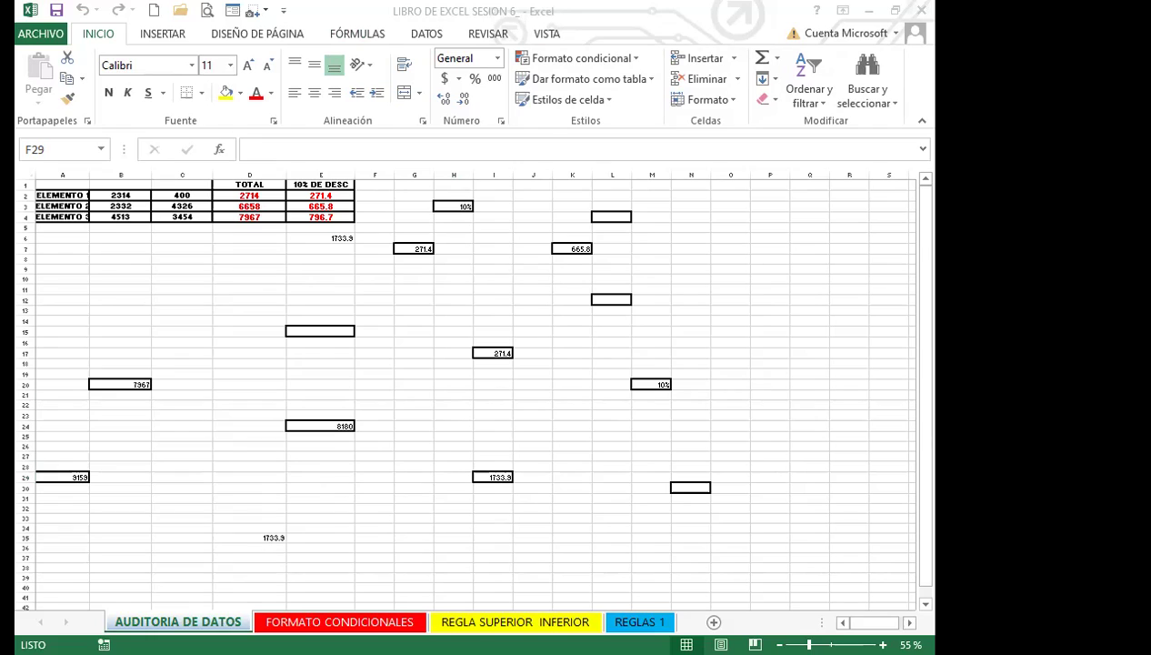
key(alt+Tab)
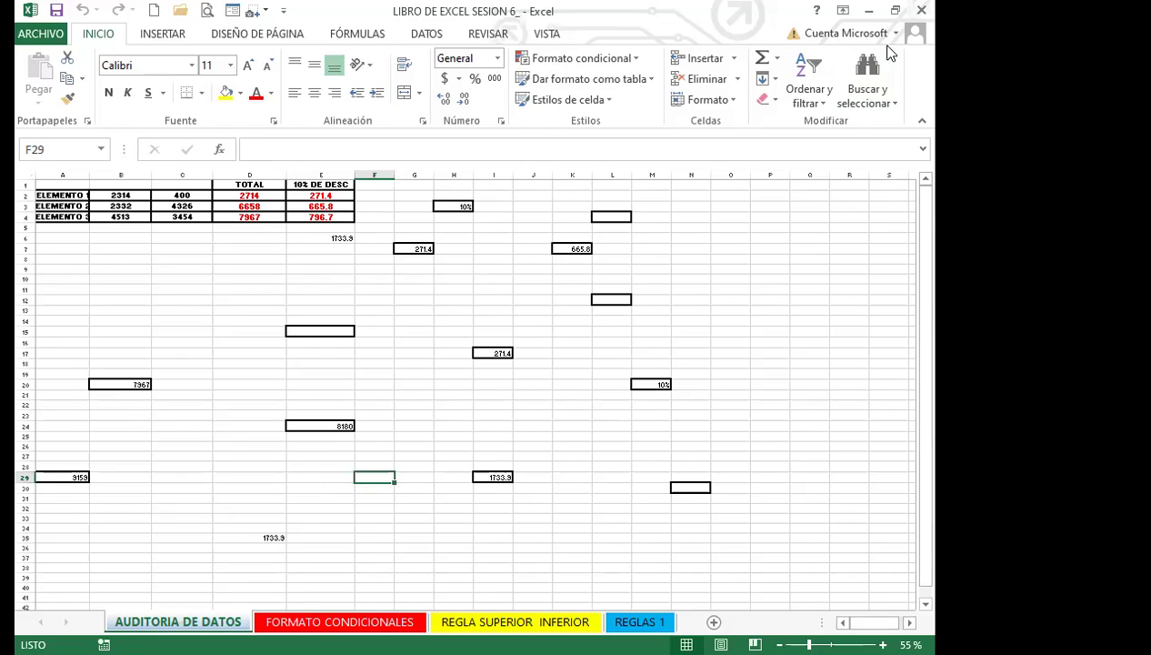
key(alt+Tab)
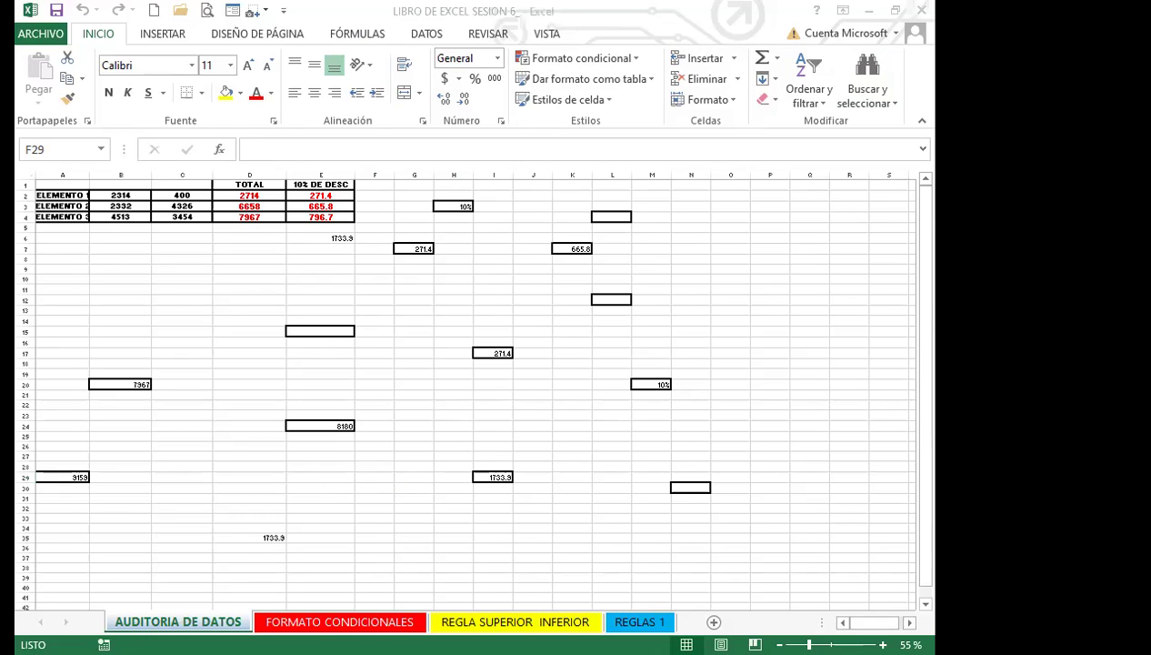
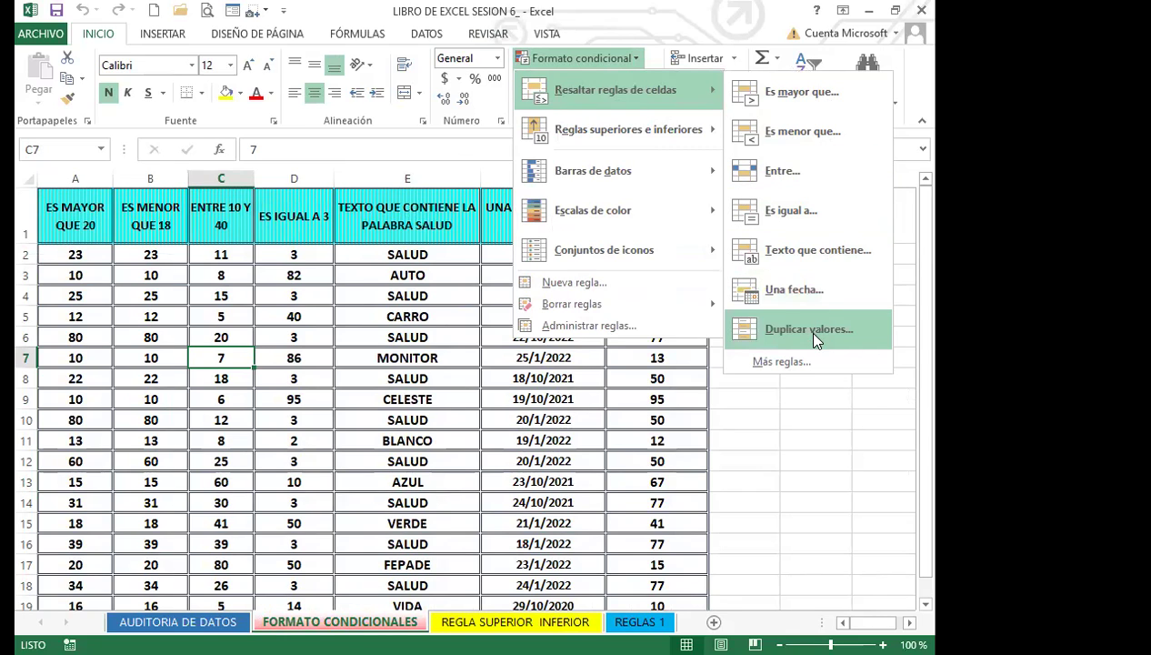
Step: Start a Greater Than highlight rule on cells A2:A20 with a threshold of 20
click(202, 336)
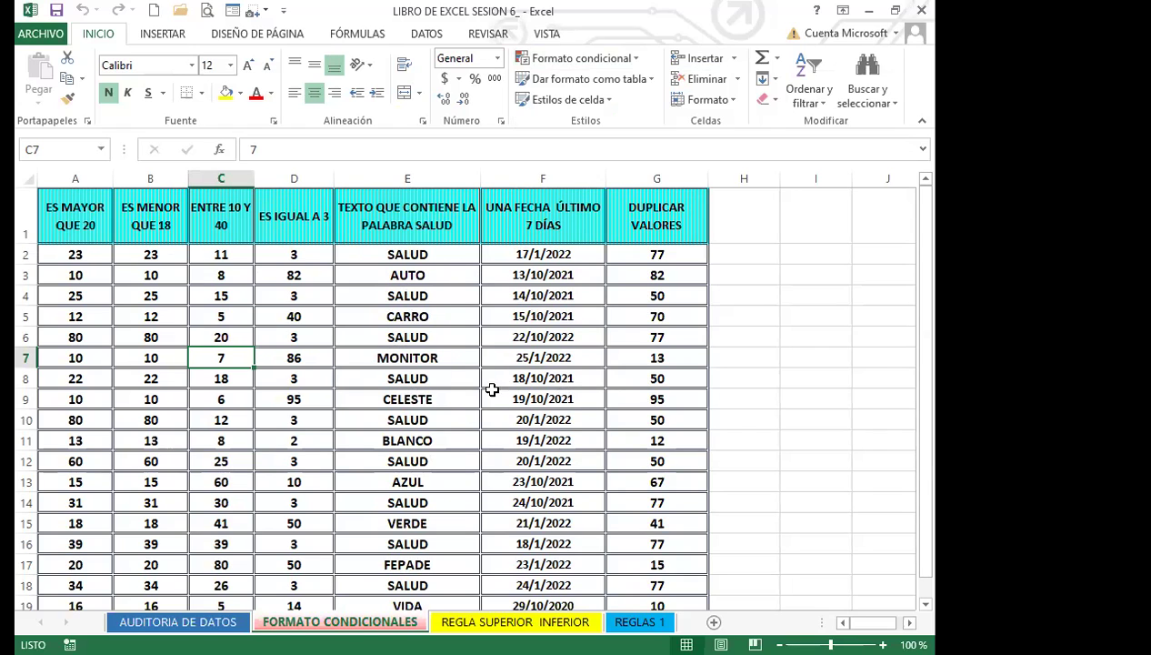
click(68, 318)
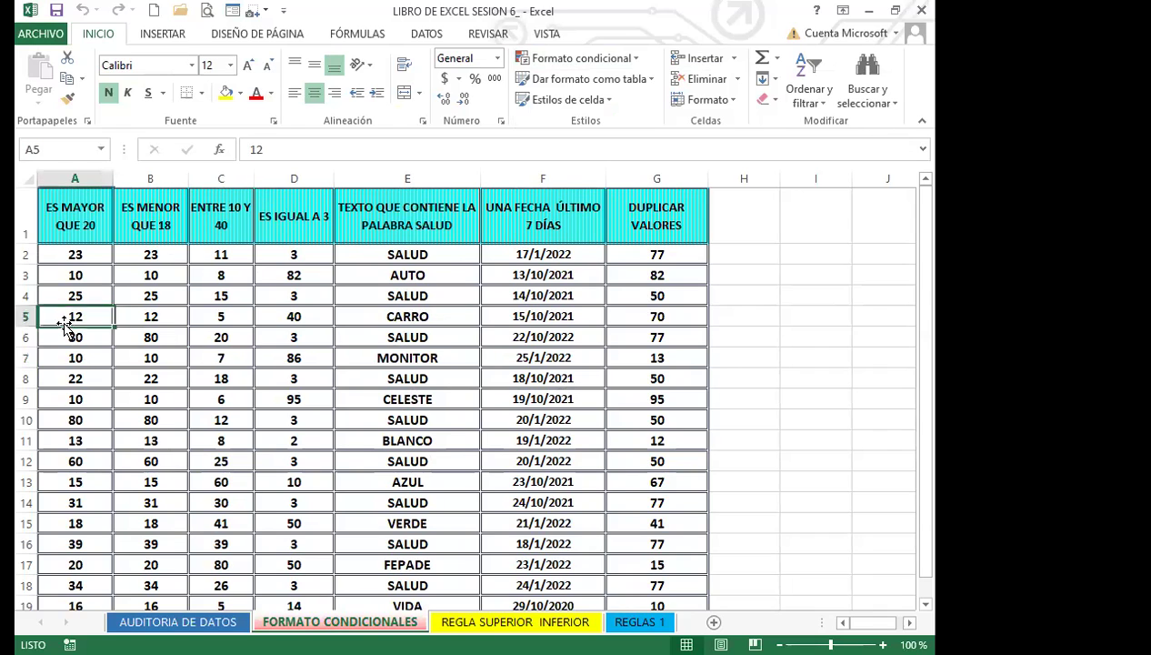
click(91, 254)
drag(81, 256, 81, 570)
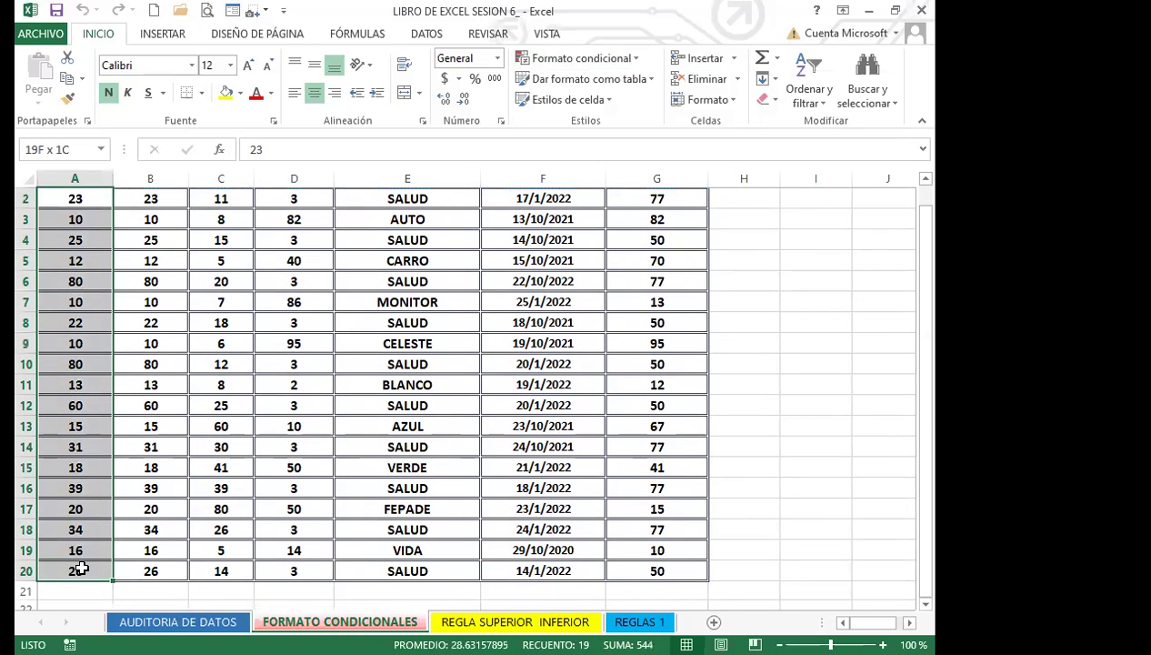
scroll(54, 377, up, 1)
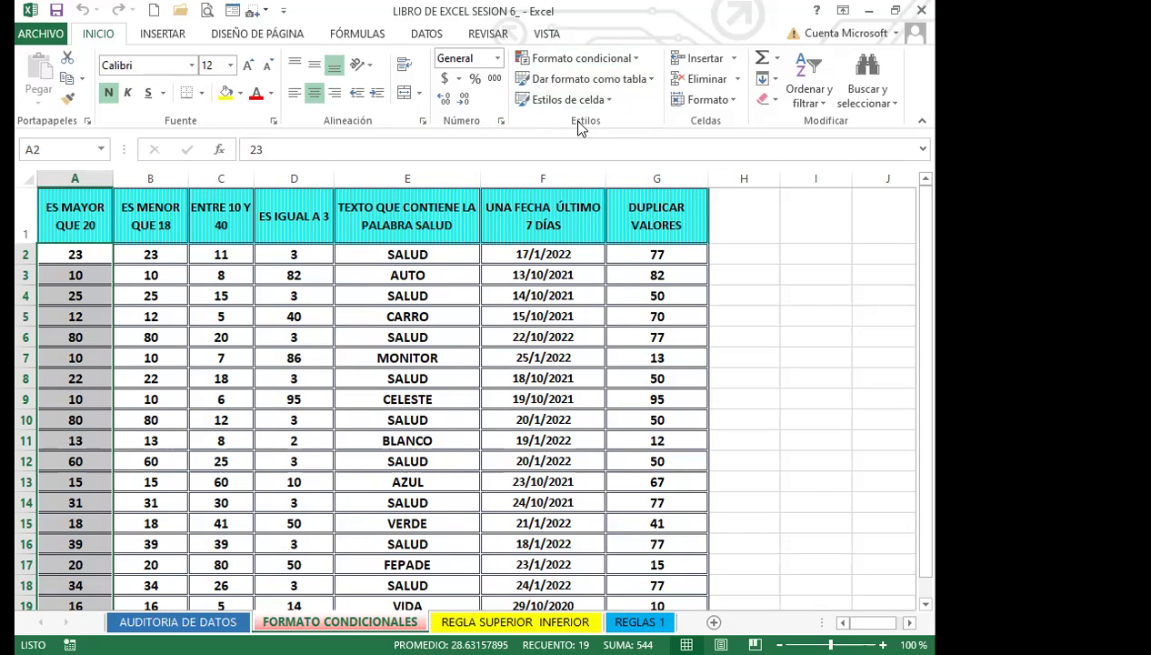
click(637, 60)
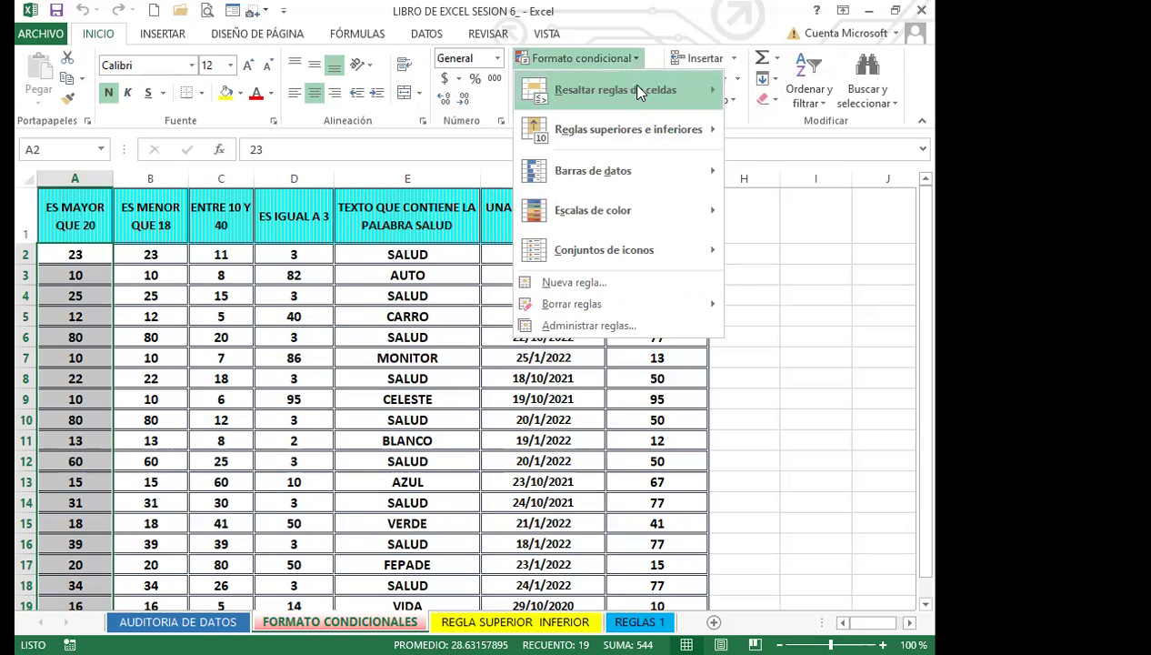
mouse_move(639, 92)
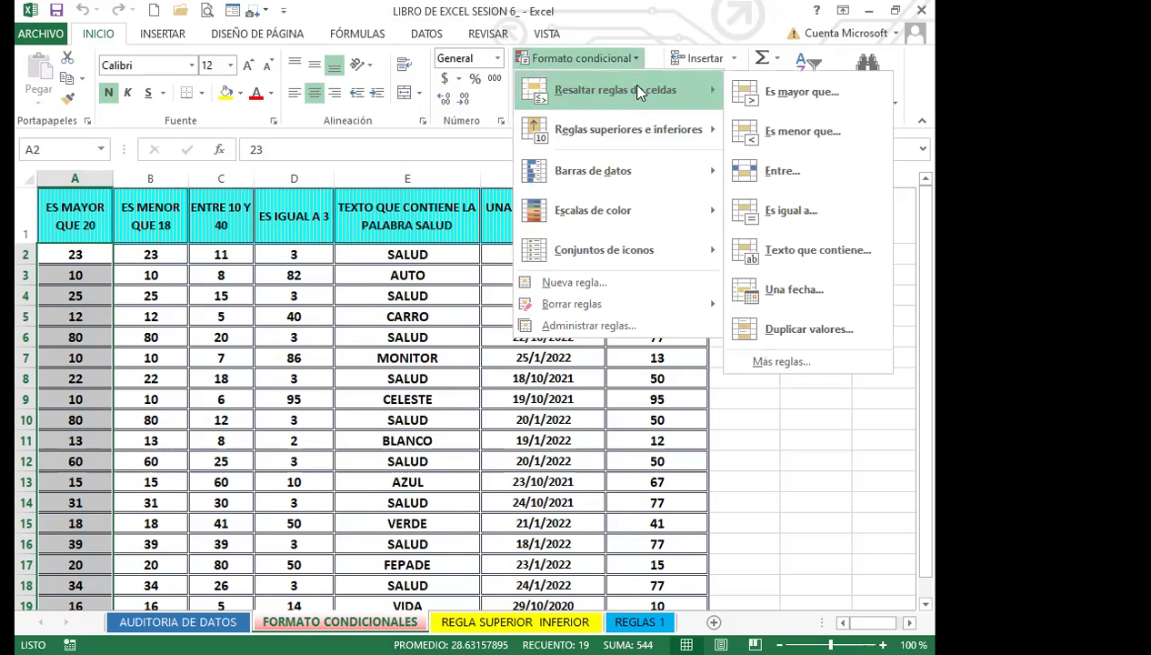
click(799, 93)
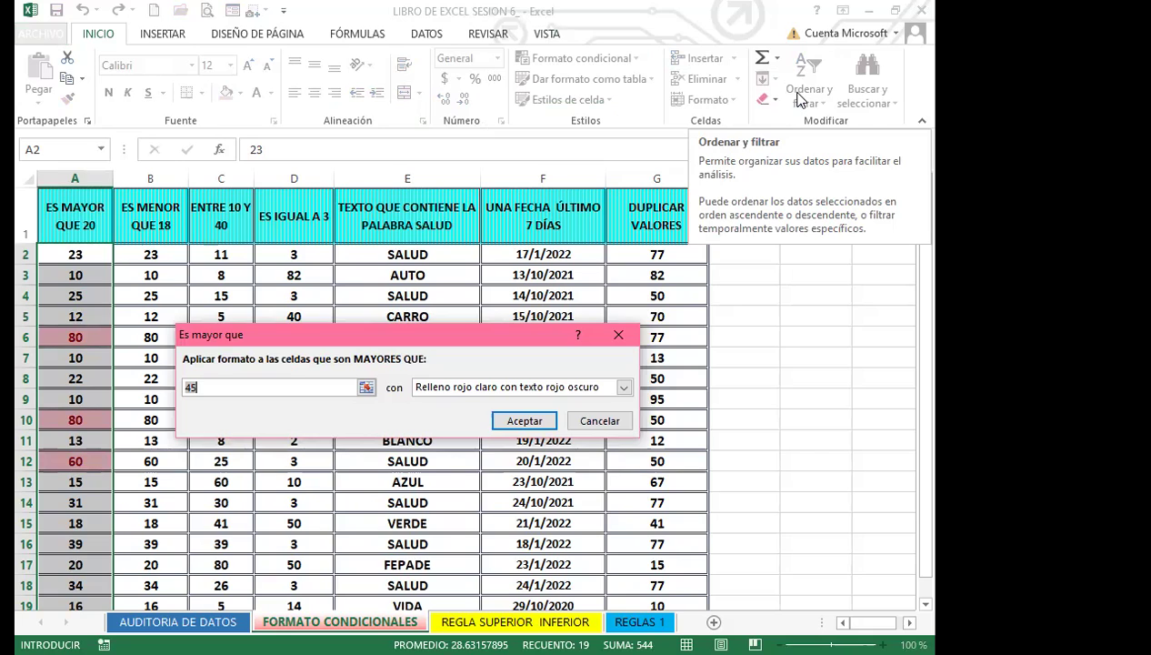
key(BackSpace)
key(BackSpace)
text(20)
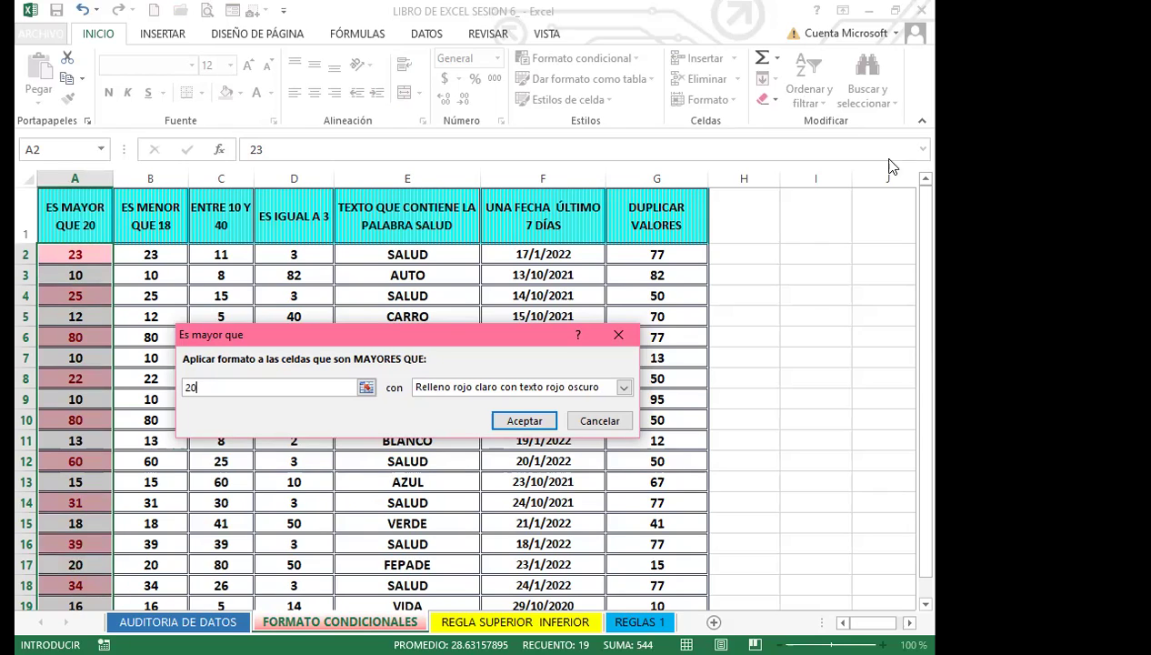
Step: Choose a custom format for the greater-than-20 rule with bold (Negrita) black font
click(623, 387)
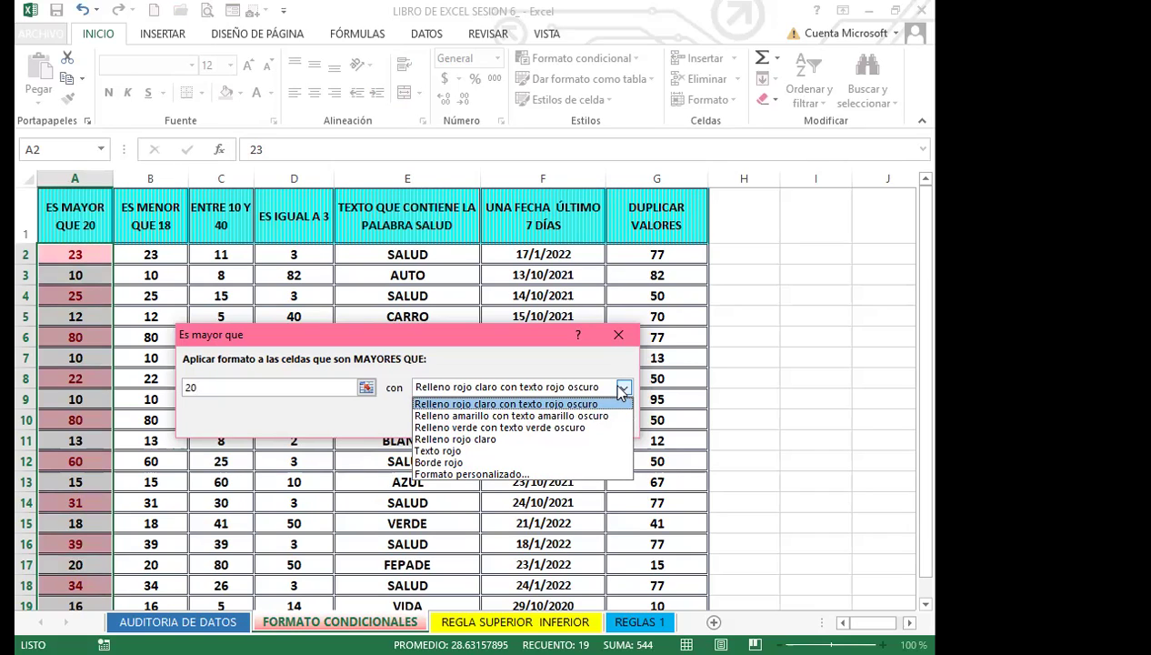
click(454, 474)
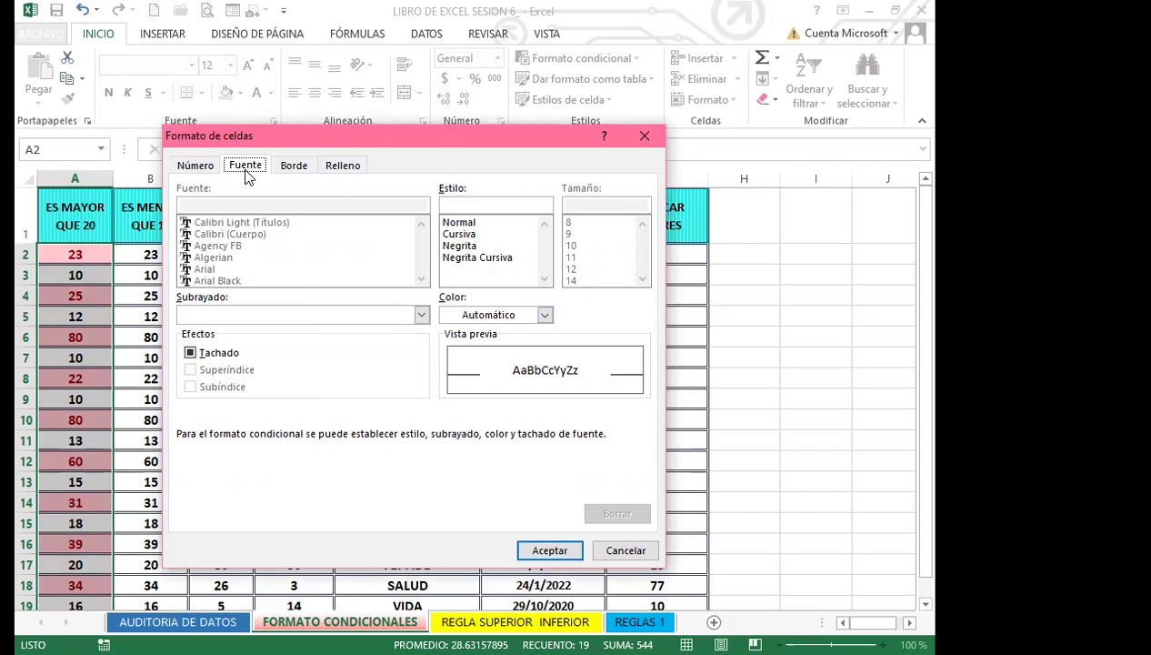
click(459, 245)
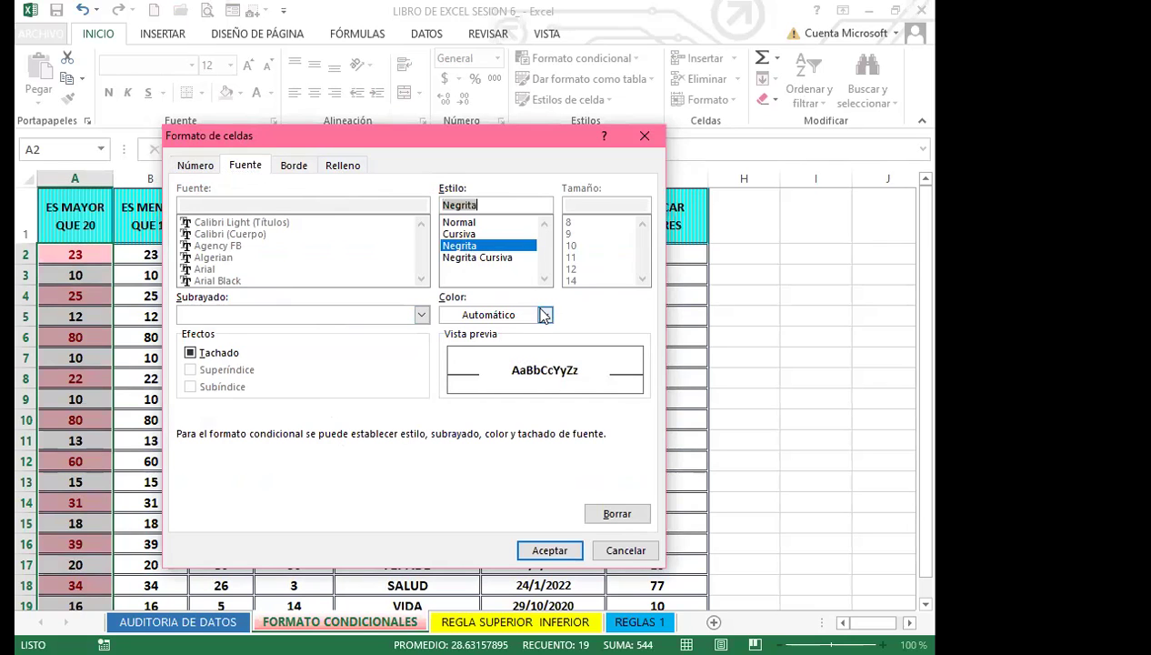
click(546, 314)
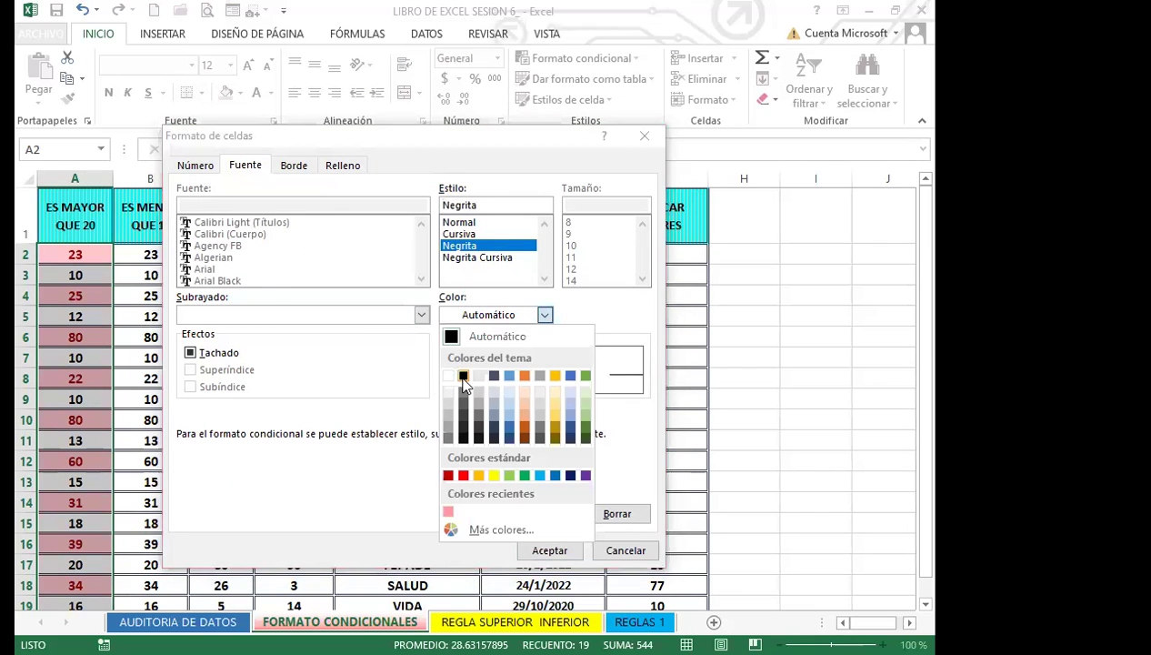
click(463, 376)
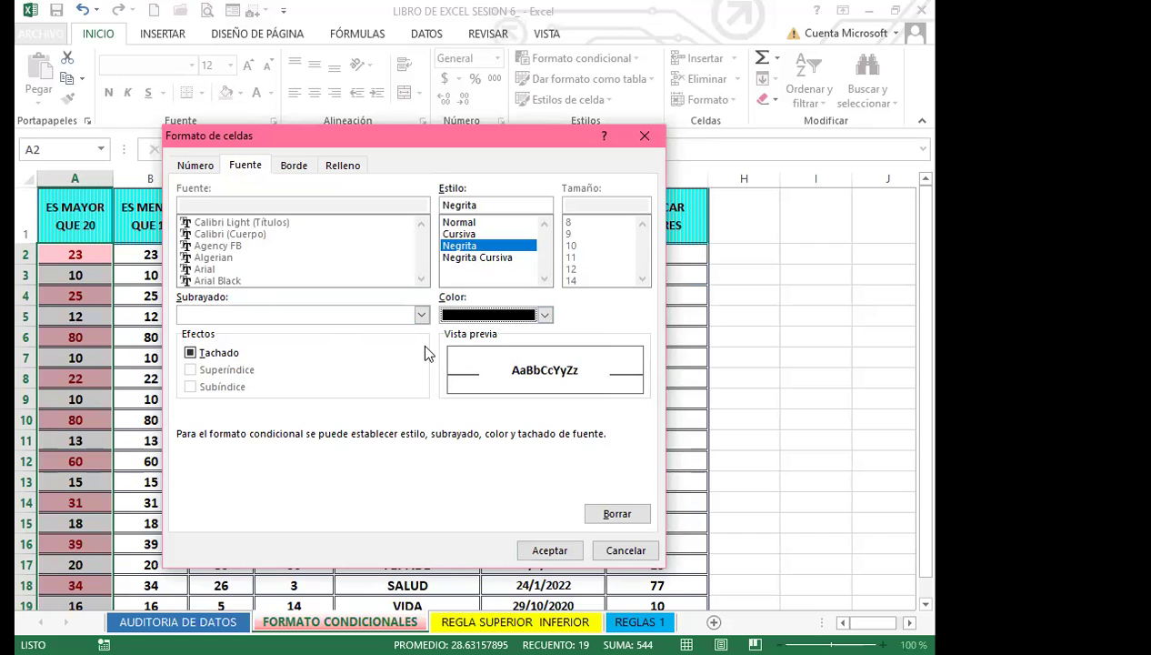
Step: Give the greater-than-20 format a horizontal two-colour gradient fill from pink to blue and apply the rule to column A
click(343, 169)
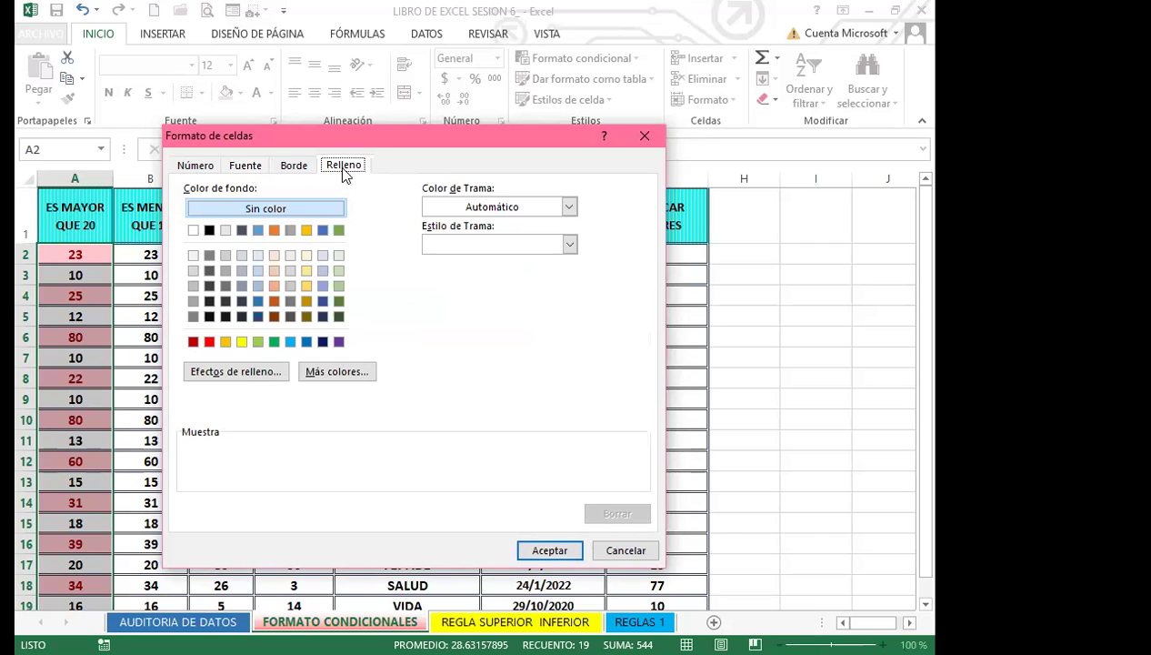
click(238, 371)
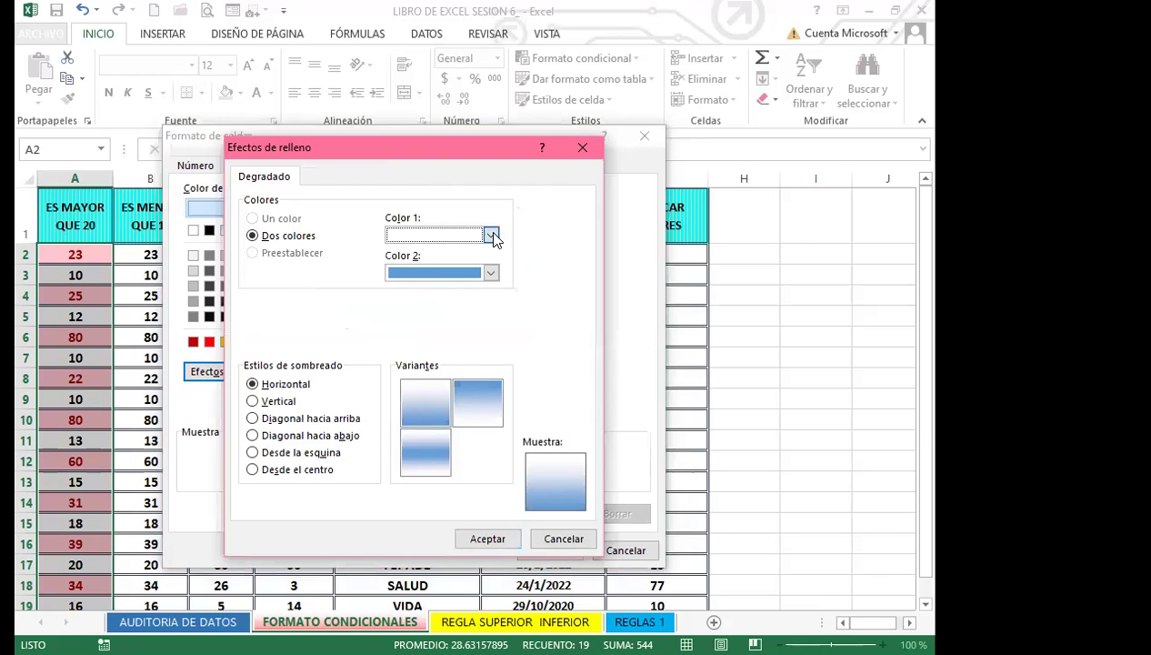
click(490, 234)
click(394, 410)
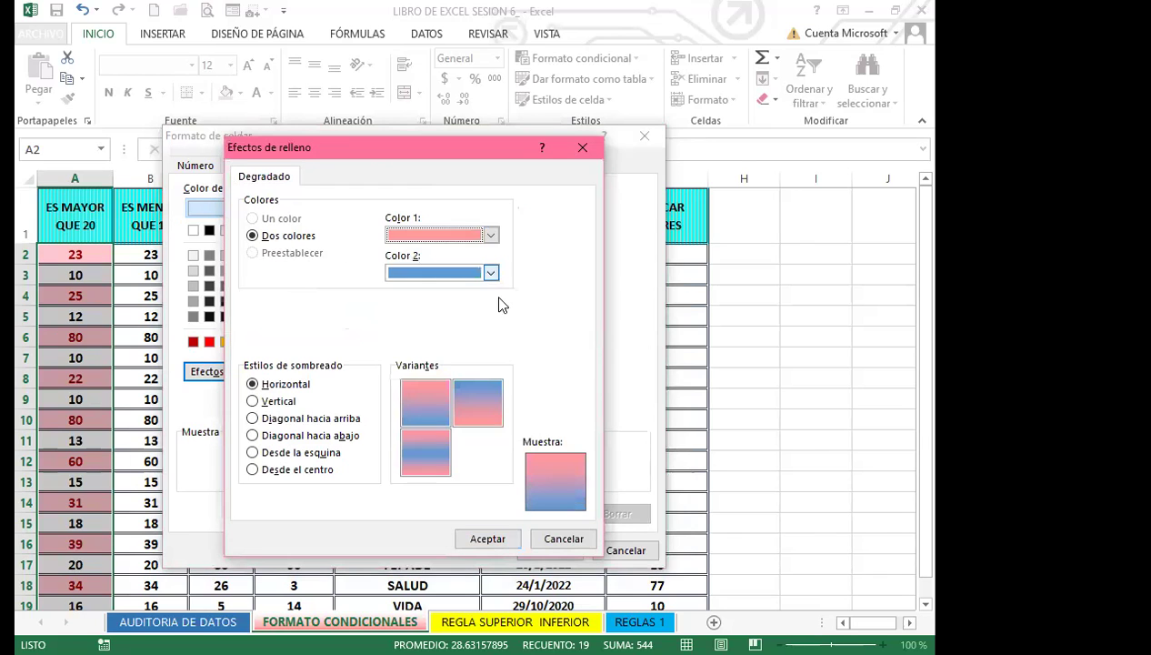
click(482, 539)
click(549, 557)
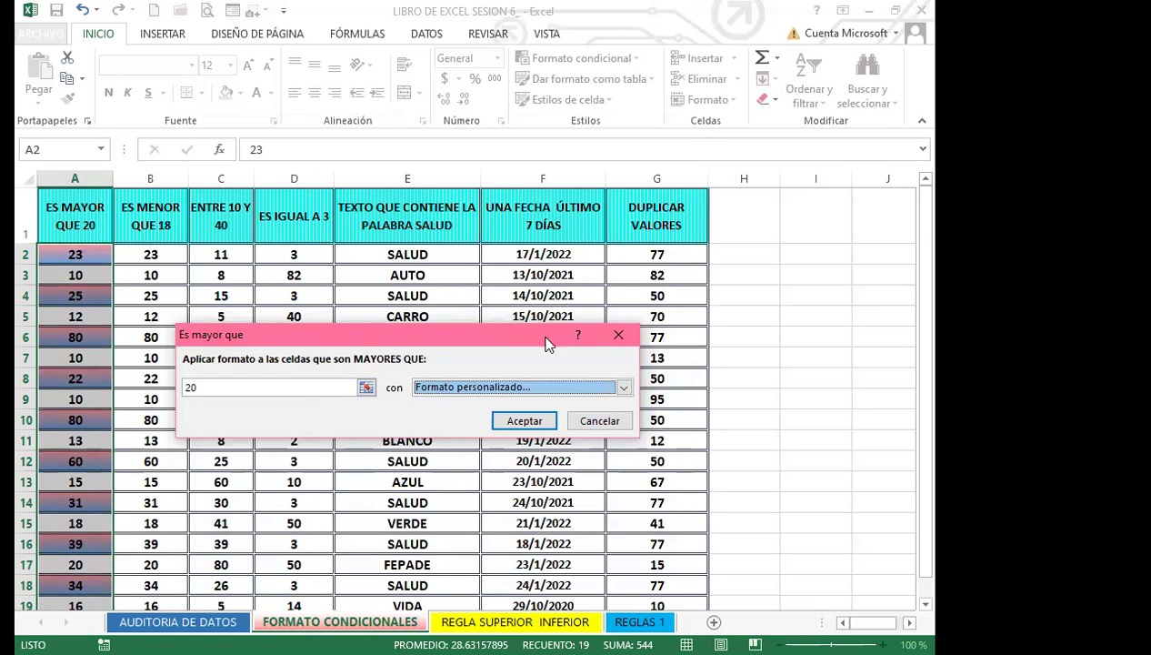
click(525, 421)
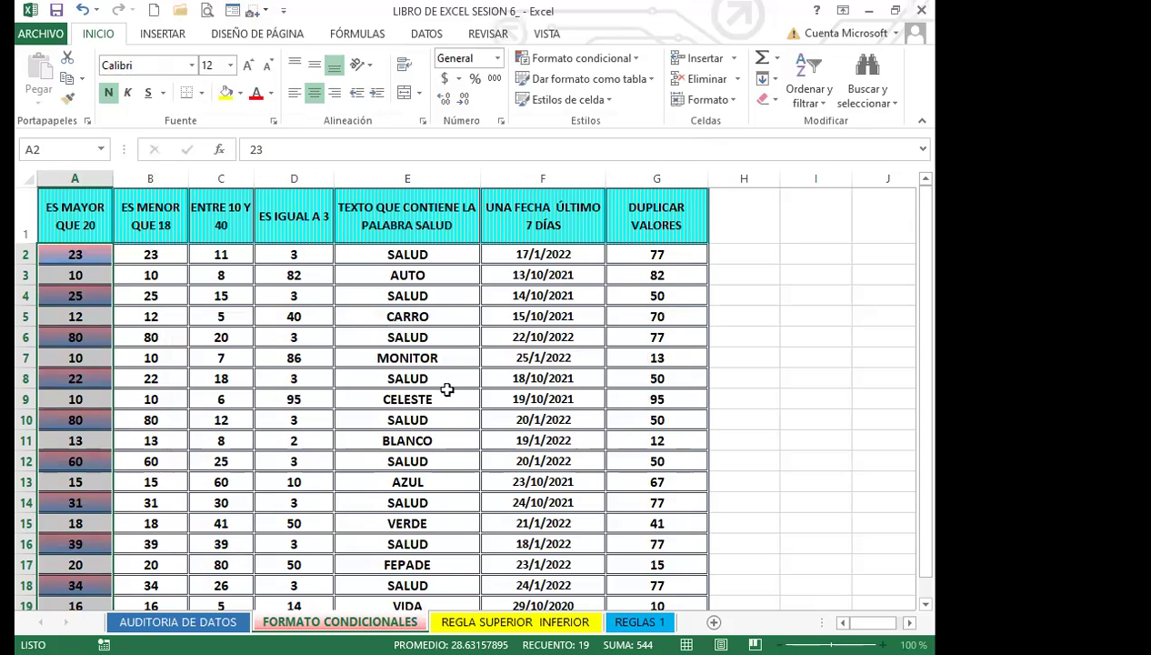
click(78, 314)
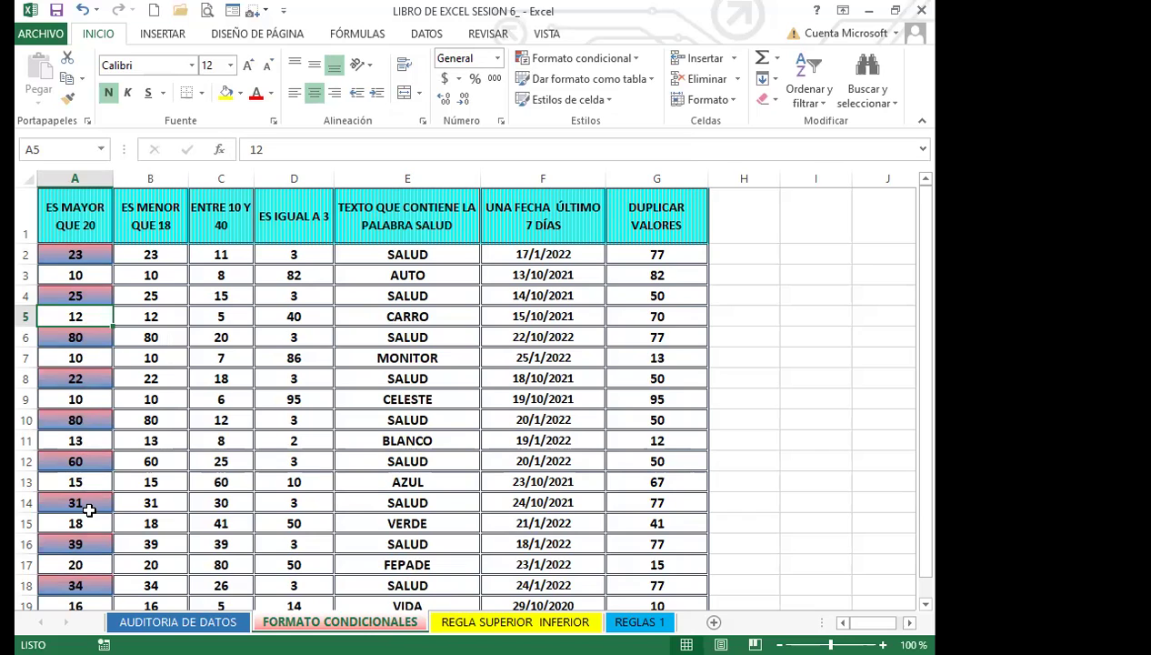
Step: Start a Less Than highlight rule on cells B2:B20 with a threshold of 18
drag(170, 256, 151, 591)
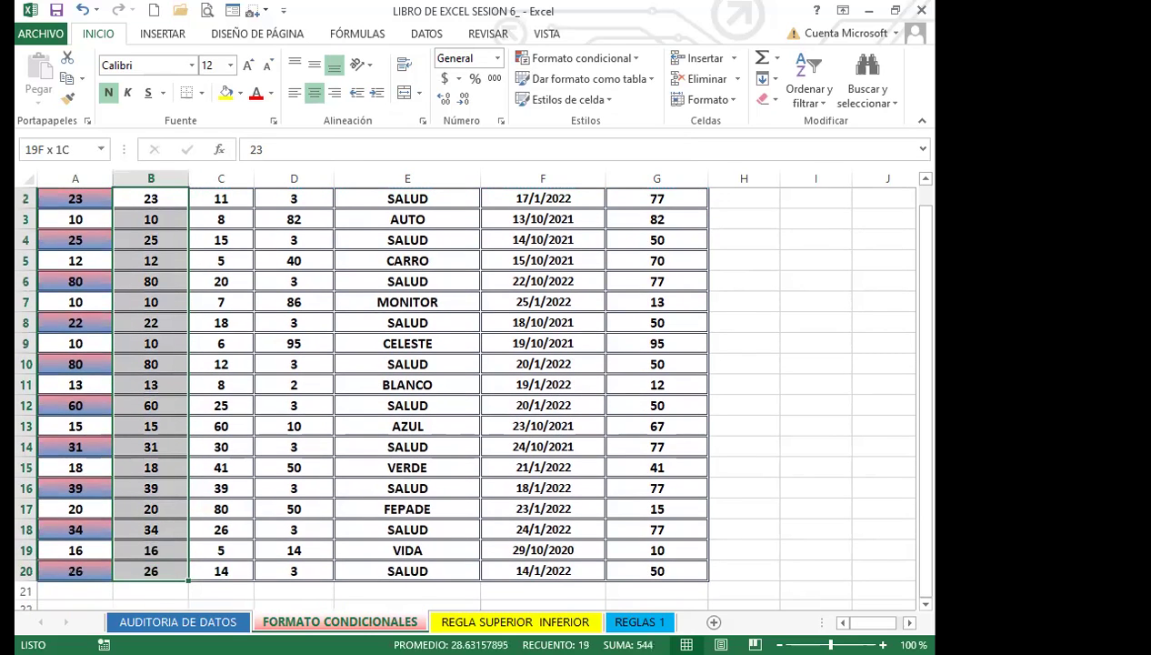
scroll(157, 367, up, 1)
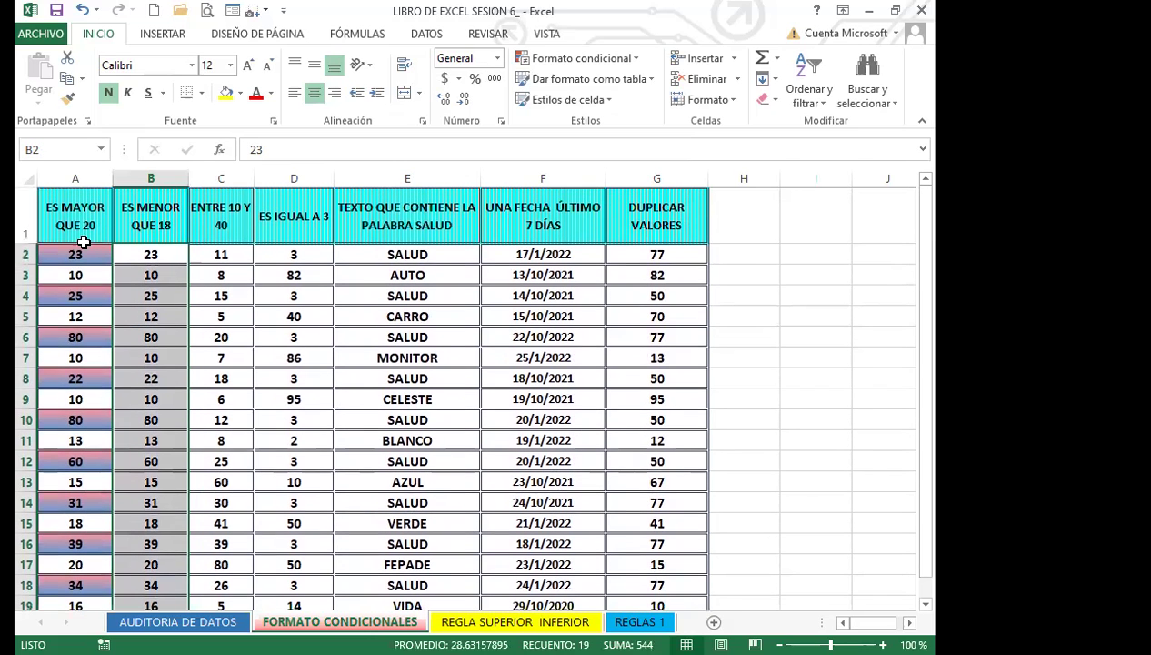
click(638, 60)
mouse_move(651, 90)
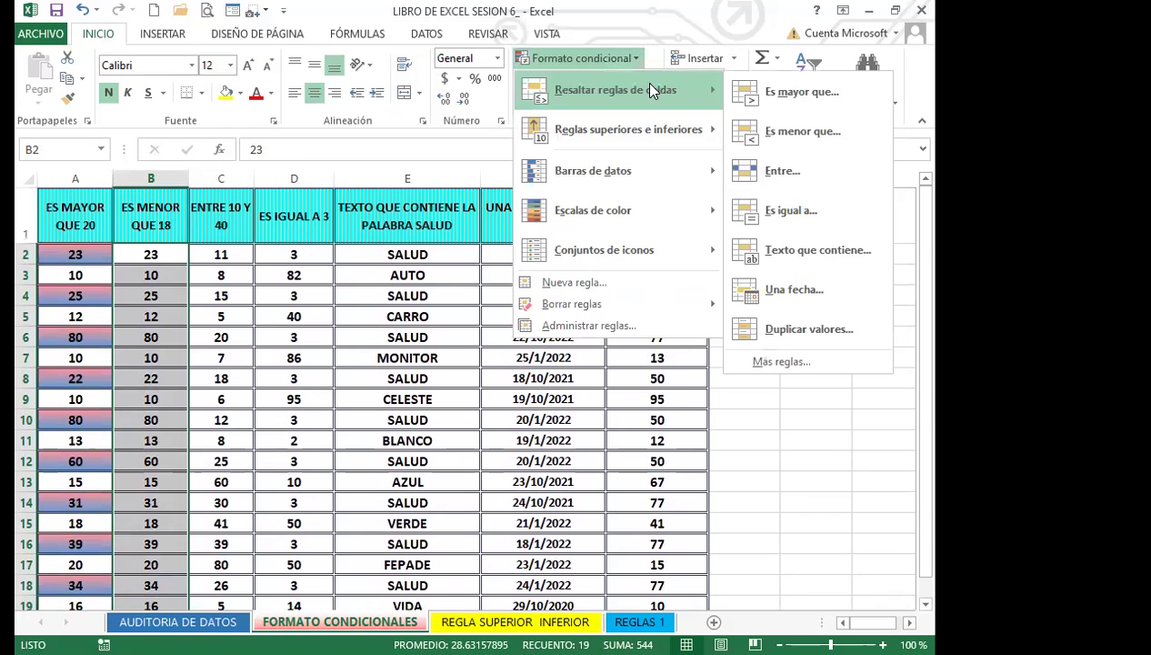
click(793, 135)
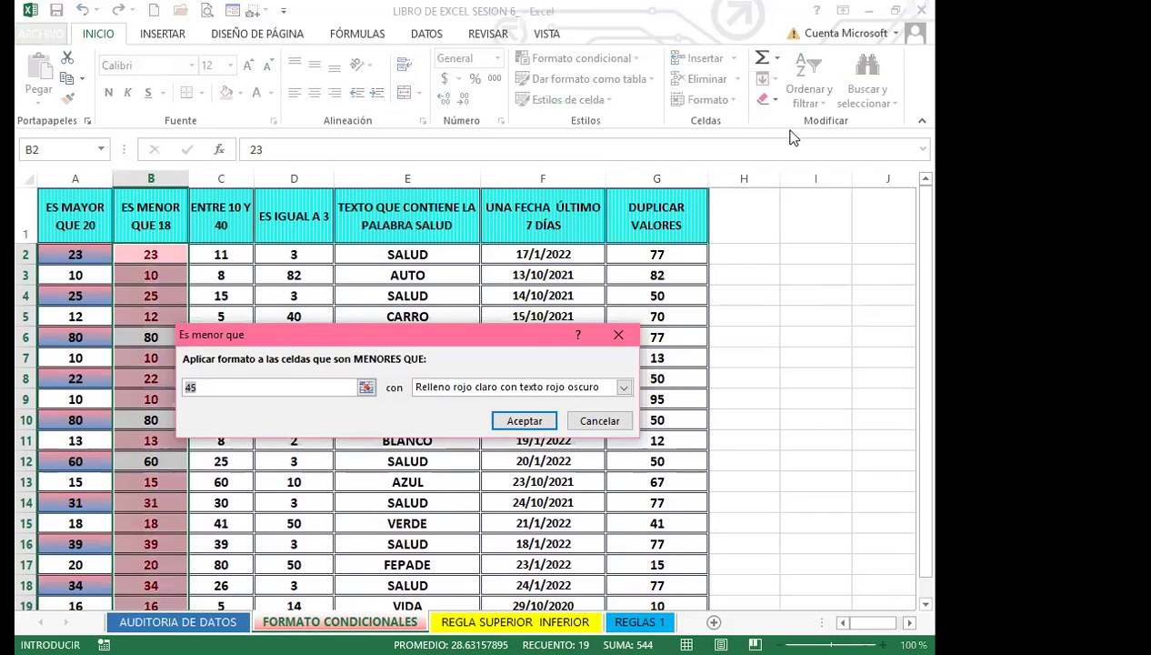
text(18)
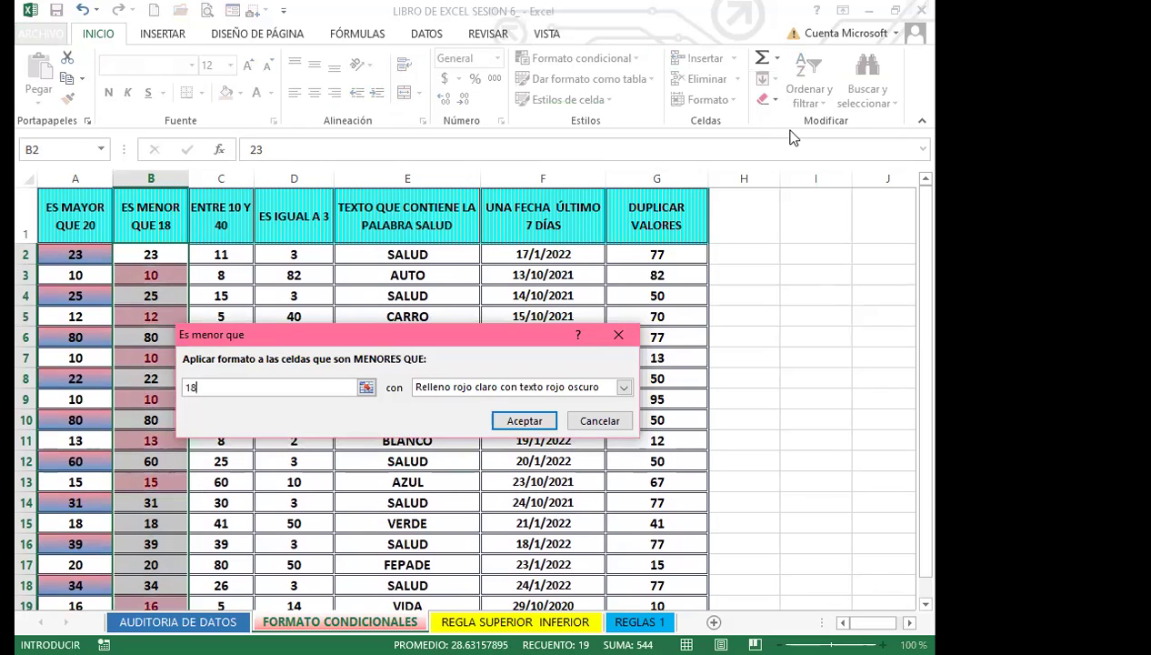
Step: Choose a custom format for the less-than-18 rule with bold (Negrita) black font
click(623, 387)
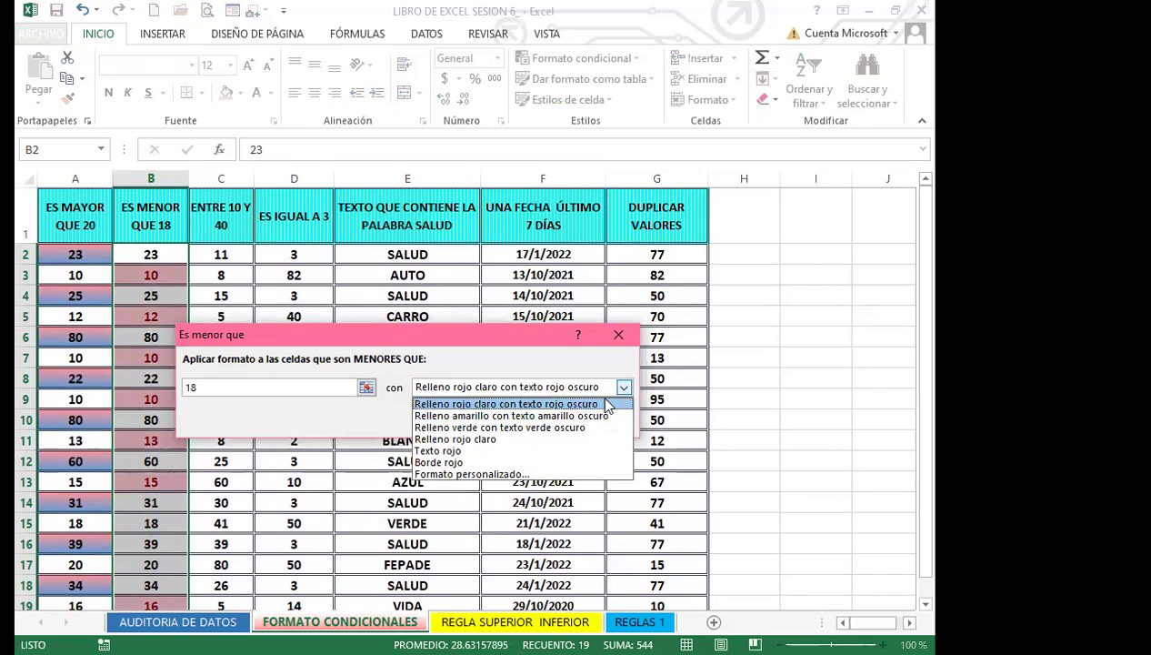
click(471, 474)
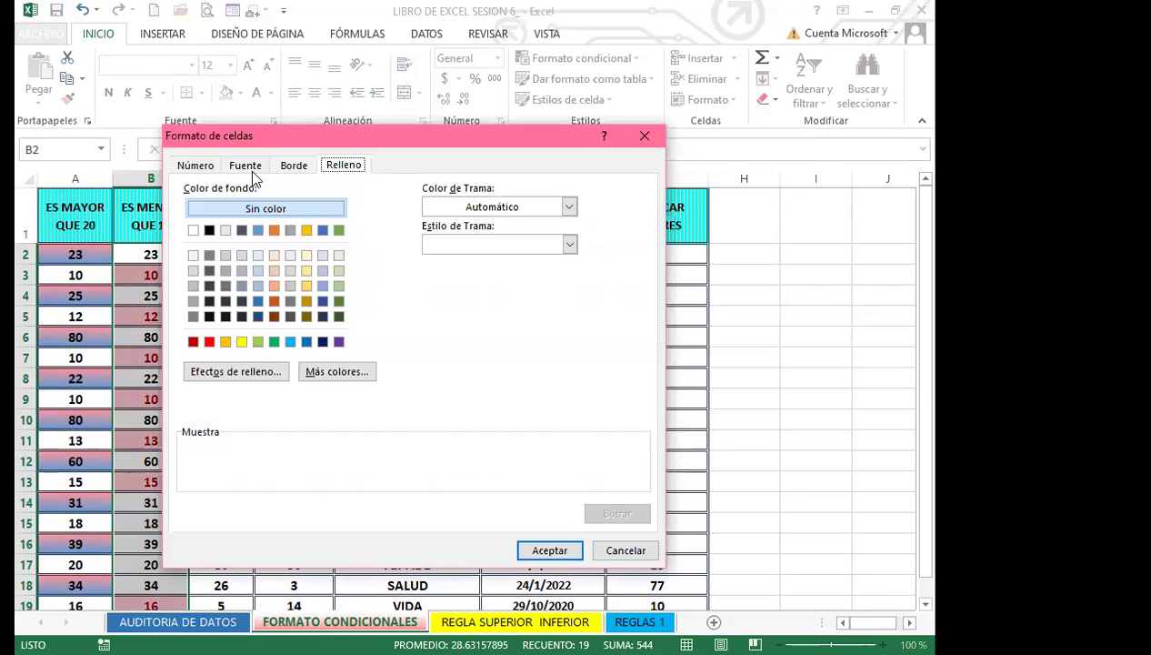
click(247, 168)
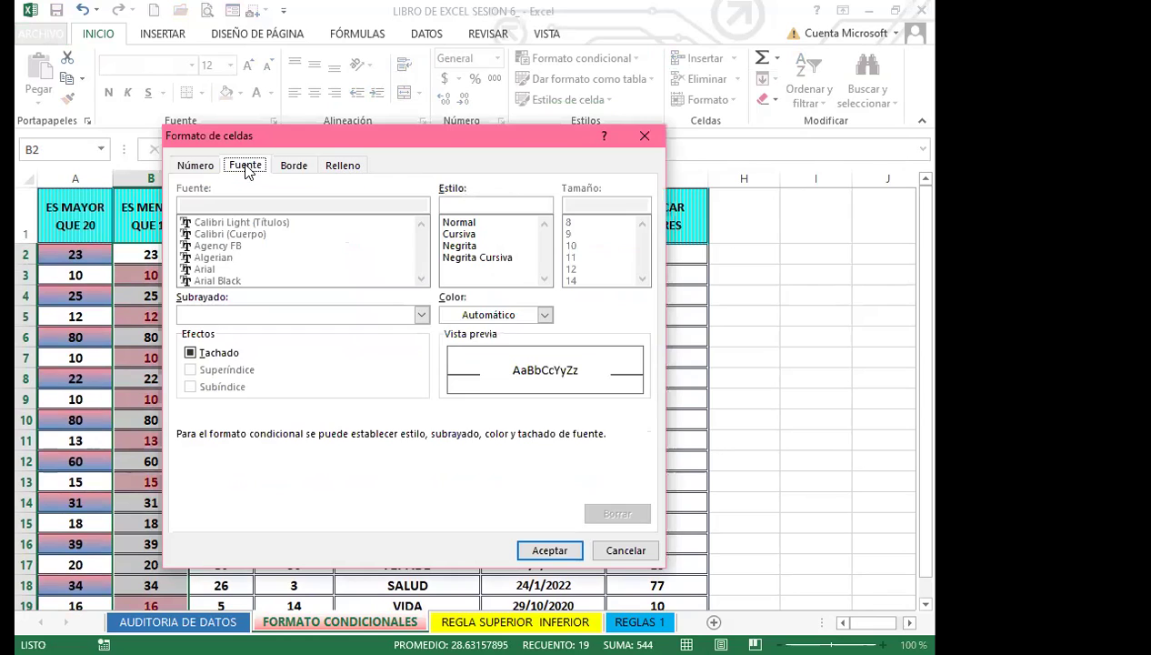
click(461, 246)
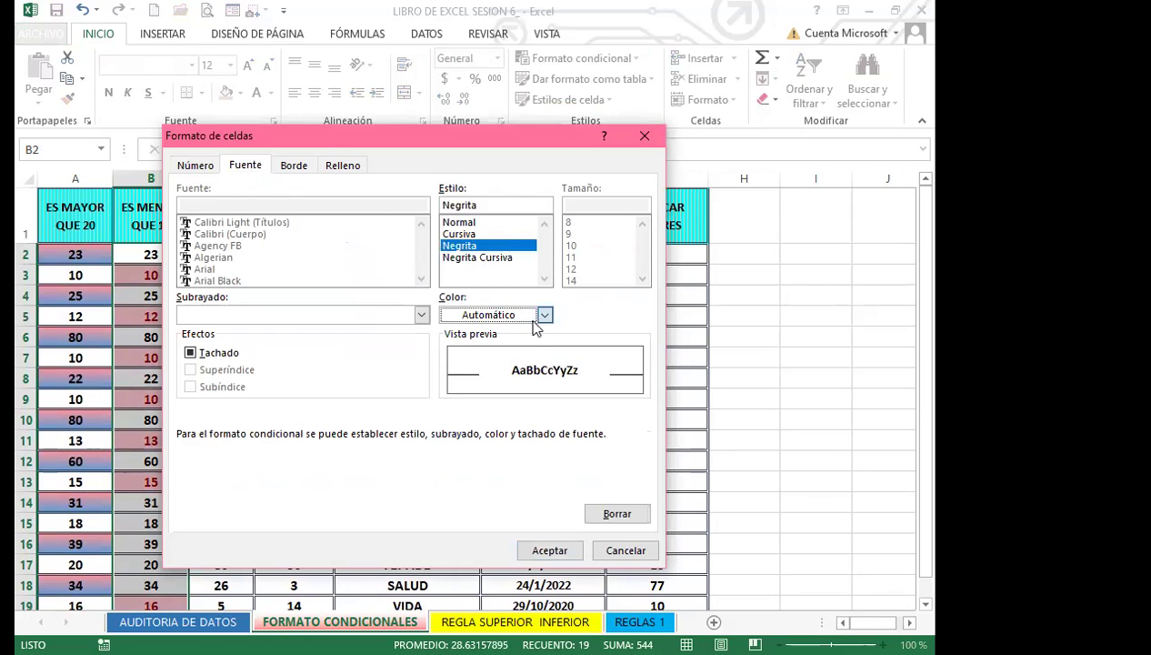
click(544, 315)
click(468, 374)
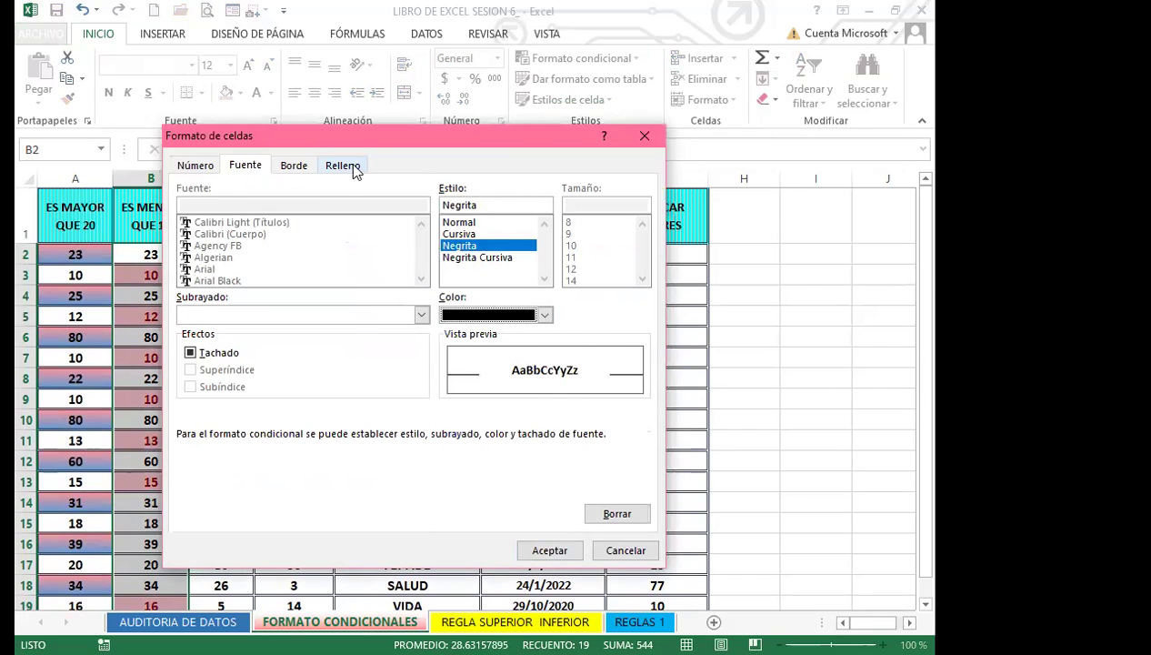
Step: Give the less-than-18 format a light green thin vertical-stripe pattern fill and apply the rule to column B
click(344, 166)
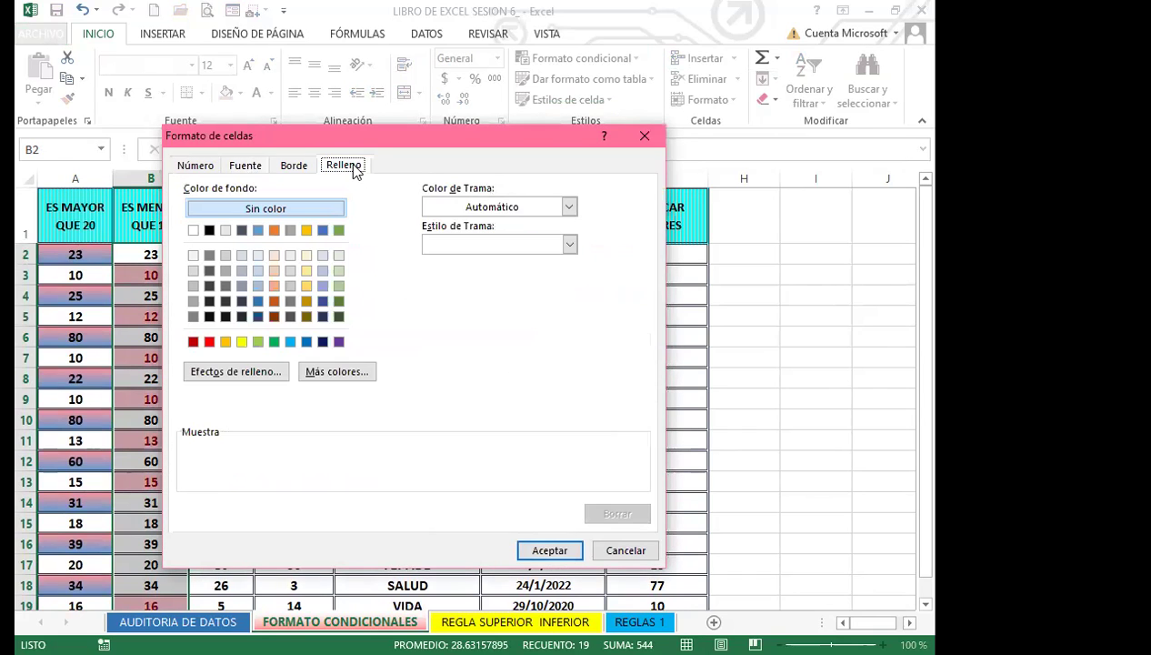
click(569, 207)
click(490, 368)
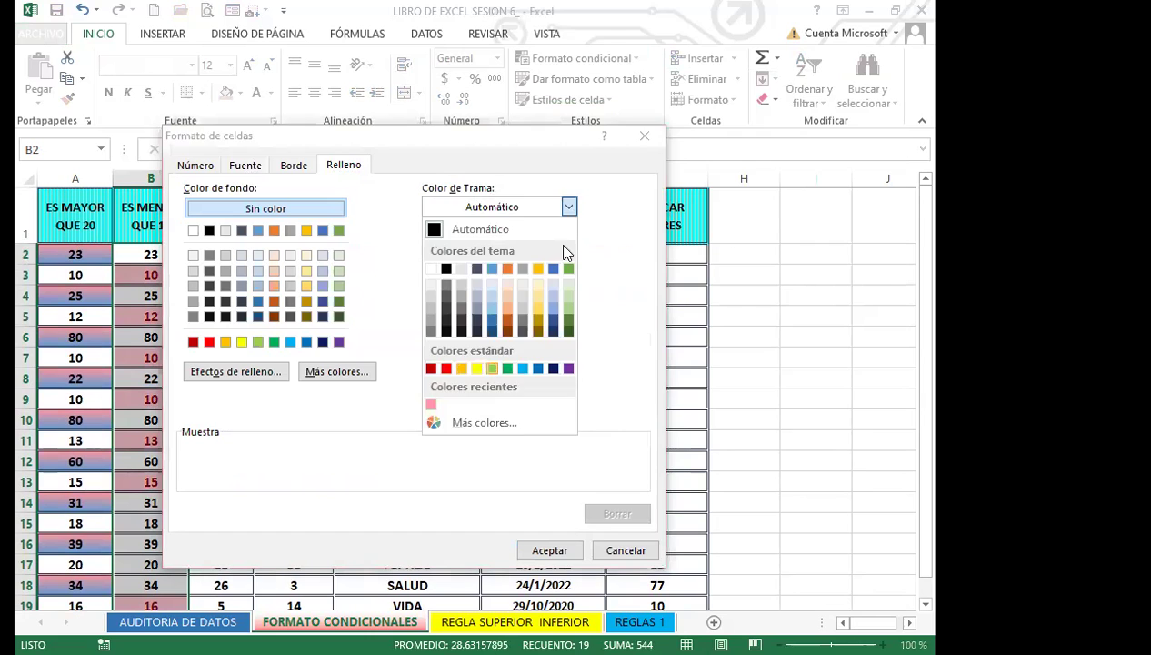
click(569, 243)
click(458, 313)
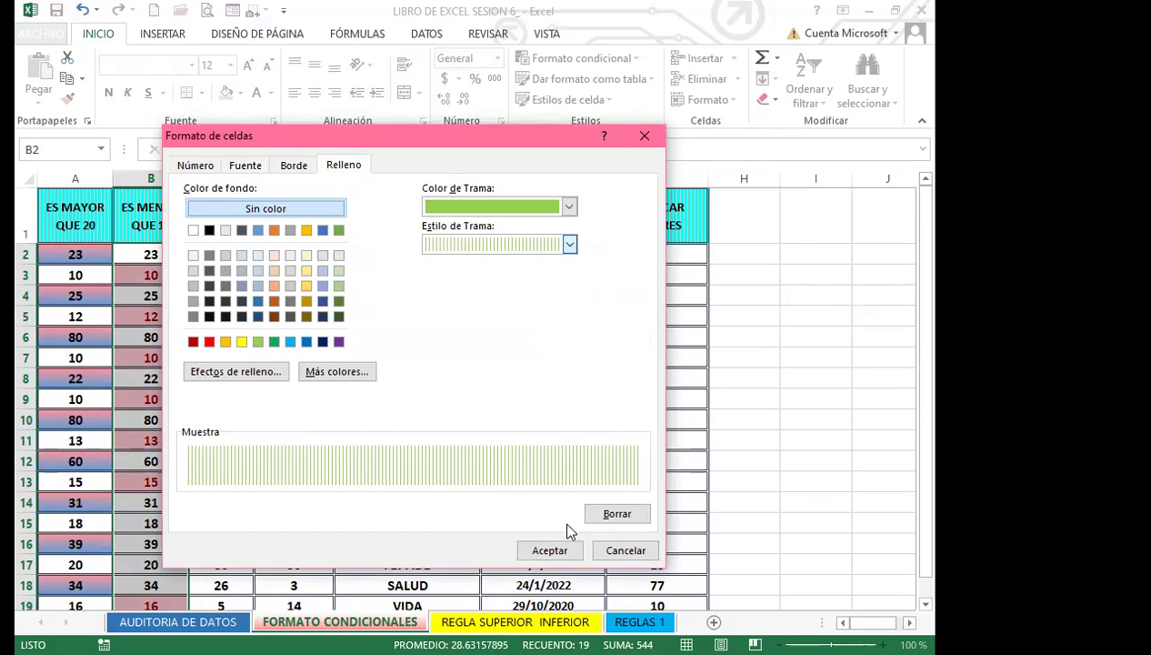
click(554, 549)
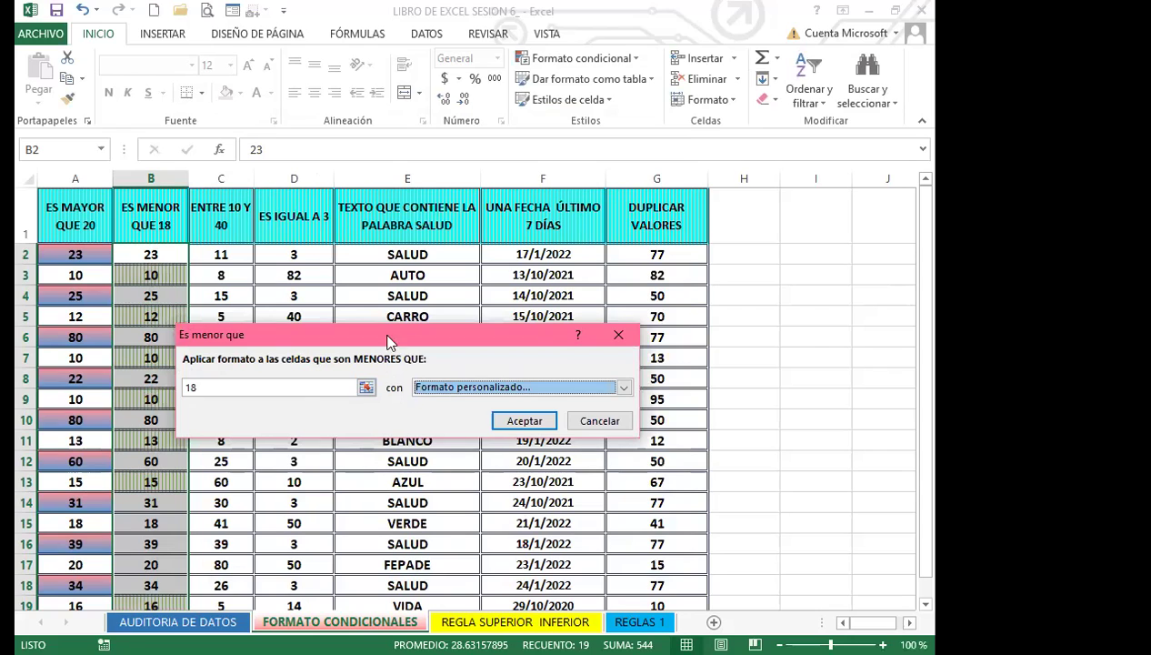
click(536, 425)
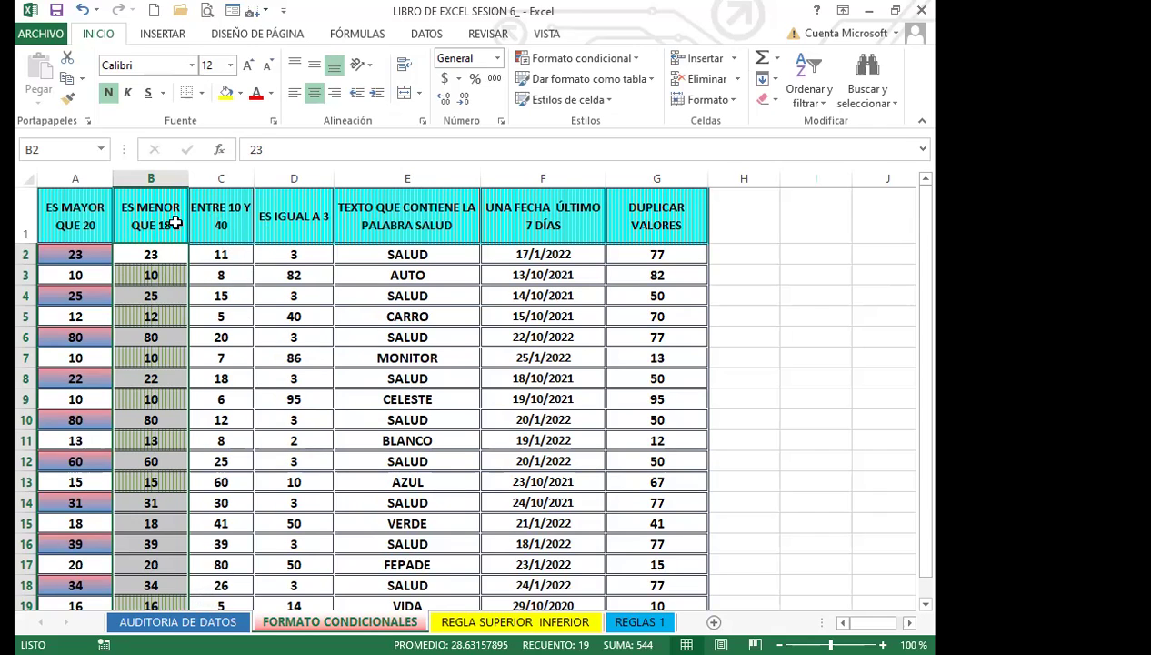
Step: Apply a Between highlight rule to cells C2:C20 for values from 10 to 40, with light red fill and dark red text
drag(228, 255, 211, 553)
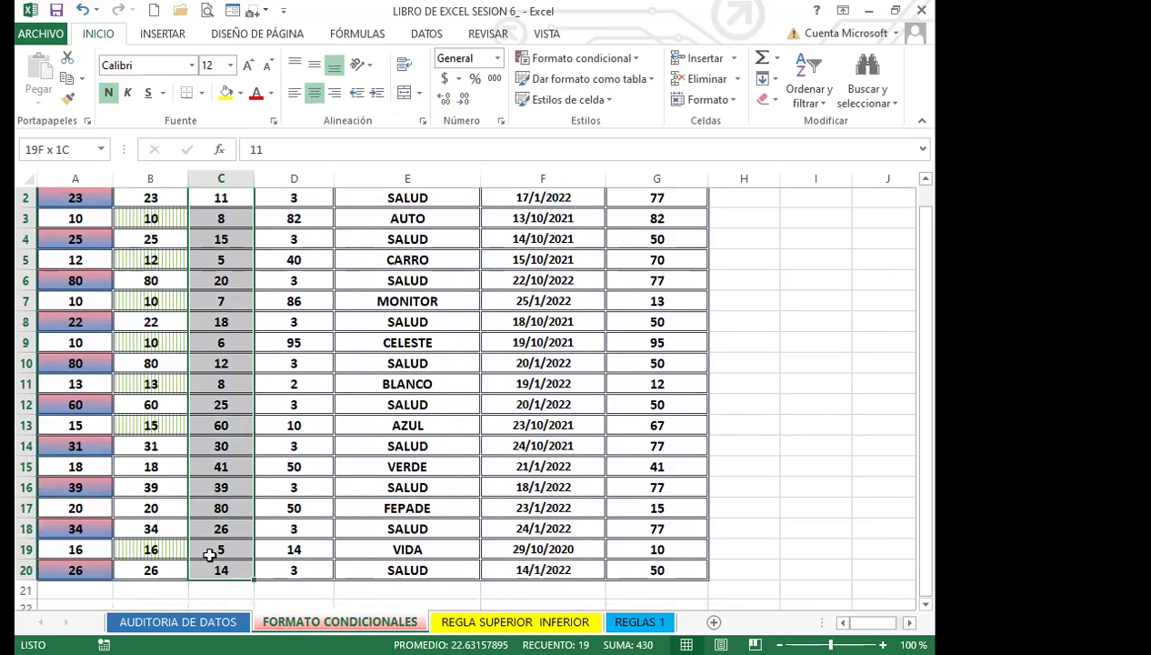
scroll(211, 550, down, 1)
scroll(205, 530, up, 1)
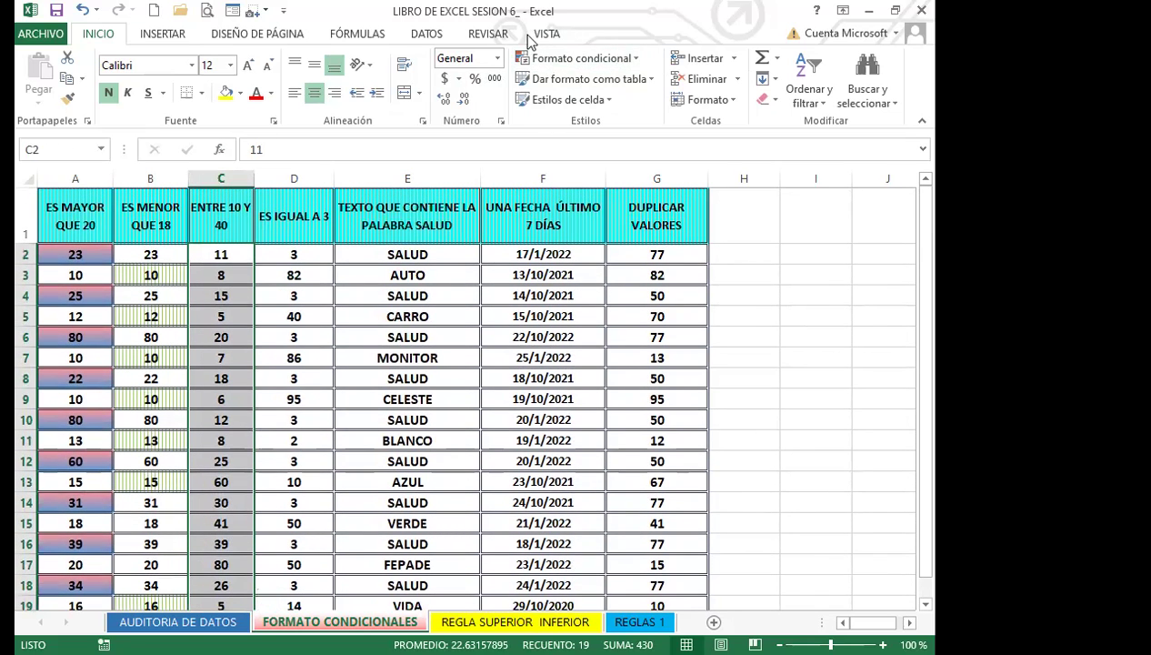
click(629, 59)
mouse_move(633, 92)
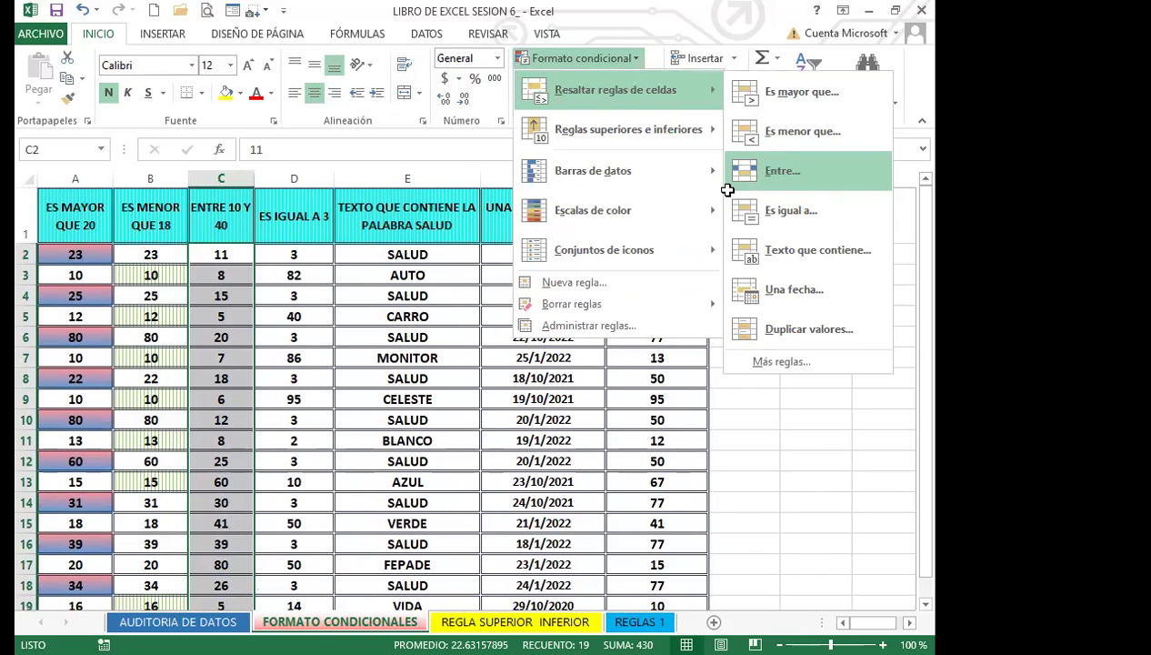
click(784, 171)
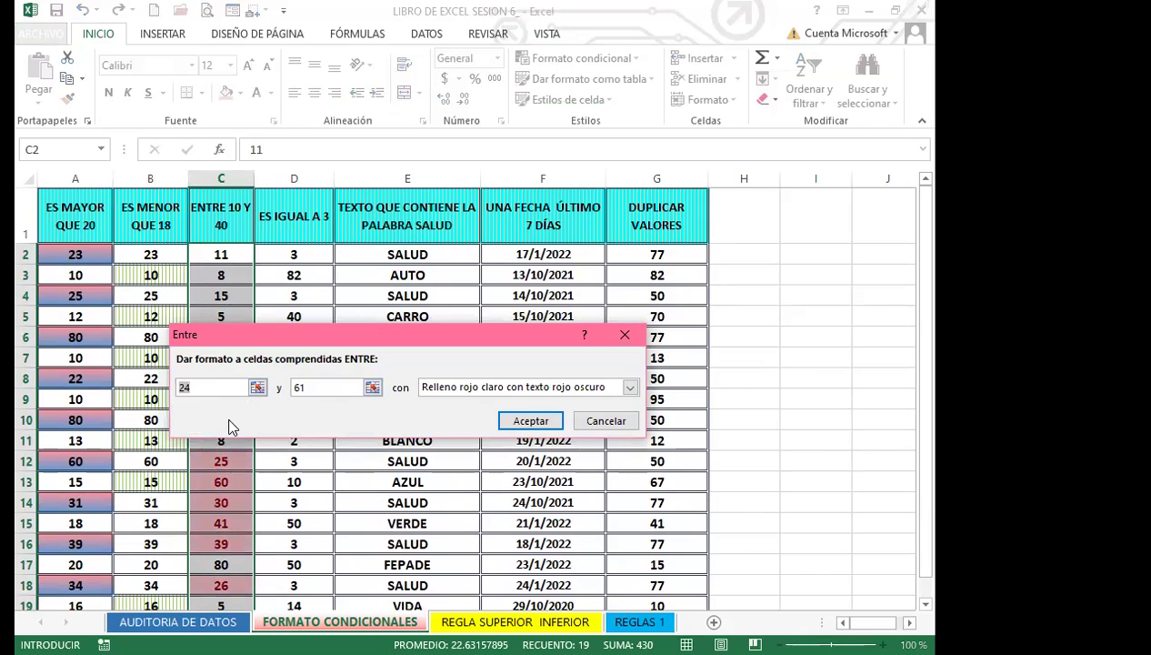
text(10)
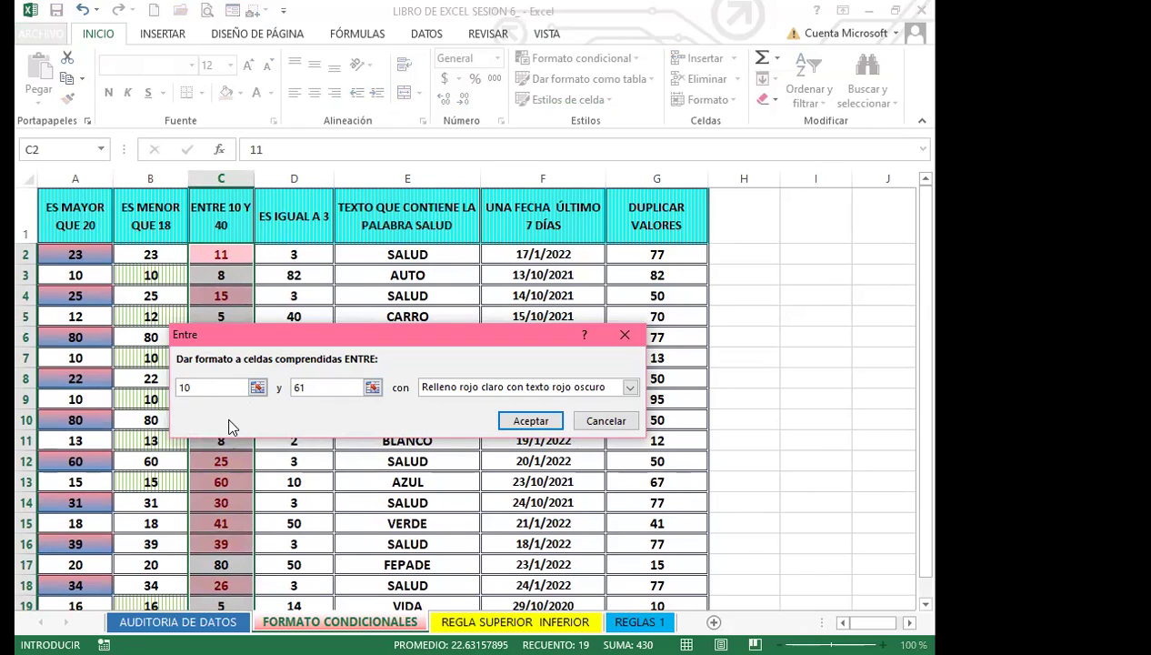
key(Tab)
key(BackSpace)
key(BackSpace)
text(40)
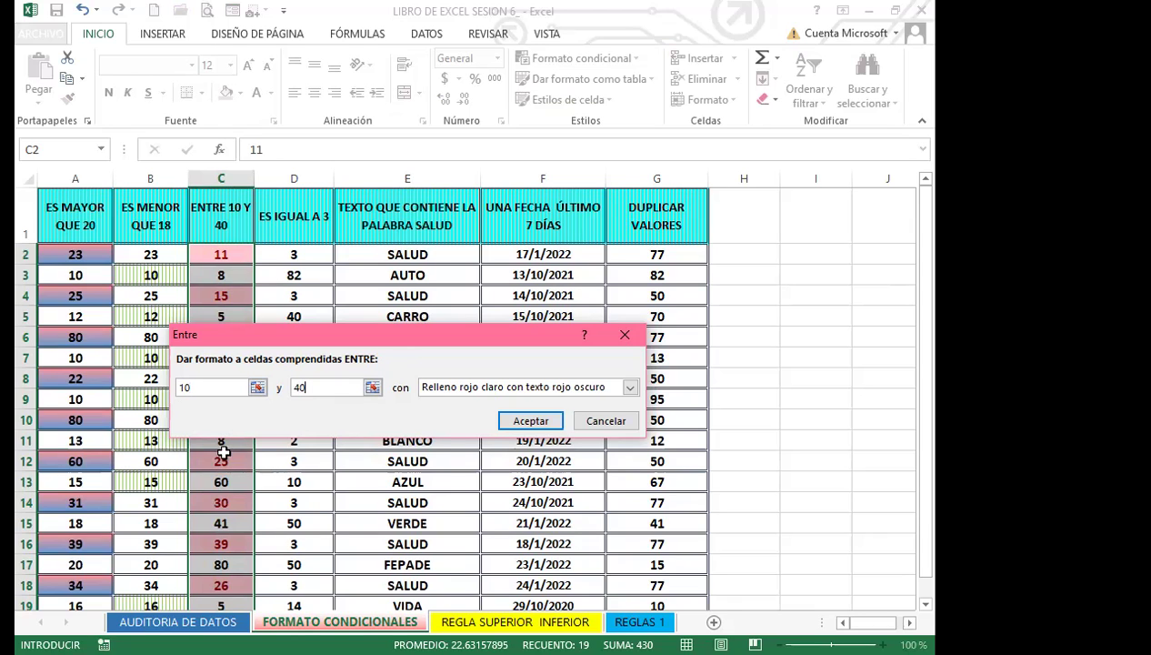
click(532, 420)
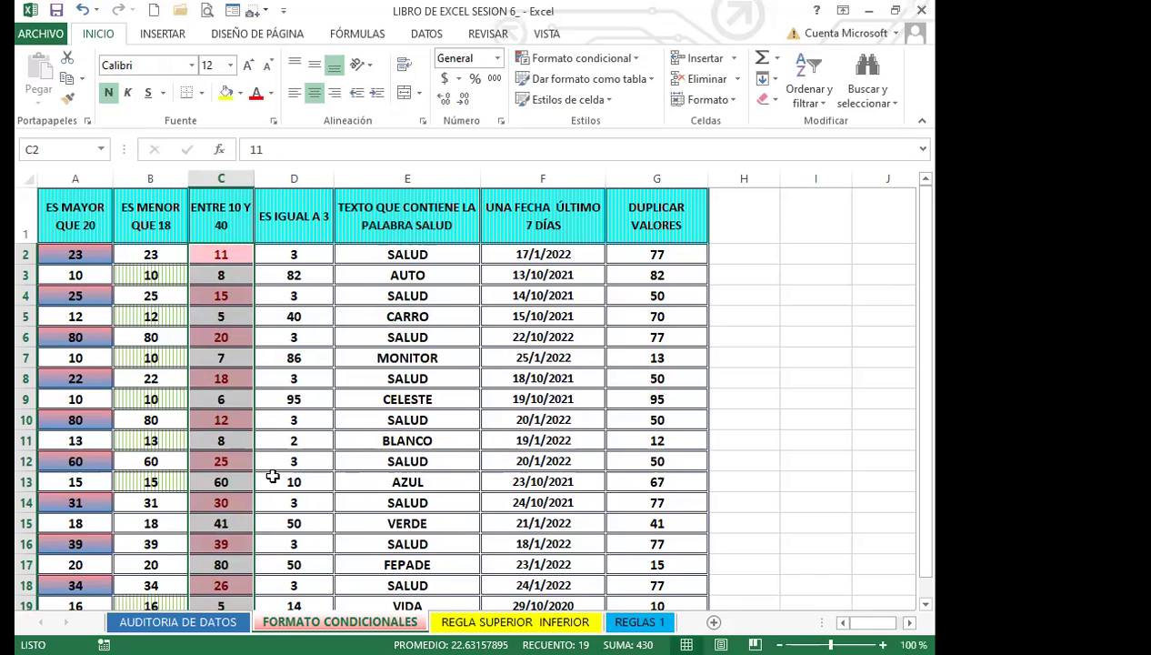
Step: Apply an Equal To highlight rule to cells D2:D20 for the value 3, with green fill and dark green text
scroll(272, 476, down, 3)
scroll(273, 477, up, 3)
drag(313, 256, 311, 553)
click(639, 63)
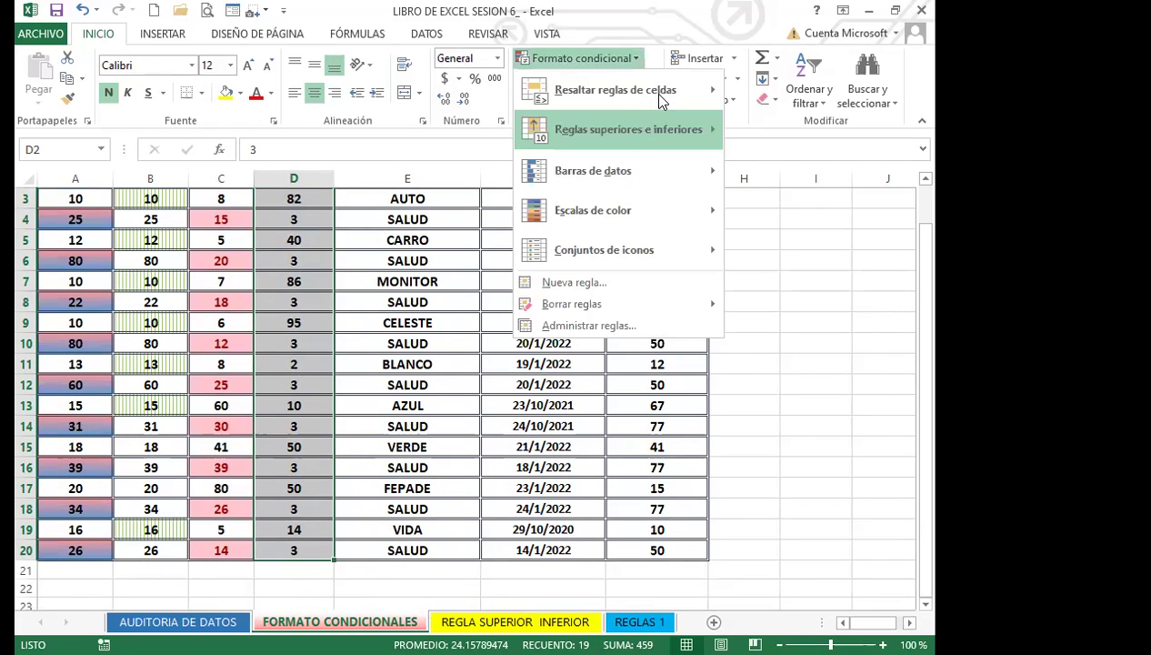
mouse_move(658, 93)
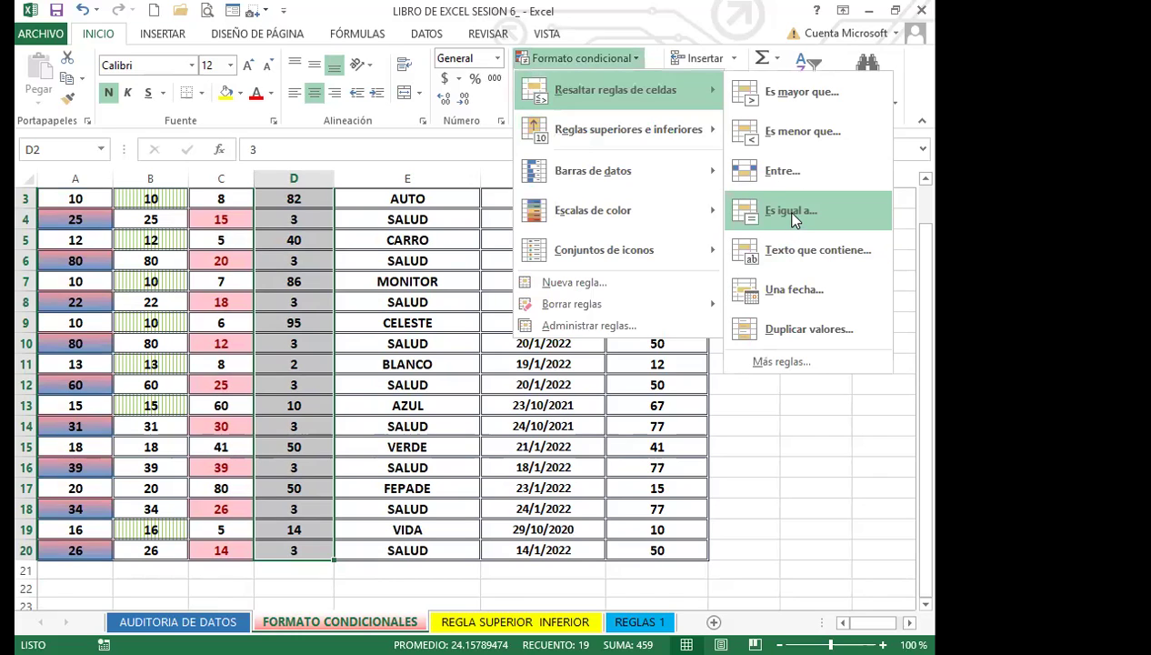
click(791, 212)
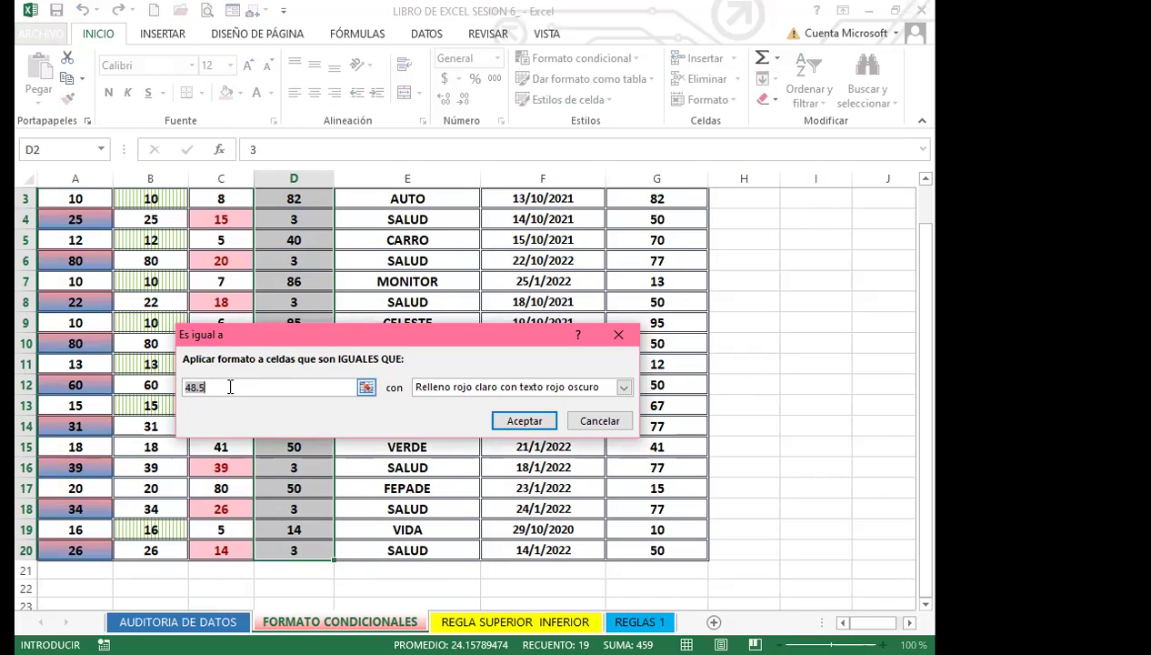
text(3)
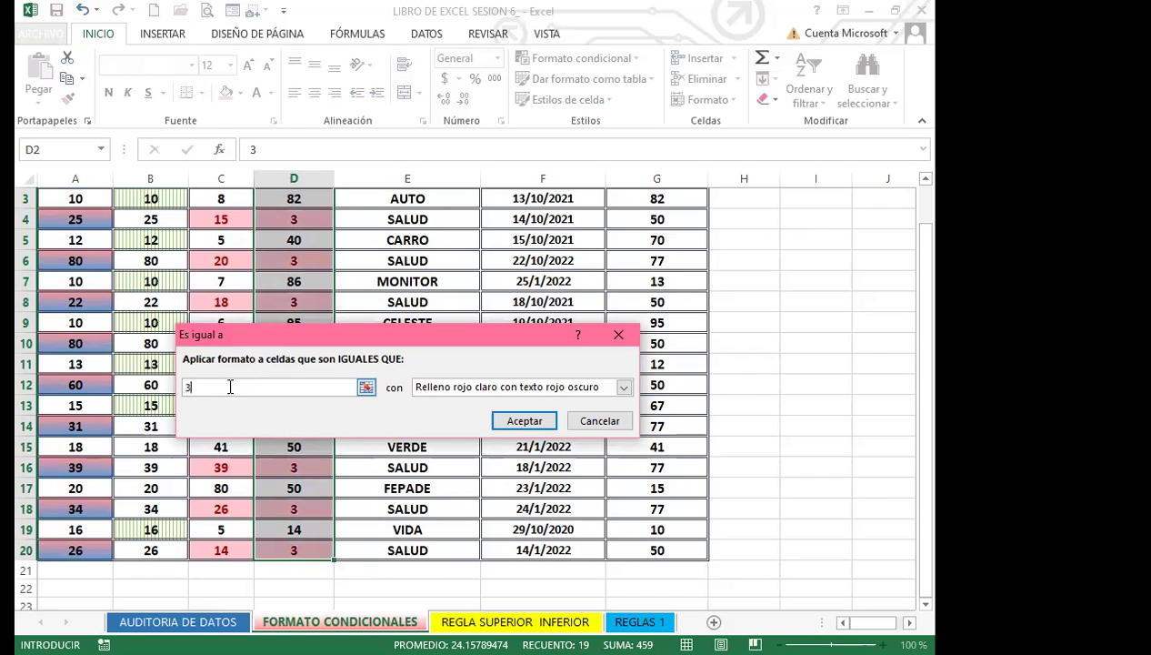
click(624, 386)
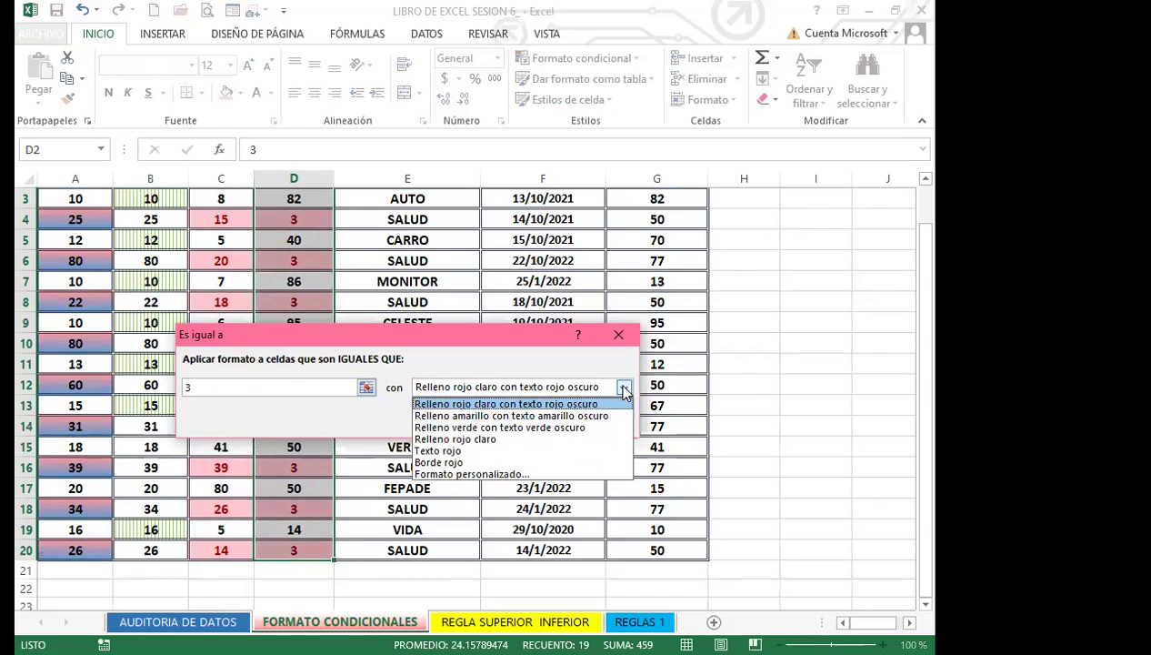
click(516, 428)
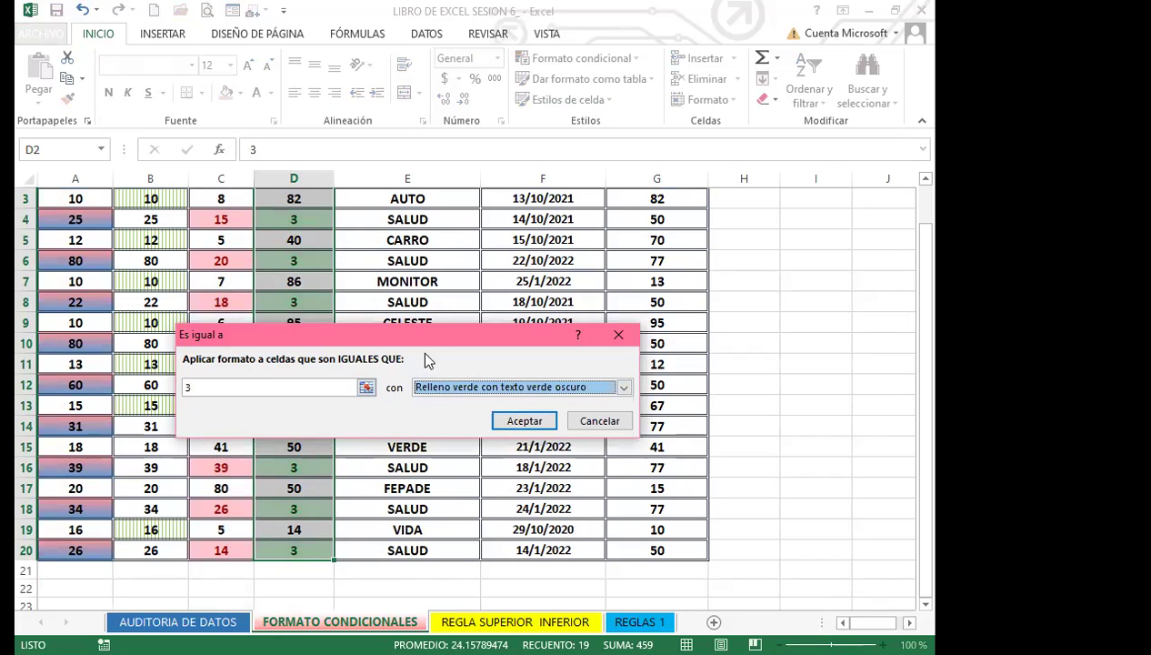
click(514, 420)
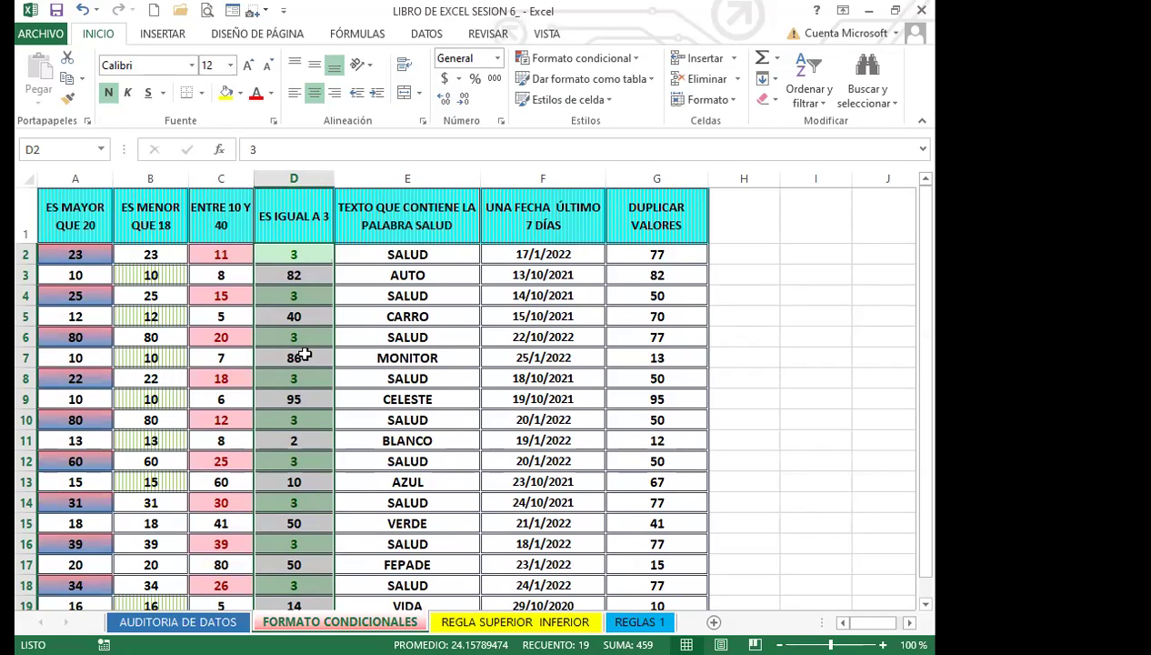
Step: Test the equal-to-3 rule by changing cell D2 to 40 and cell D6 to 5
click(323, 254)
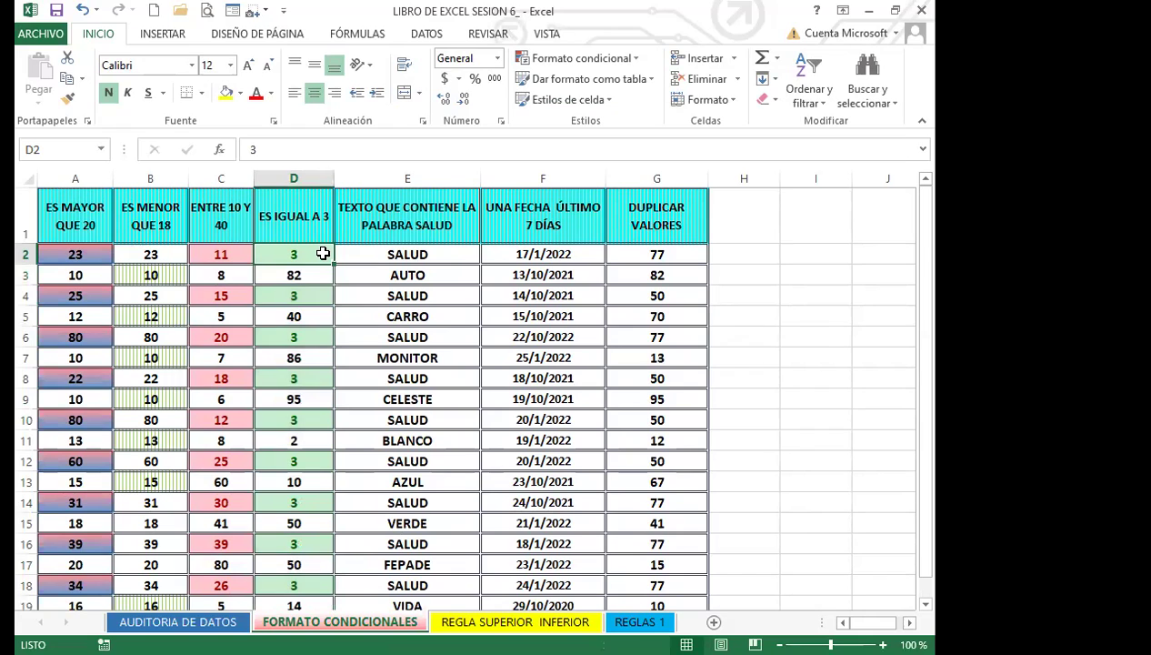
text(40)
key(Return)
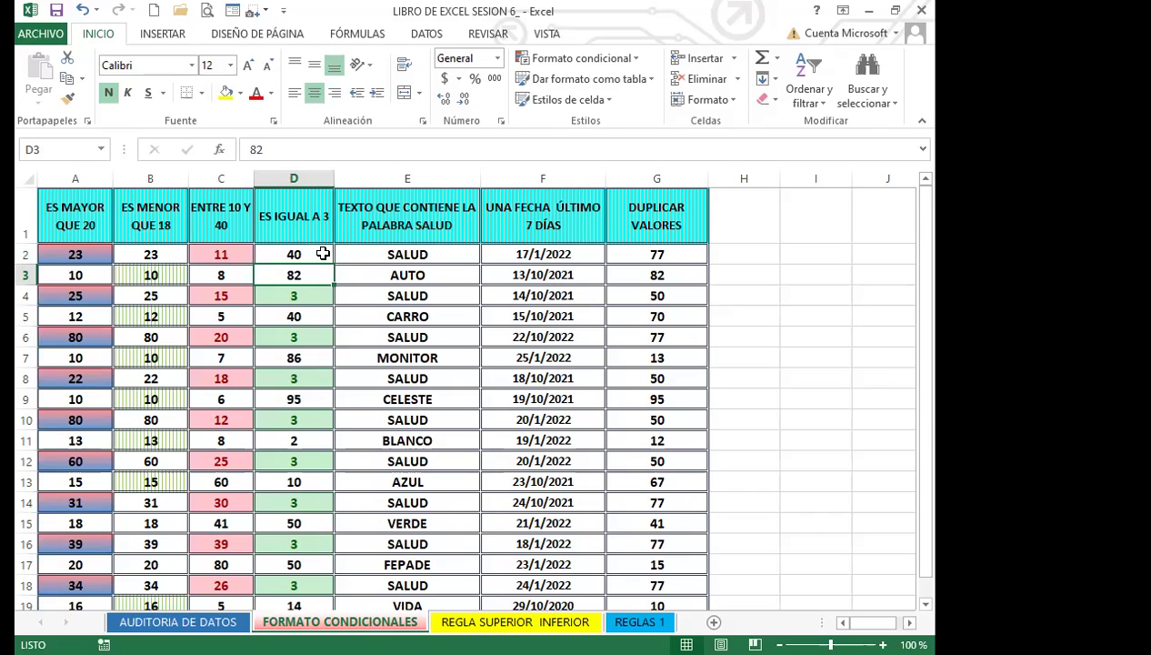
click(317, 339)
text(5)
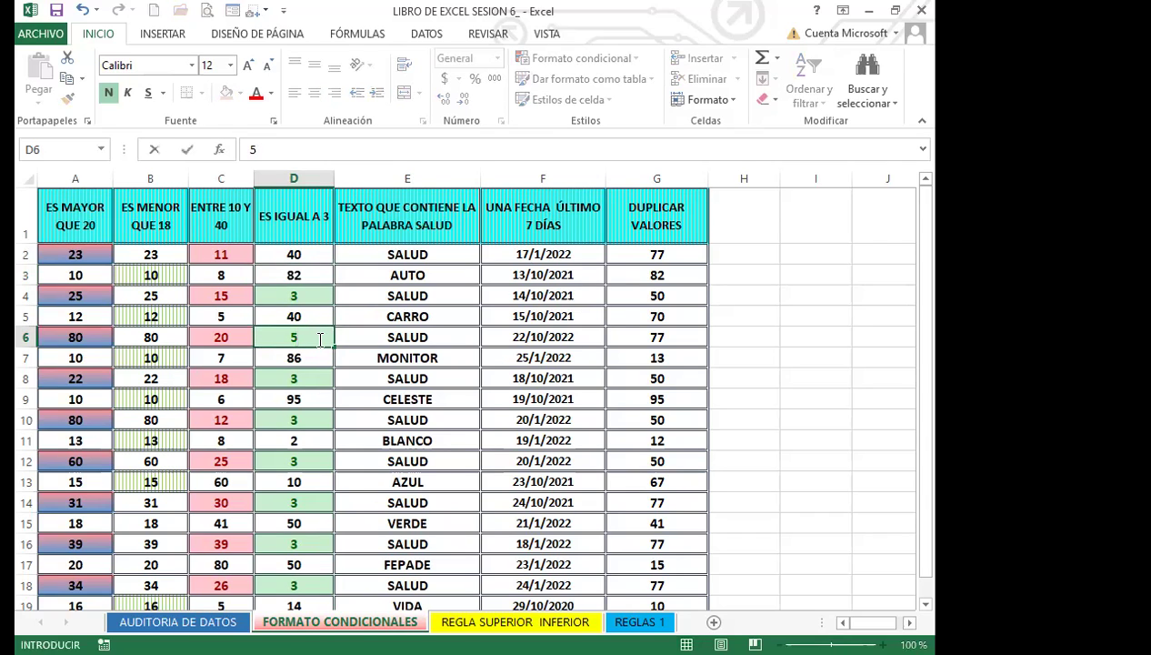
key(Return)
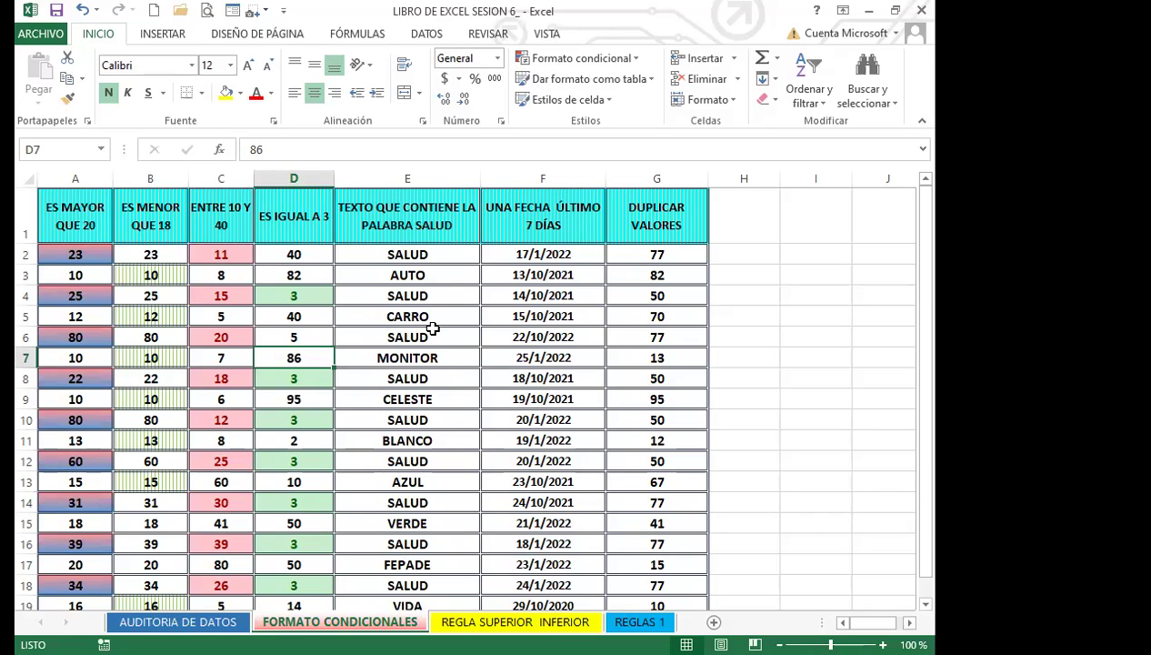
Step: Start a Text That Contains highlight rule on cells E2:E20, using cell E2 (=$E$2) as the text to match
click(440, 253)
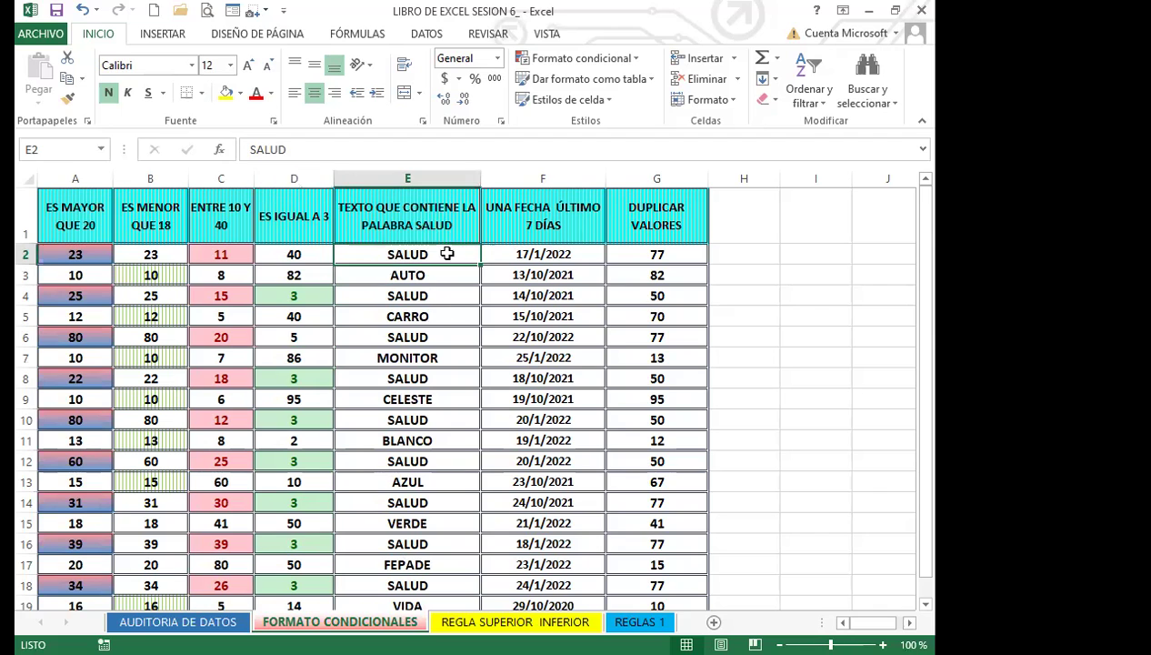
drag(452, 259, 445, 600)
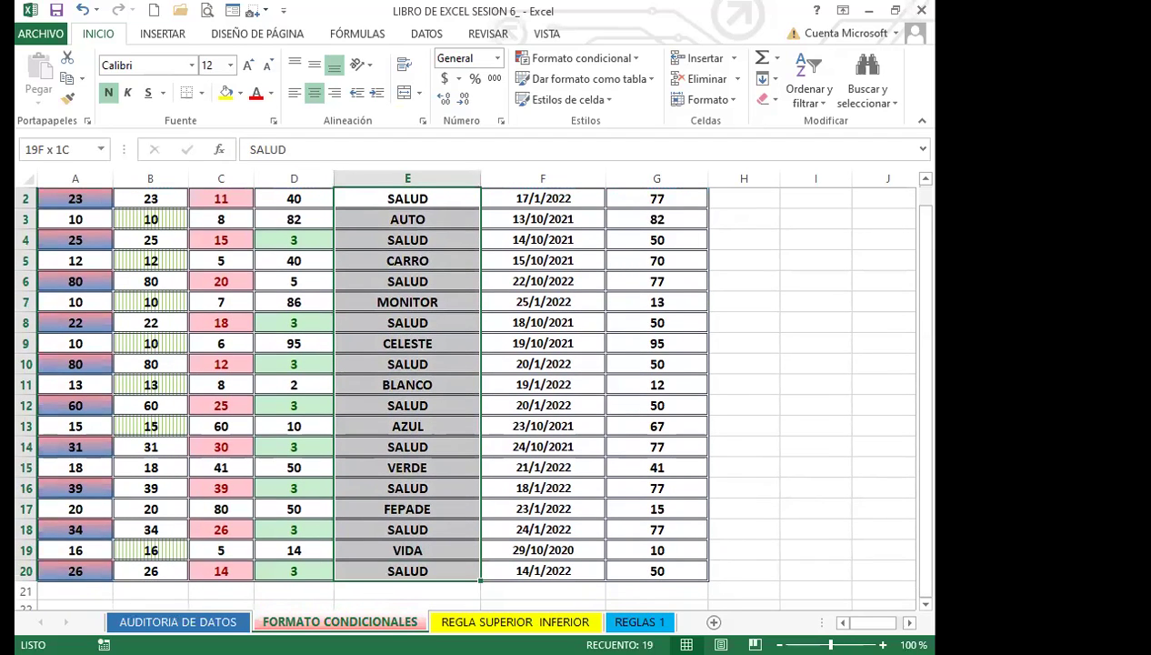
scroll(436, 421, up, 1)
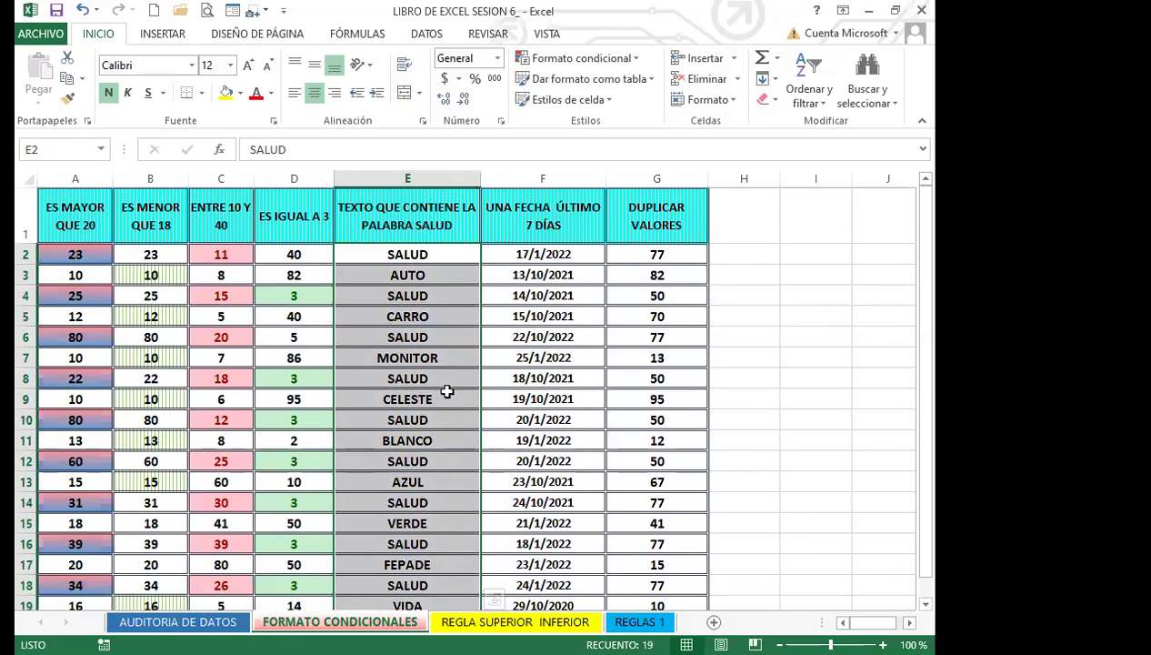
click(634, 62)
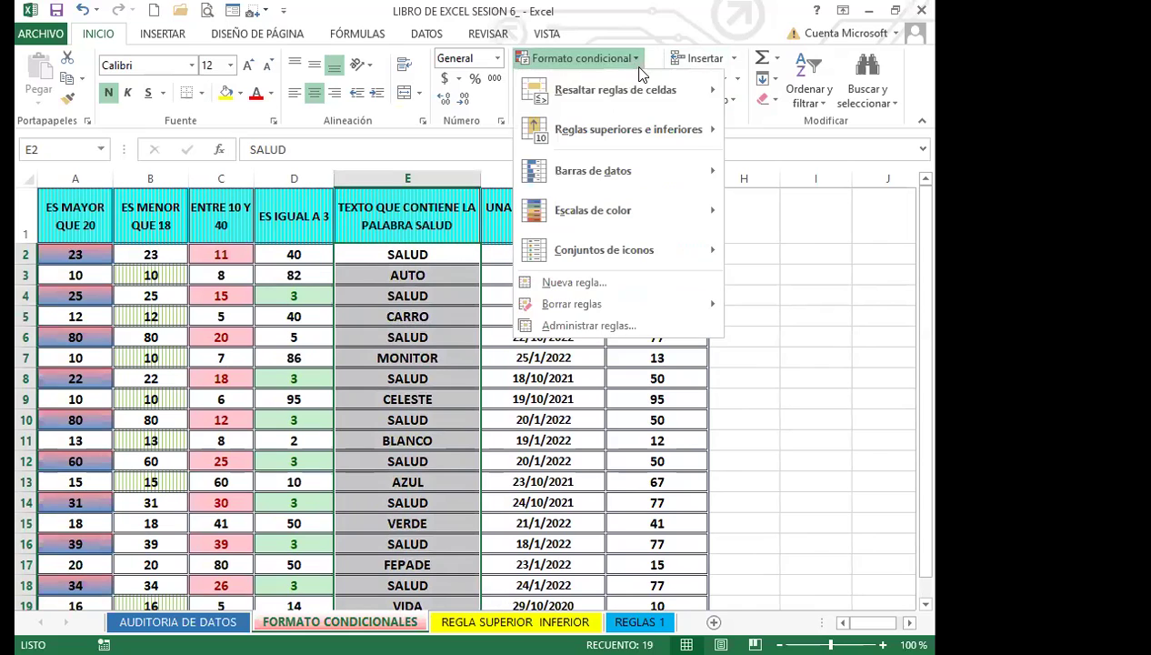
mouse_move(670, 94)
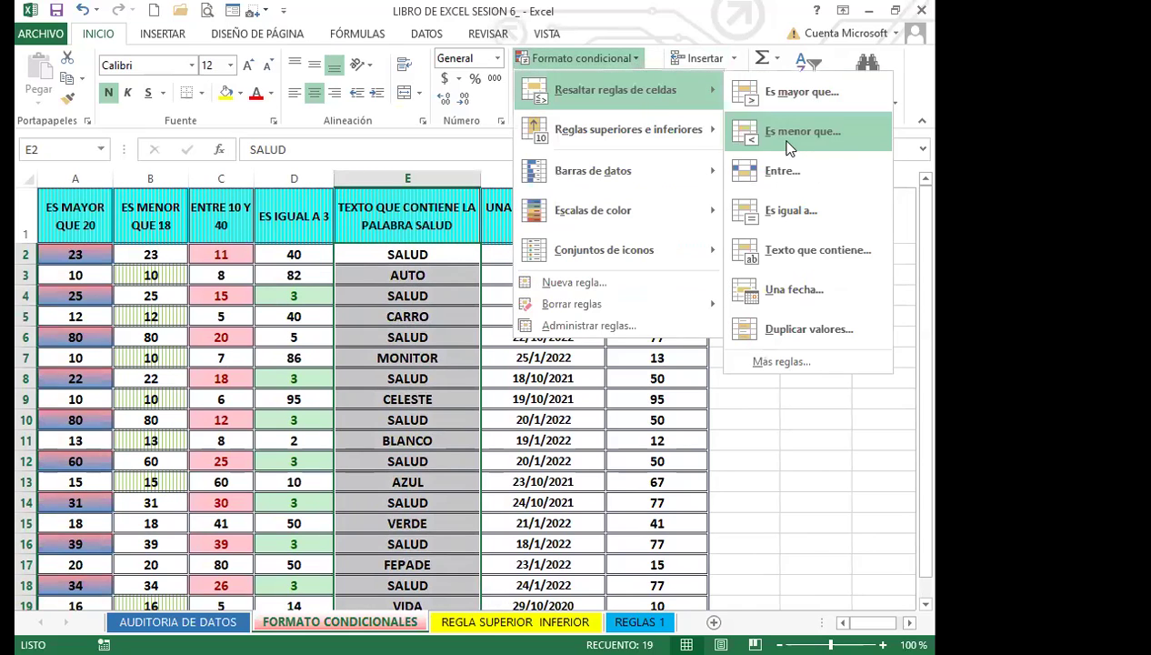
click(822, 251)
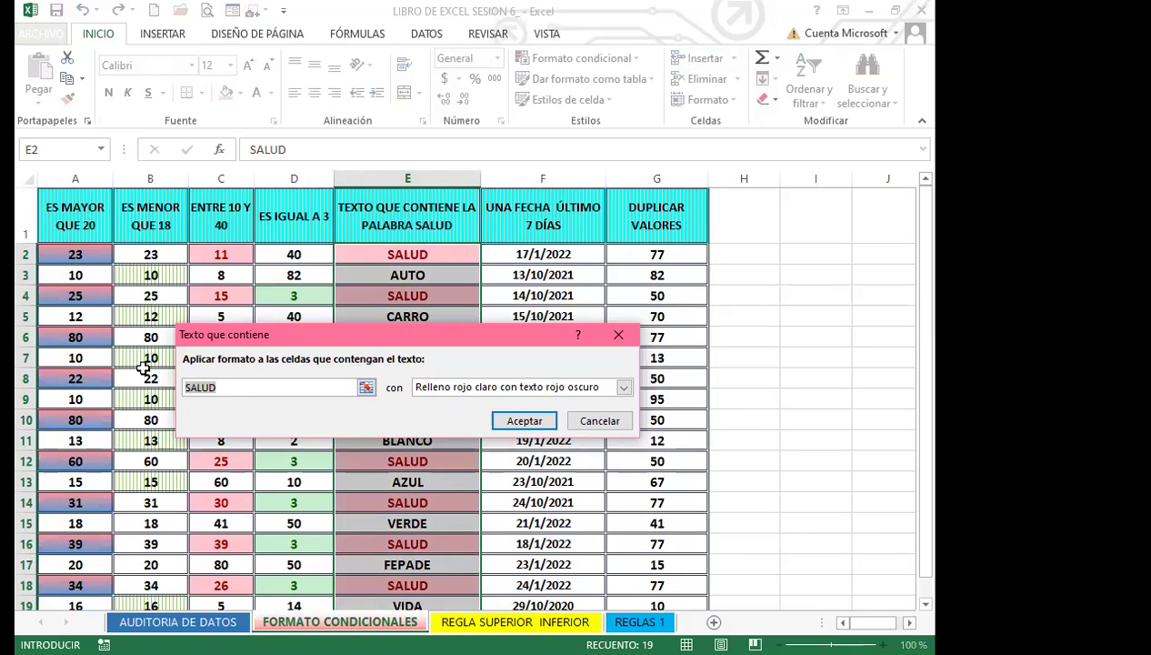
key(BackSpace)
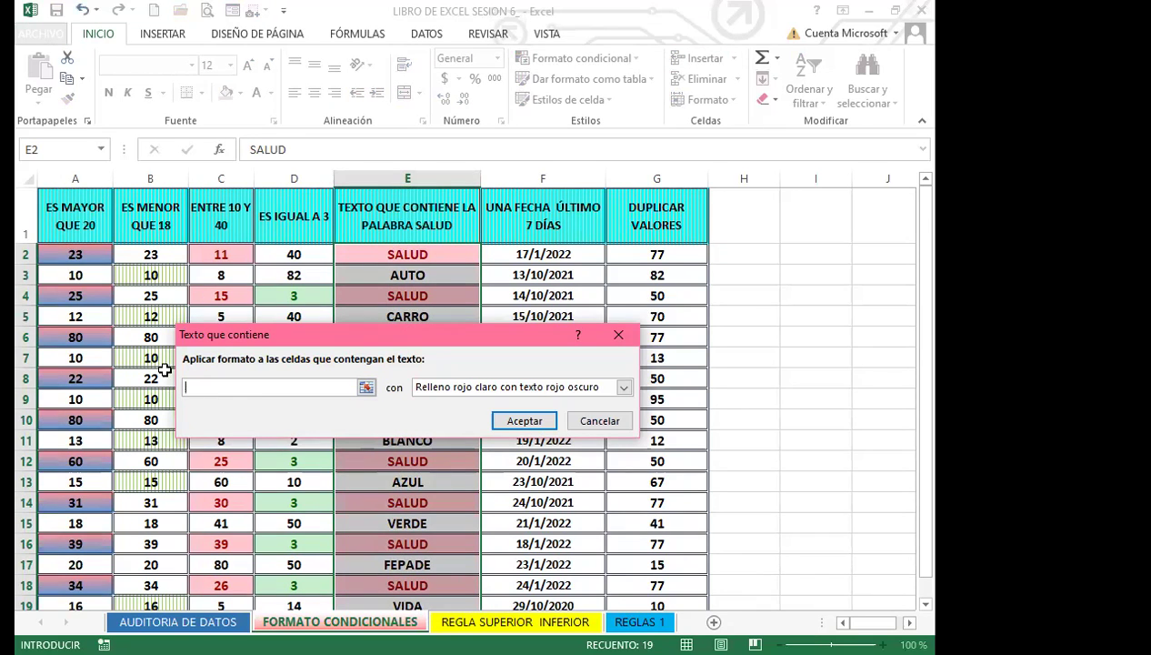
click(361, 254)
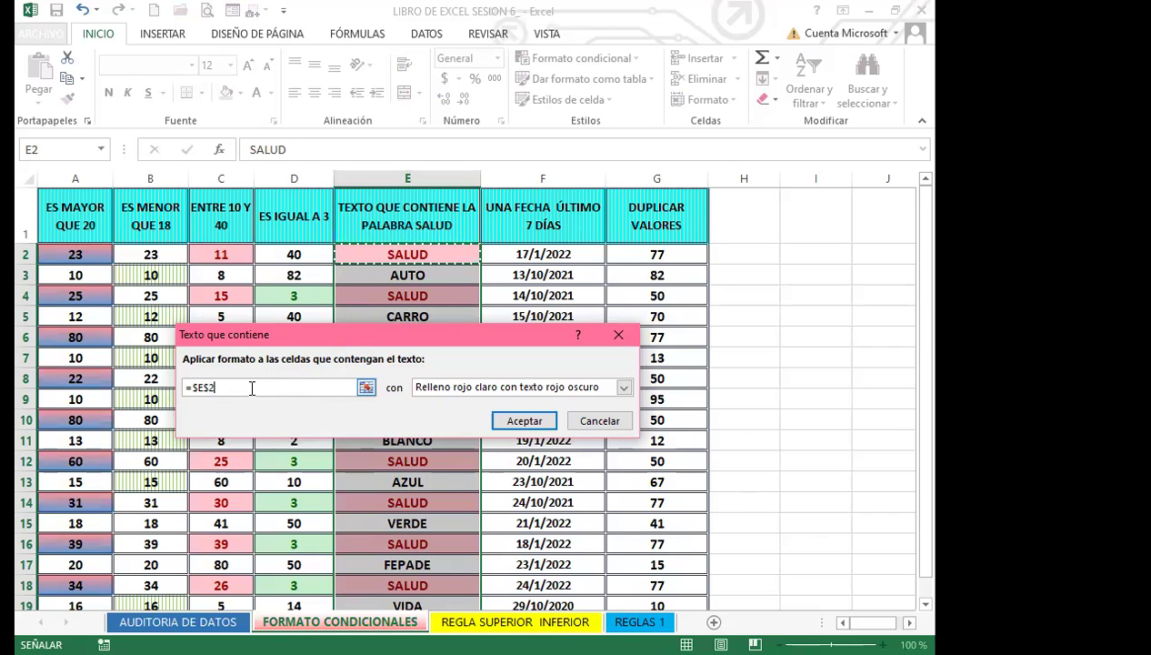
Step: Give the text rule a custom format with a light blue fill and apply it to column E
click(623, 388)
click(471, 474)
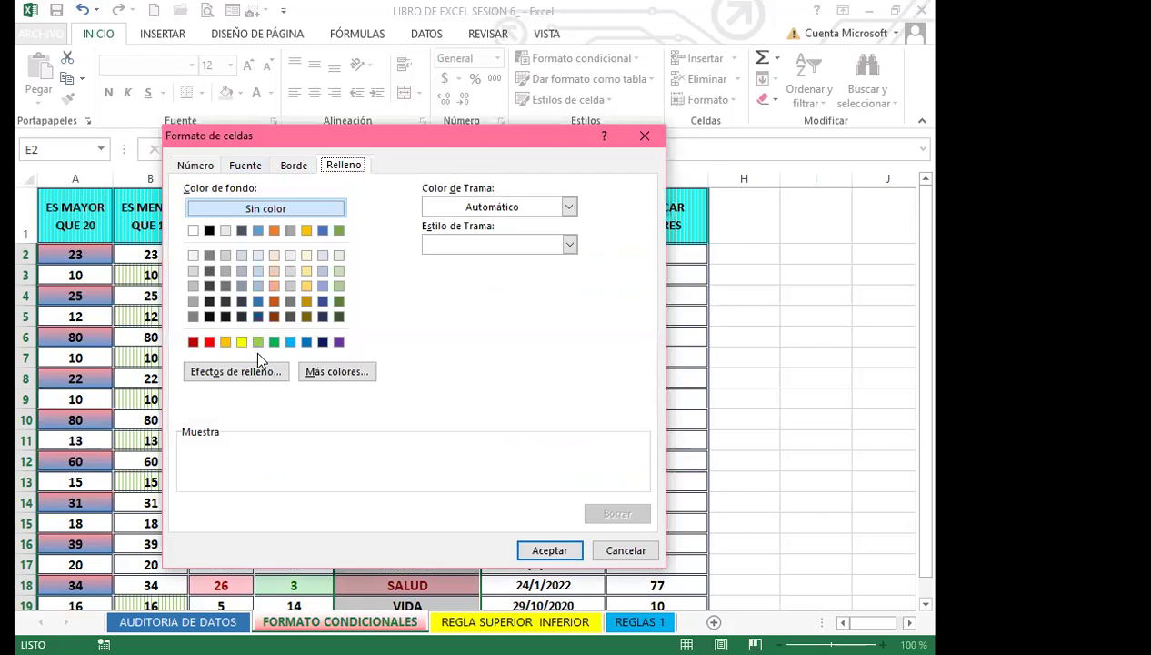
click(258, 285)
click(551, 549)
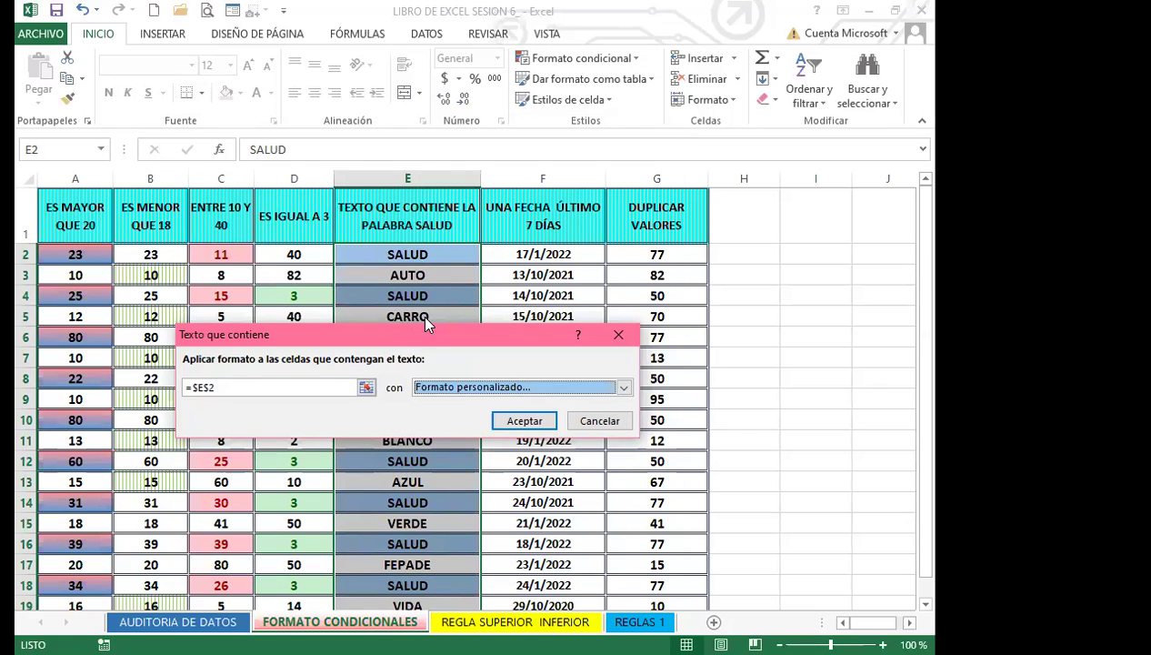
click(524, 423)
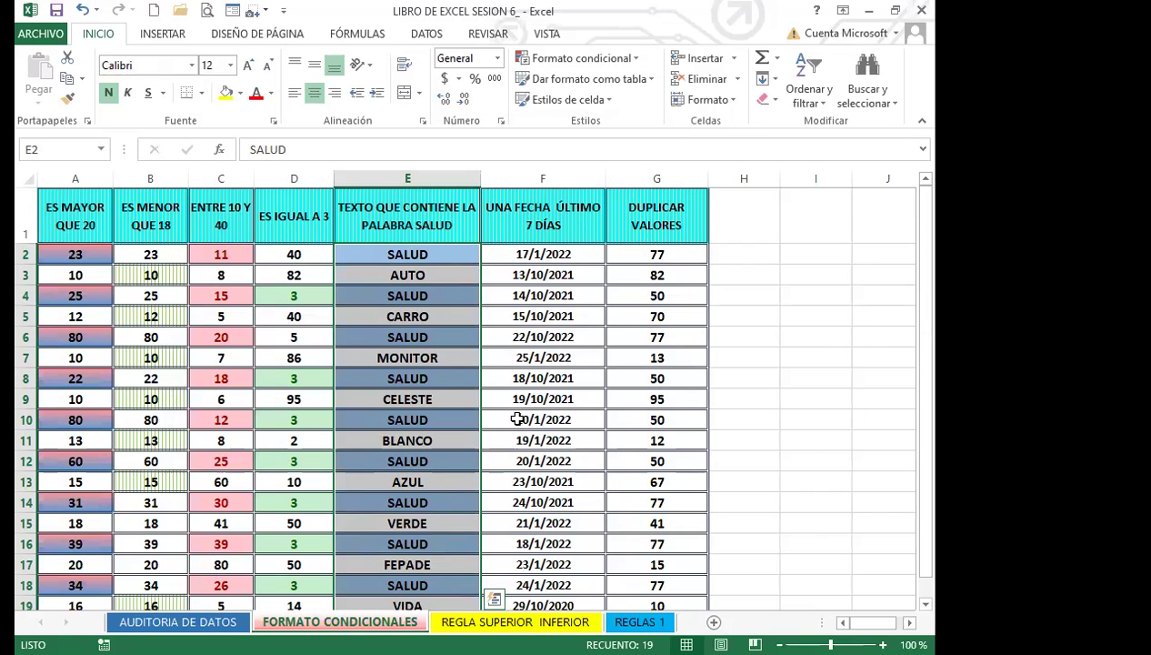
Step: Test the text rule by entering "salud" in lowercase in cell E4 and "caroo" in cell E6
click(450, 294)
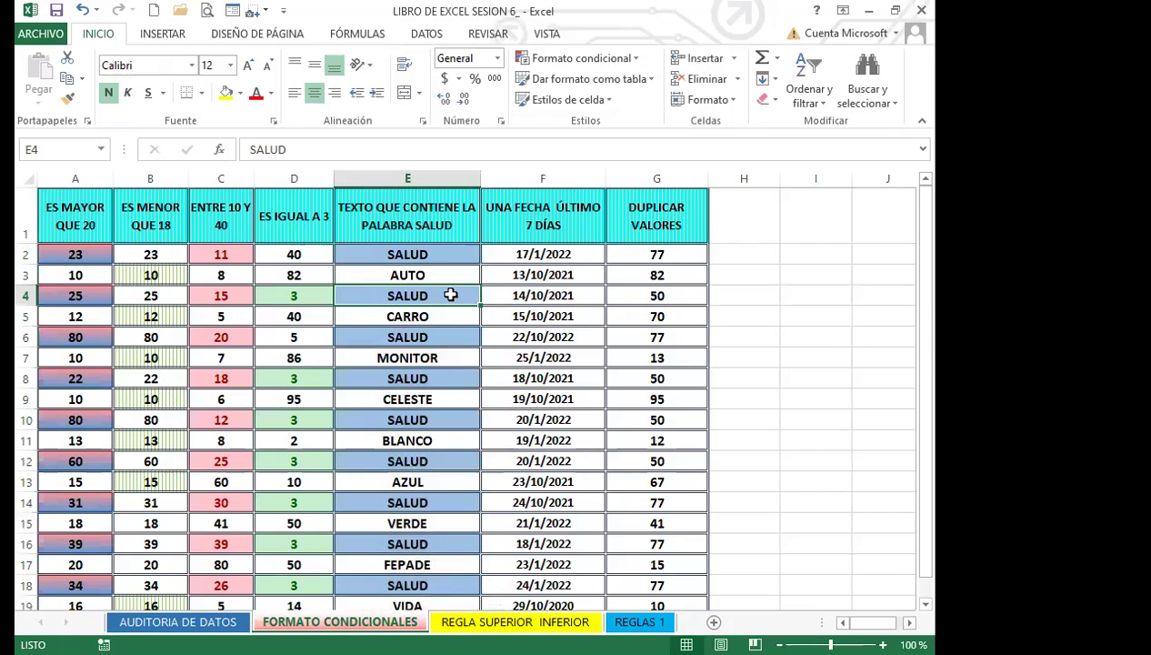
text(salud)
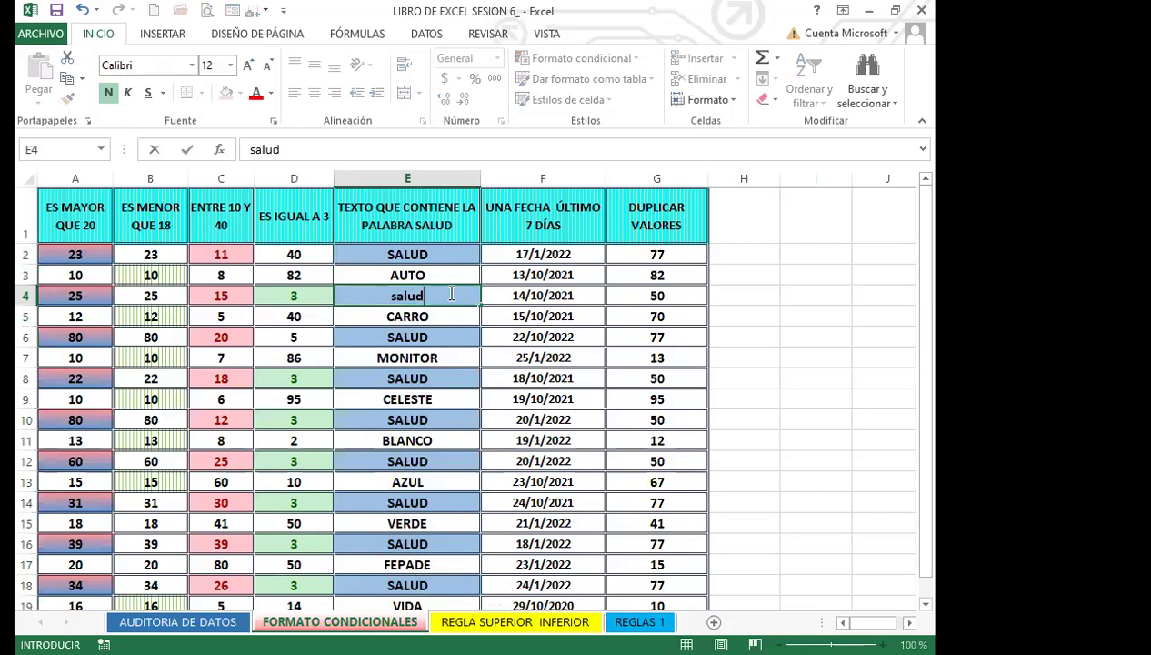
key(Return)
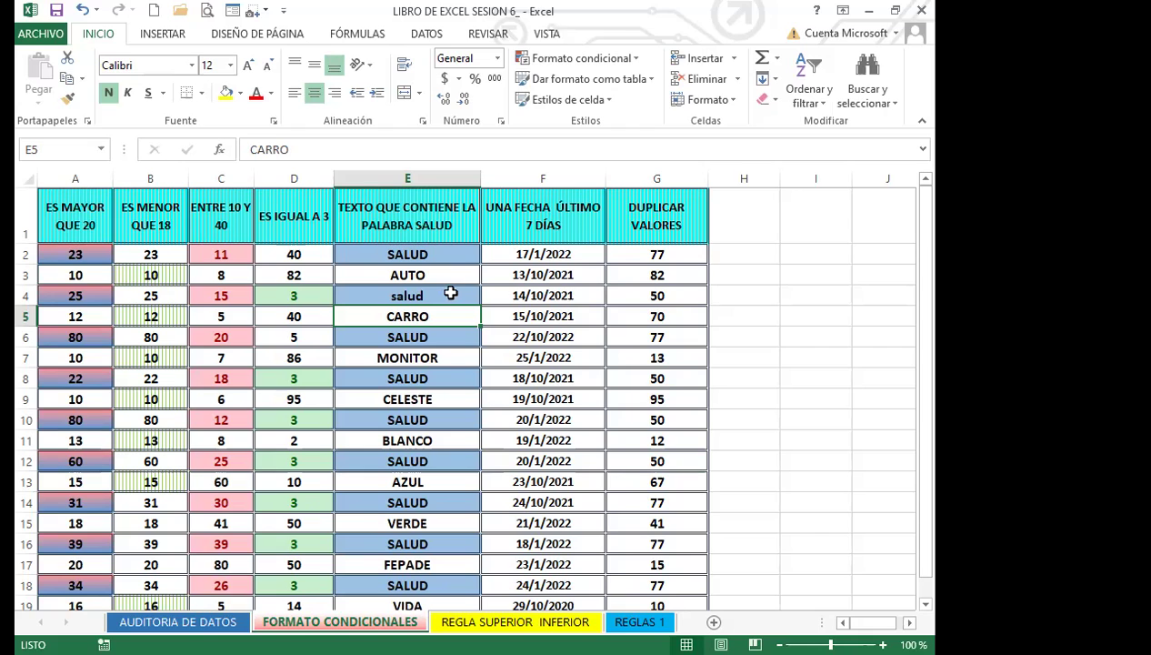
click(441, 339)
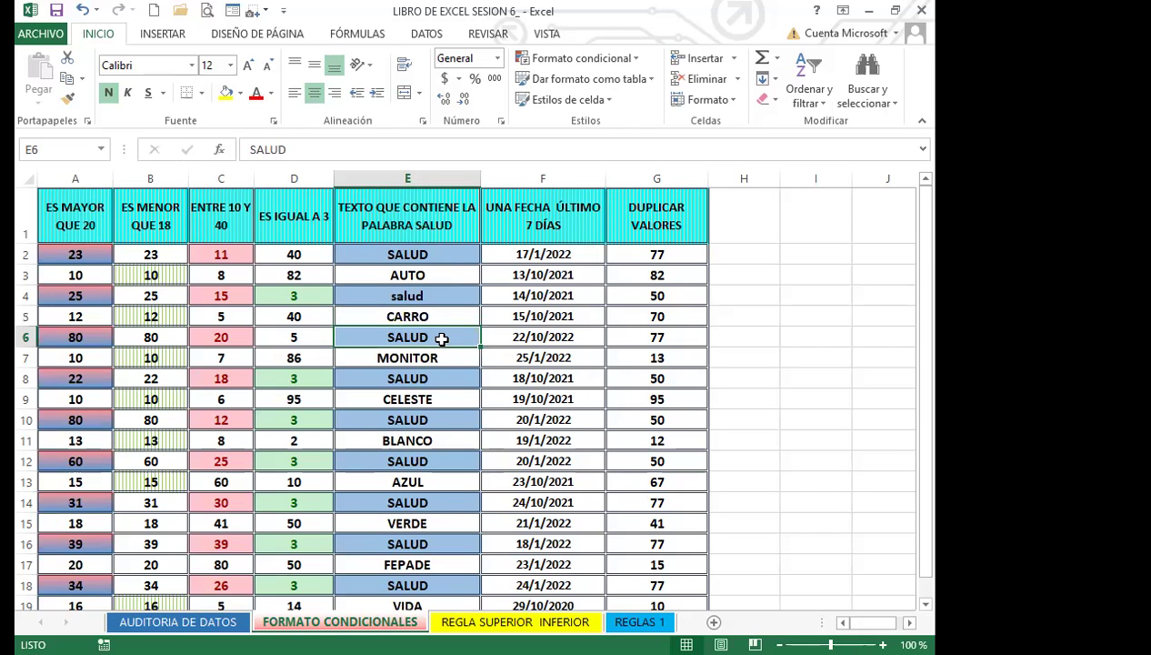
text(caroo)
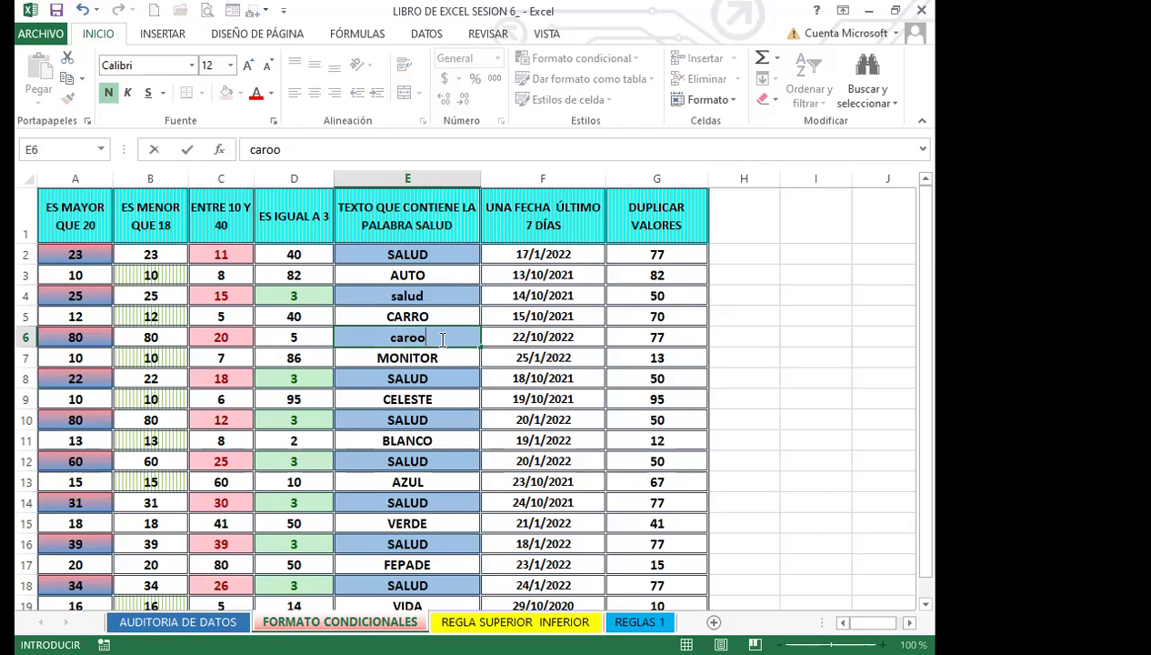
key(Return)
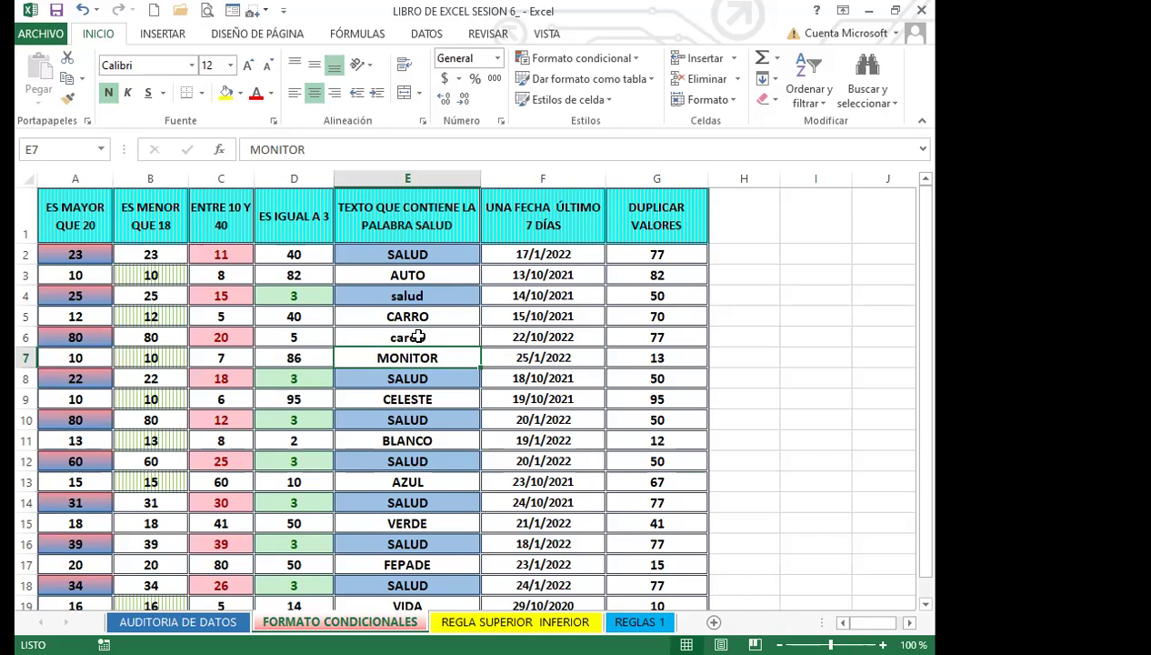
Step: Correct the text in cell E6 to "carro"
double_click(411, 337)
key(BackSpace)
text(r)
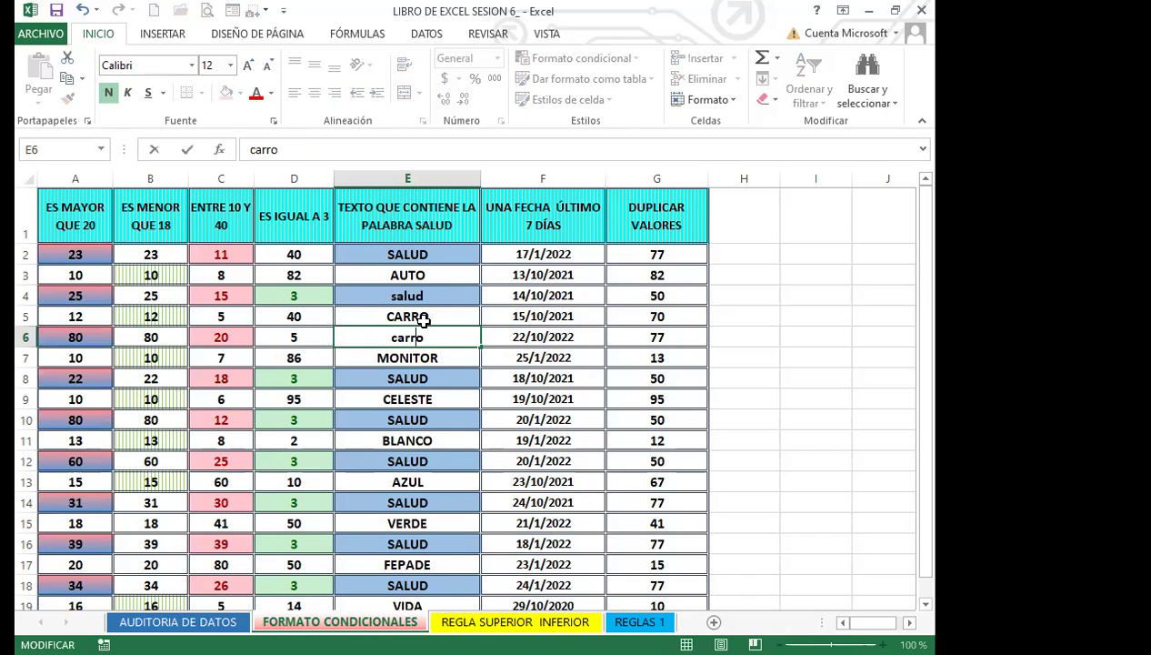
key(Return)
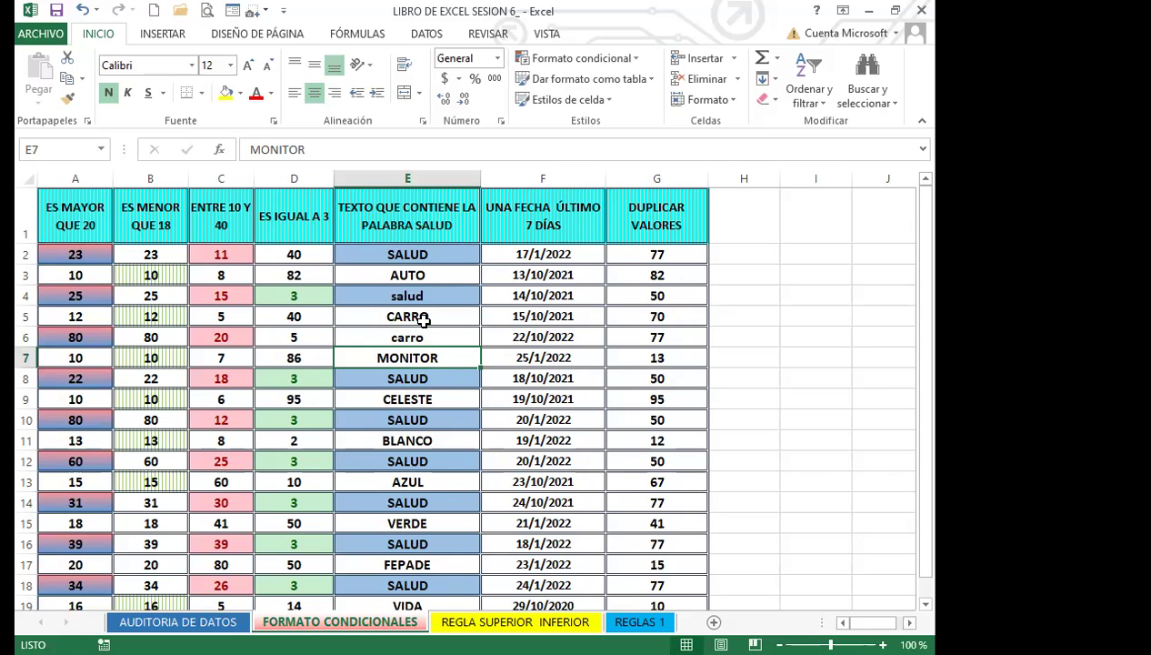
Step: Apply a Text That Contains highlight rule for "SALUD" to cells E2:E20, using yellow fill with dark yellow text
drag(442, 256, 442, 571)
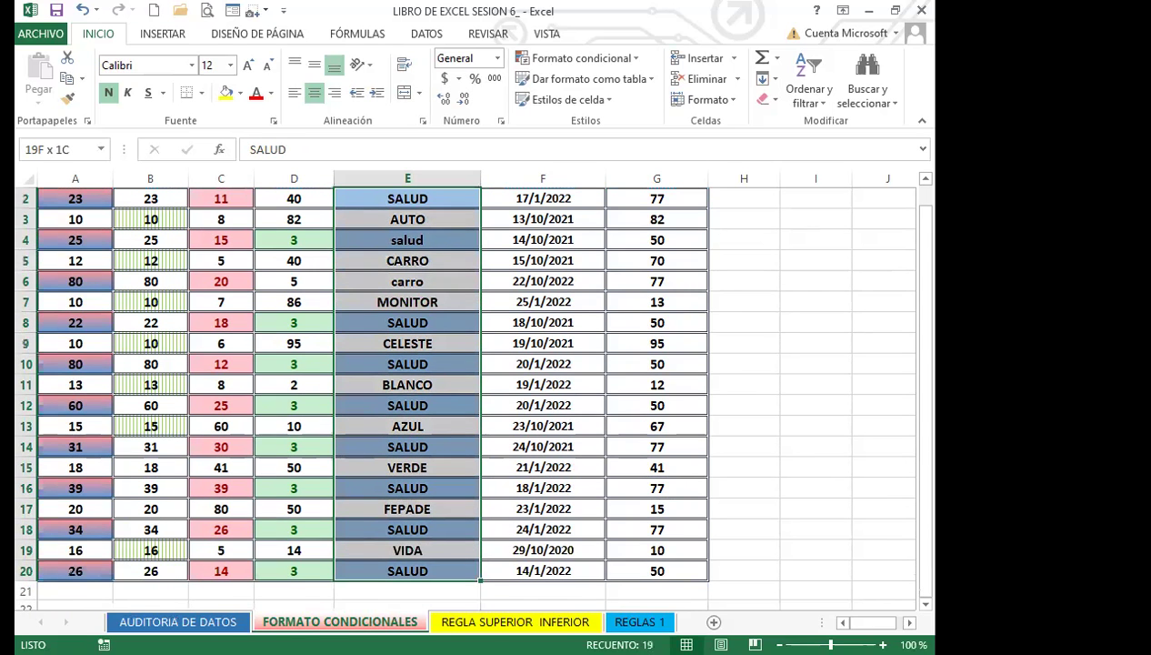
scroll(430, 518, down, 1)
scroll(427, 509, up, 2)
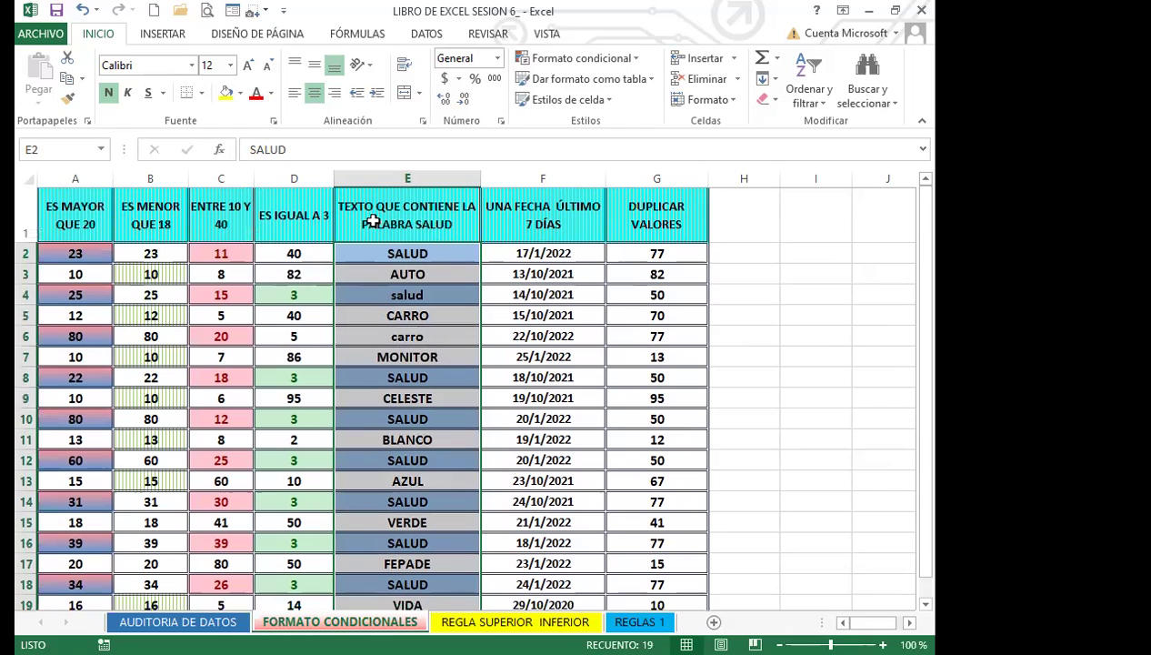
click(632, 60)
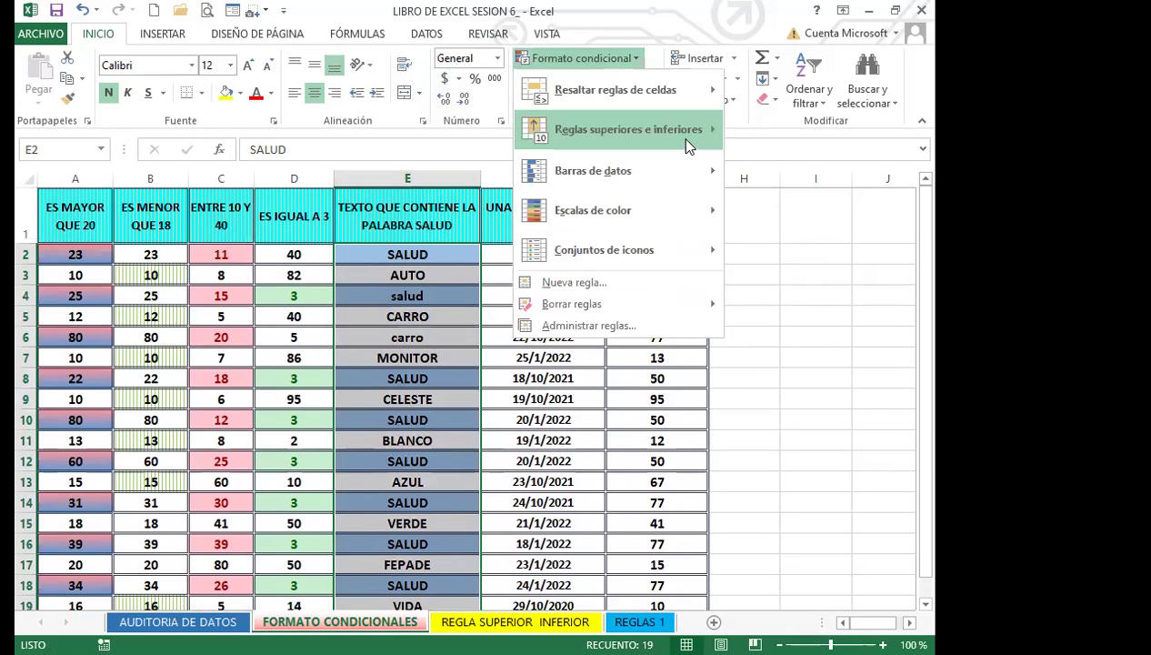
mouse_move(636, 90)
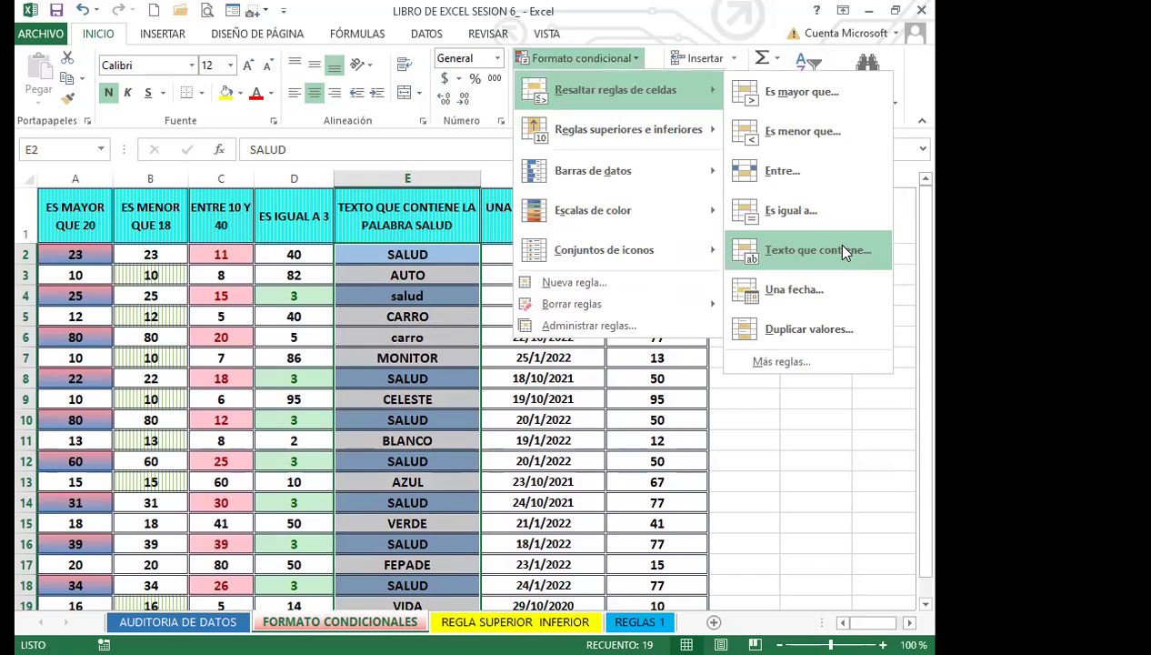
click(819, 250)
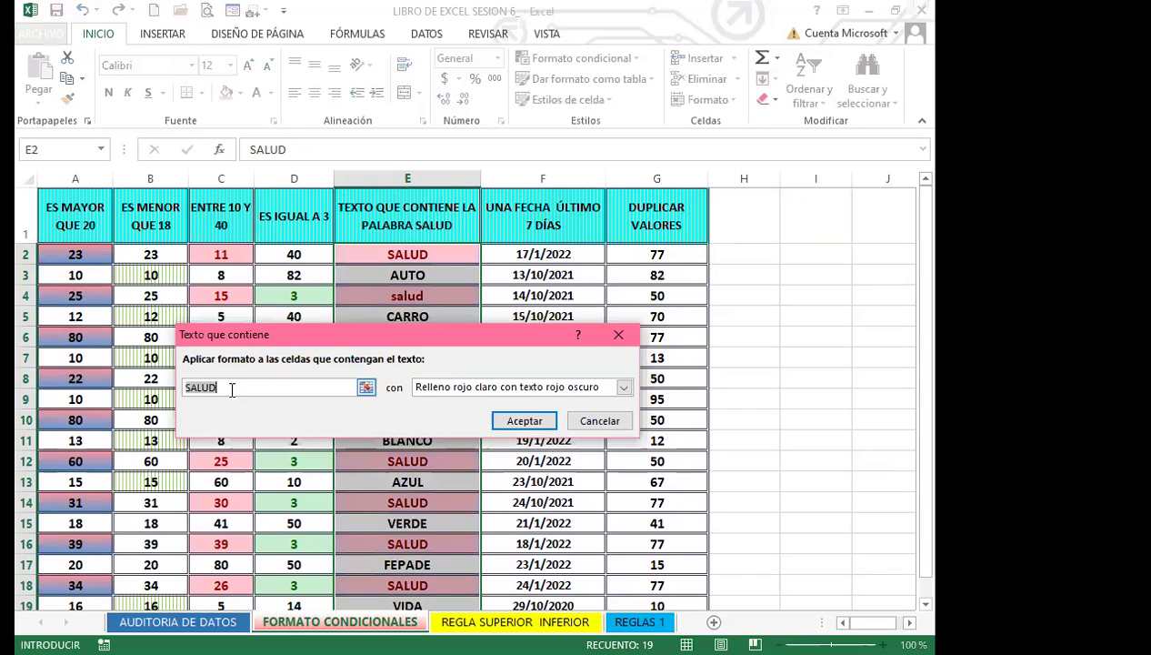
click(624, 388)
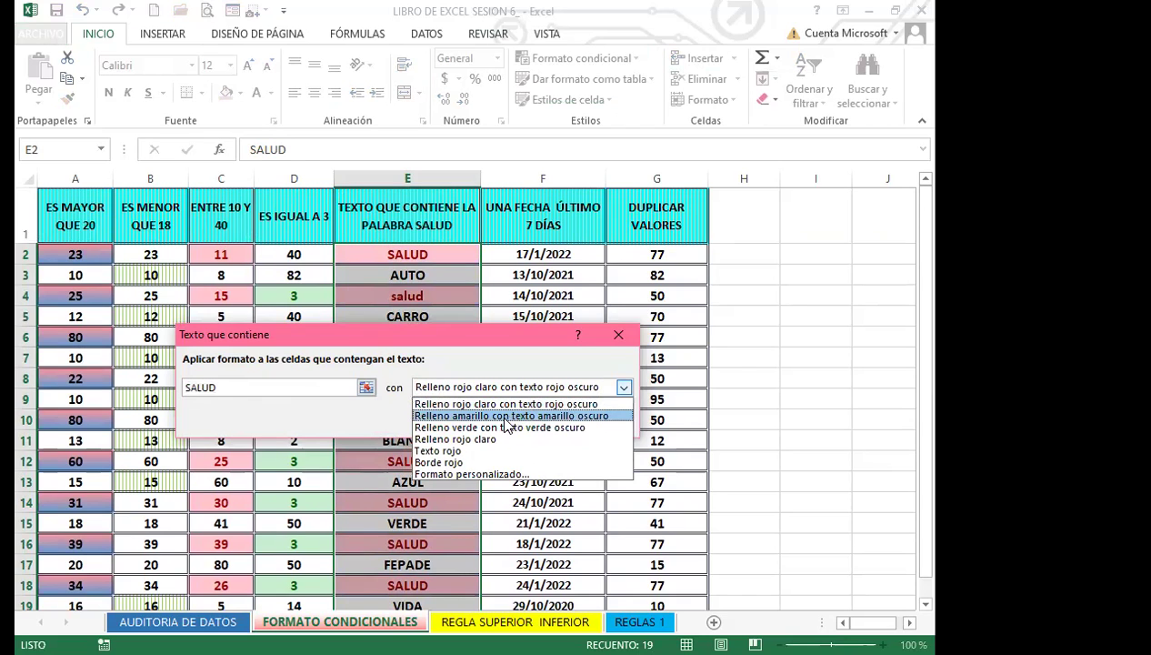
click(515, 420)
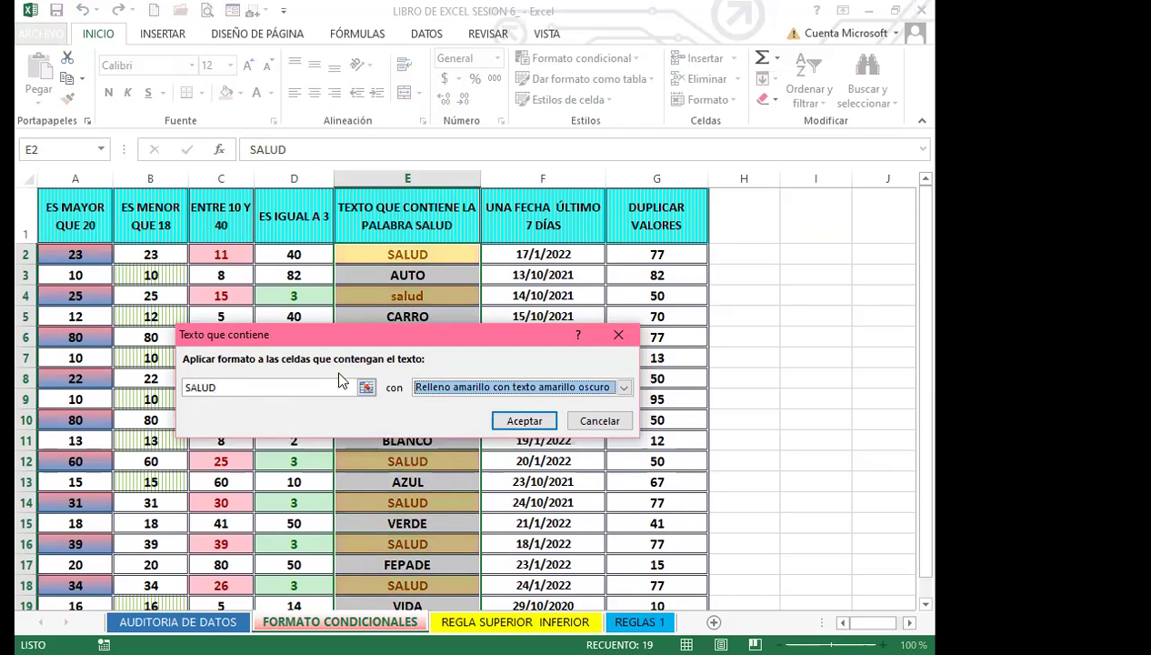
click(538, 427)
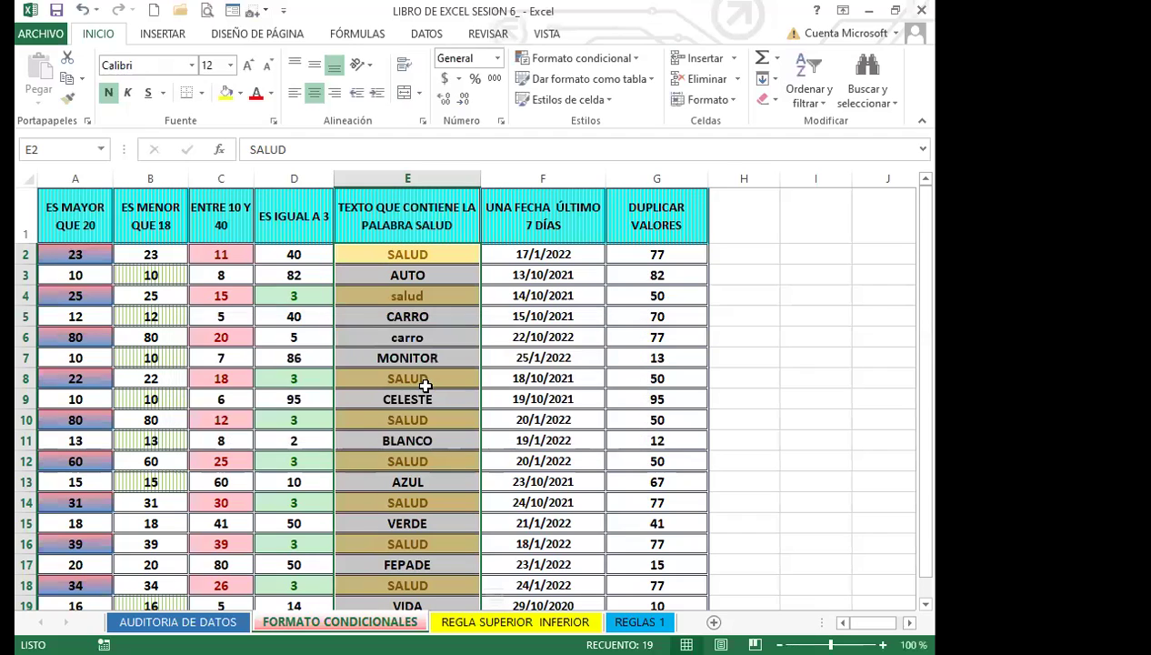
Step: Test the text rule by entering "salud" in cell E2 and "azul" in cell E8
click(463, 255)
text(salud)
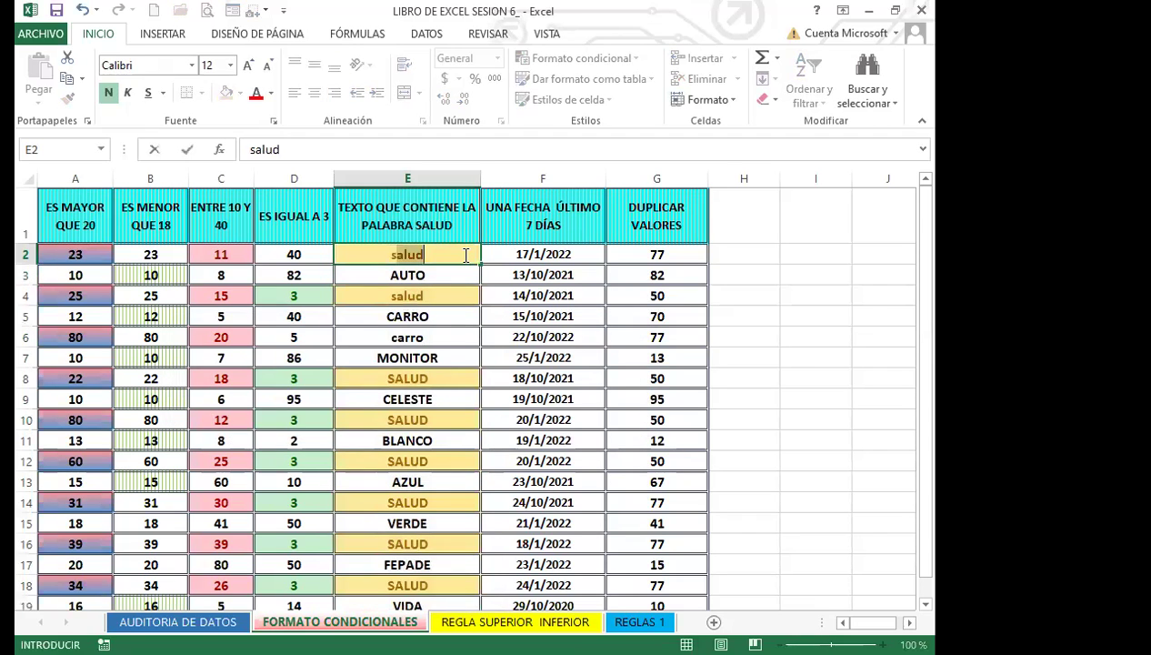
key(Return)
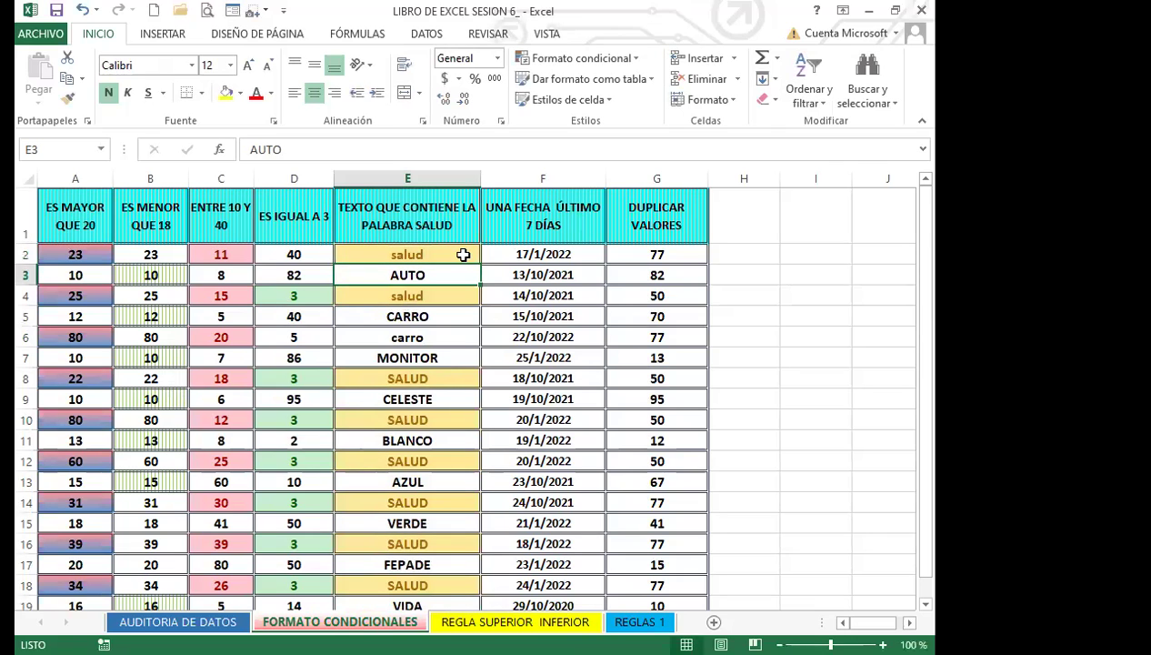
click(450, 377)
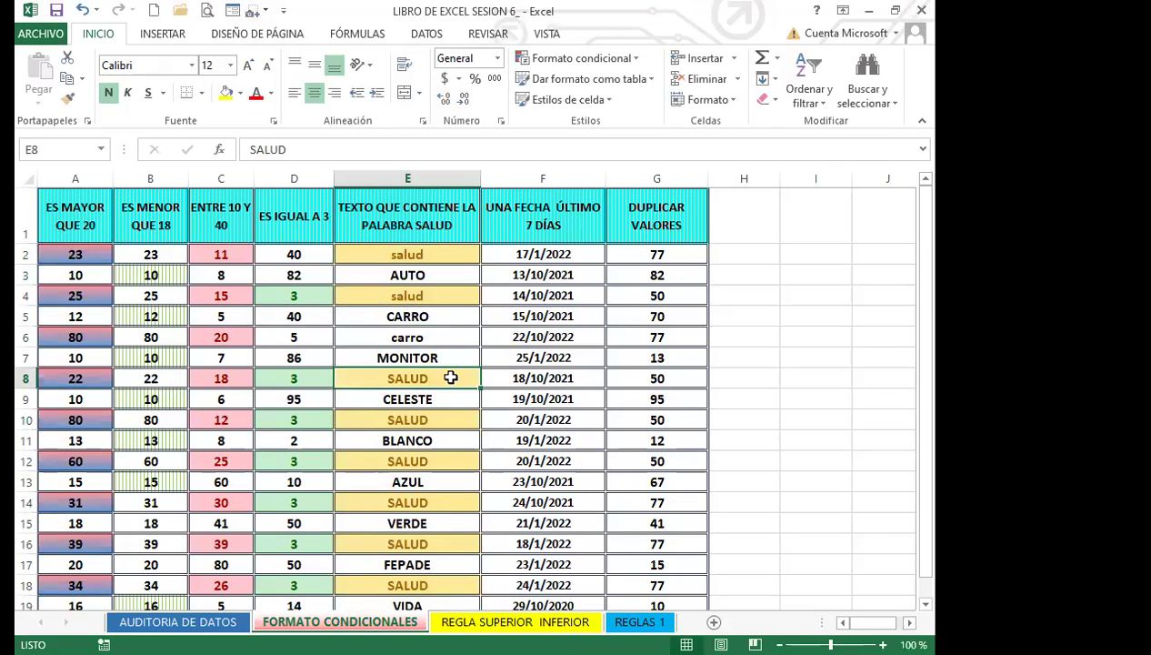
text(azul)
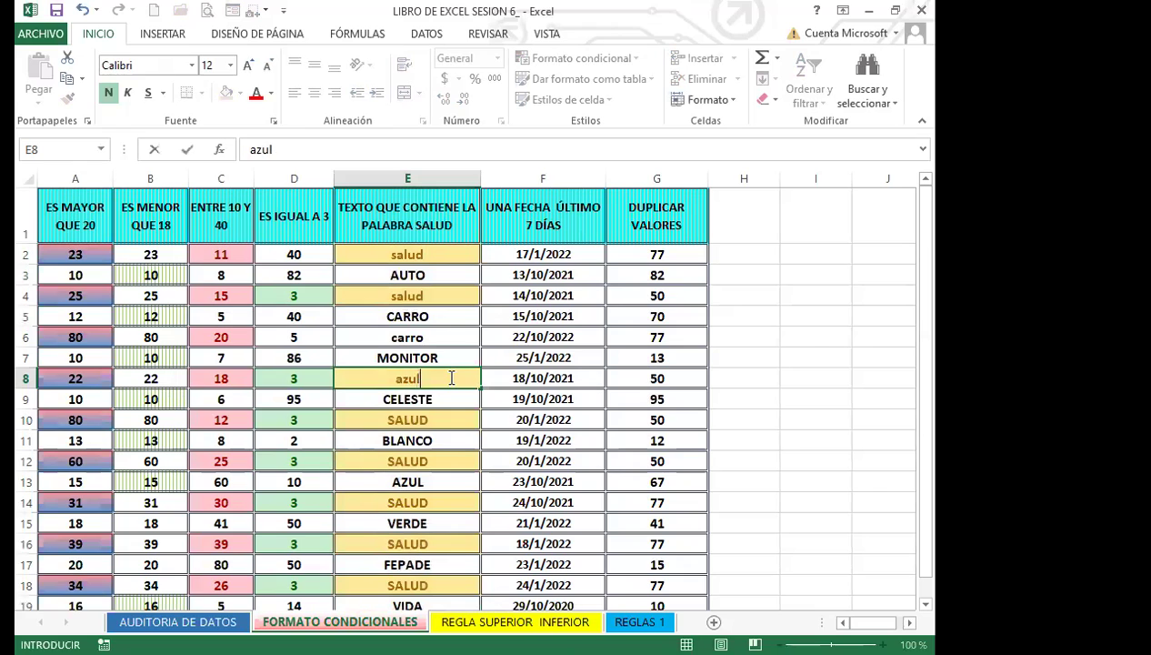
key(Return)
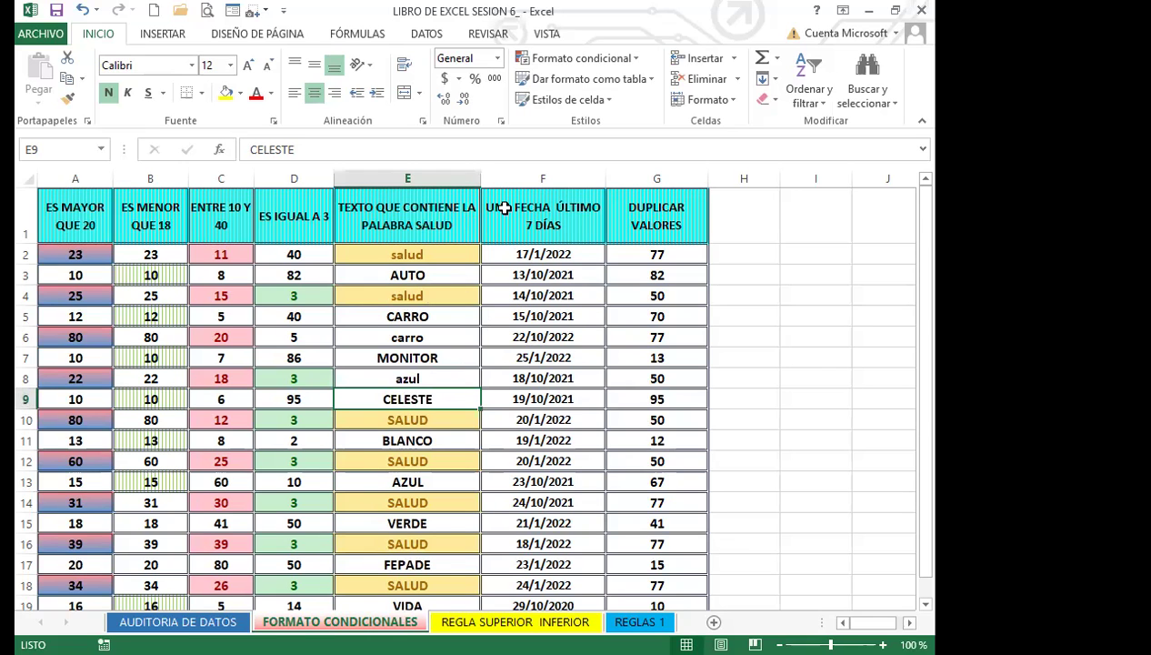
Step: Start a date highlight rule on cells F2:F20 for dates in the last 7 days
drag(560, 253, 565, 605)
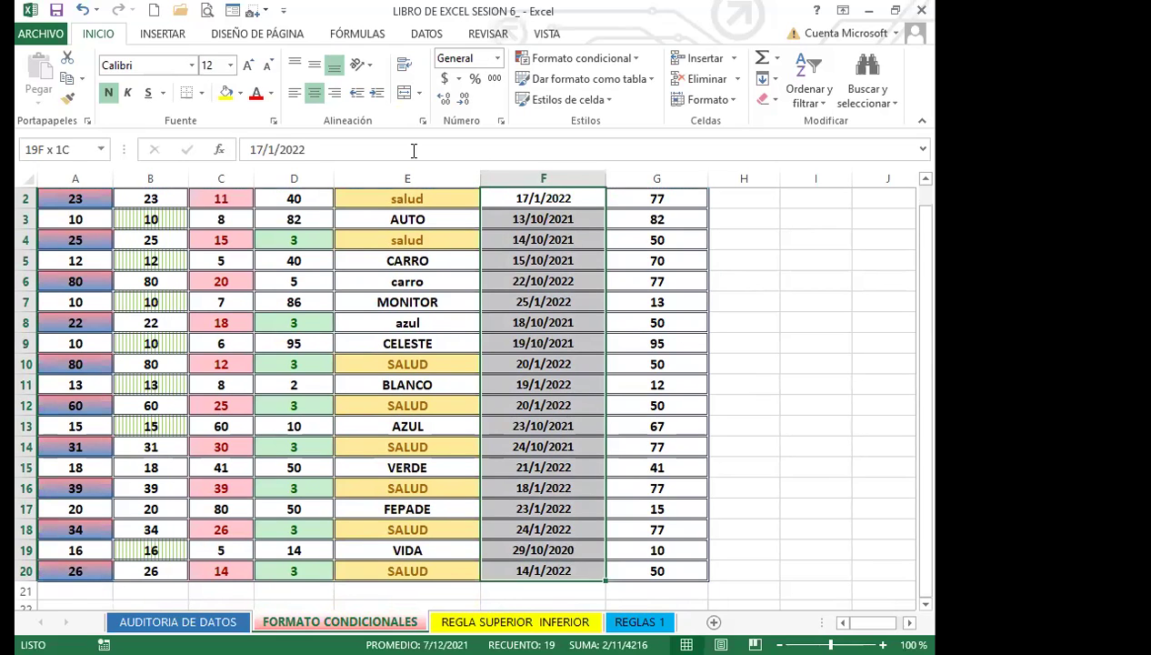
scroll(414, 151, up, 1)
click(635, 61)
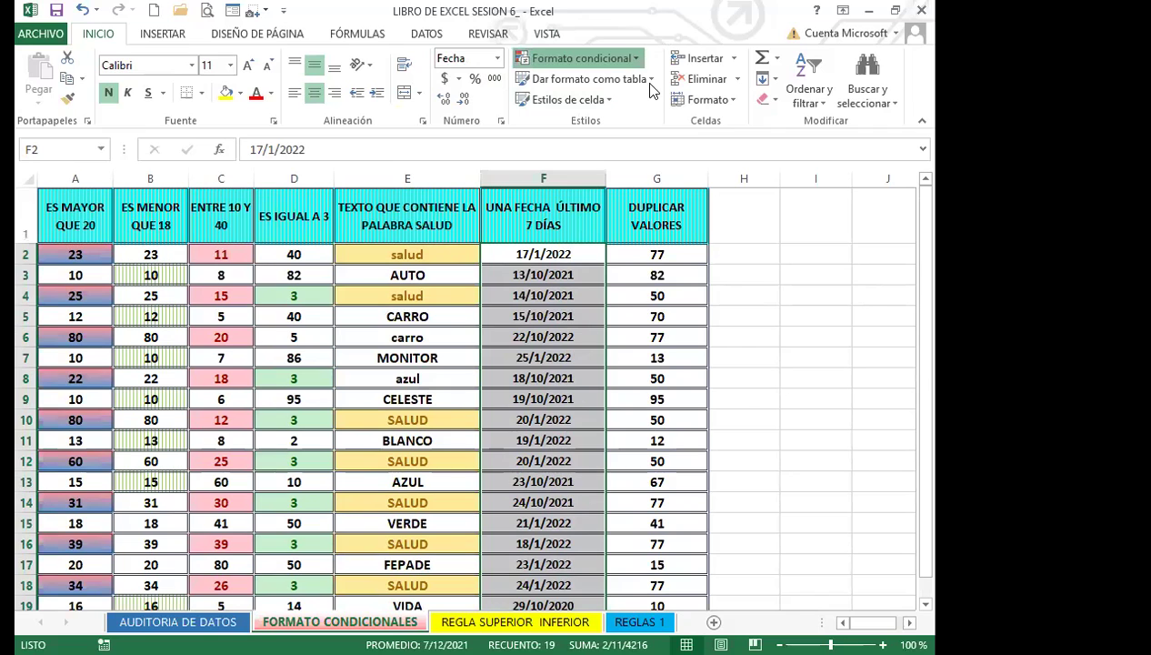
click(796, 287)
click(336, 362)
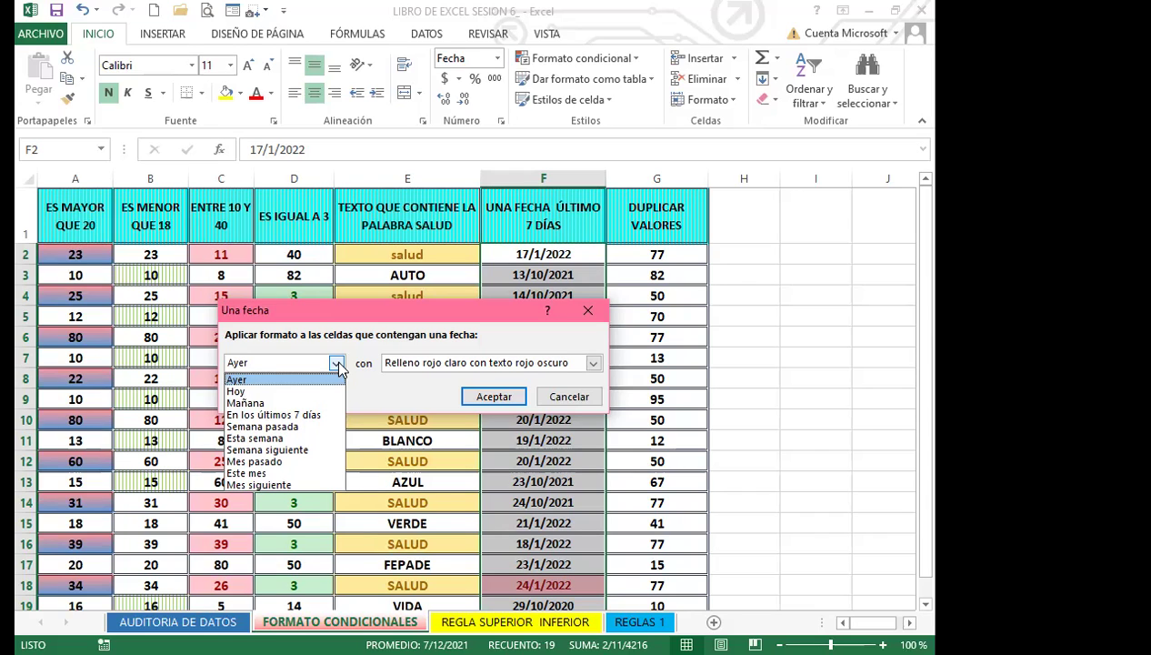
click(282, 414)
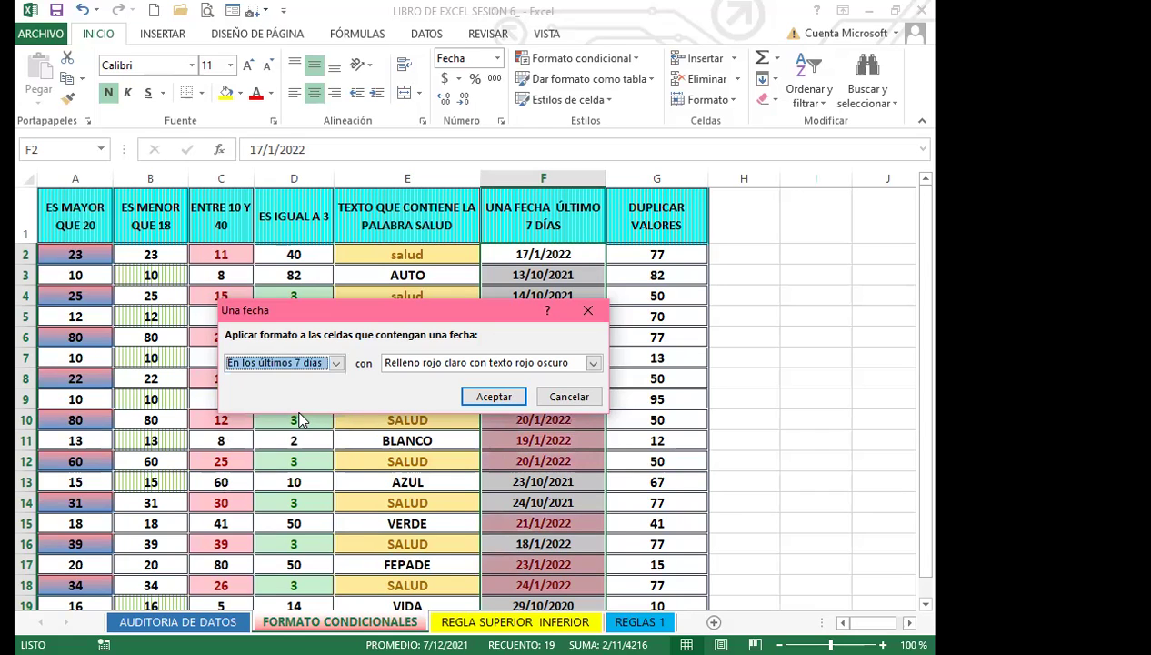
Step: Give the date rule a custom horizontal two-color gradient fill from yellow to blue, apply it, and review column F
click(593, 364)
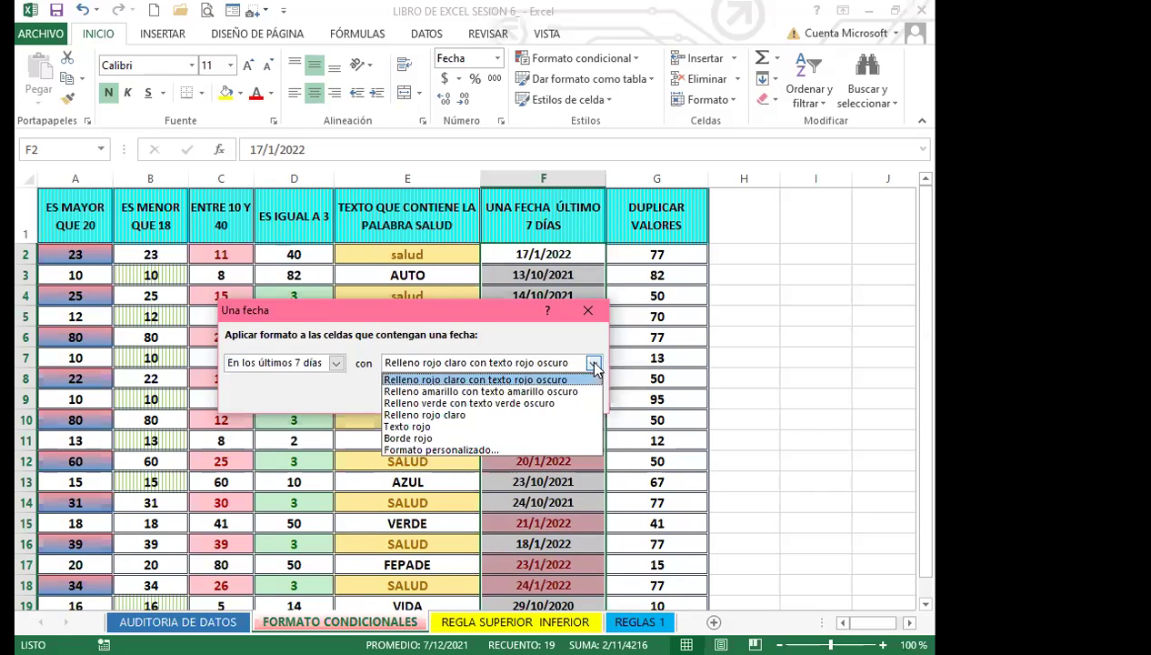
click(455, 450)
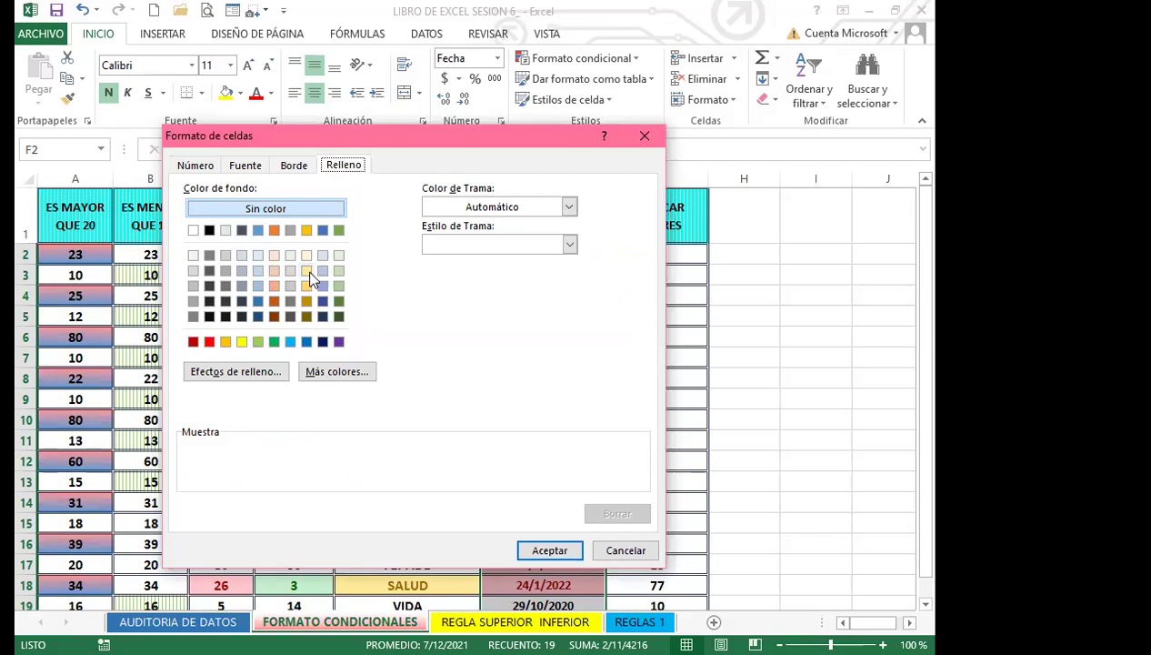
click(232, 373)
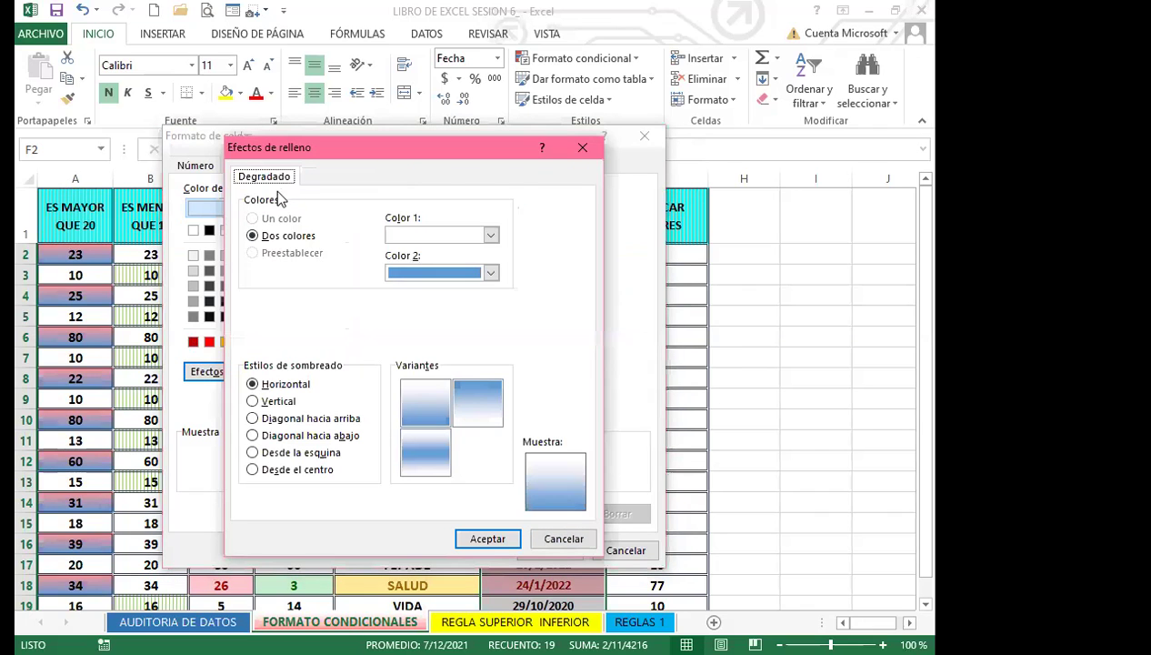
click(490, 235)
click(439, 374)
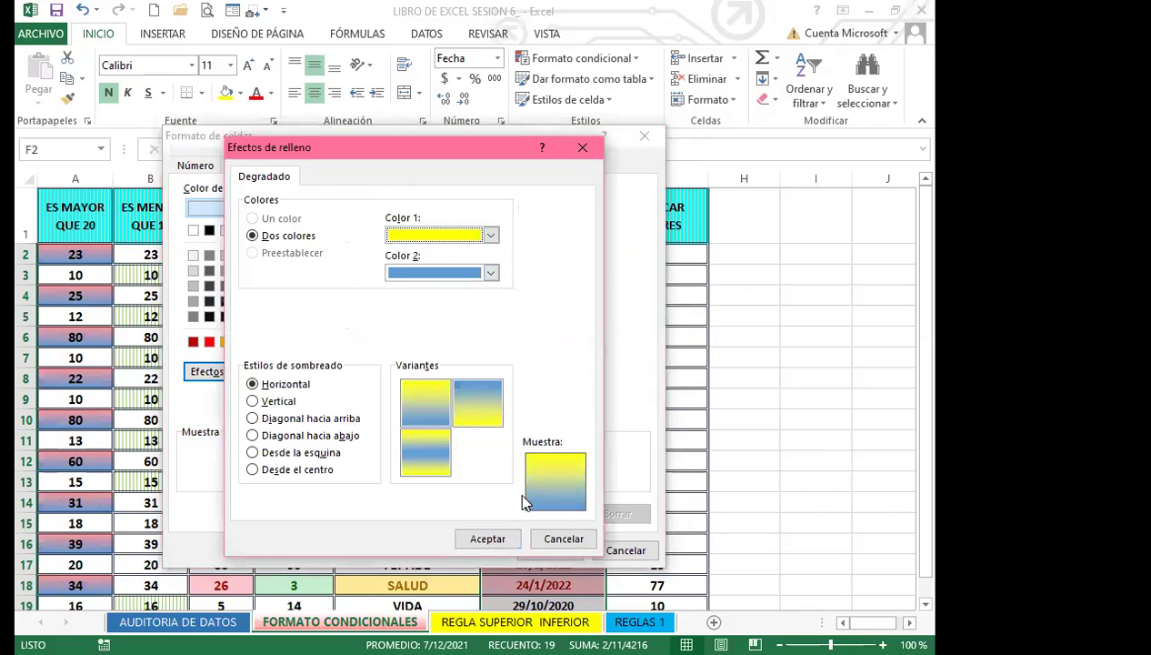
click(487, 538)
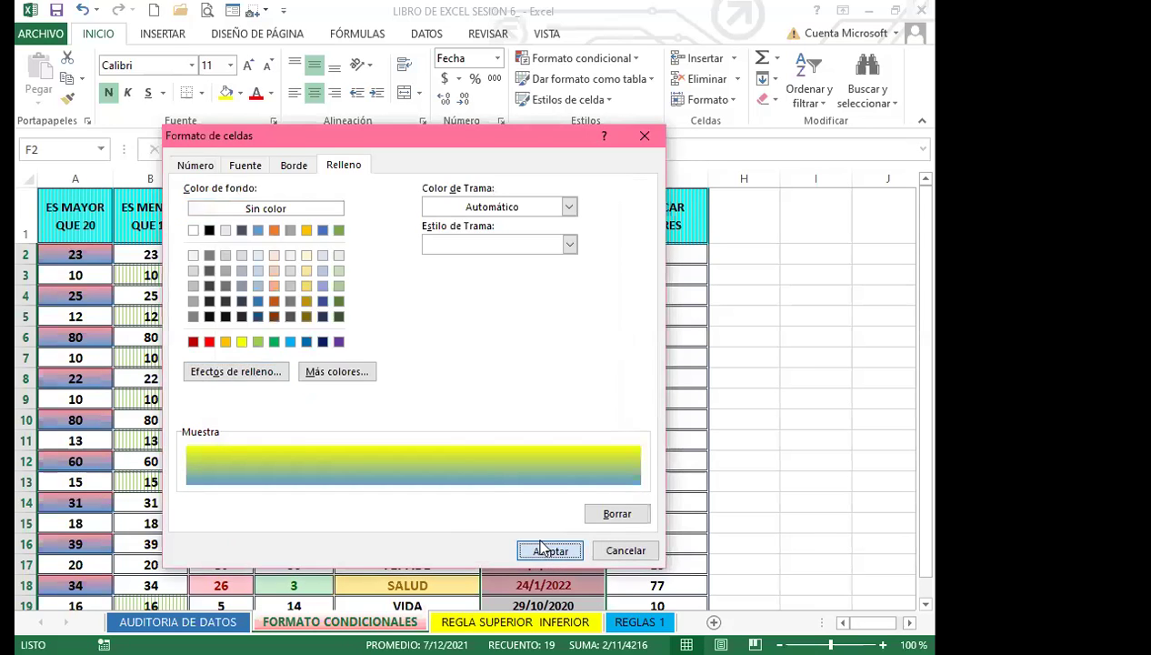
click(544, 549)
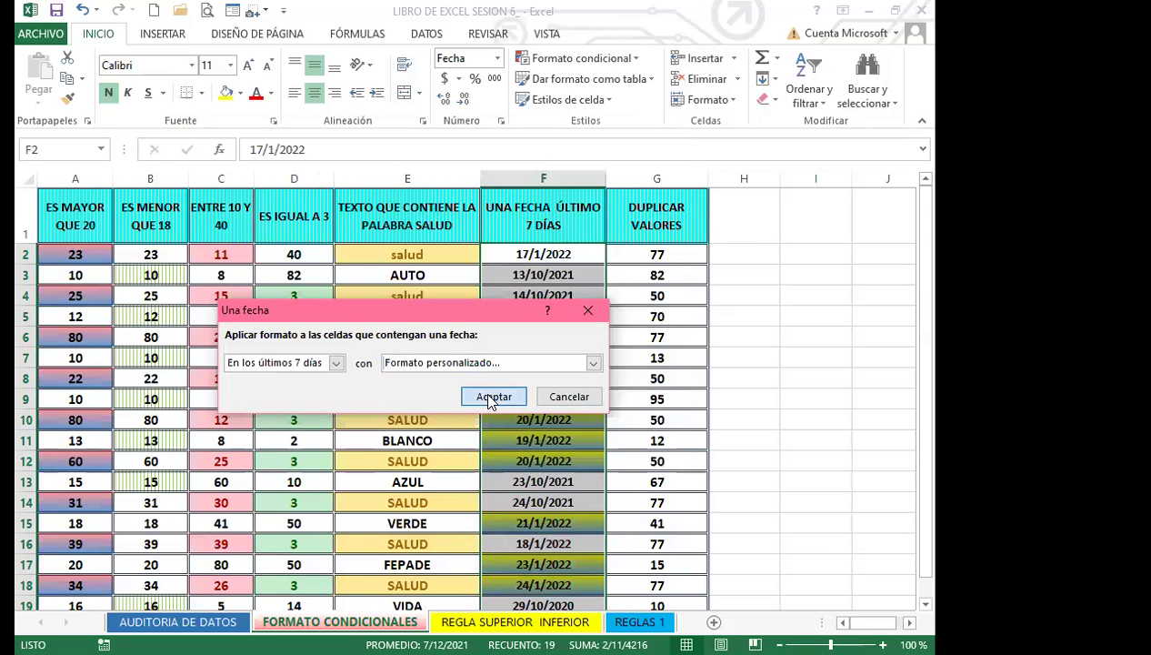
click(489, 397)
scroll(626, 434, down, 1)
scroll(626, 435, down, 1)
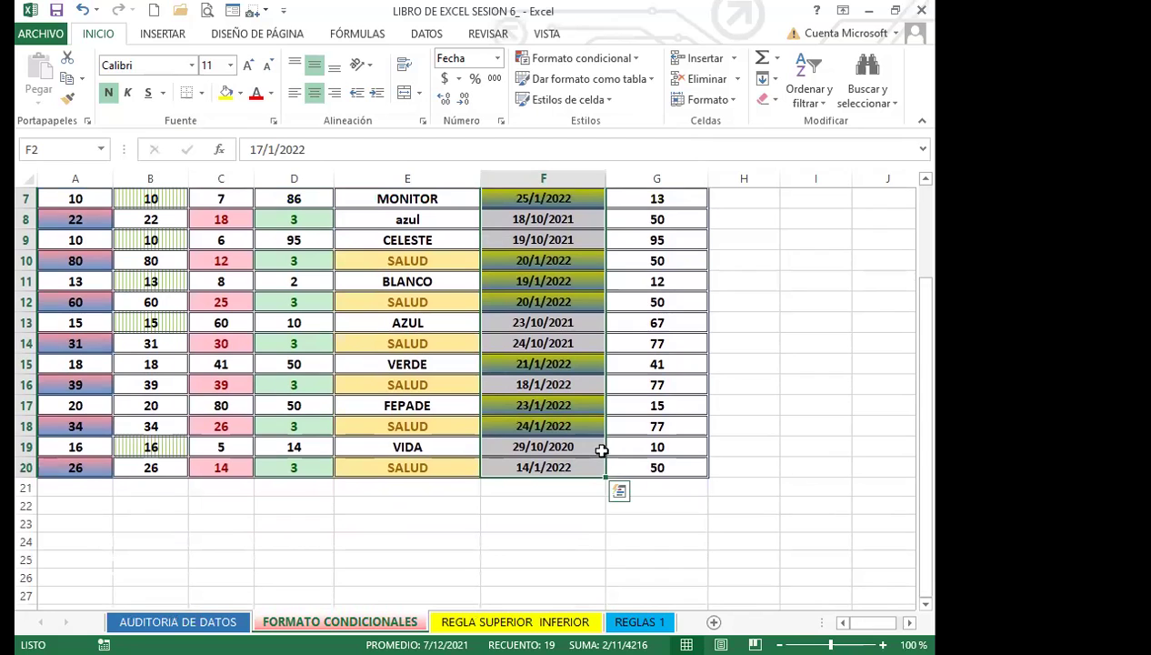
scroll(591, 438, up, 2)
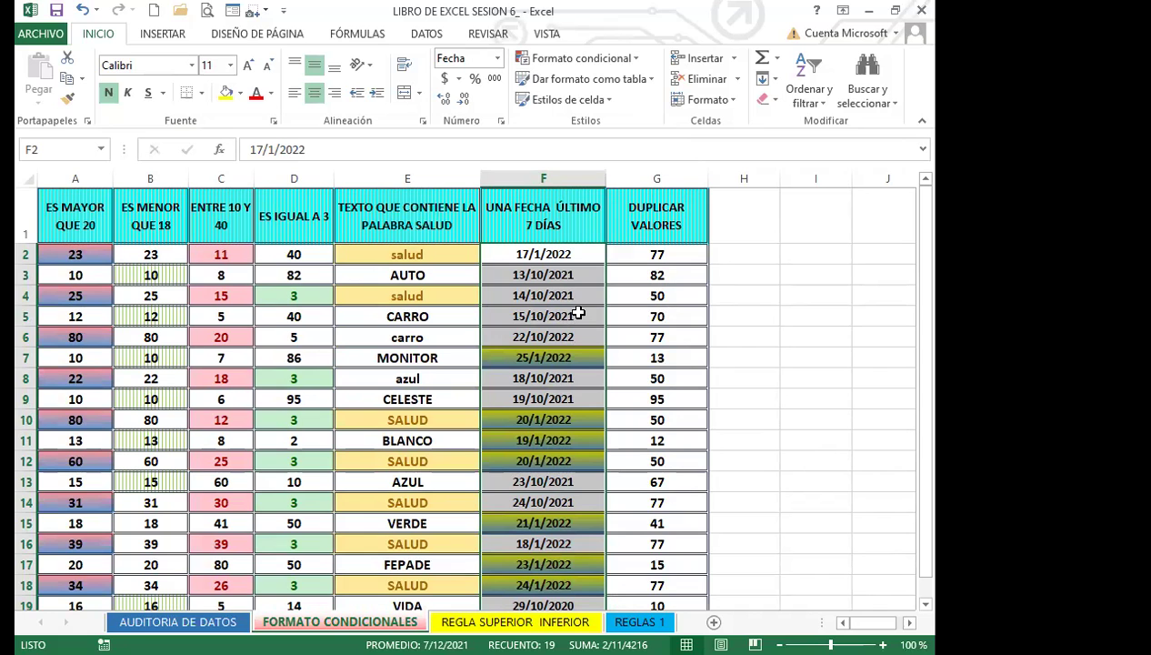
scroll(570, 336, down, 1)
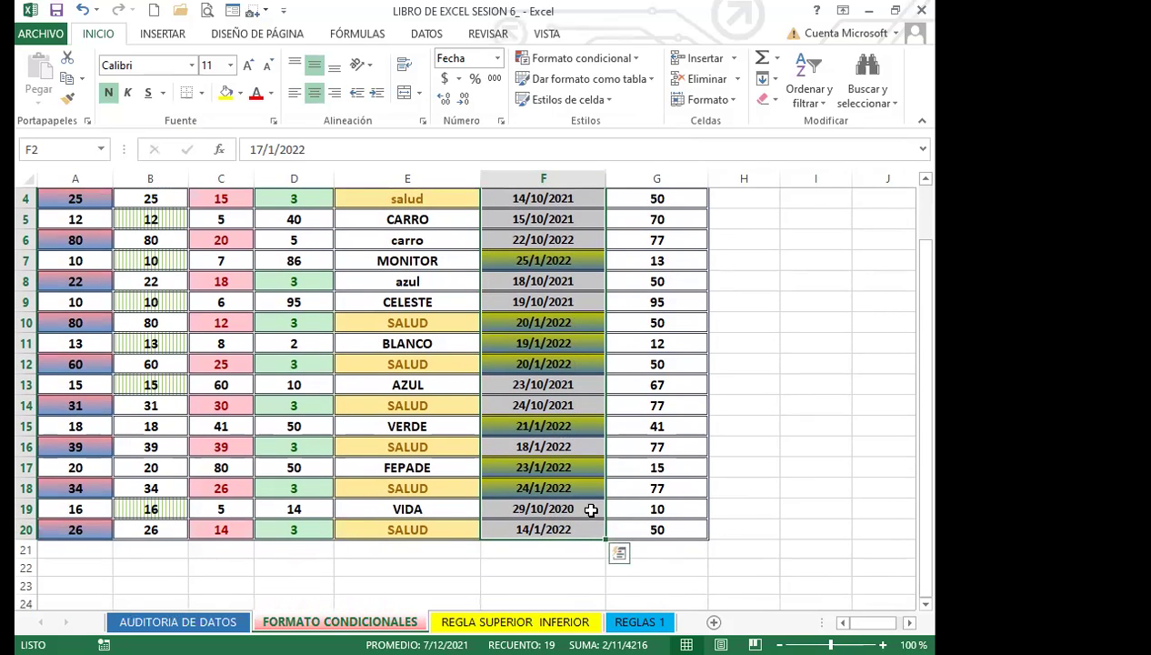
scroll(546, 414, up, 1)
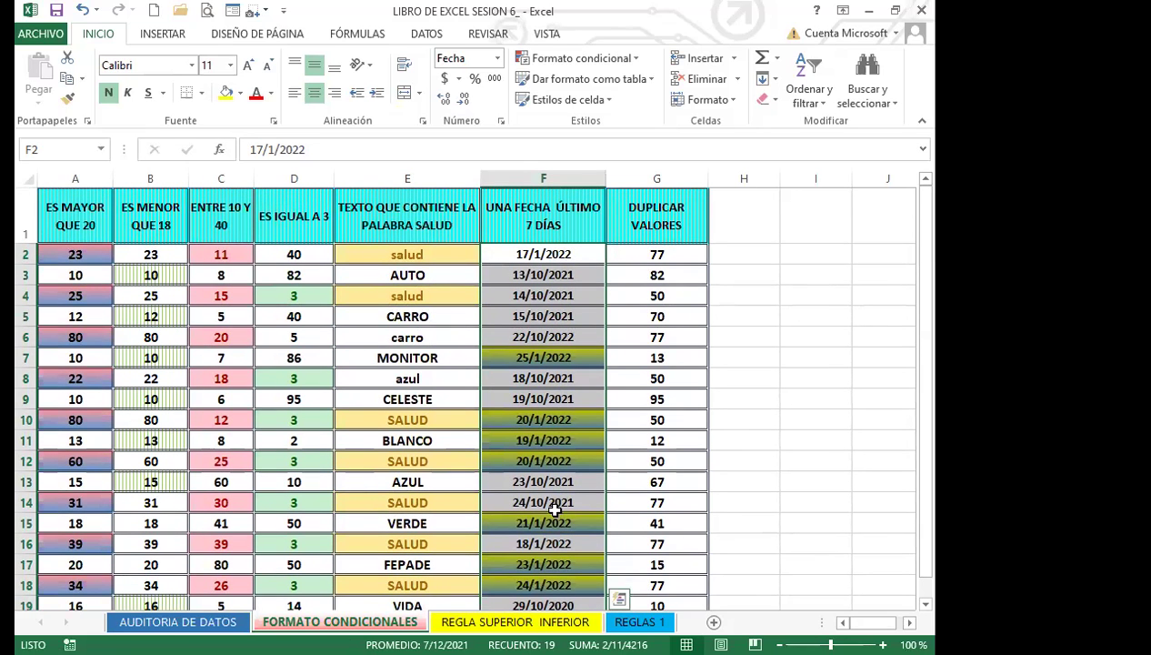
Step: Start a Duplicate Values highlight rule on cells G2:G20
click(689, 258)
drag(688, 255, 677, 575)
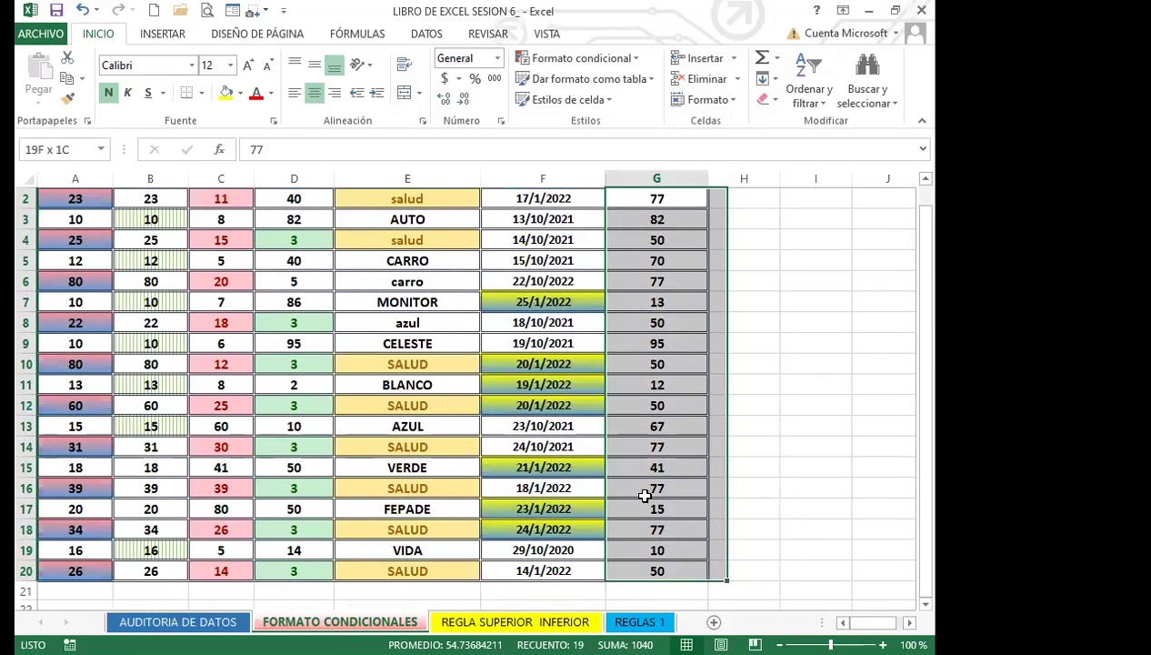
scroll(622, 368, down, 2)
scroll(616, 357, up, 2)
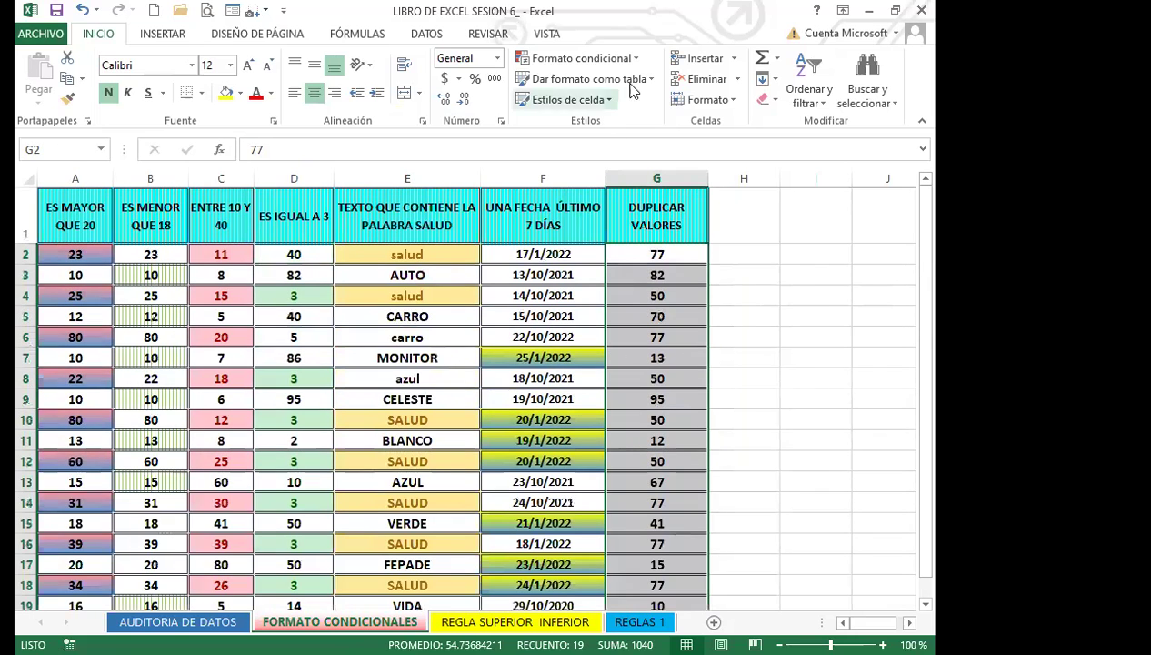
click(634, 60)
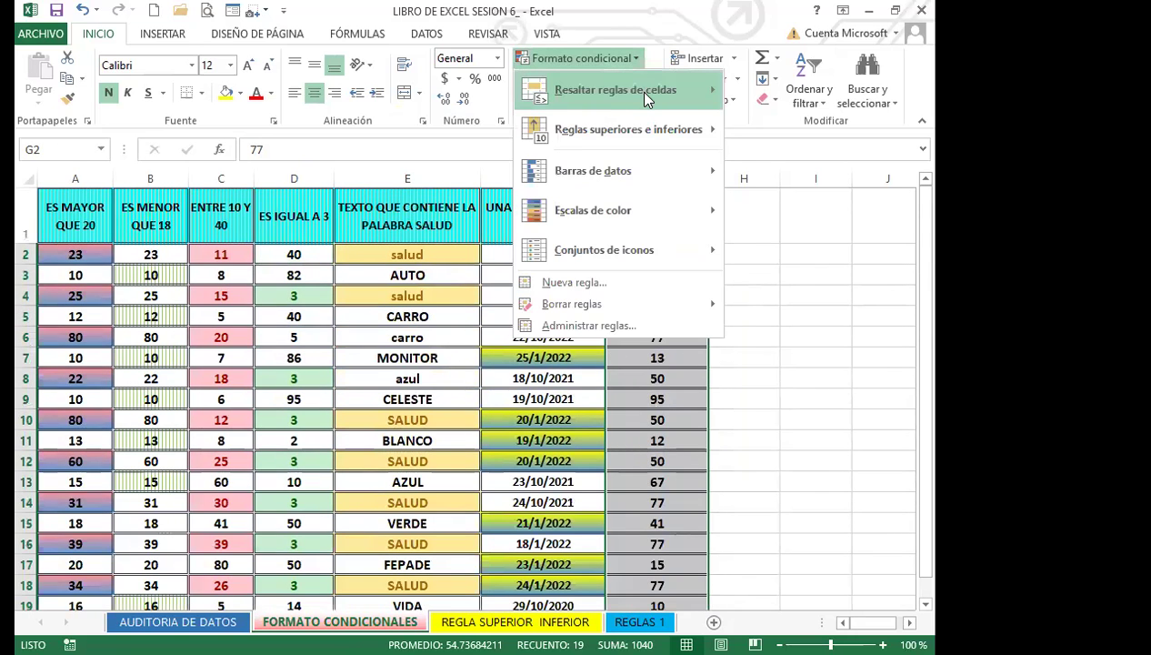
mouse_move(644, 95)
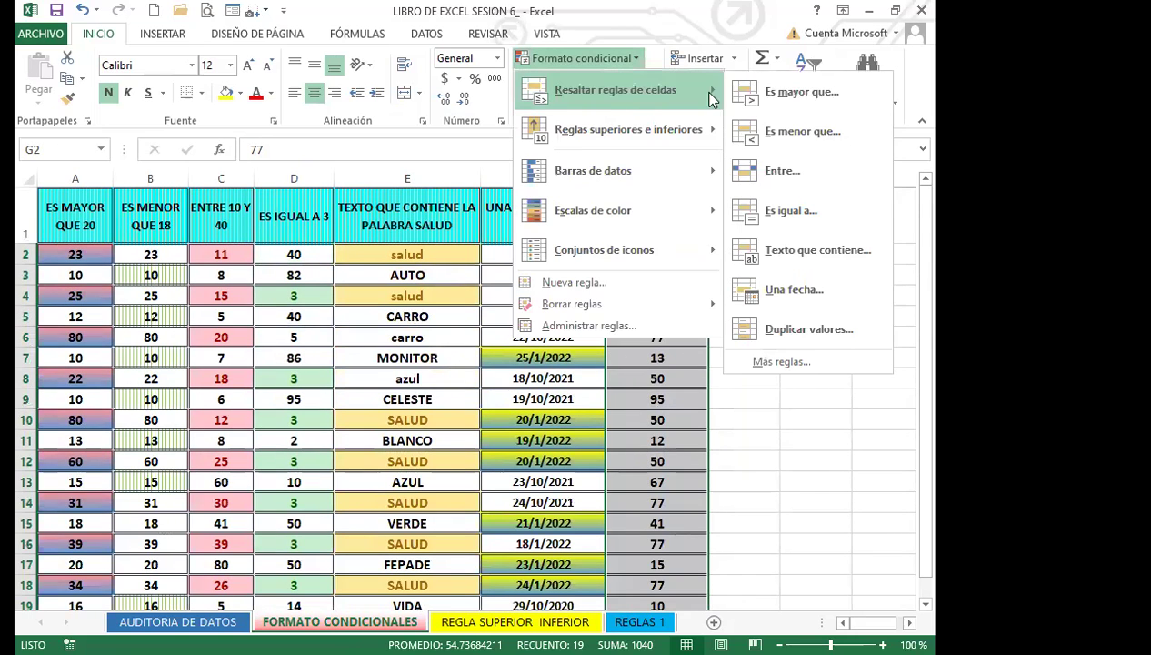
click(809, 329)
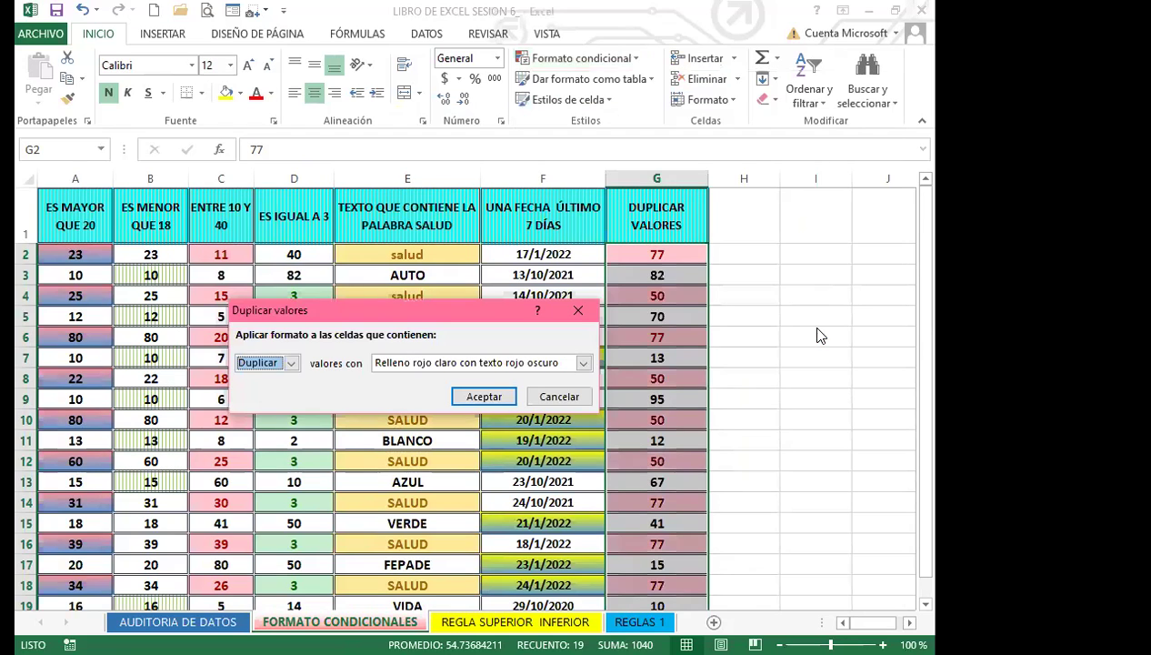
Step: Preview the rule with the Único option, and return it to Duplicar
click(291, 363)
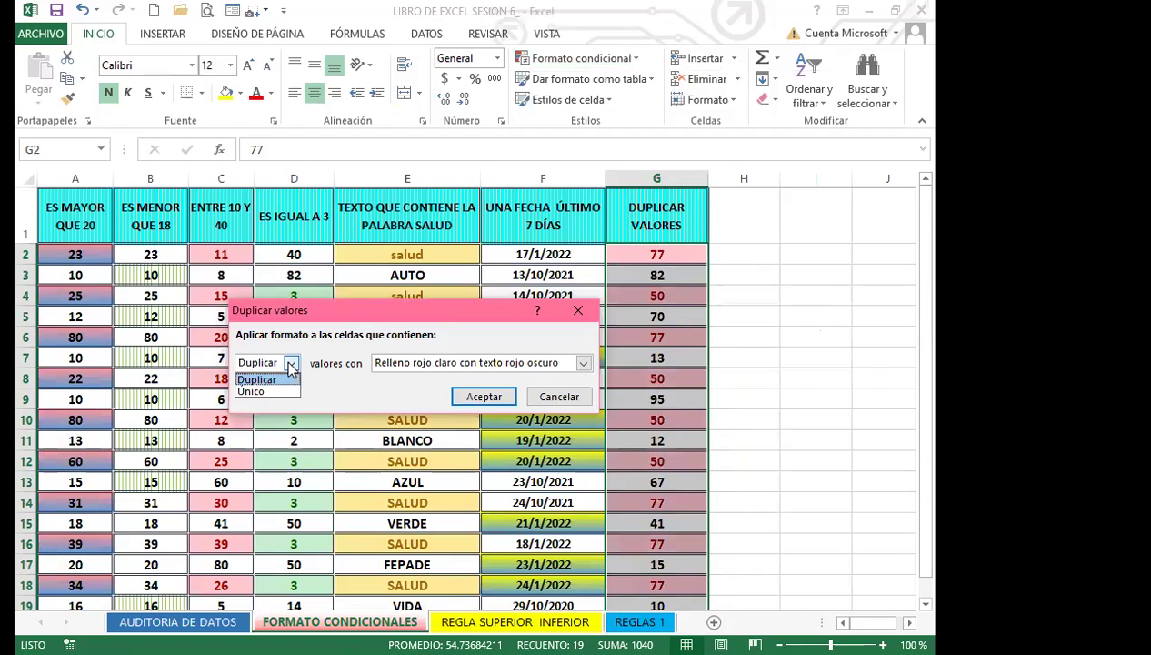
click(269, 391)
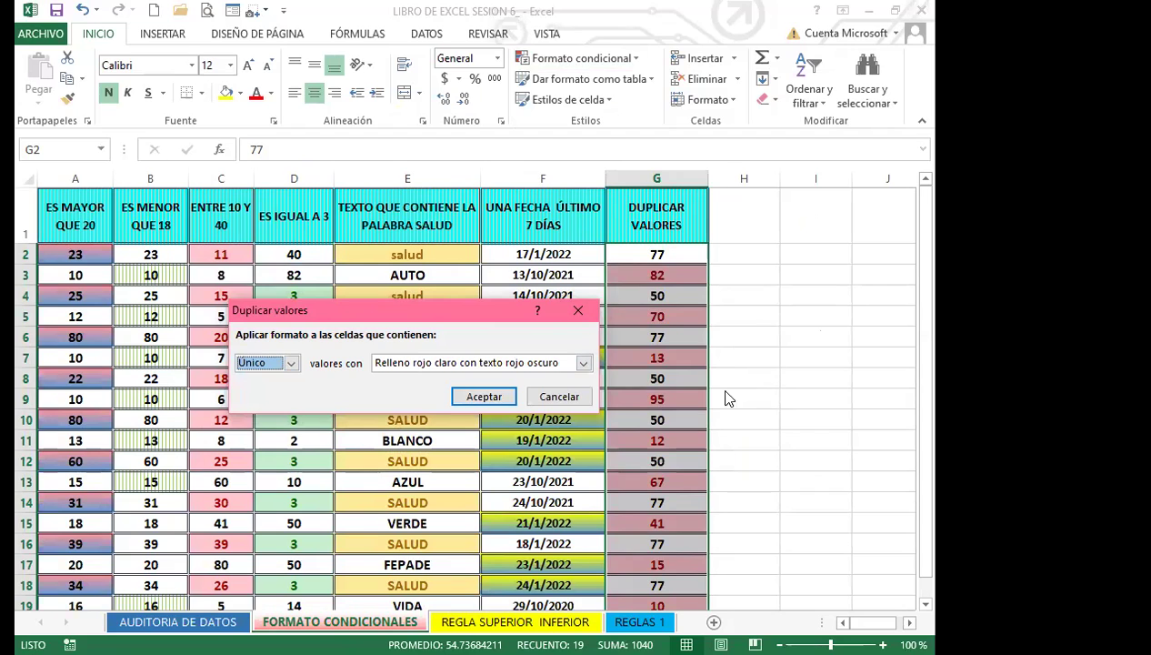
click(290, 363)
click(264, 375)
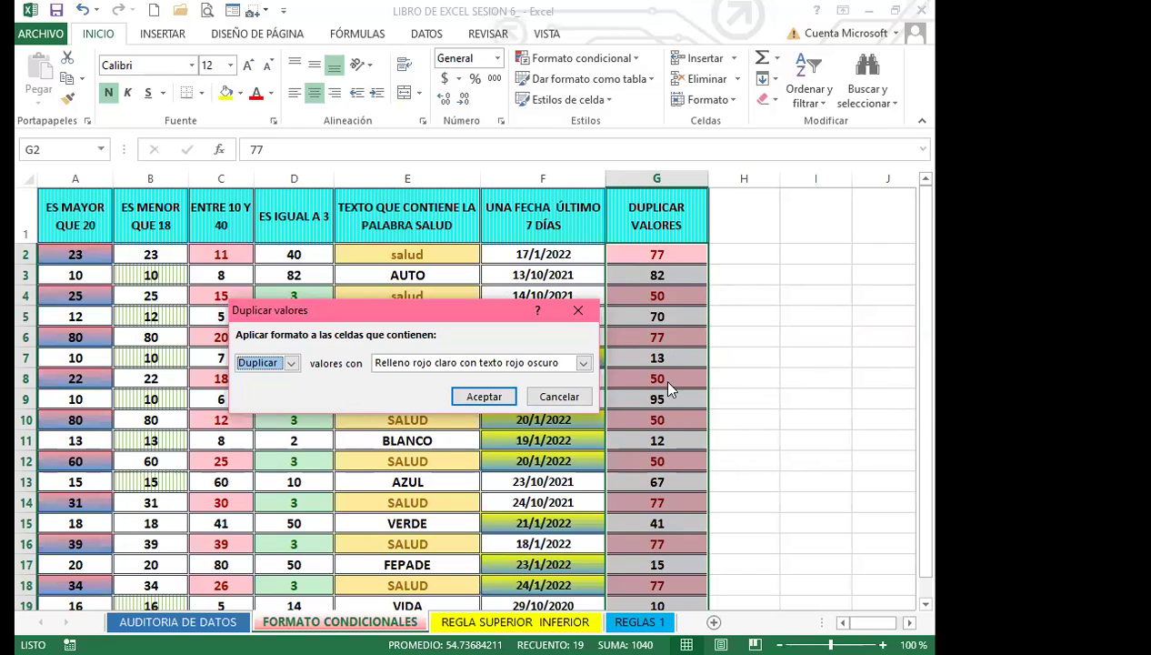
Step: Choose a custom format for the duplicate values rule and set its font to bold black
click(583, 362)
click(445, 450)
click(233, 166)
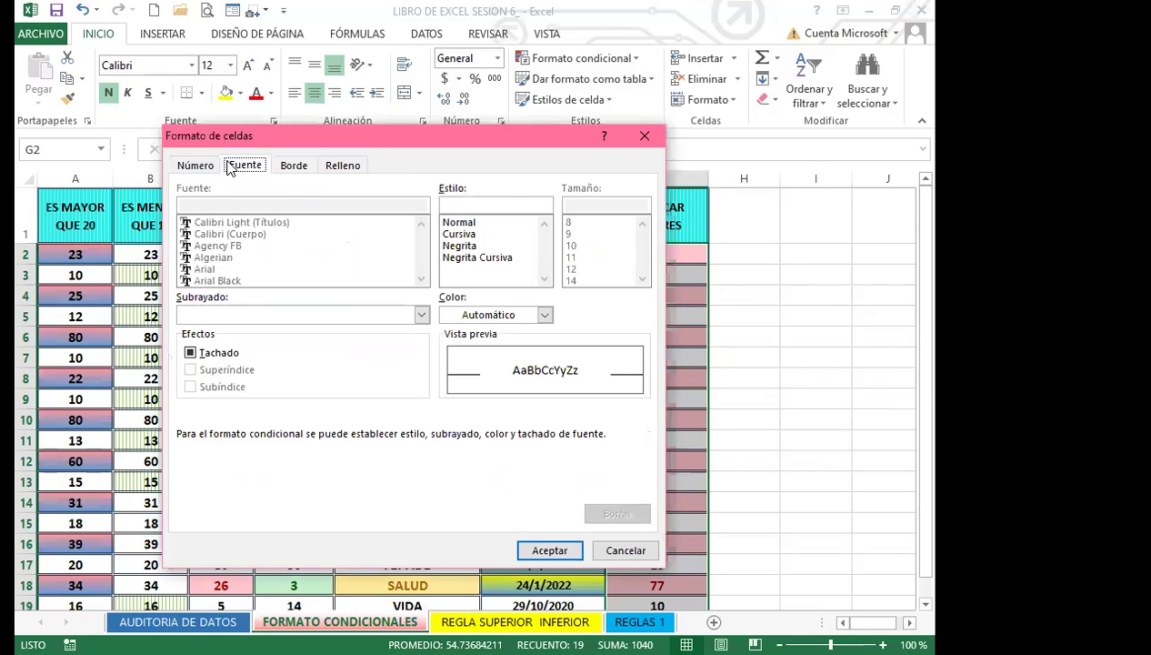
click(459, 258)
click(464, 246)
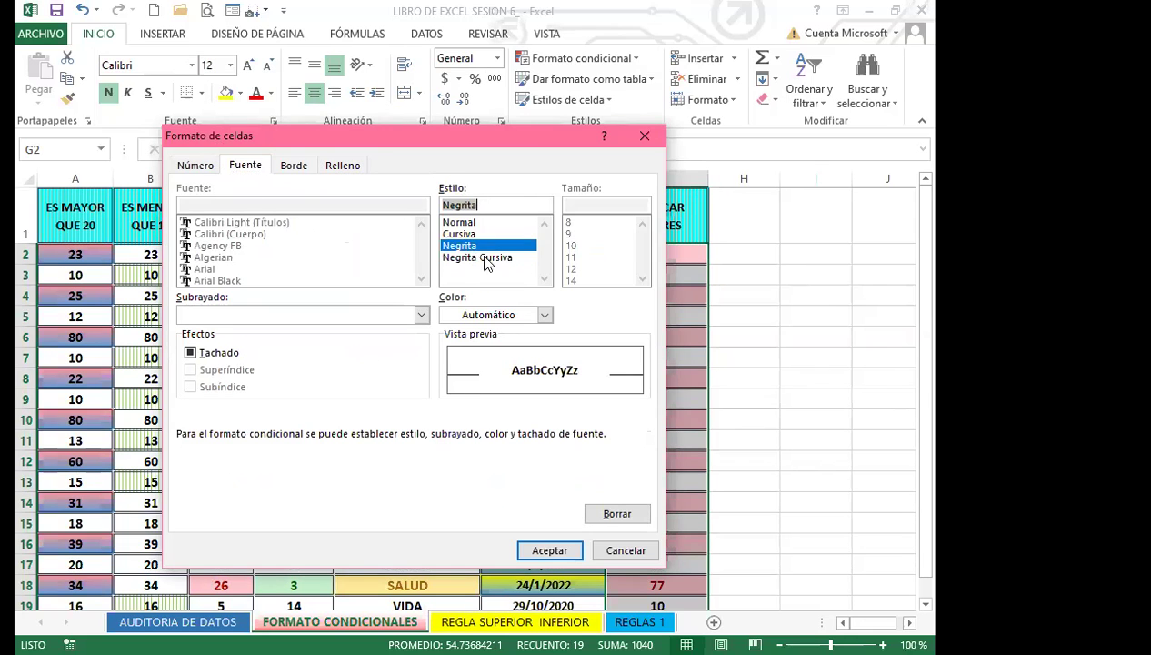
click(544, 315)
click(463, 376)
Step: Give the custom format a thin horizontal stripe pattern in the recent pink color, and apply the duplicate values rule
click(338, 165)
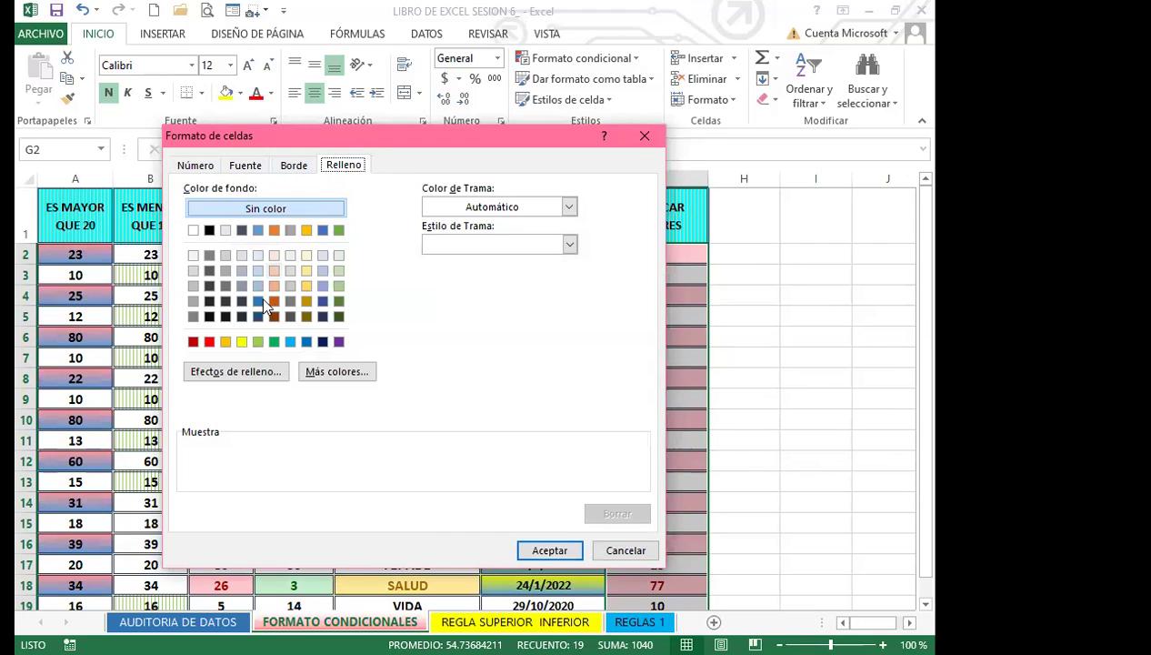
click(566, 208)
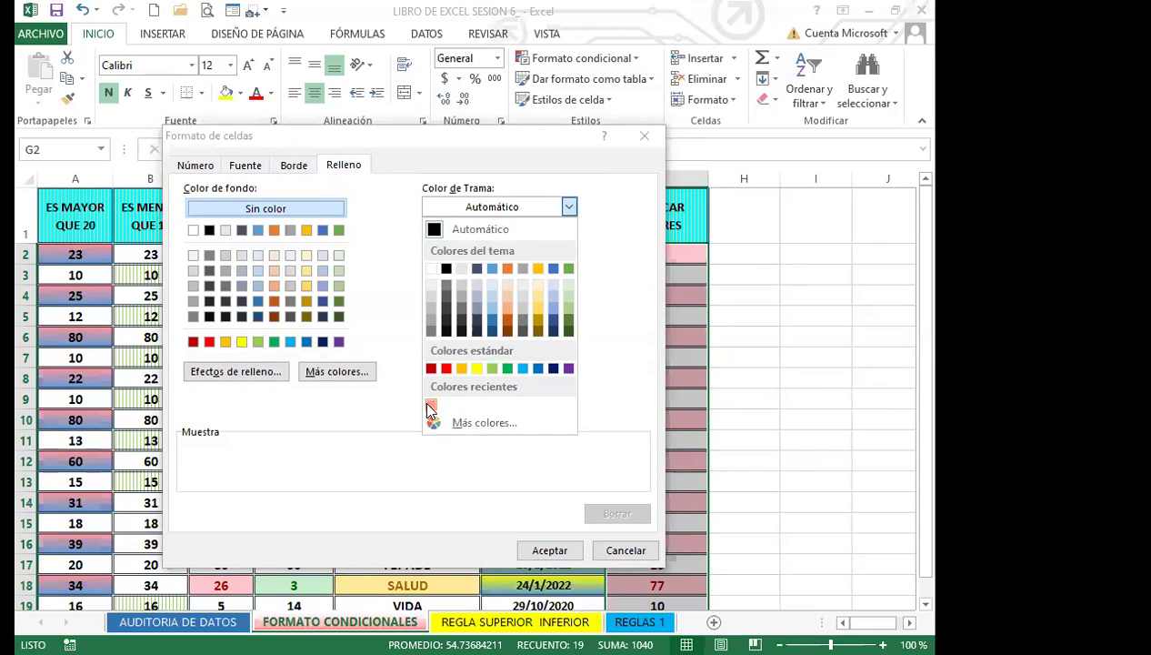
click(431, 405)
click(569, 243)
click(430, 315)
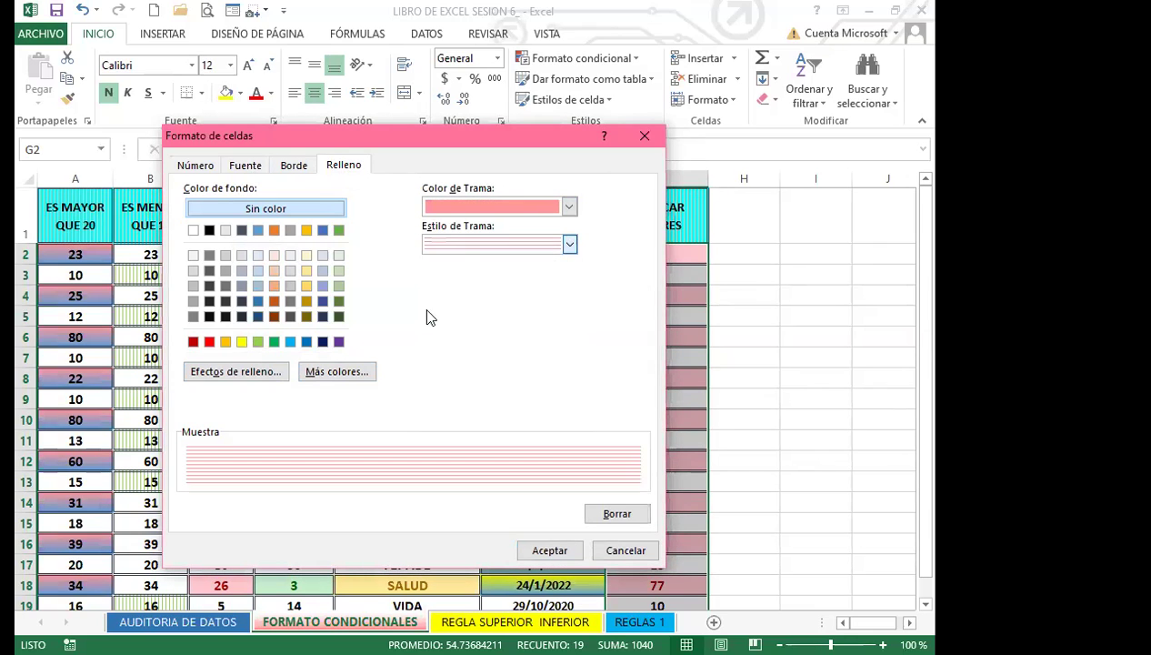
click(549, 550)
click(482, 397)
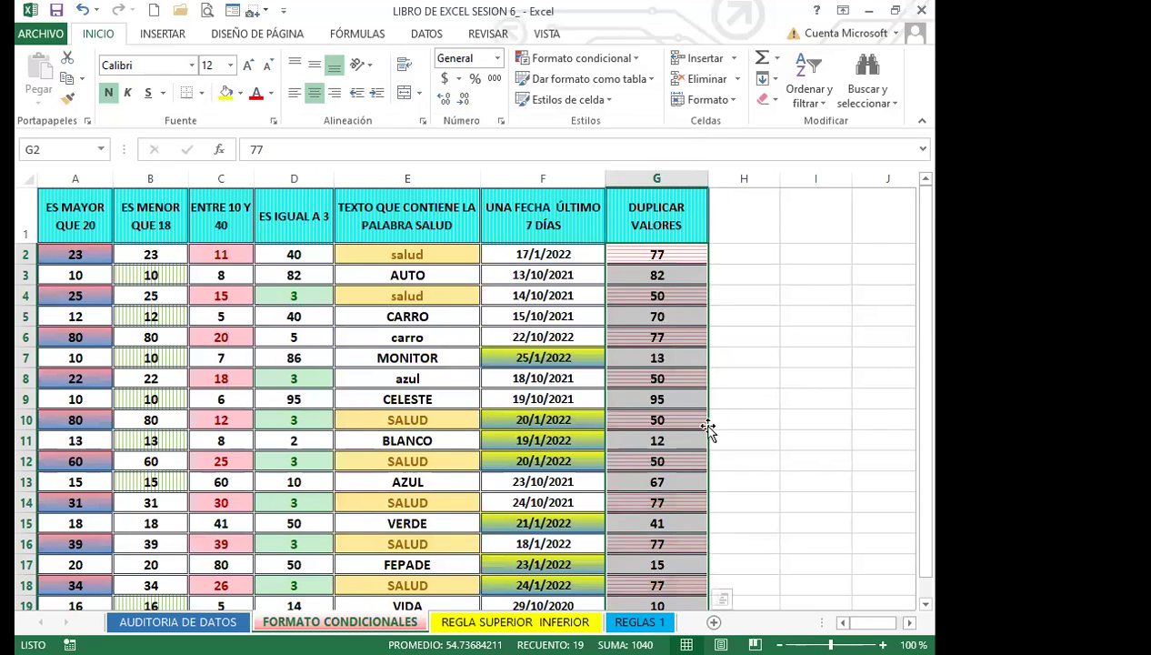
Step: Review the conditional formatting across columns A to G down to row 20
scroll(675, 507, down, 3)
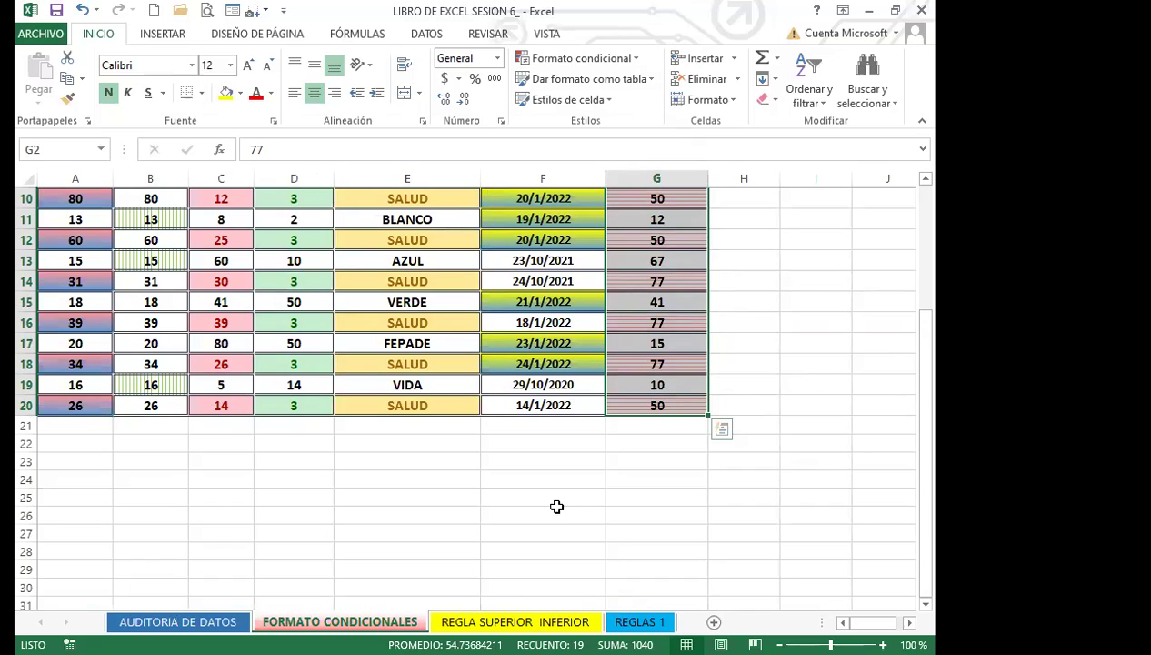
scroll(222, 421, up, 3)
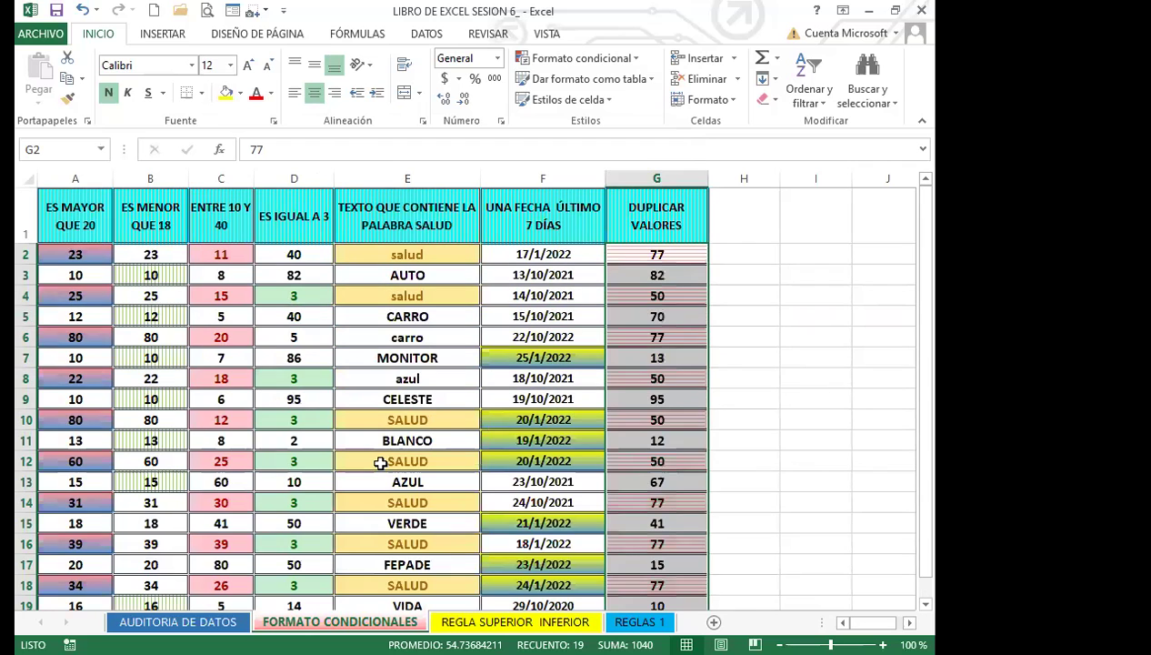
scroll(272, 461, down, 1)
scroll(272, 461, down, 2)
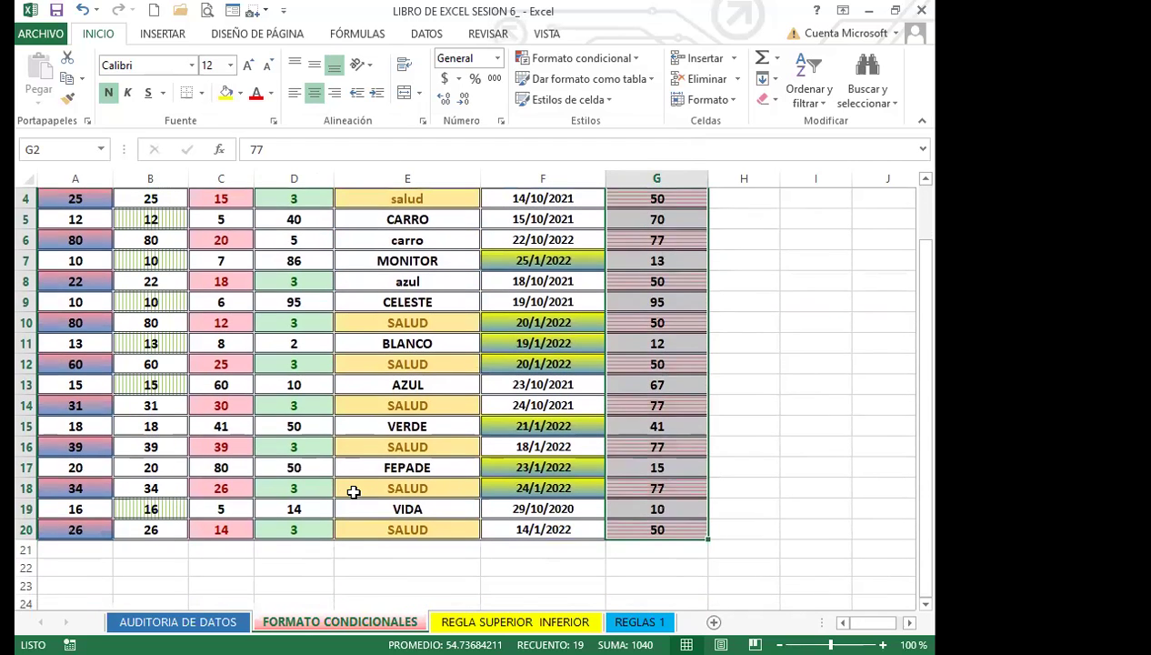
scroll(456, 490, up, 3)
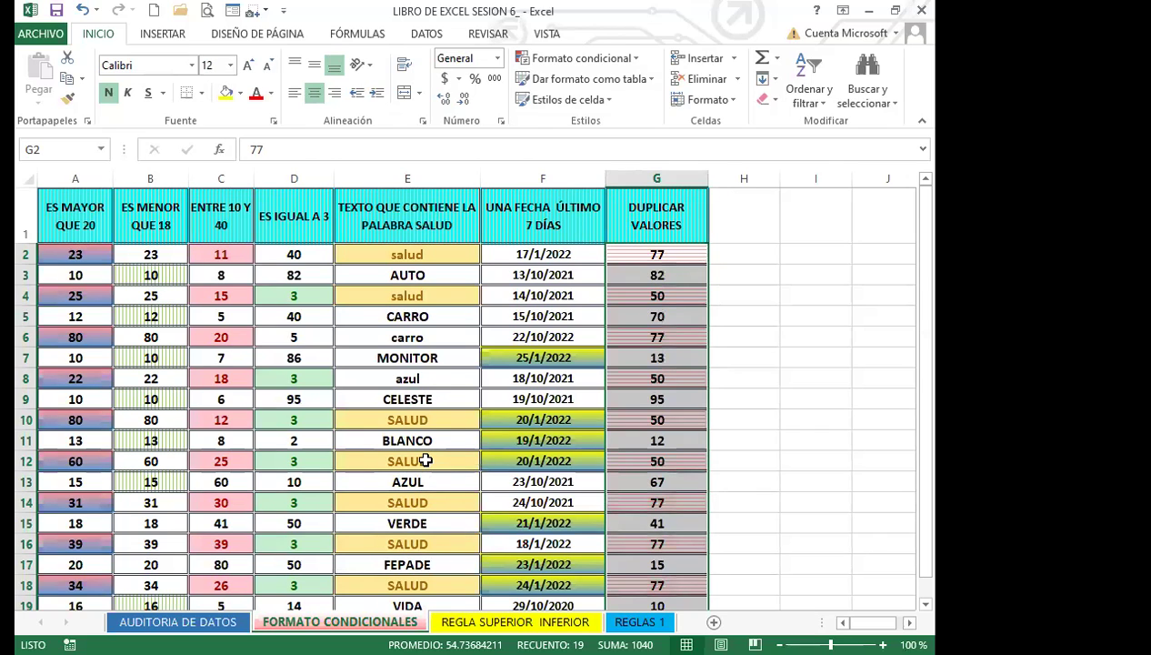
scroll(426, 461, down, 2)
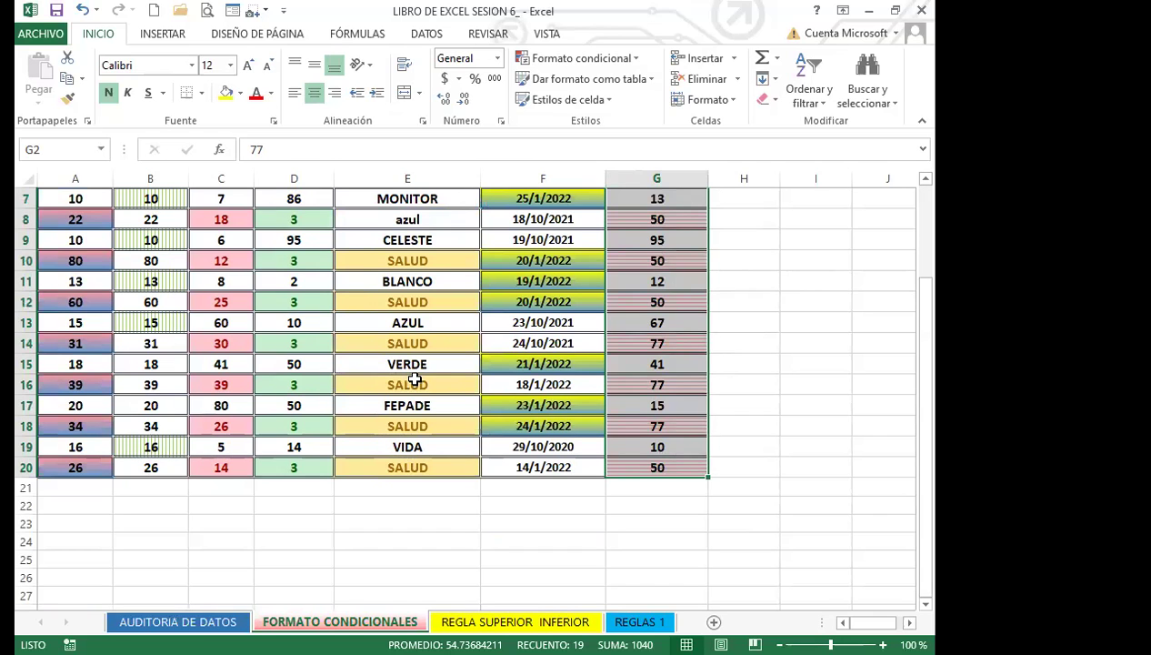
scroll(452, 378, up, 2)
Step: Start another Duplicate Values highlight rule on cells G2:G20 using a custom format
drag(688, 257, 677, 573)
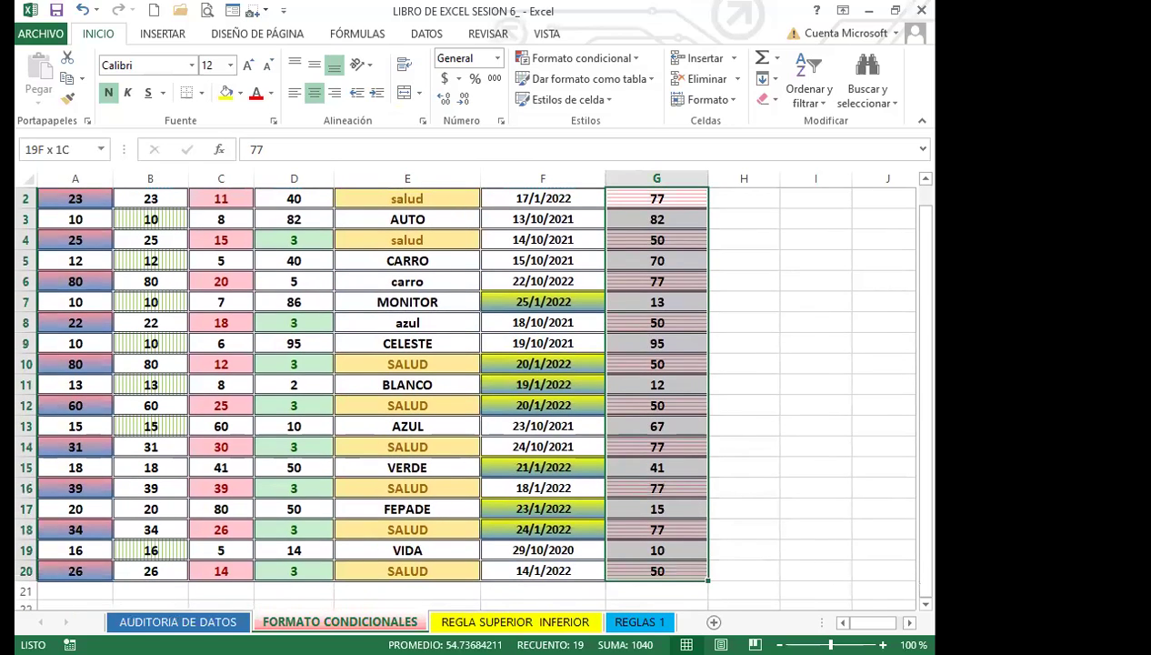
scroll(694, 507, down, 1)
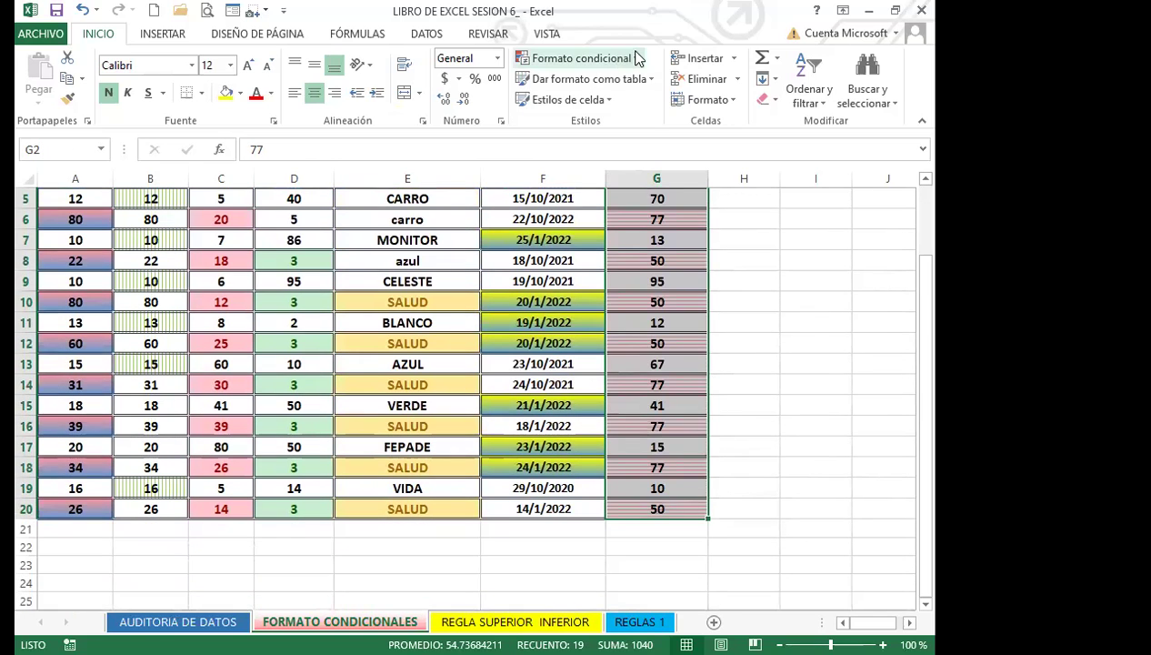
click(637, 58)
mouse_move(680, 87)
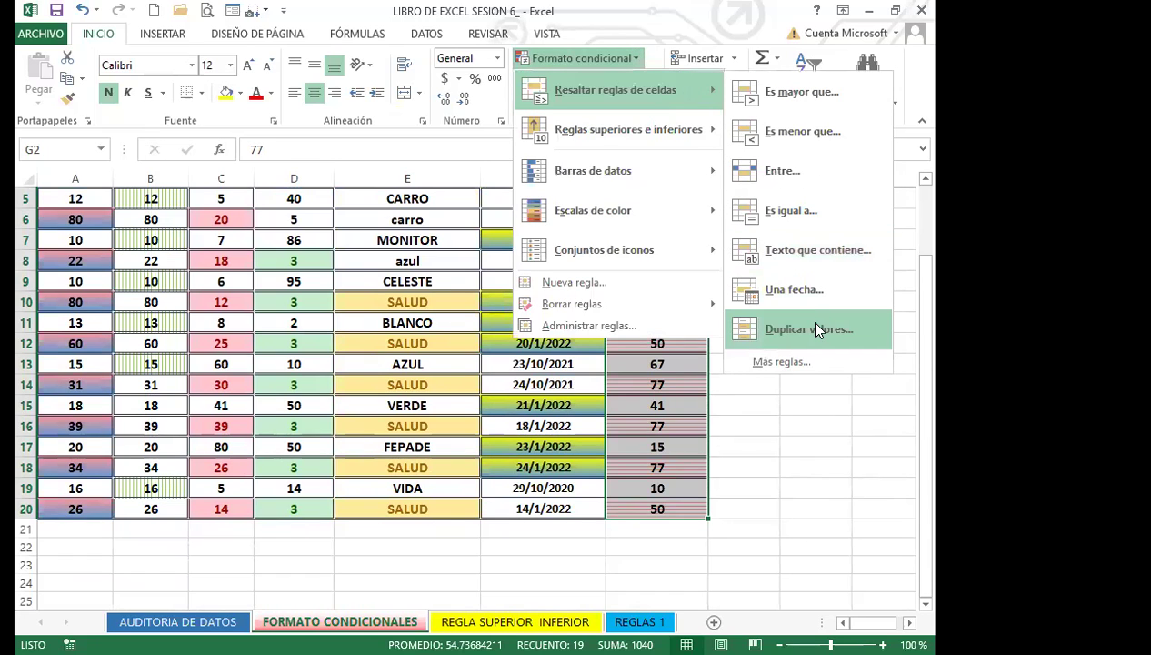
click(816, 329)
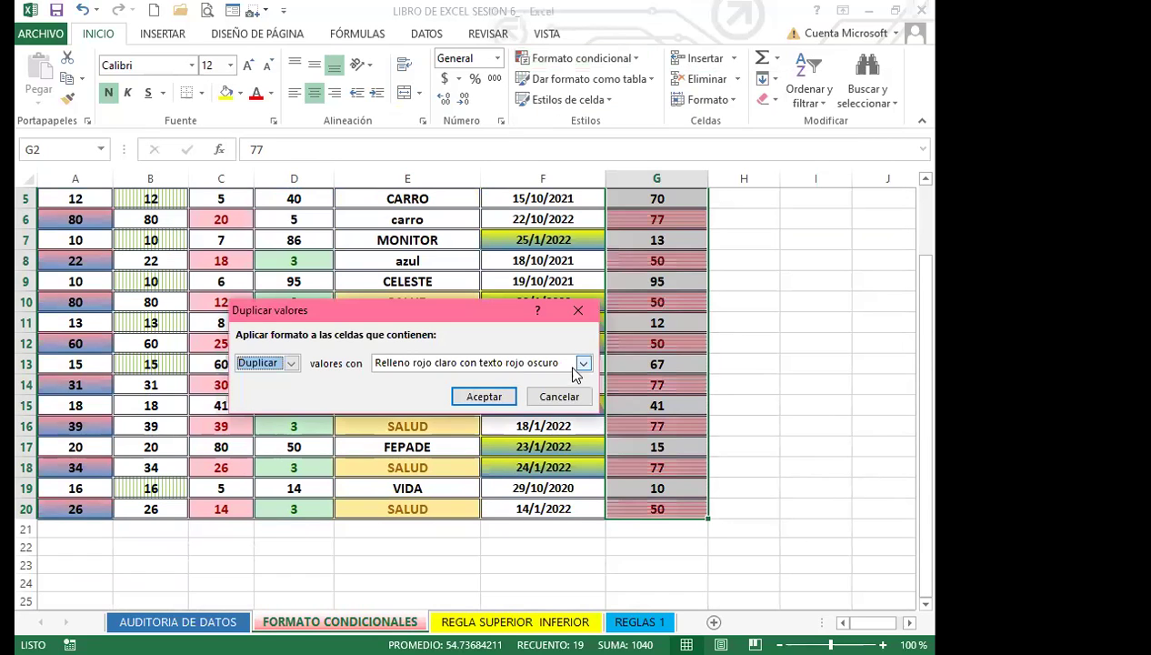
click(583, 363)
click(431, 447)
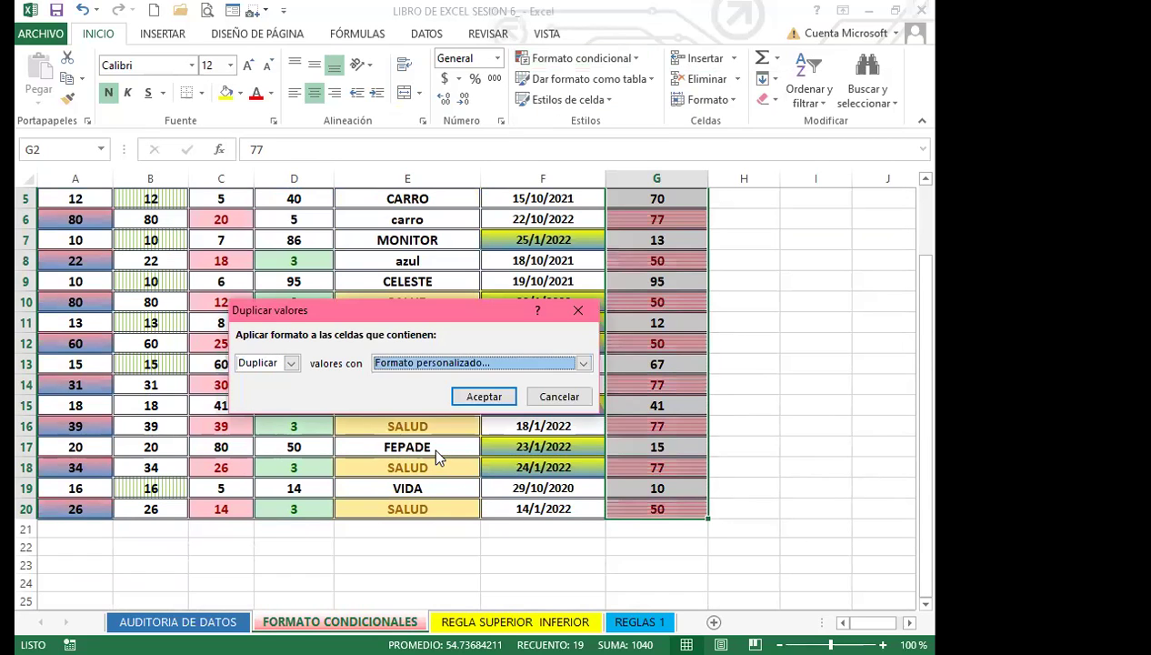
Step: Set the custom format's font to bold with black color
click(246, 165)
click(462, 246)
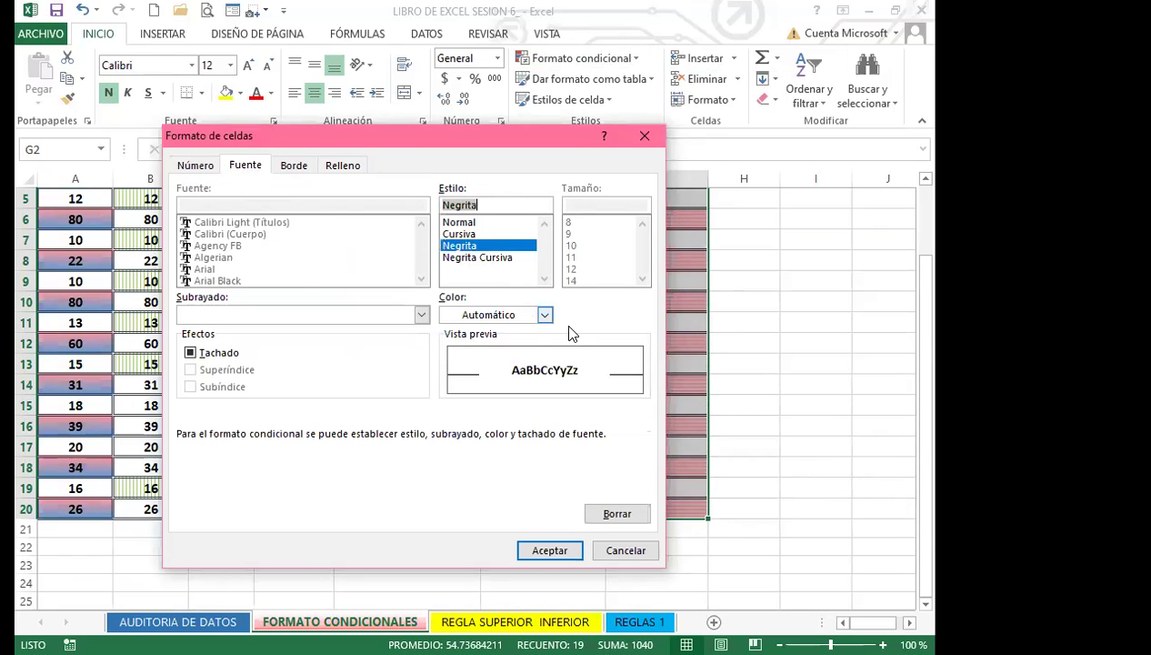
click(545, 315)
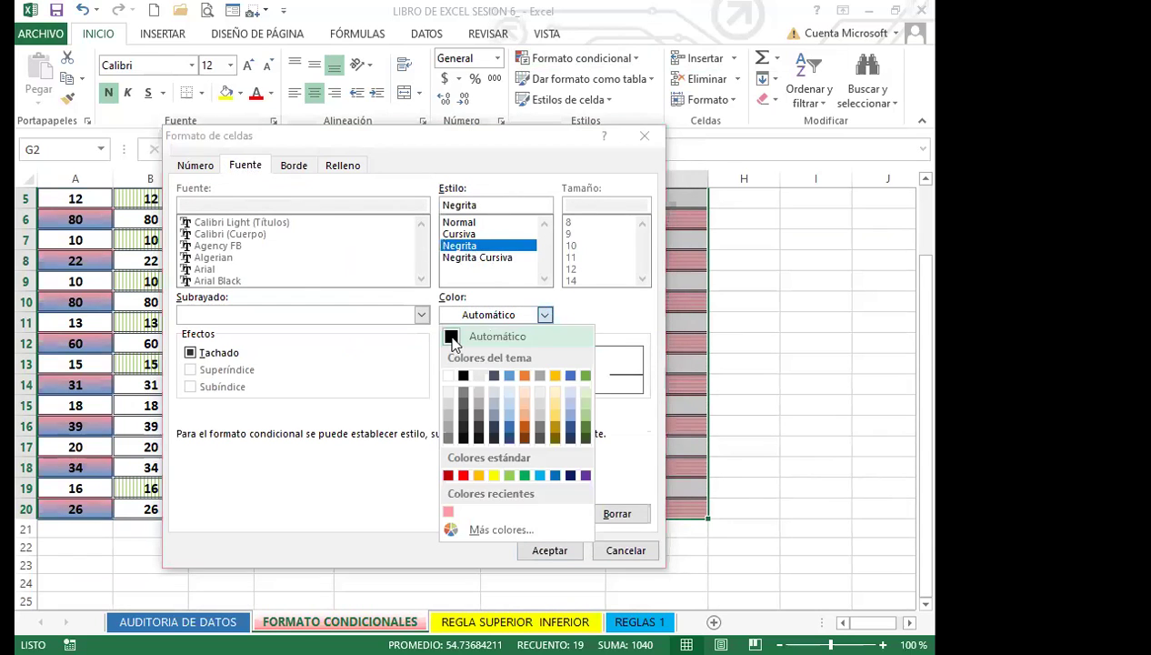
click(452, 339)
click(505, 315)
click(463, 374)
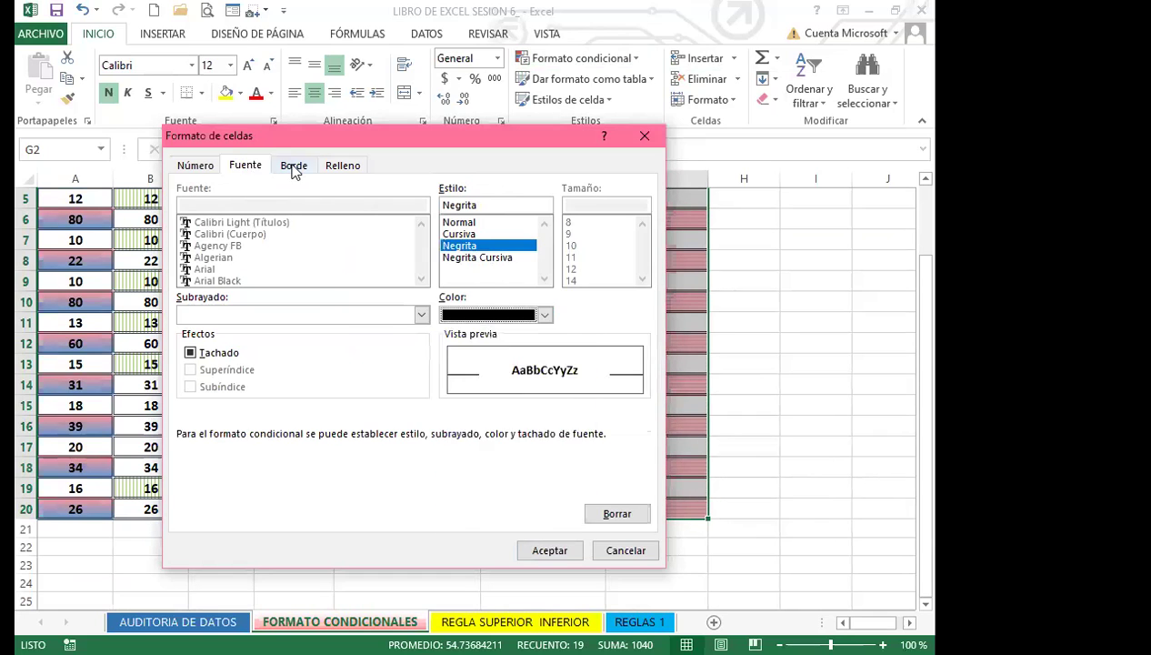
Step: Add a red dash-dot outline border to the custom format
click(293, 167)
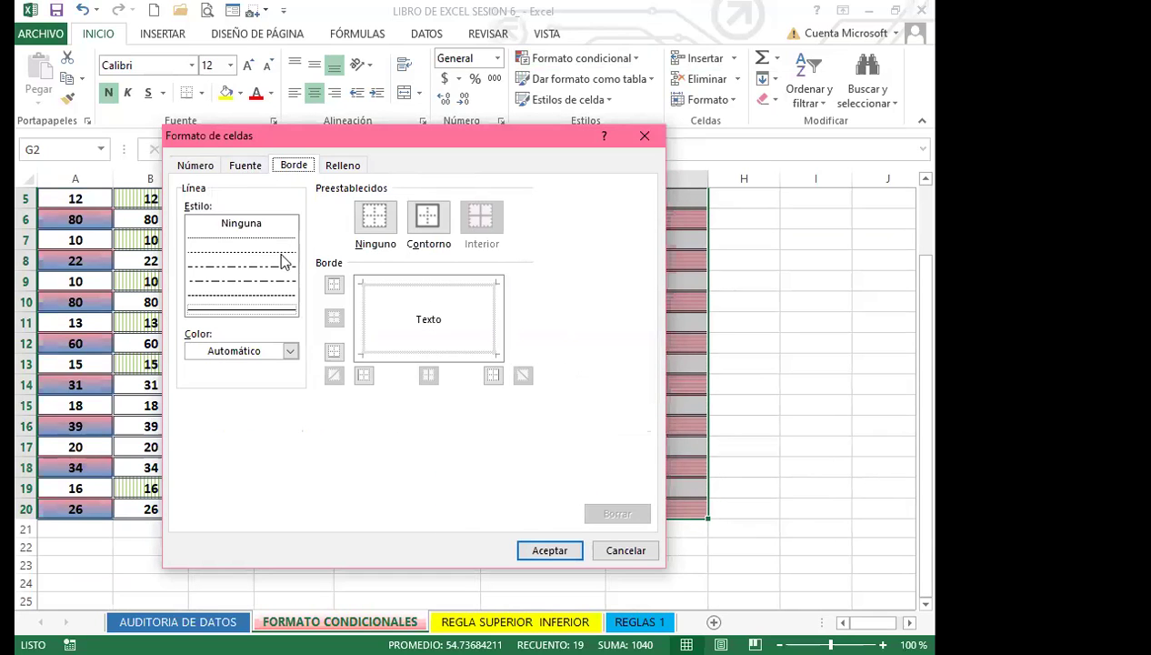
click(289, 351)
click(207, 512)
click(391, 354)
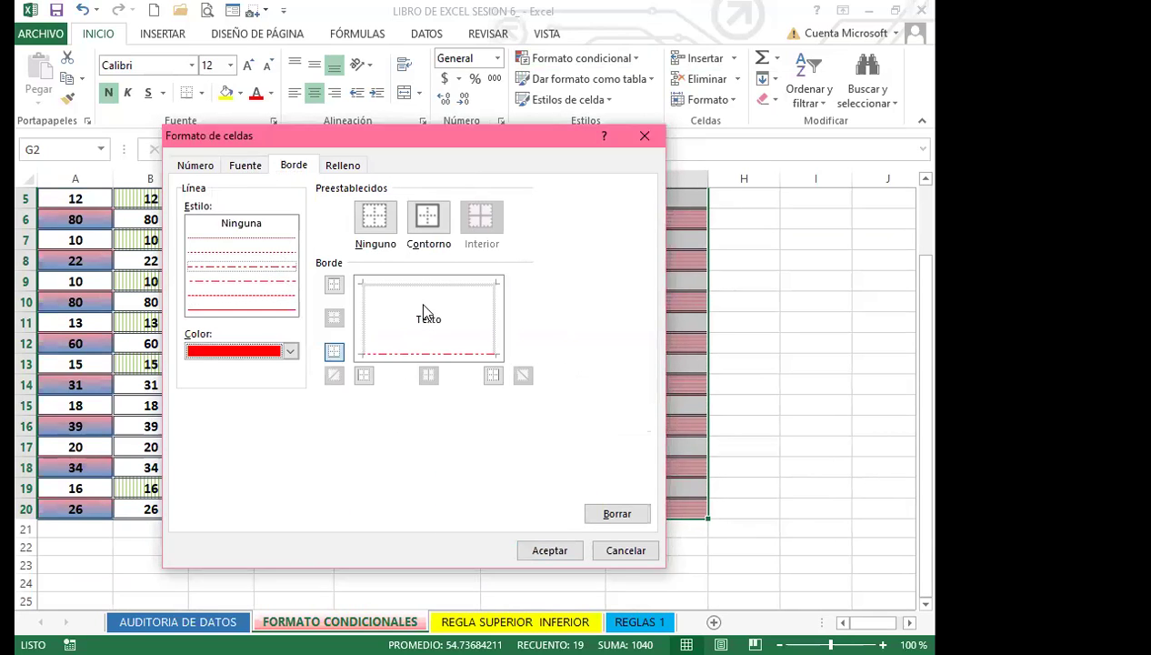
click(427, 215)
Step: Fill the format with a pink thin horizontal stripe pattern, apply the duplicate values rule, and deselect column G
click(345, 165)
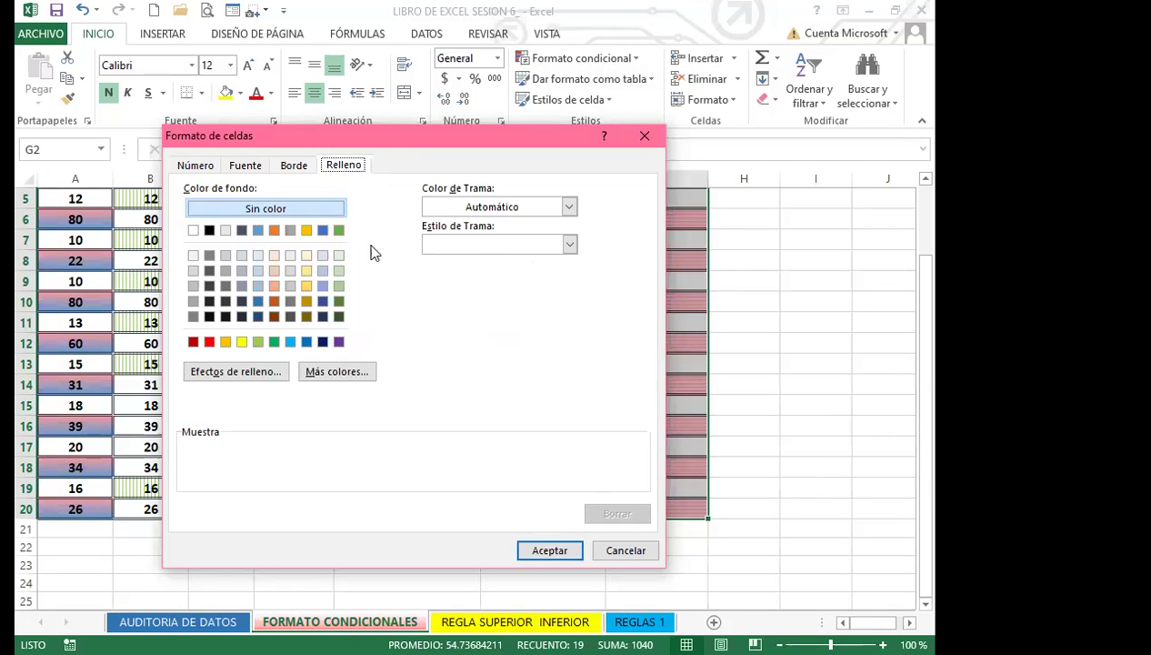
click(569, 207)
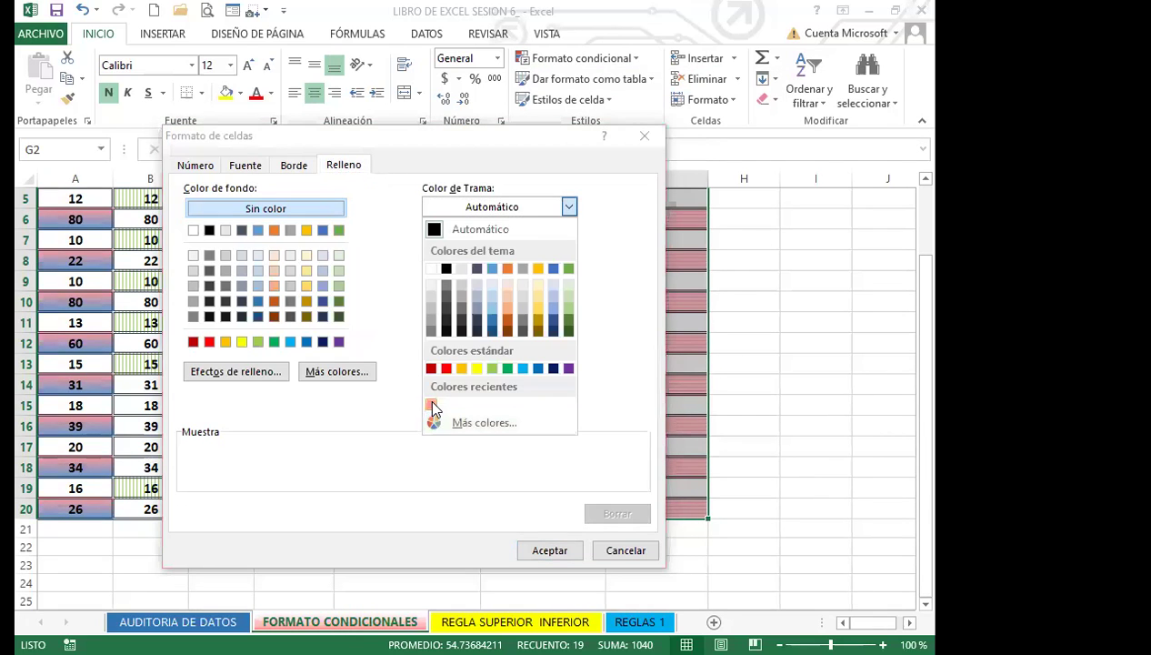
click(433, 405)
click(569, 244)
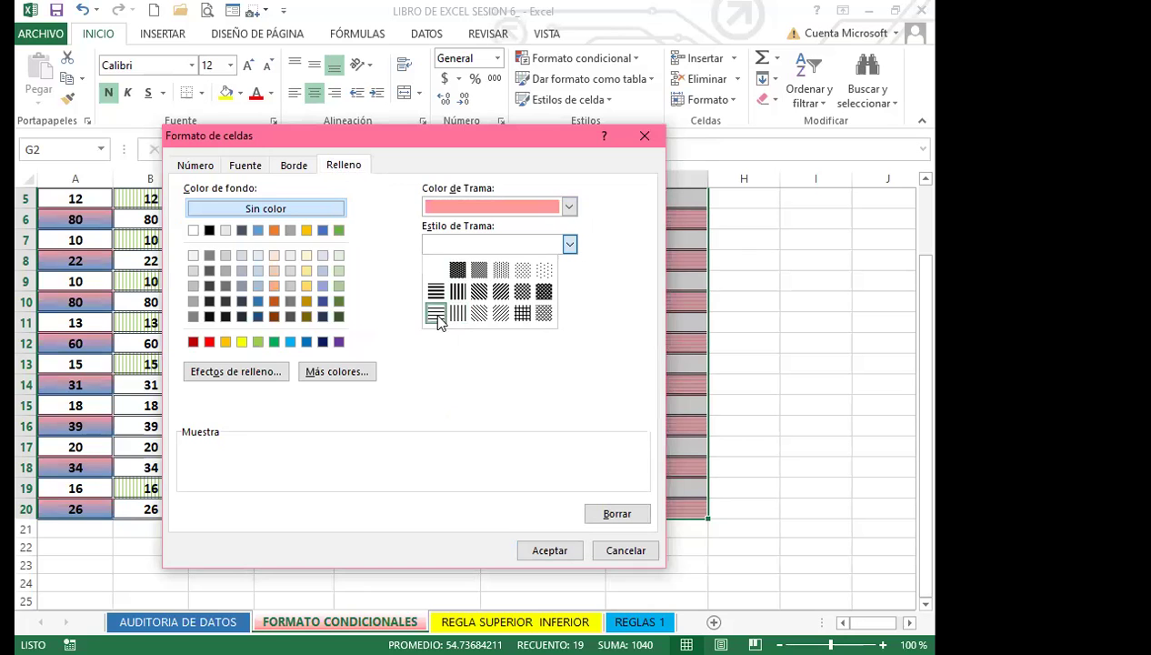
click(437, 314)
click(550, 548)
click(500, 396)
click(760, 400)
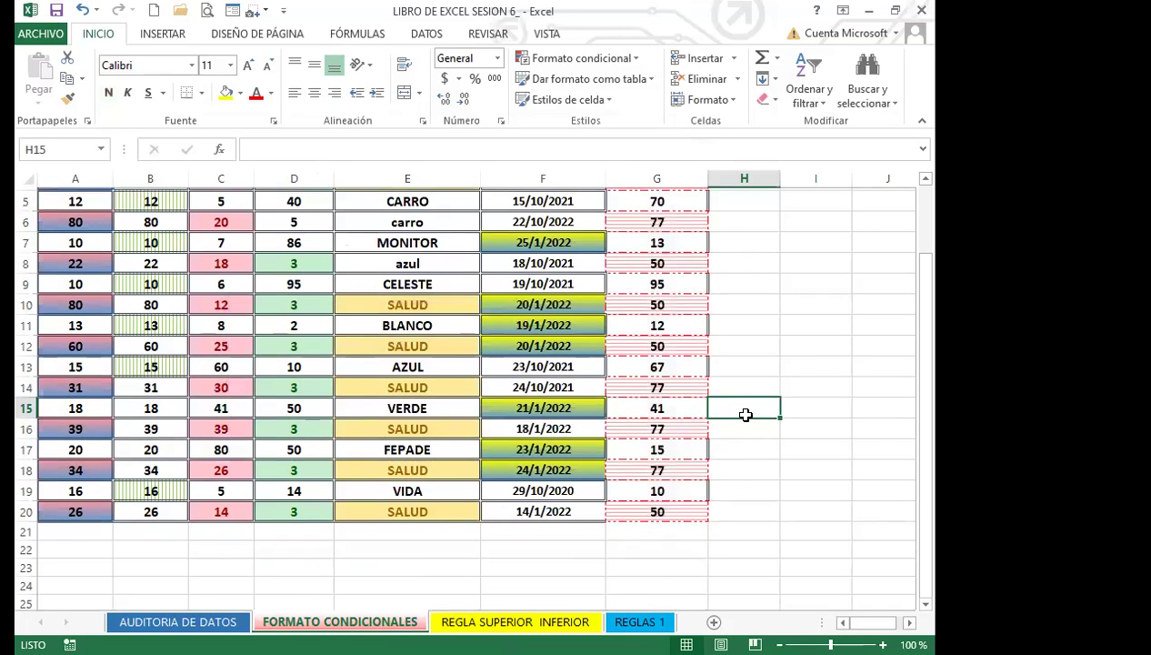
Step: Examine the font, border and fill options in the cell format settings for the date in F7
scroll(788, 411, up, 2)
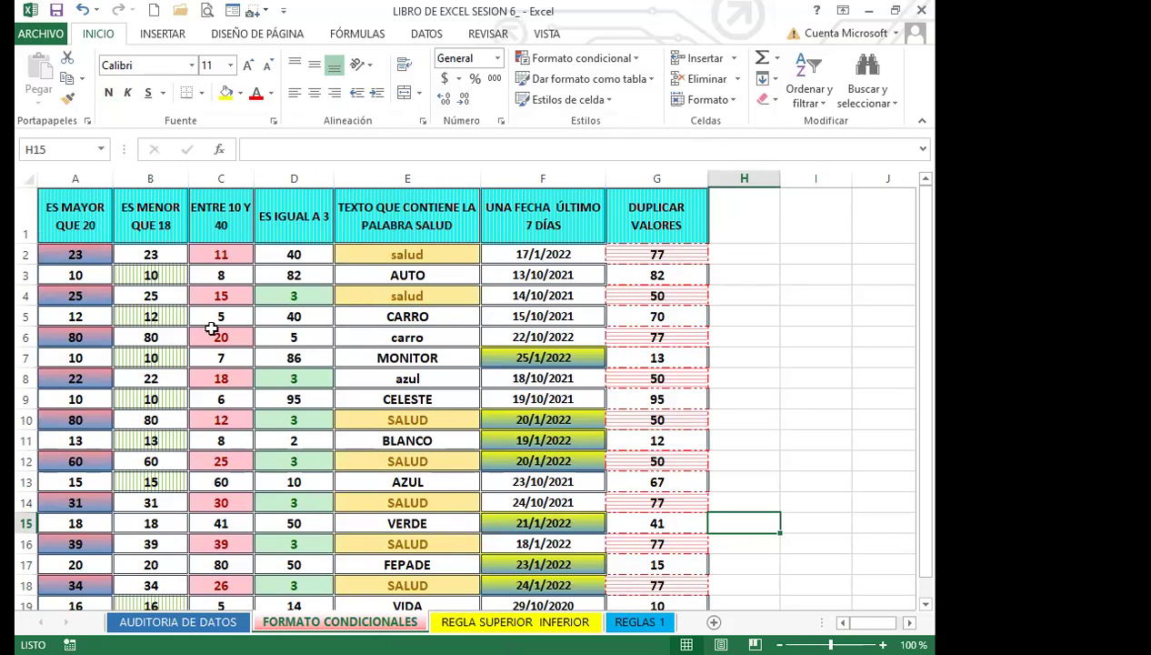
click(550, 351)
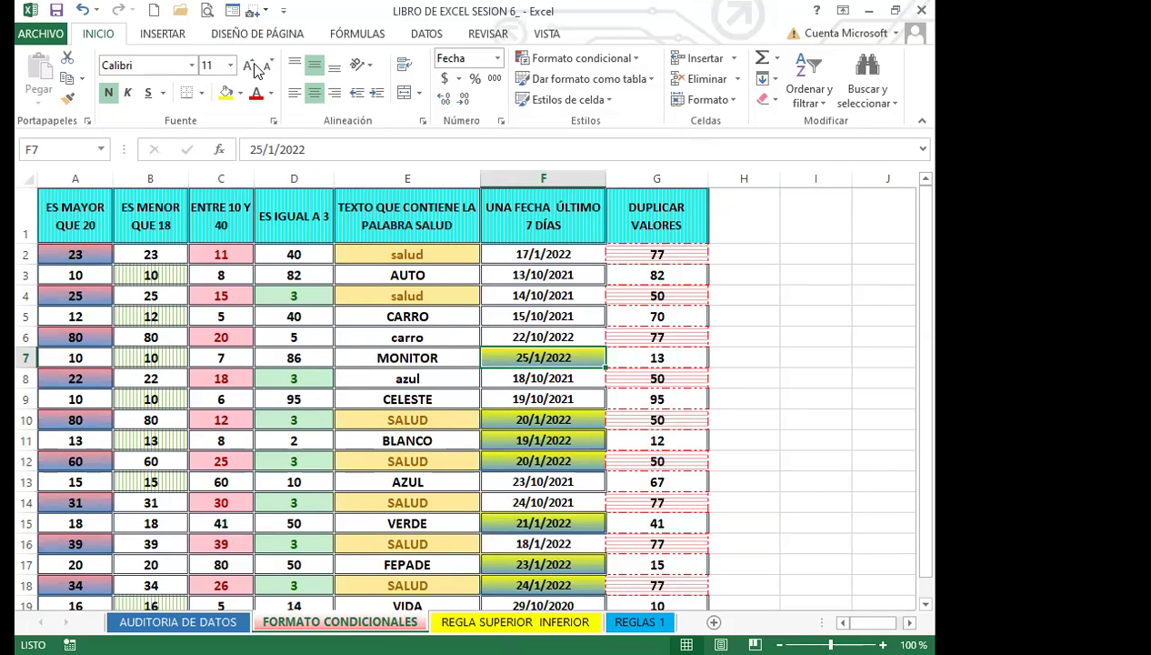
click(273, 121)
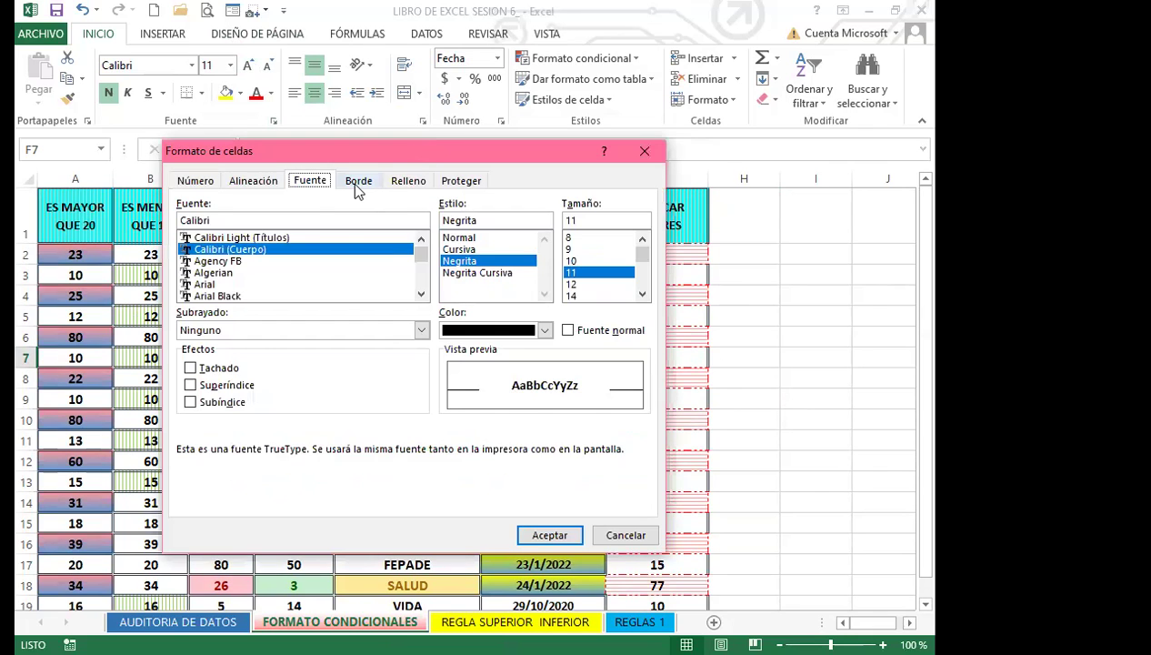
click(357, 182)
click(410, 182)
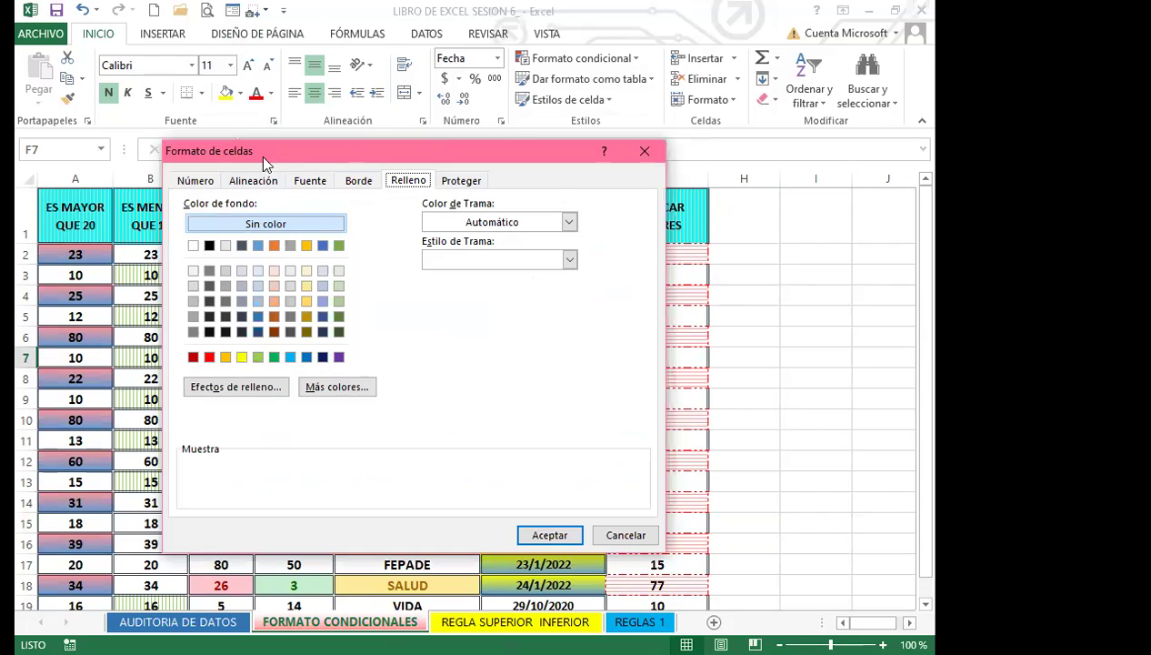
click(645, 152)
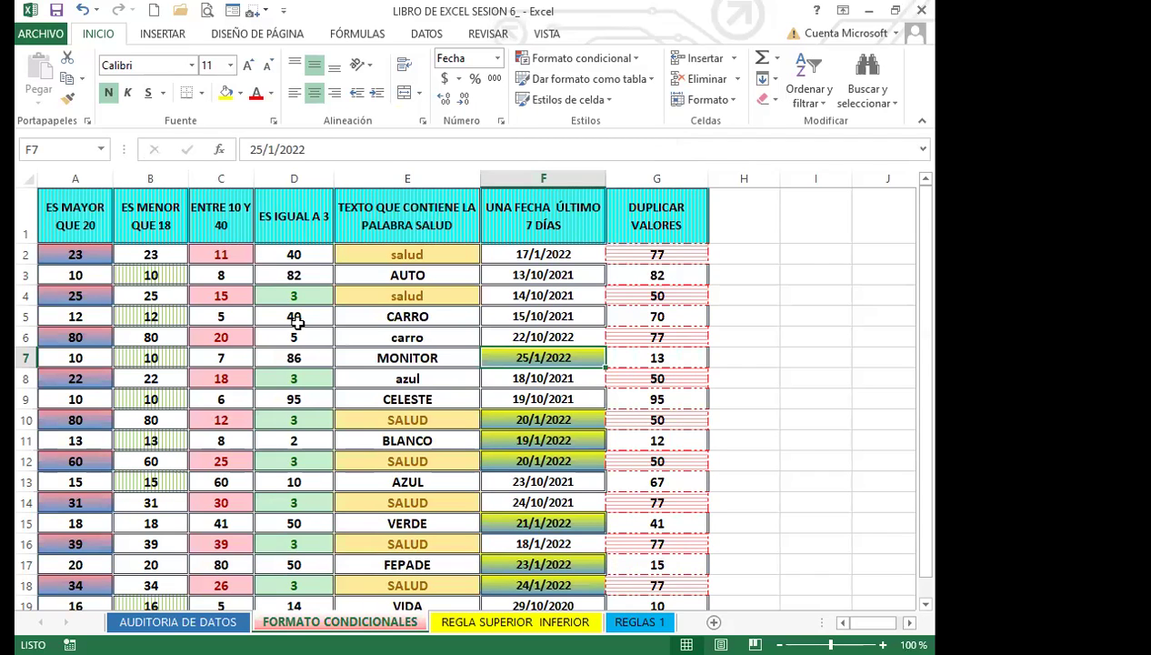
Step: Review the highlighted cells in every column of the FORMATO CONDICIONALES sheet, from the headers to the last row
scroll(346, 449, down, 3)
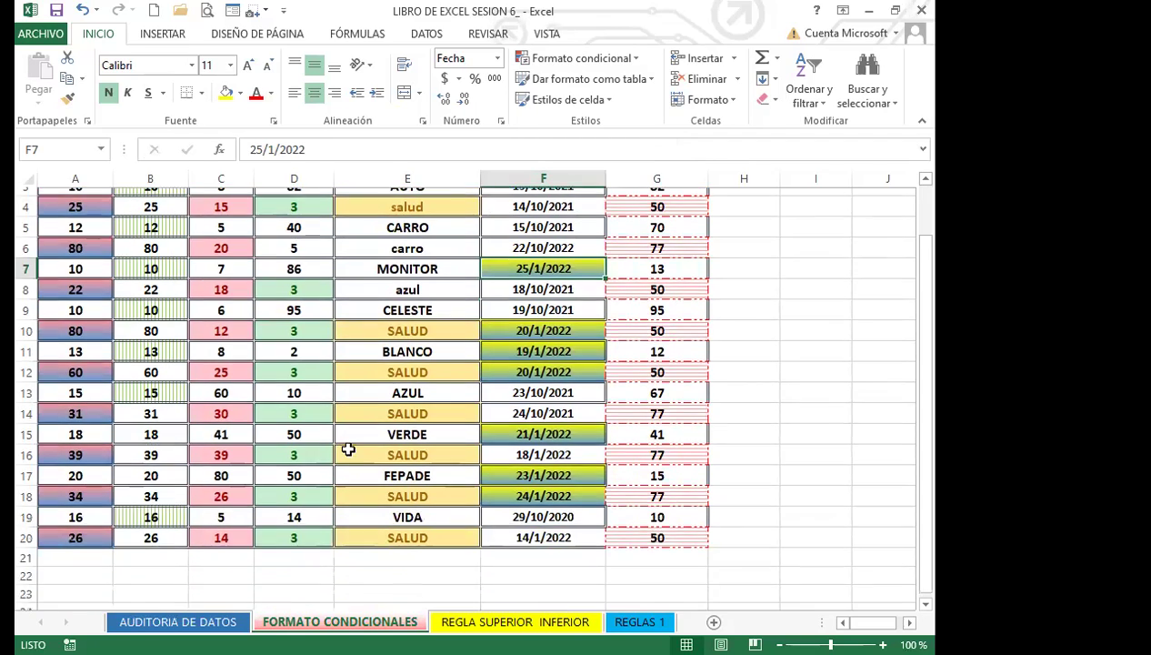
click(361, 477)
scroll(318, 446, up, 3)
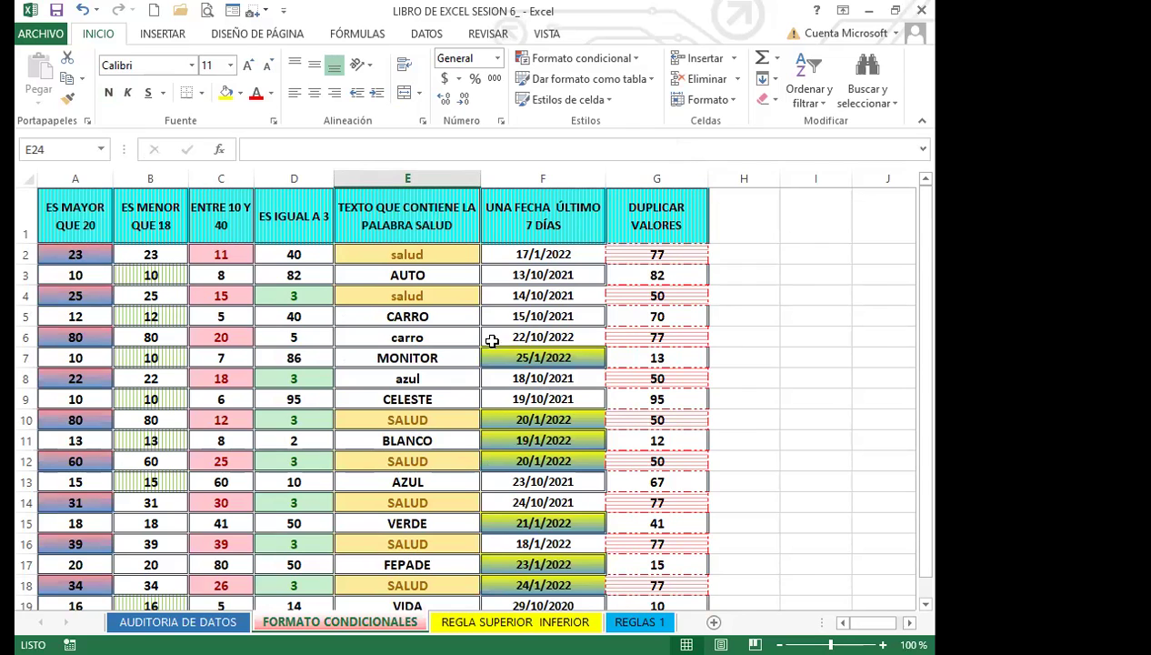
click(640, 58)
click(769, 362)
scroll(329, 433, down, 2)
scroll(246, 510, up, 2)
scroll(419, 391, down, 3)
click(441, 429)
scroll(466, 433, up, 3)
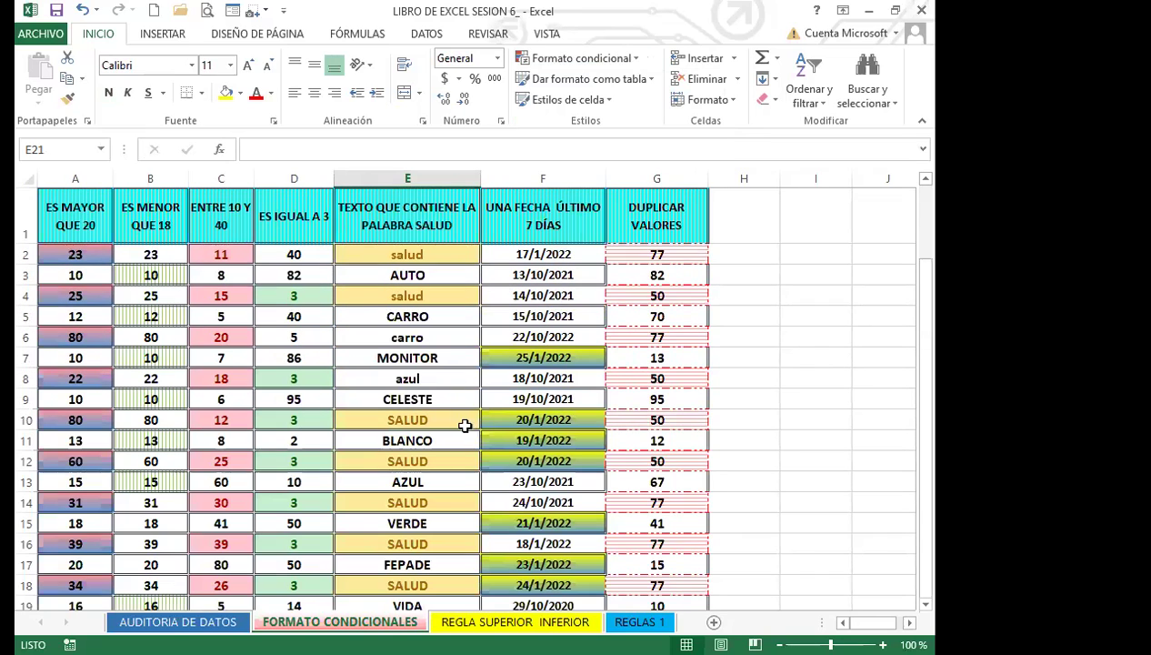
click(632, 257)
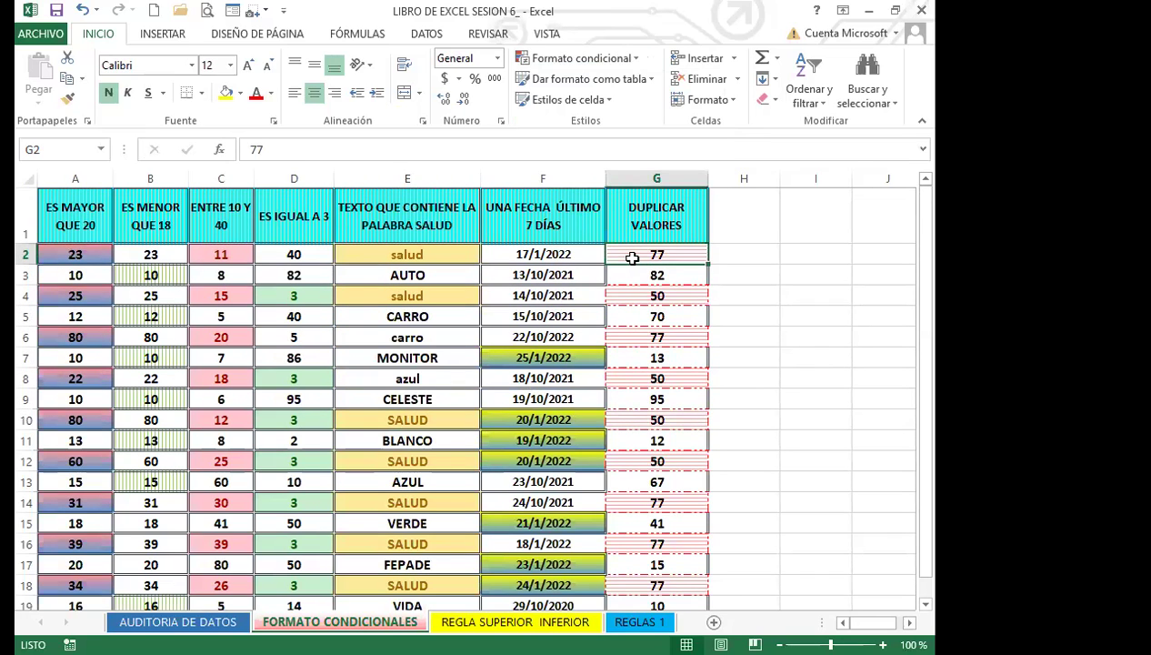
click(767, 284)
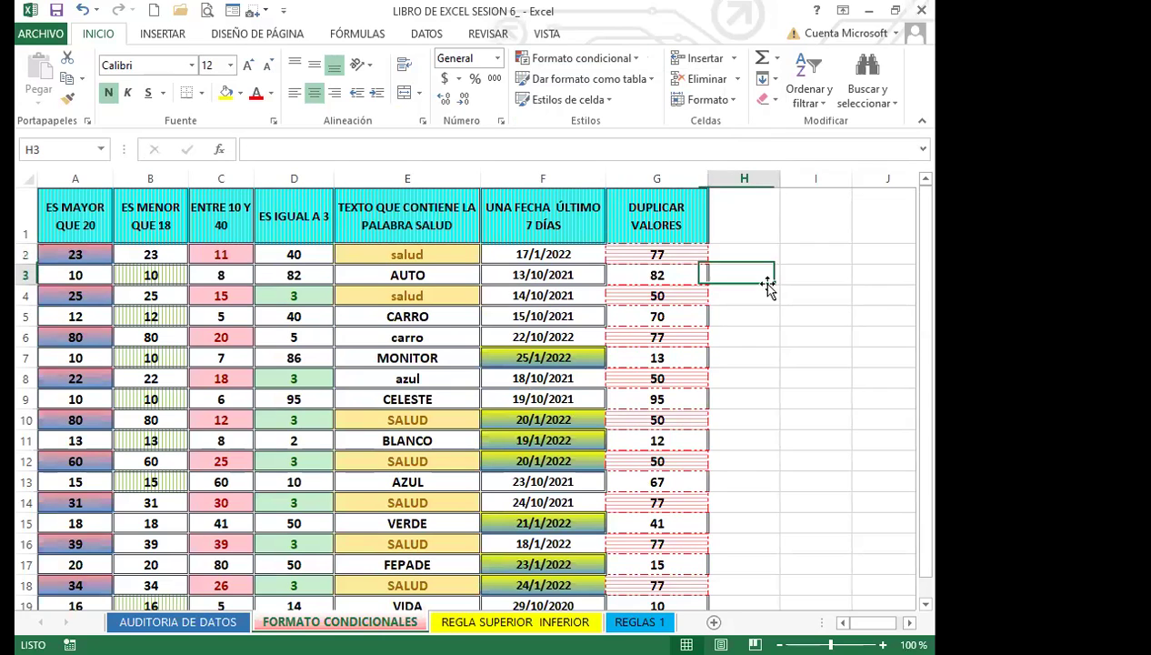
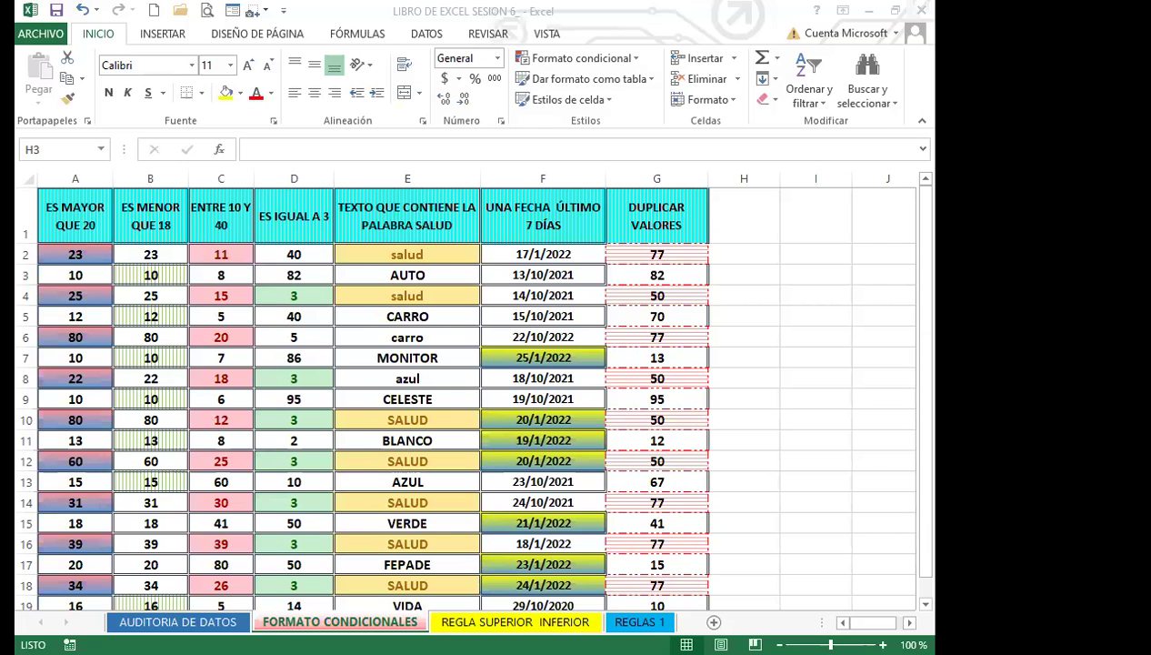
Step: Open the REGLA SUPERIOR INFERIOR sheet at the start of its table
click(515, 622)
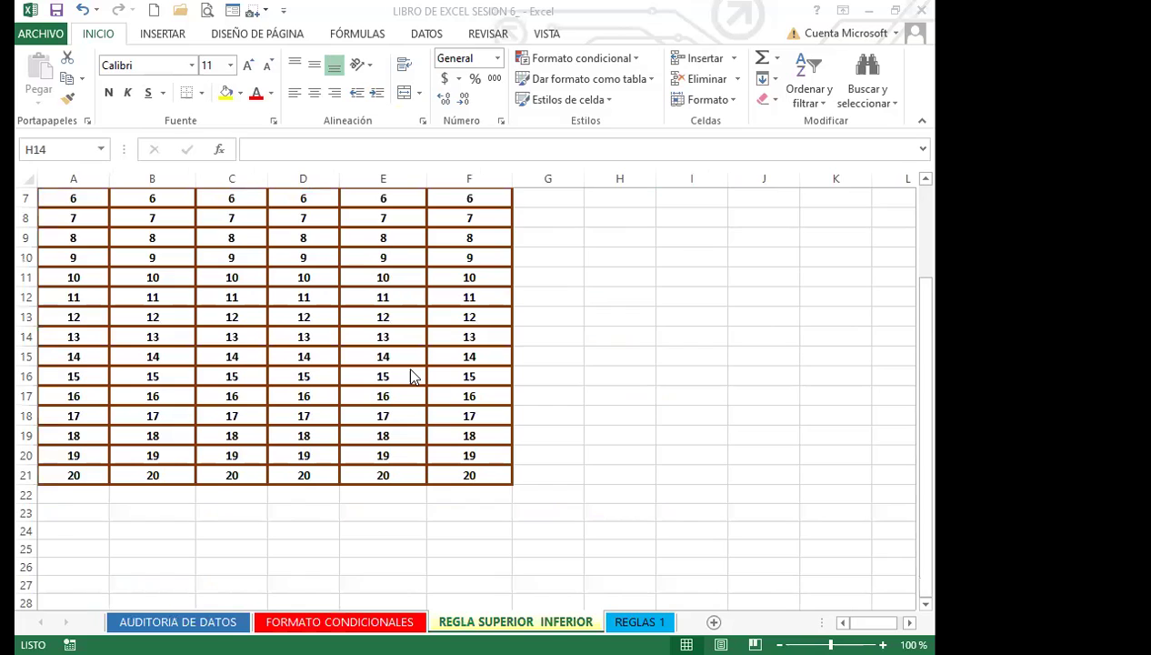
scroll(411, 376, up, 2)
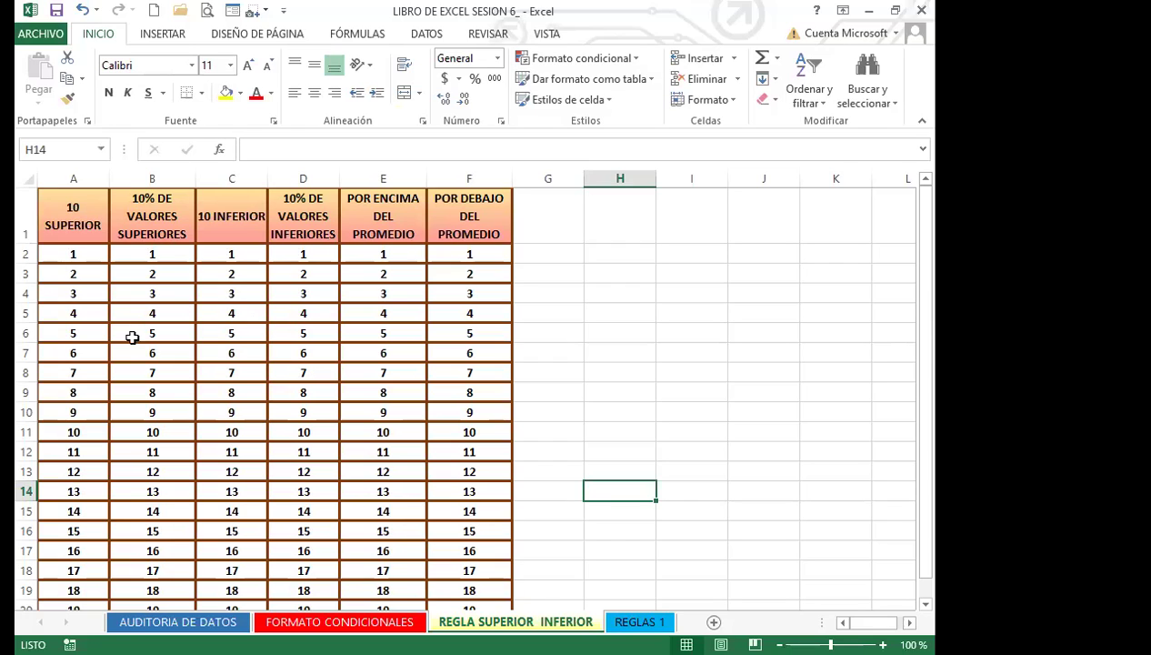
click(96, 331)
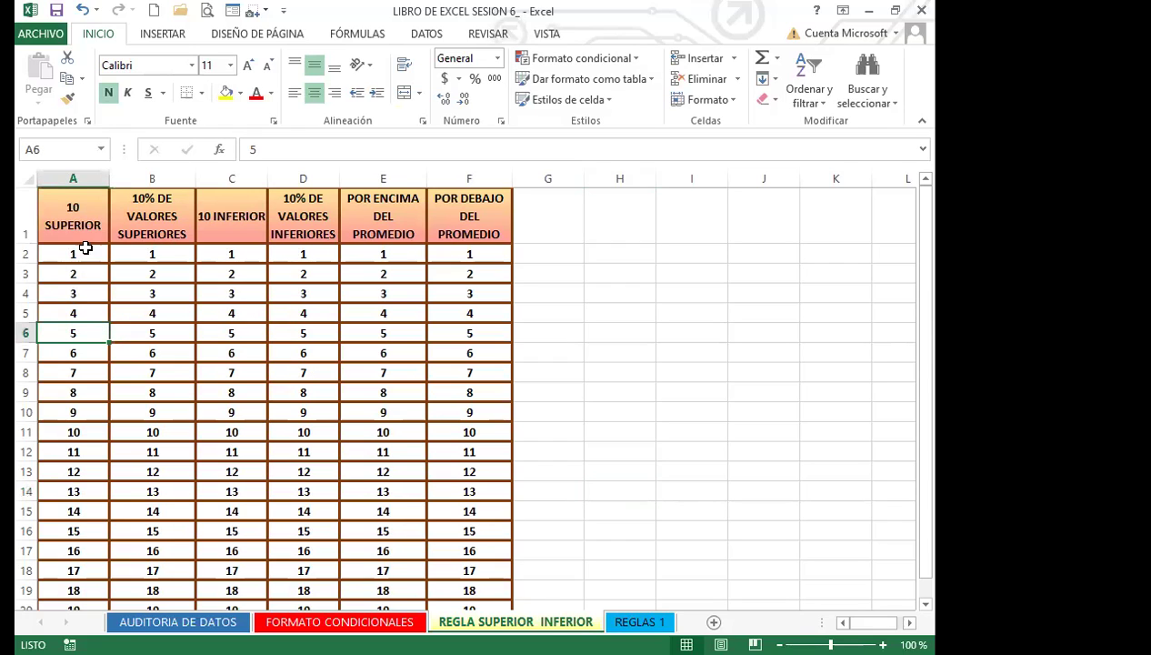
Step: Highlight the values greater than 10 in A2:A21 with the format Relleno rojo claro con texto rojo oscuro
click(80, 256)
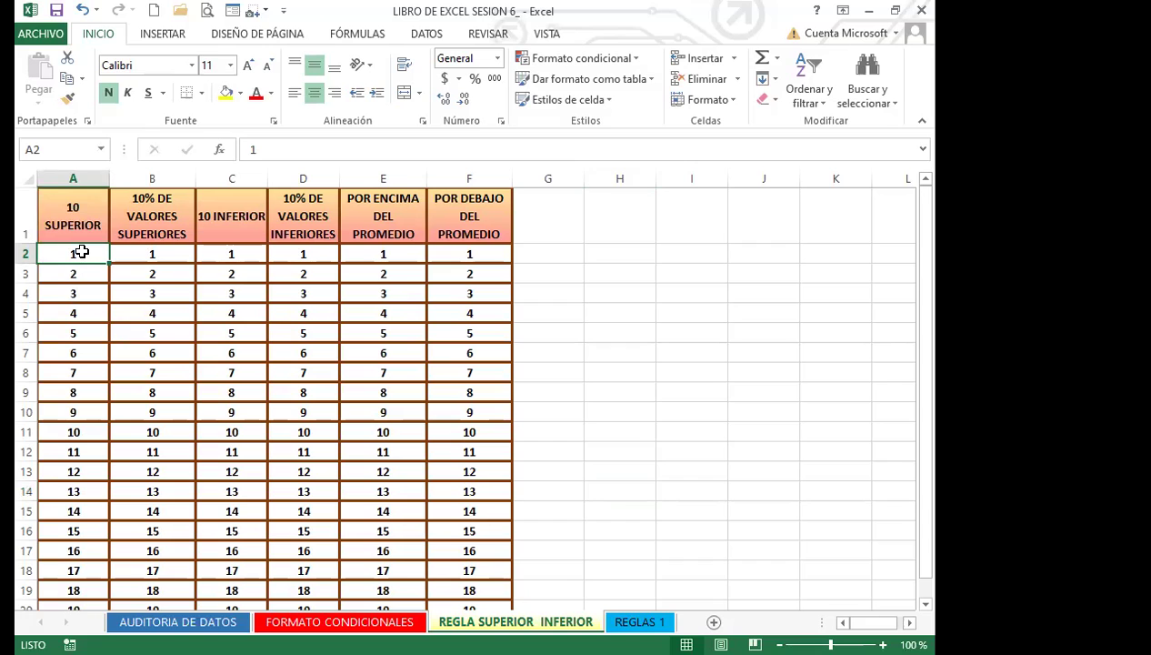
drag(80, 252, 77, 550)
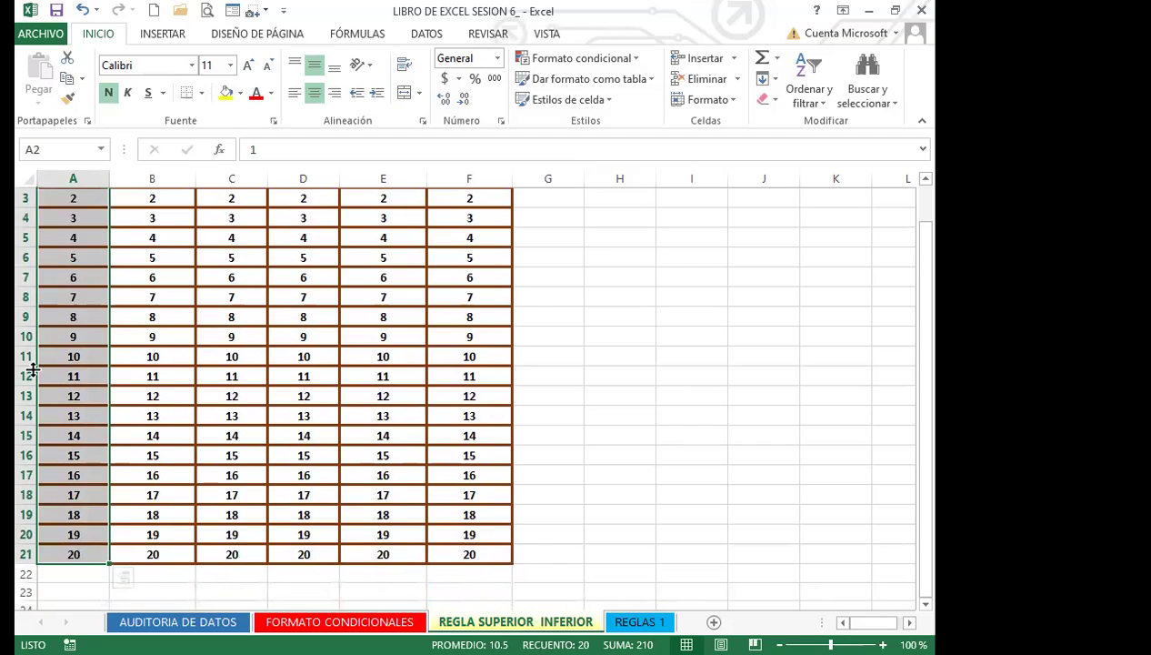
scroll(33, 369, up, 1)
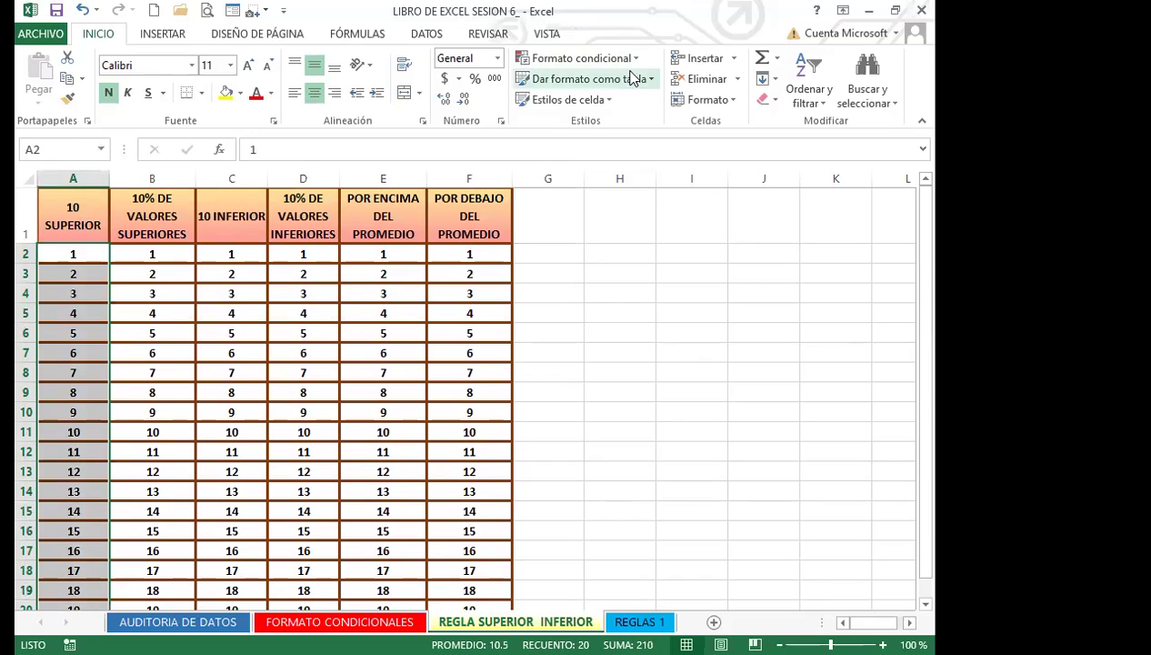
click(635, 61)
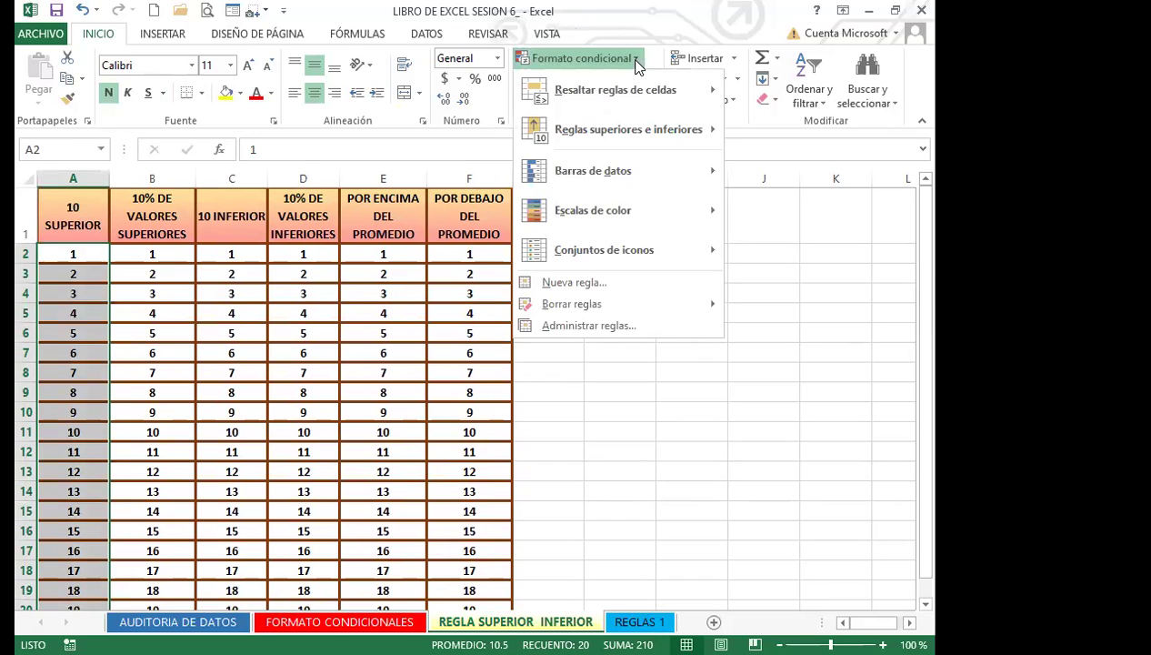
mouse_move(635, 94)
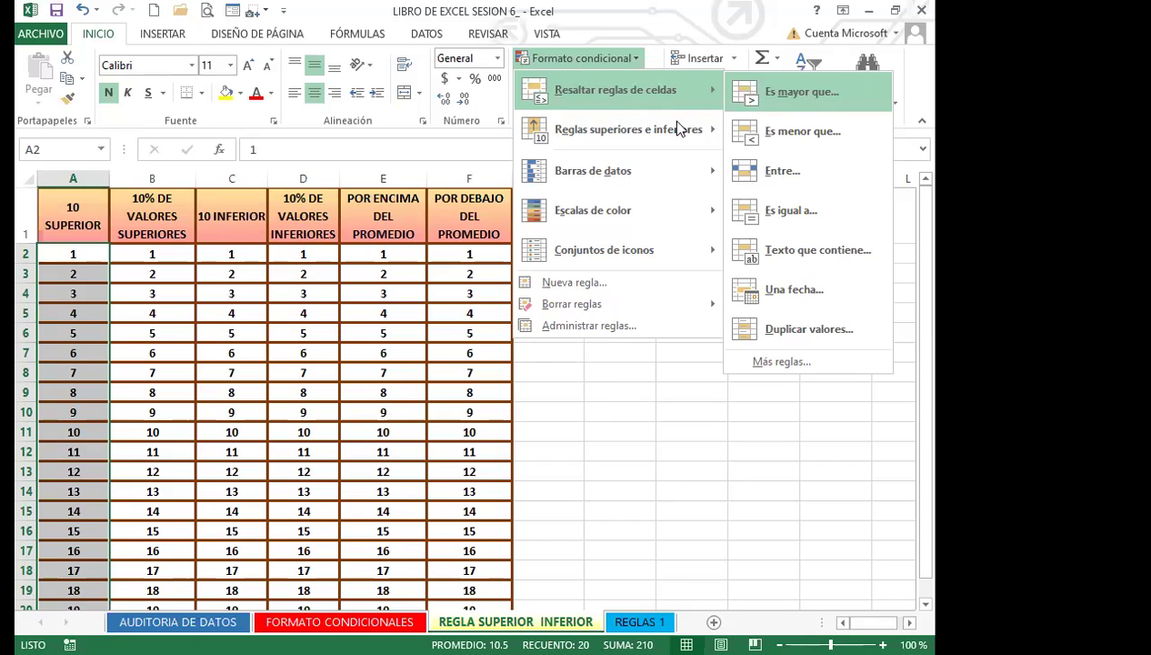
key(Return)
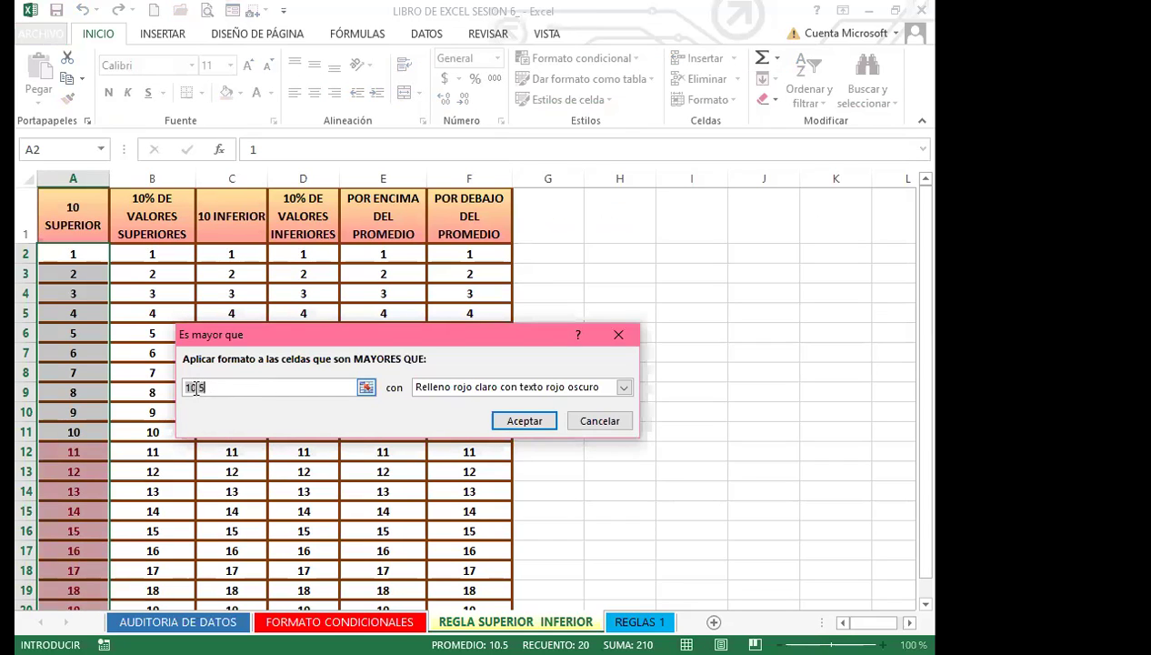
key(BackSpace)
key(BackSpace)
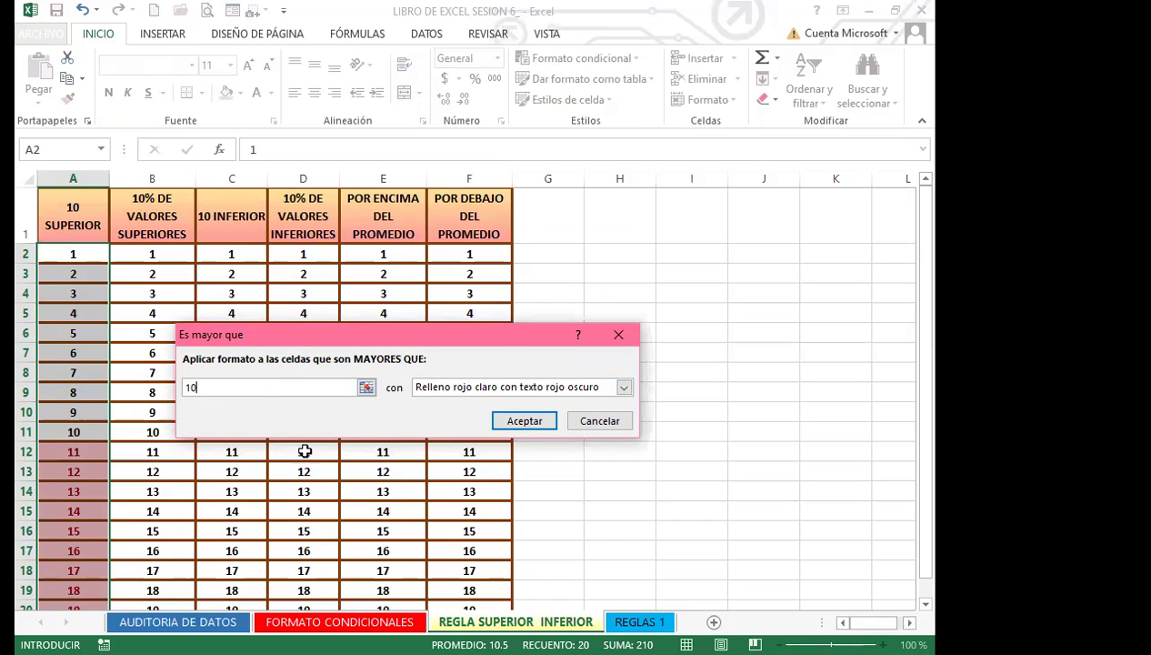
click(524, 420)
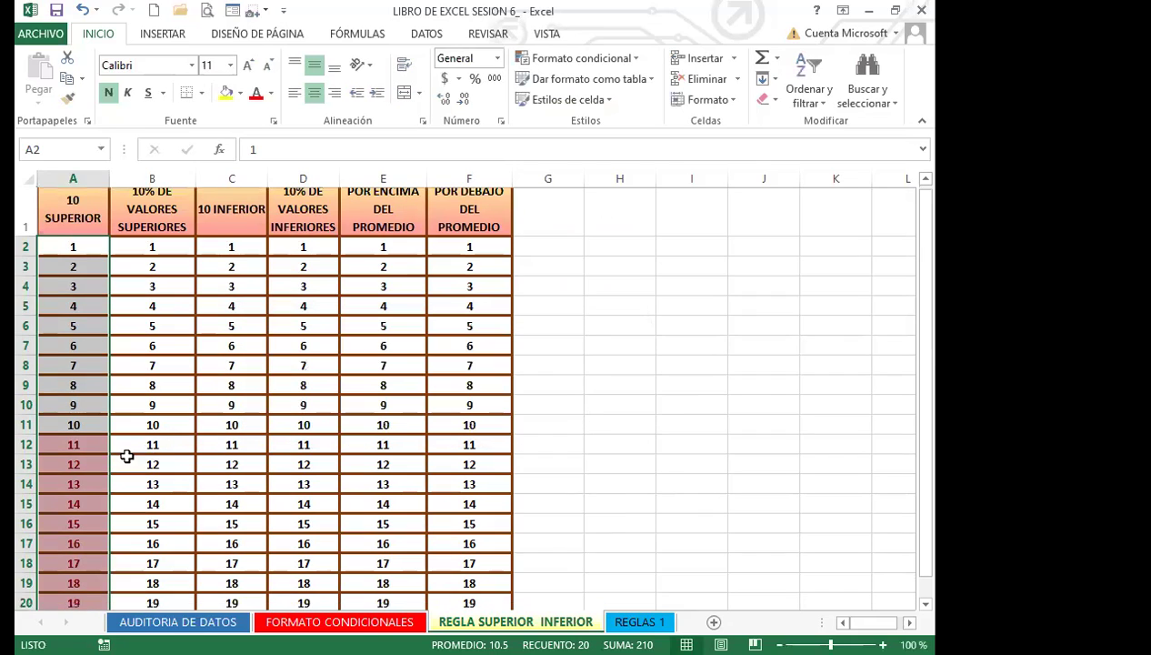
scroll(105, 456, down, 2)
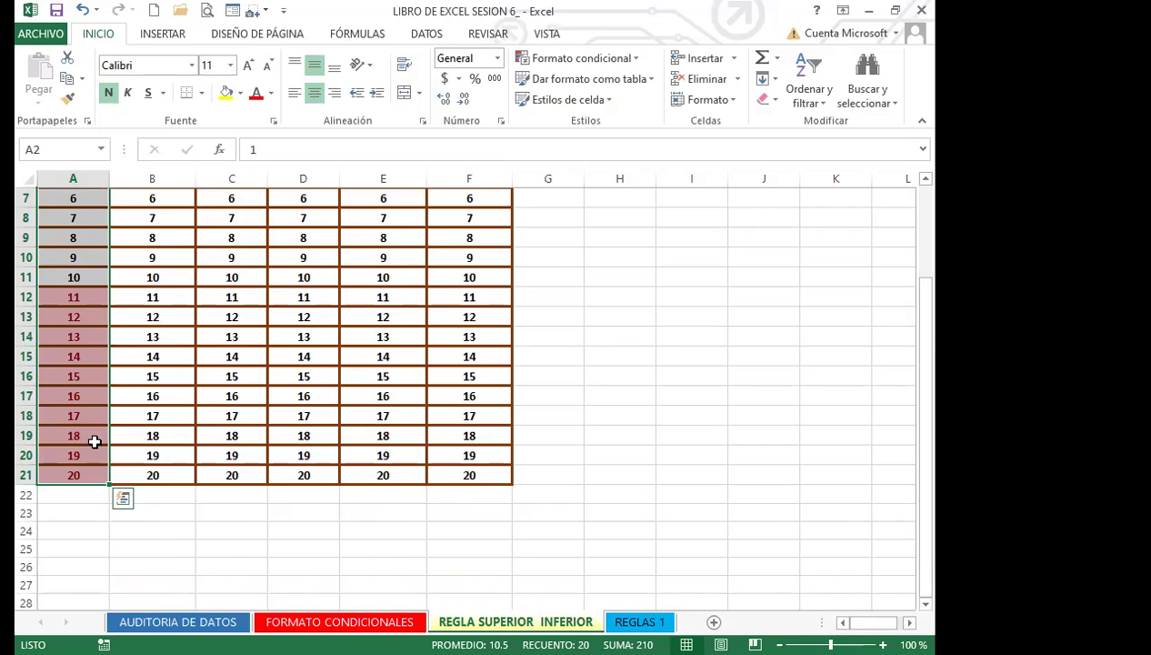
scroll(92, 439, up, 2)
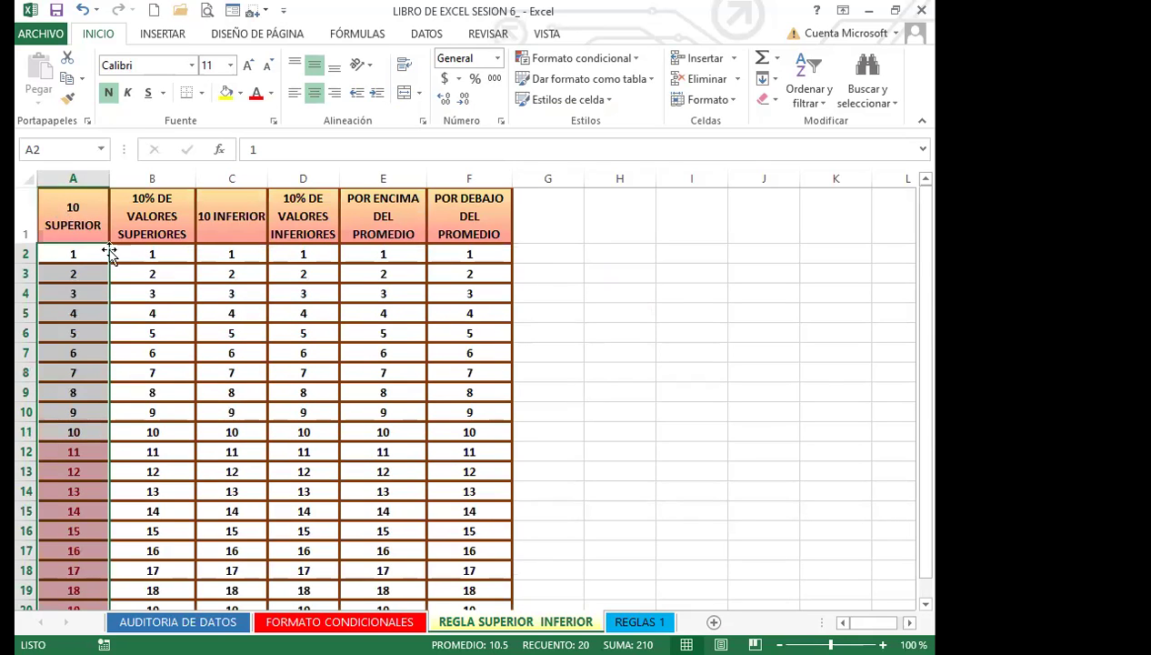
Step: Apply a 10% de valores superiores rule to B2:B21 with the format Relleno verde con texto verde oscuro
drag(170, 252, 149, 553)
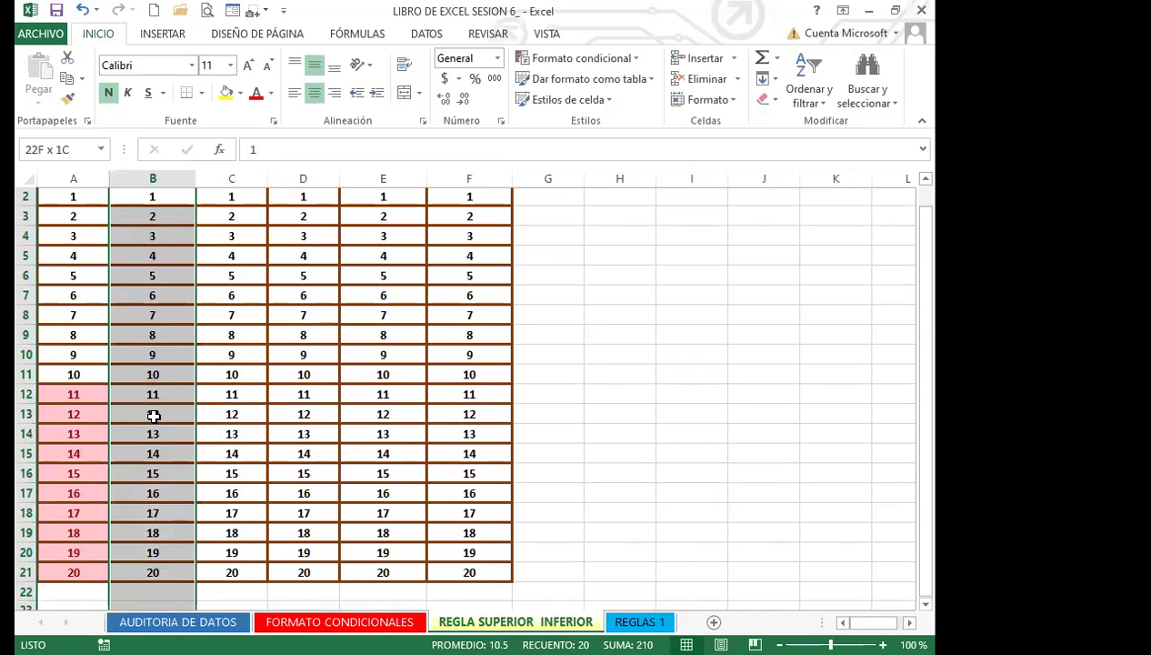
scroll(168, 391, down, 2)
scroll(150, 280, up, 3)
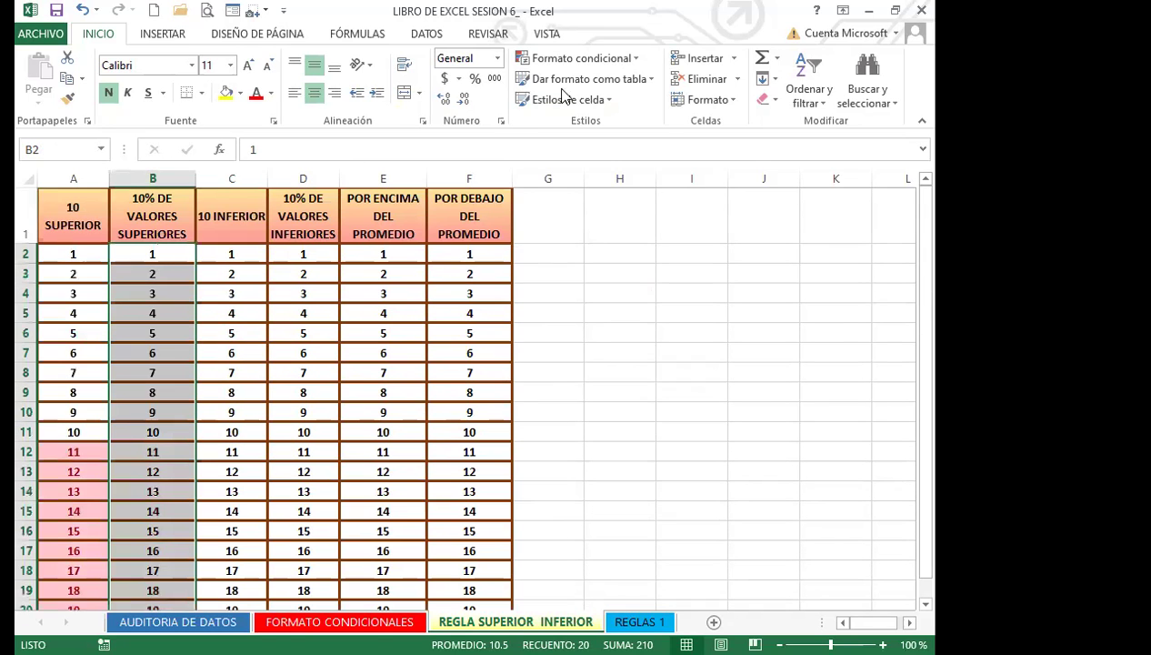
click(640, 65)
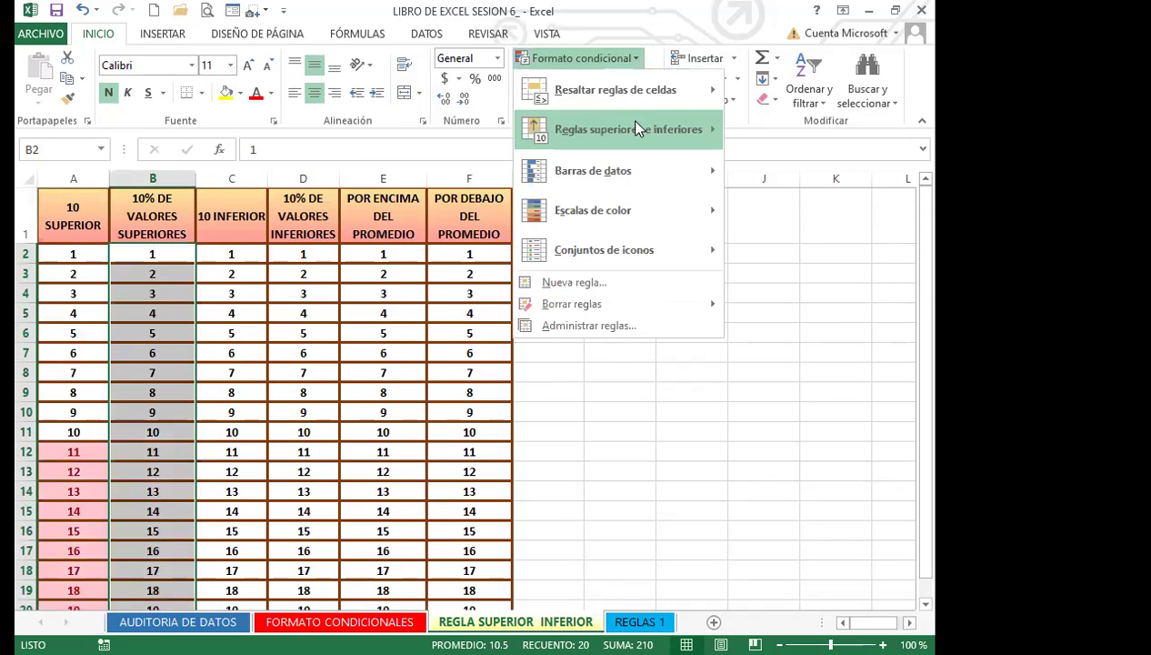
mouse_move(688, 128)
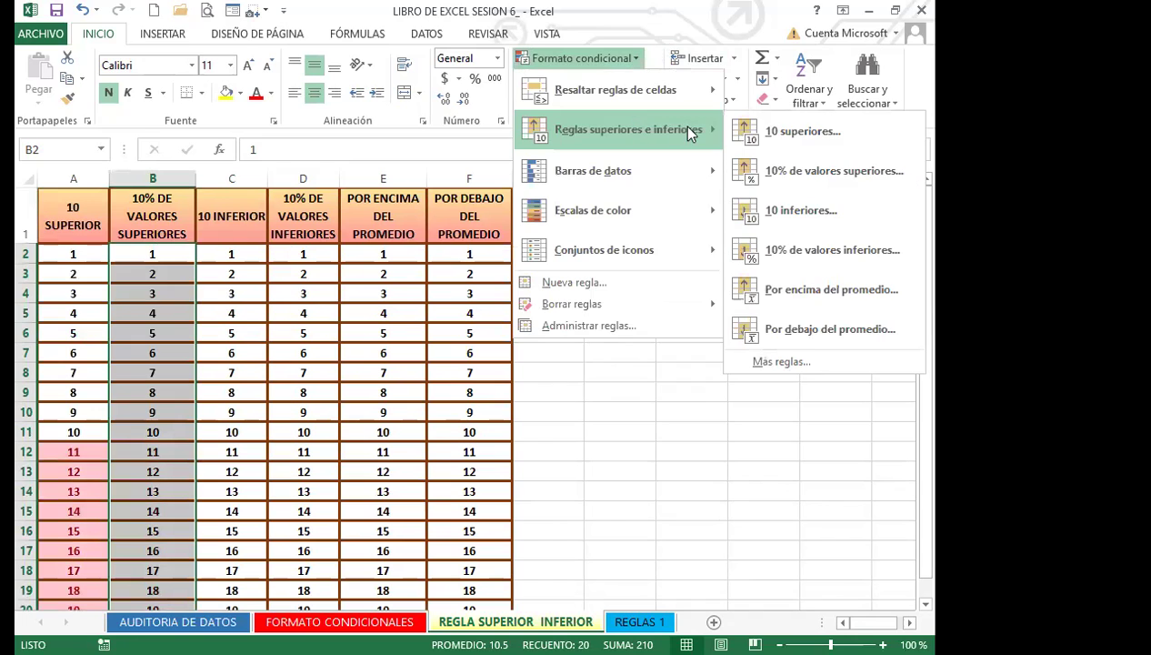
click(812, 175)
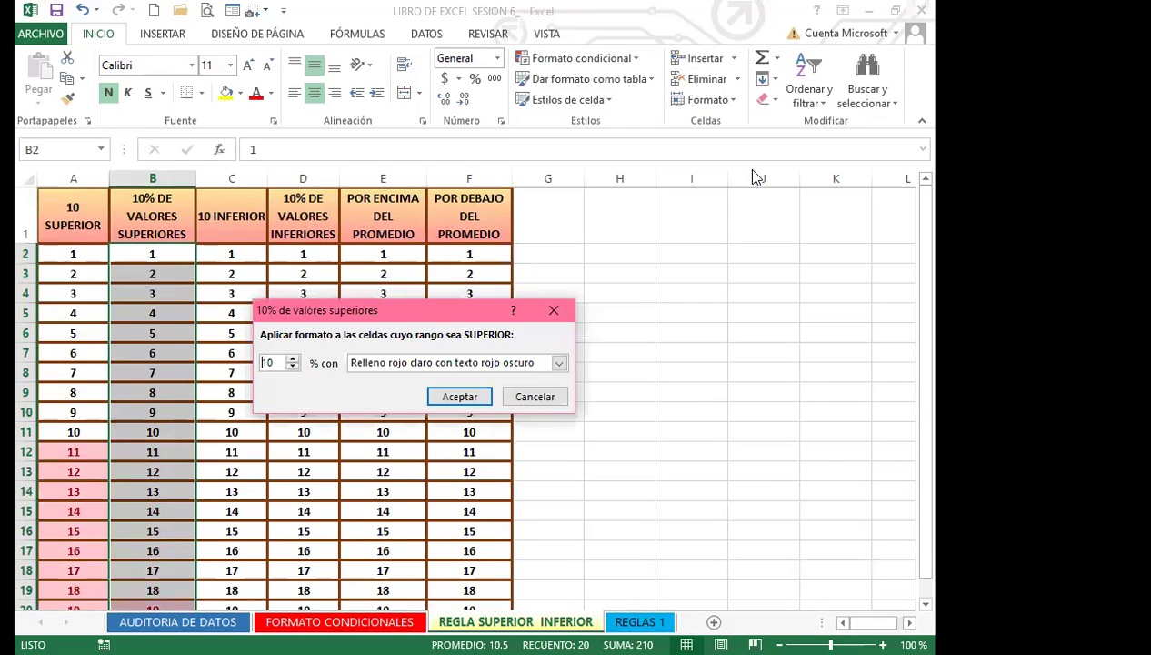
click(294, 359)
click(292, 359)
click(560, 363)
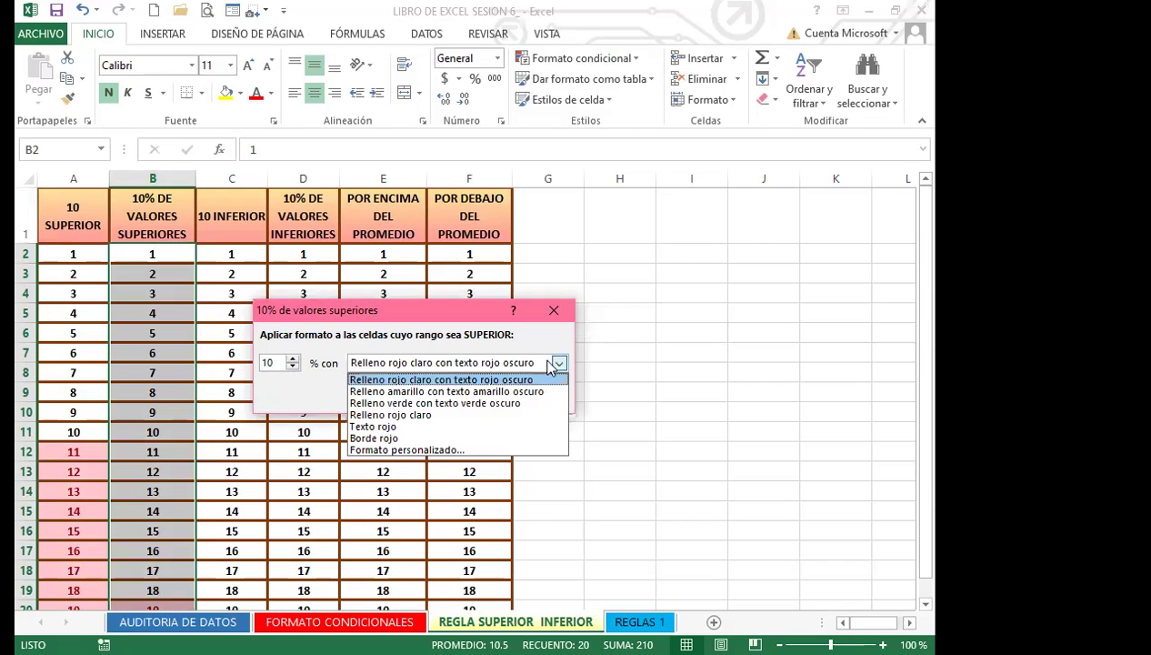
click(432, 402)
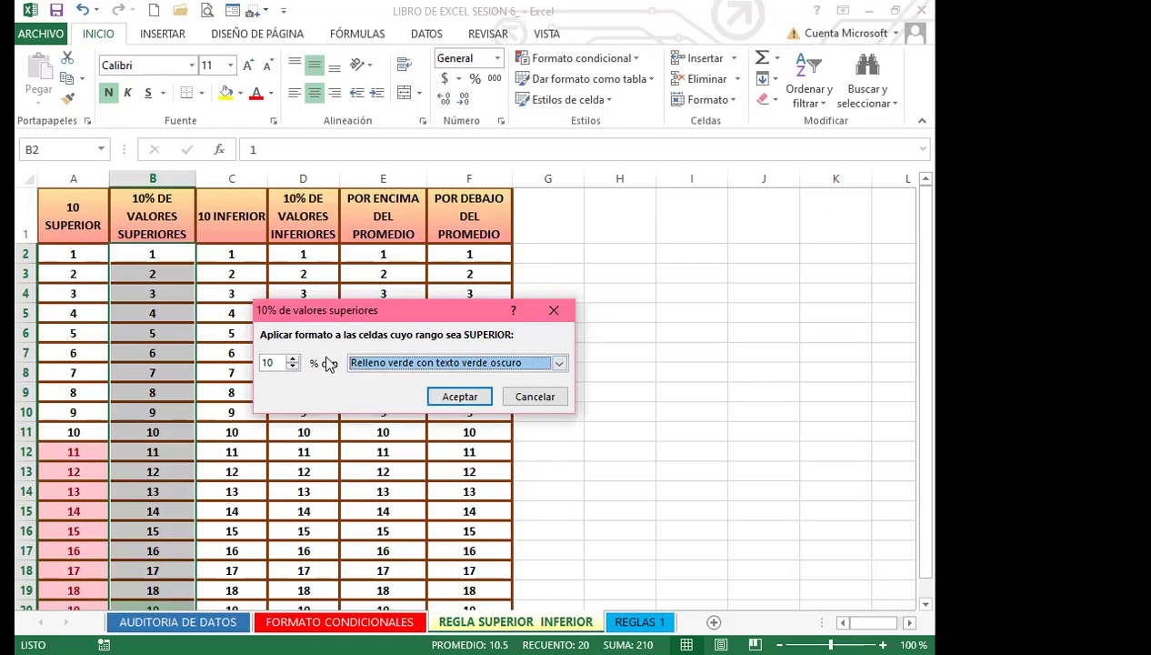
click(460, 393)
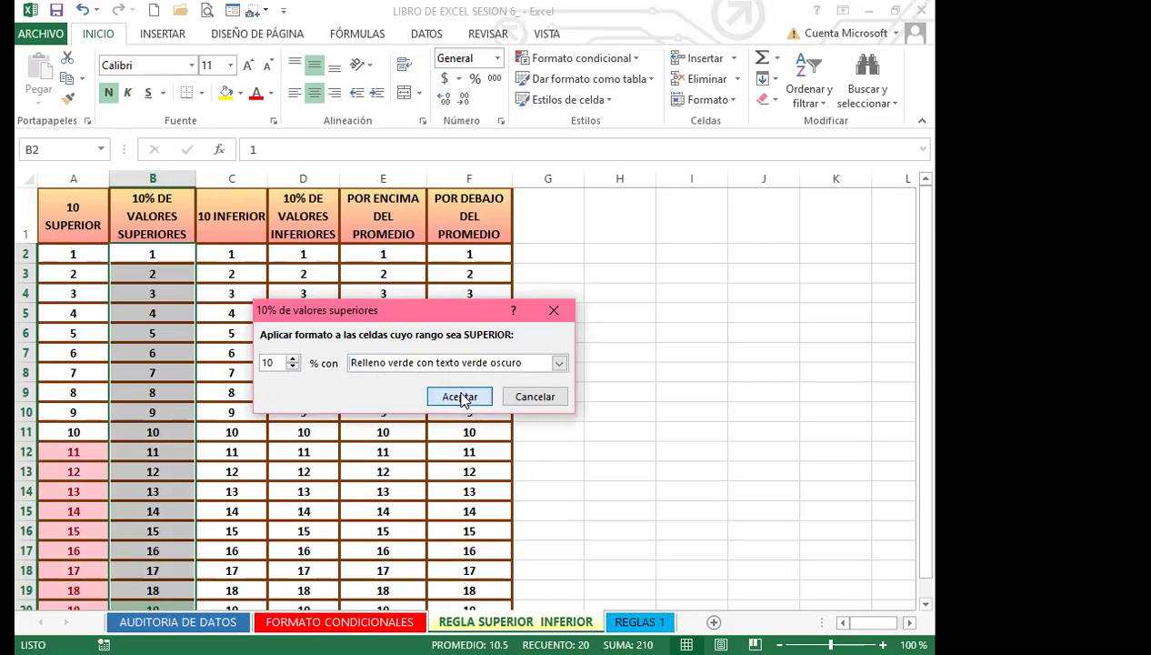
scroll(131, 384, down, 2)
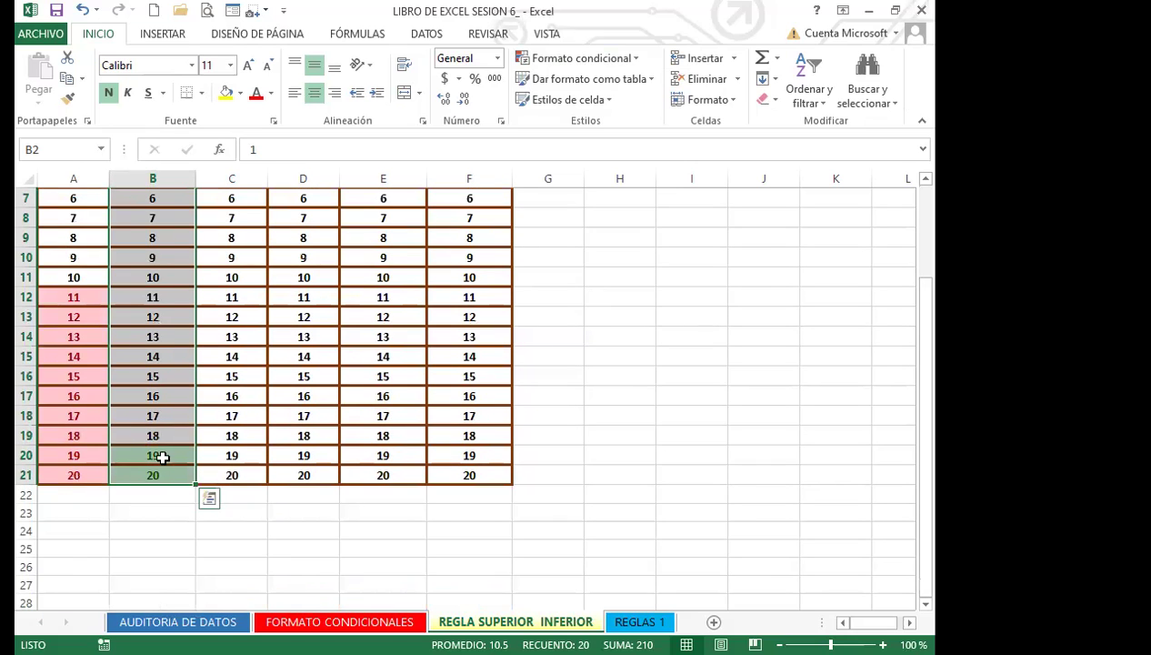
scroll(157, 429, up, 2)
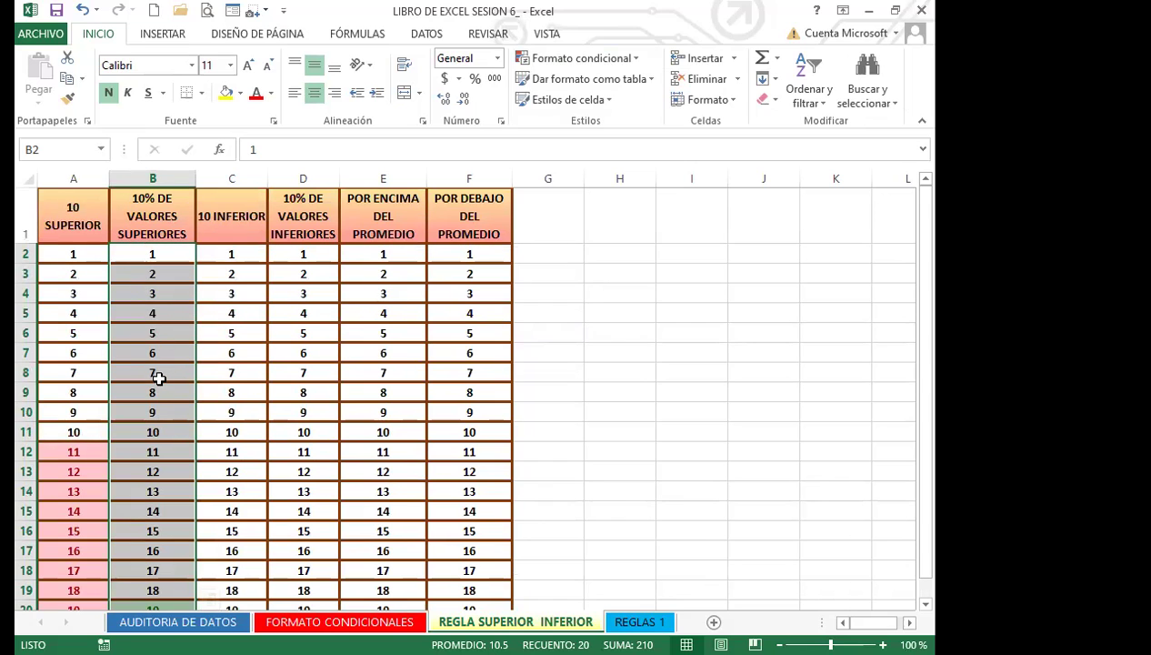
Step: Apply a 10 inferiores rule with value 10 to C2:C21 using the format Relleno amarillo con texto amarillo oscuro
drag(250, 253, 256, 516)
key(shift+Down)
key(shift+Down)
key(shift+Down)
key(shift+Down)
key(shift+Down)
key(shift+Down)
key(shift+Down)
key(shift+Down)
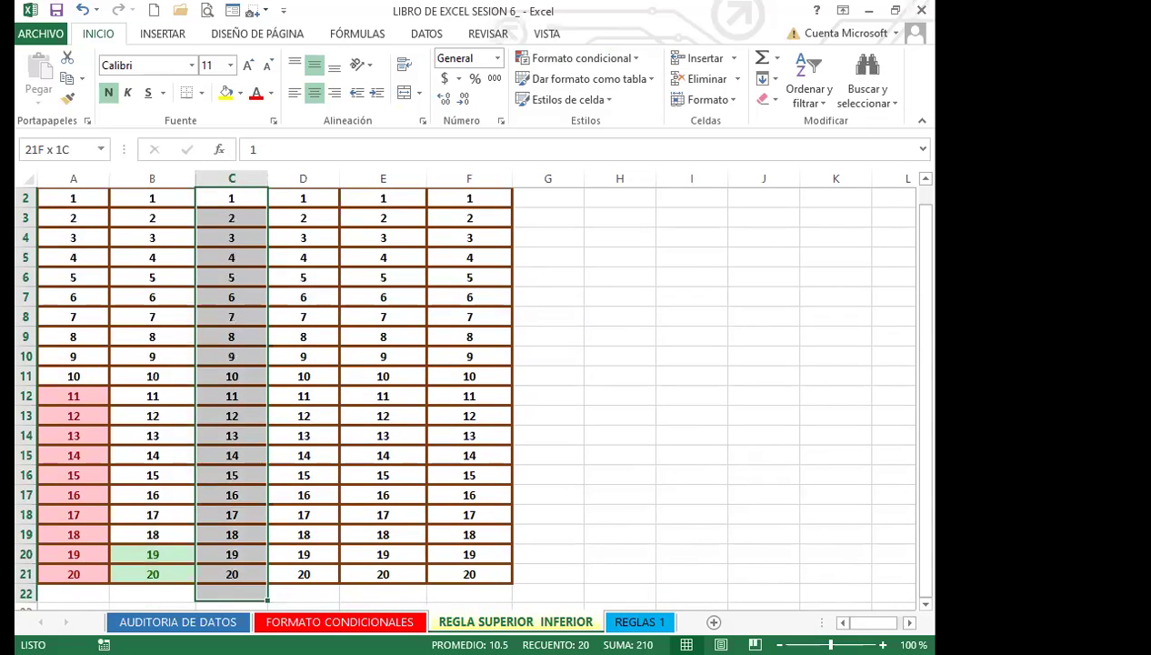
scroll(697, 394, up, 1)
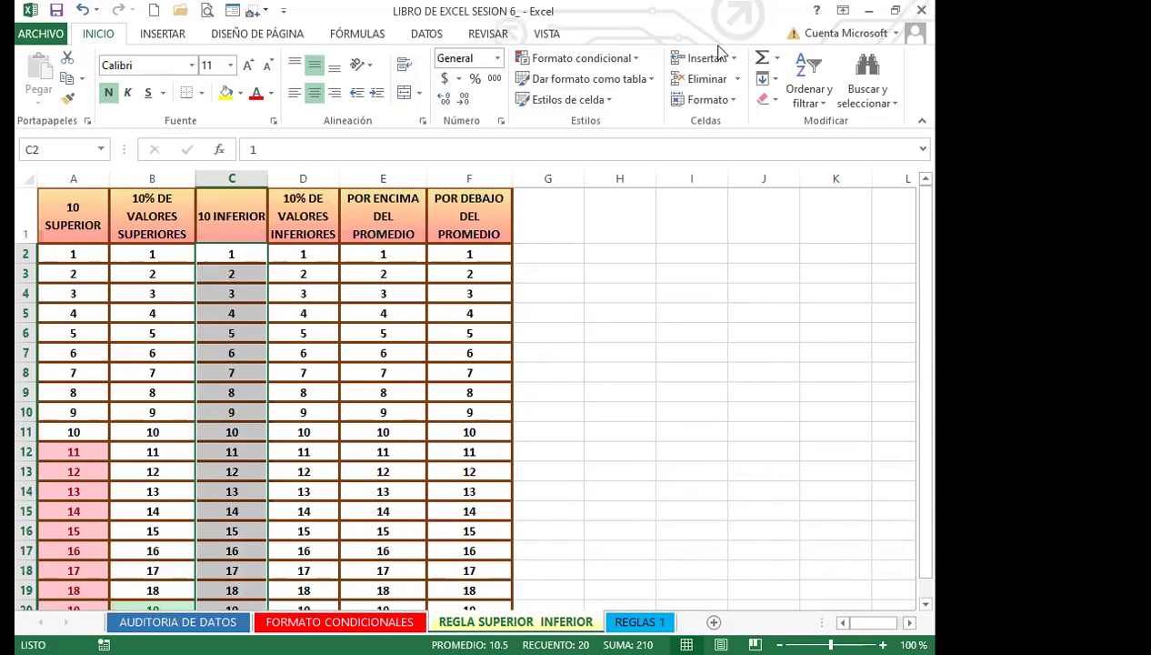
click(633, 57)
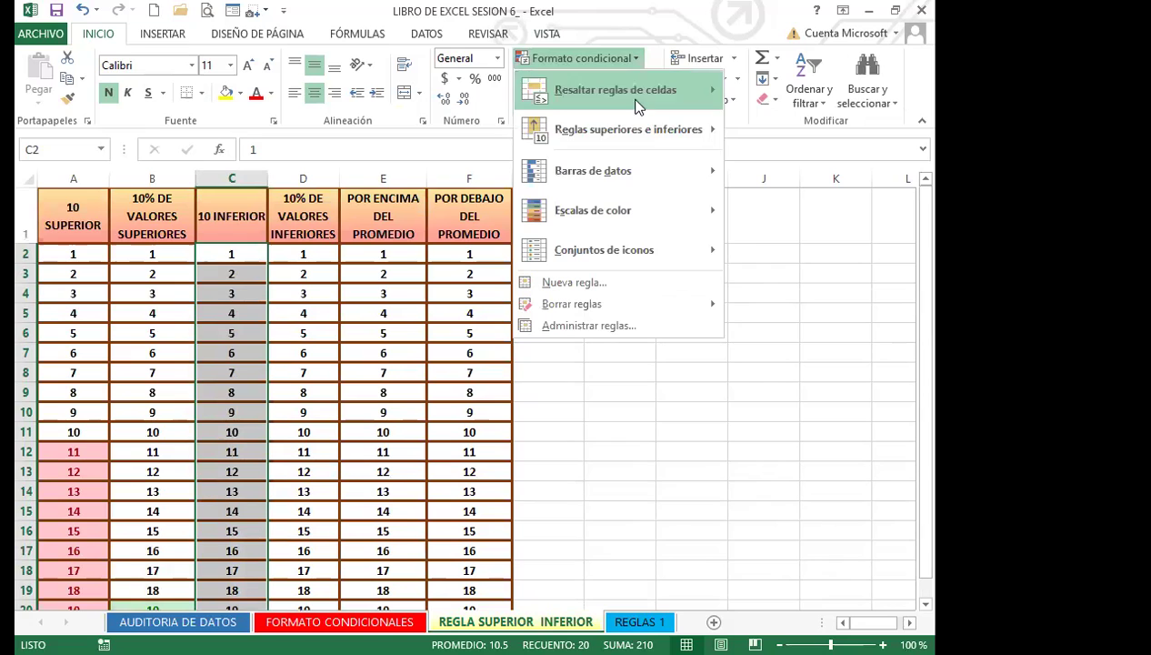
mouse_move(637, 128)
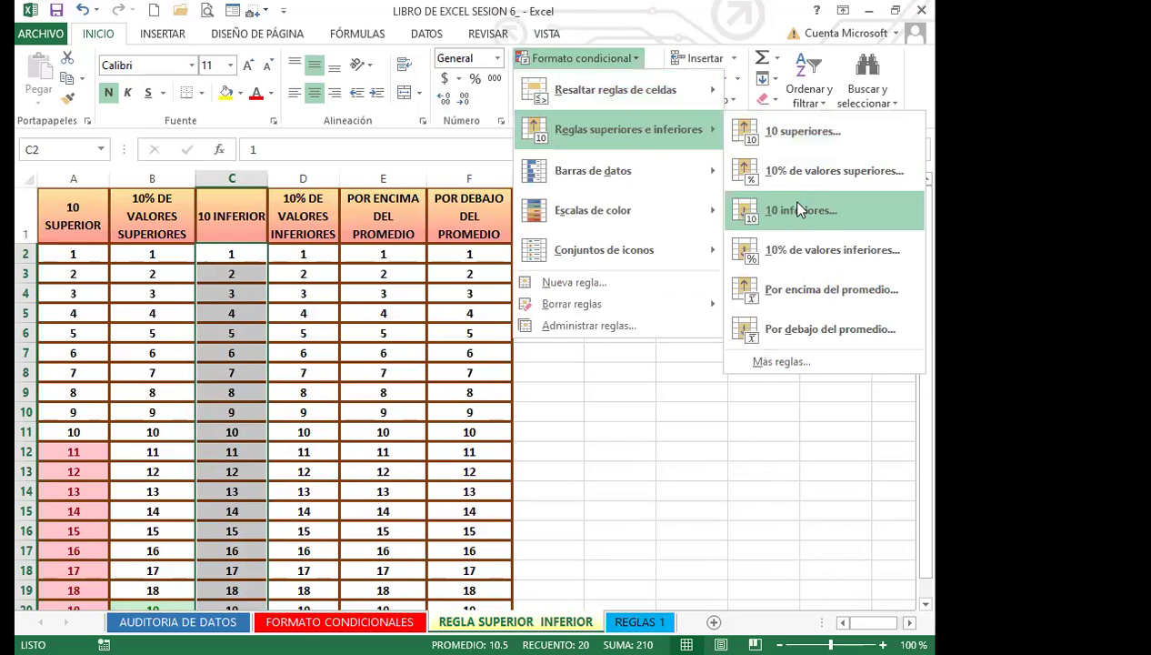
click(776, 216)
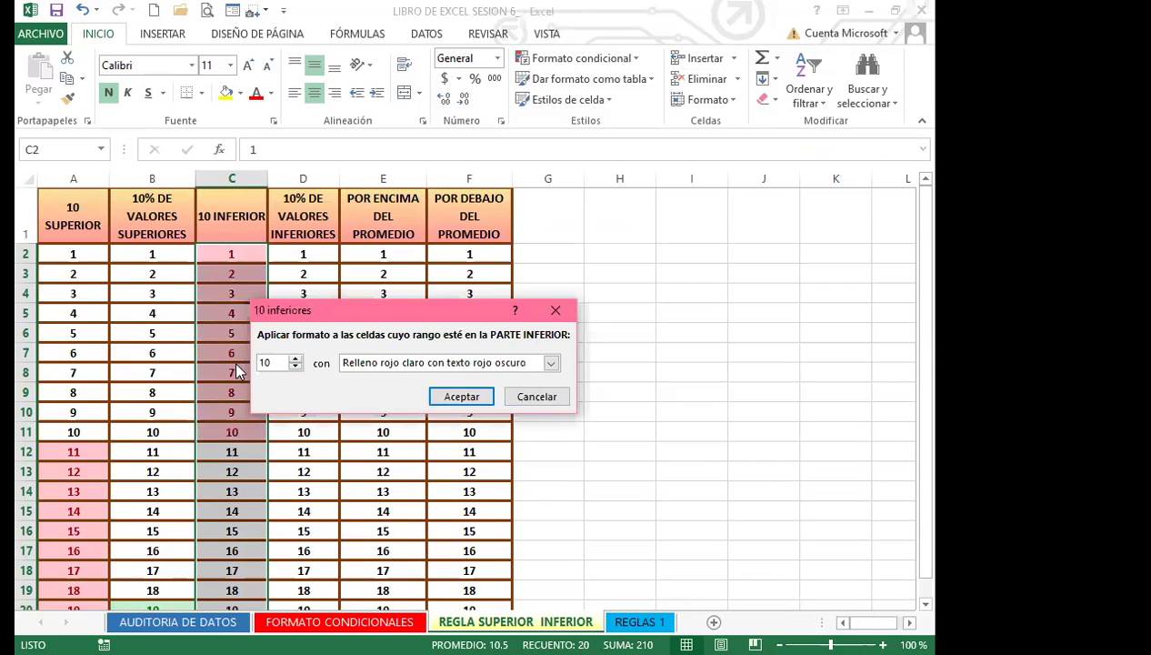
click(551, 362)
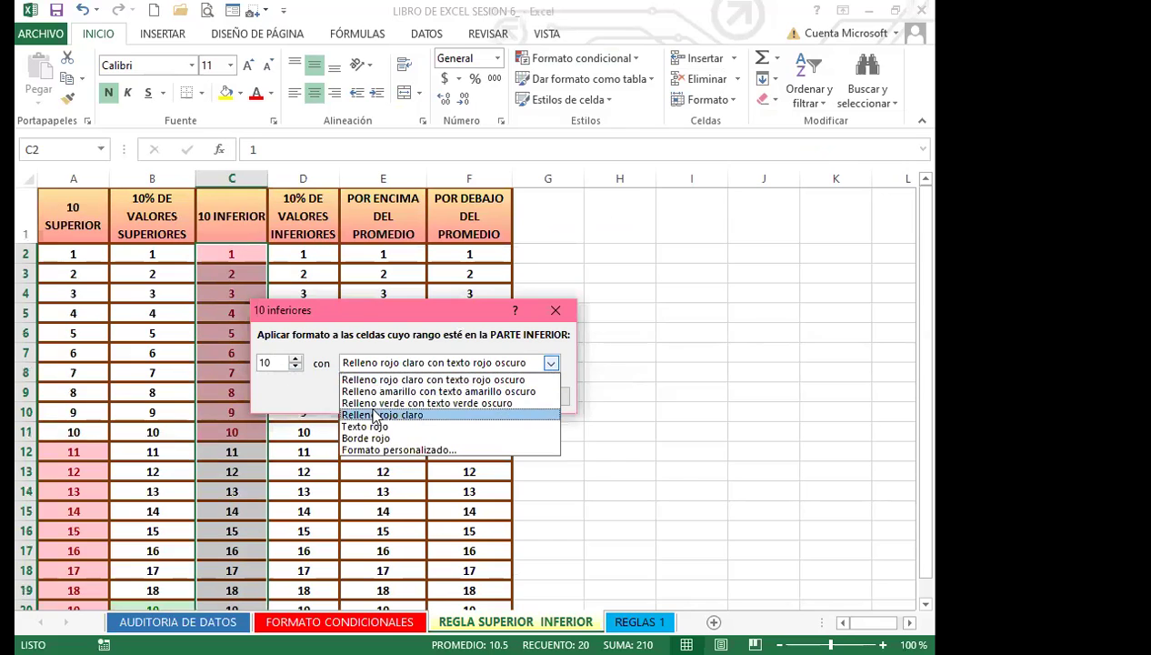
click(404, 392)
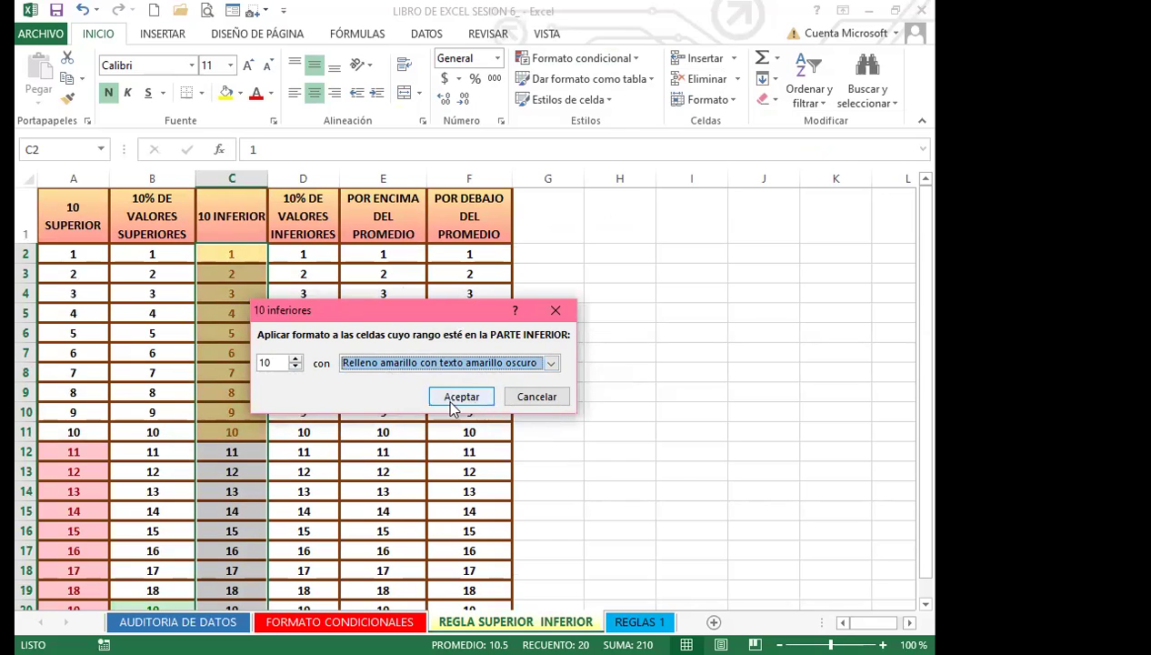
click(450, 398)
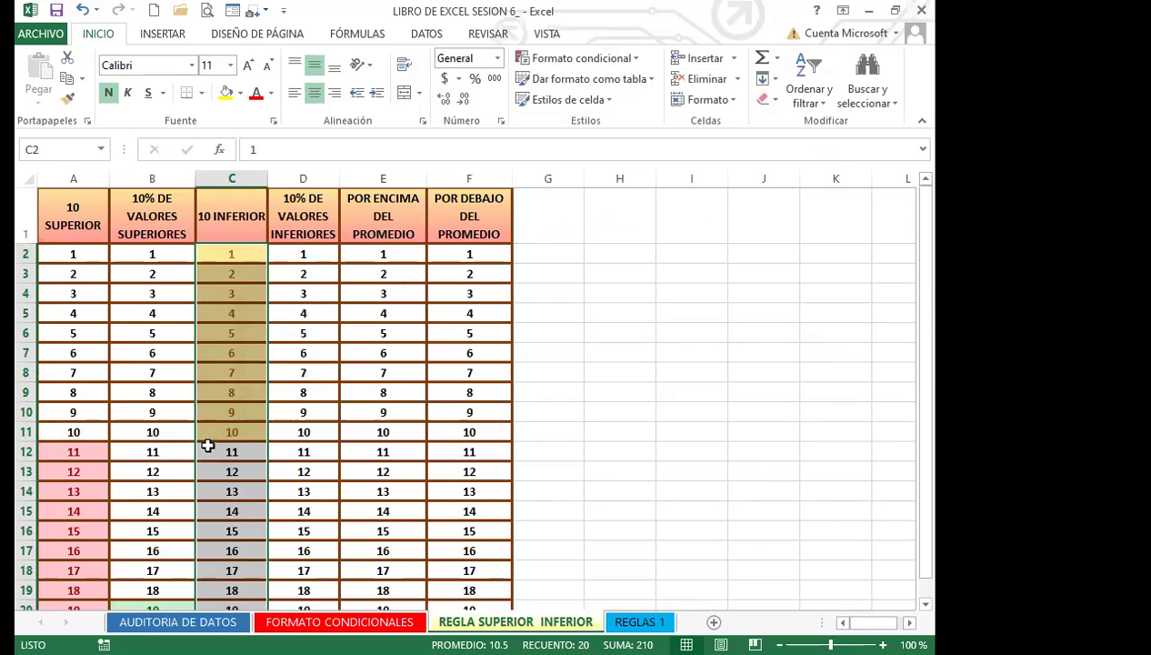
scroll(214, 451, down, 2)
scroll(214, 452, up, 2)
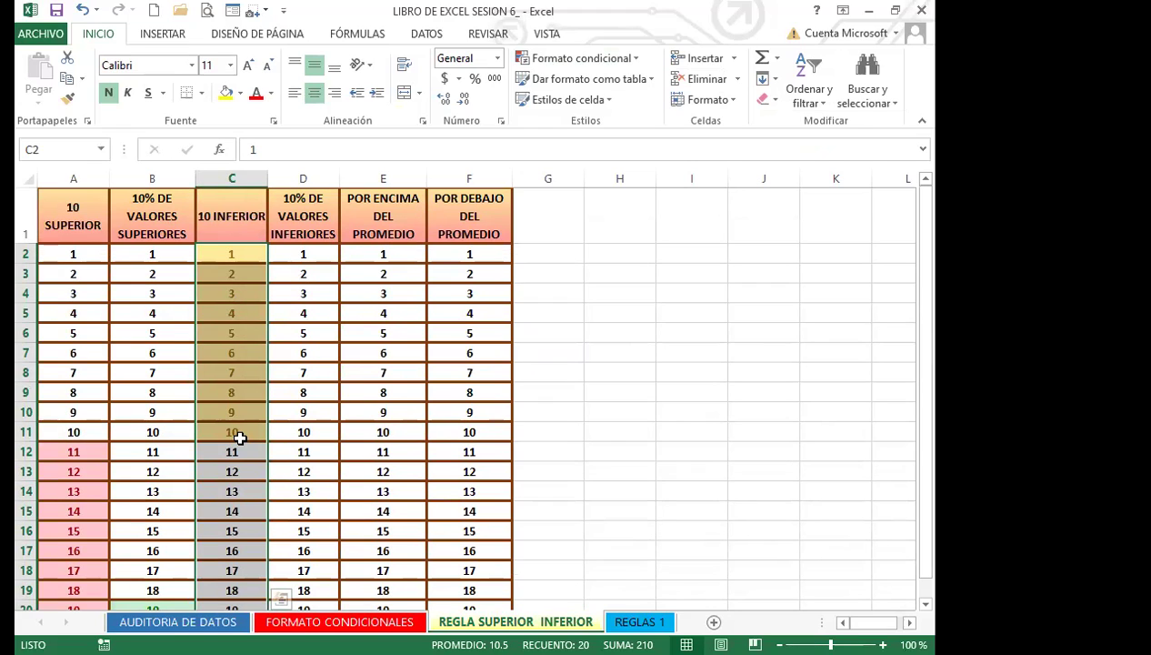
Step: Apply a 10% de valores inferiores rule at 10% to D2:D21 with a custom format using a medium blue fill
drag(310, 255, 304, 595)
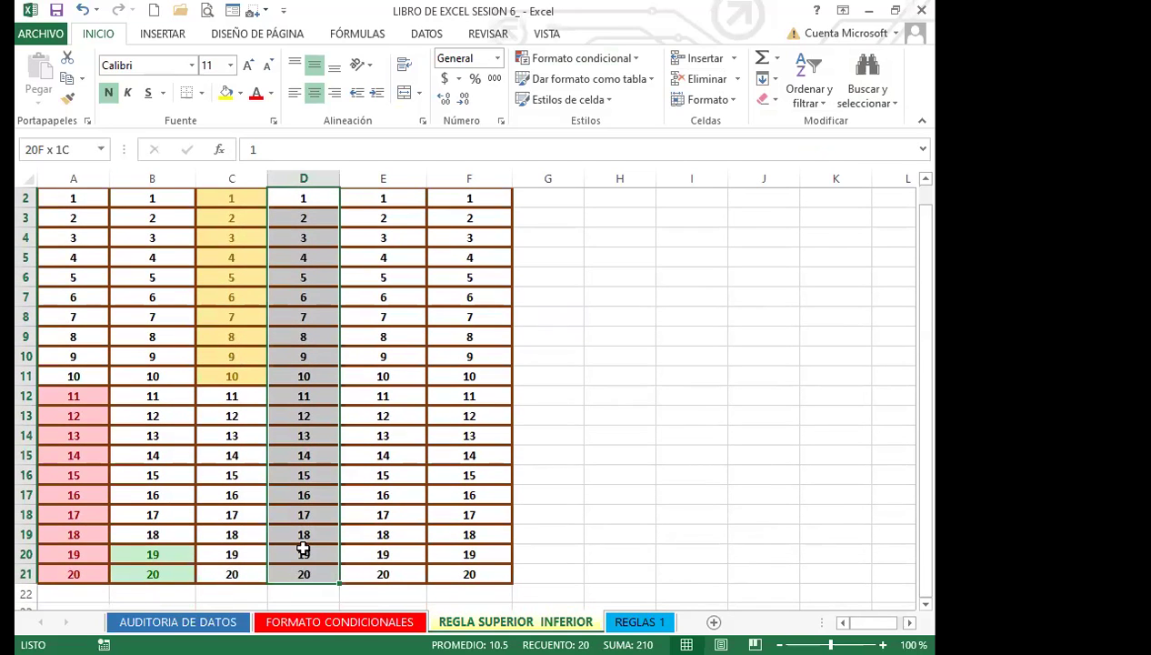
drag(304, 547, 303, 591)
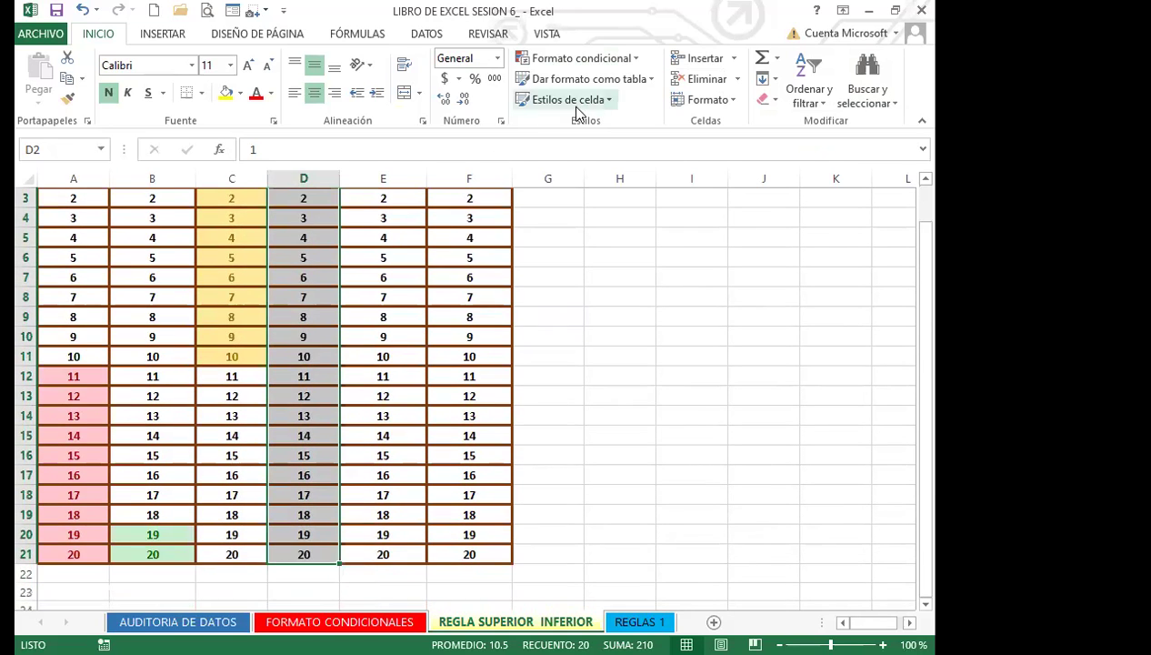
click(637, 58)
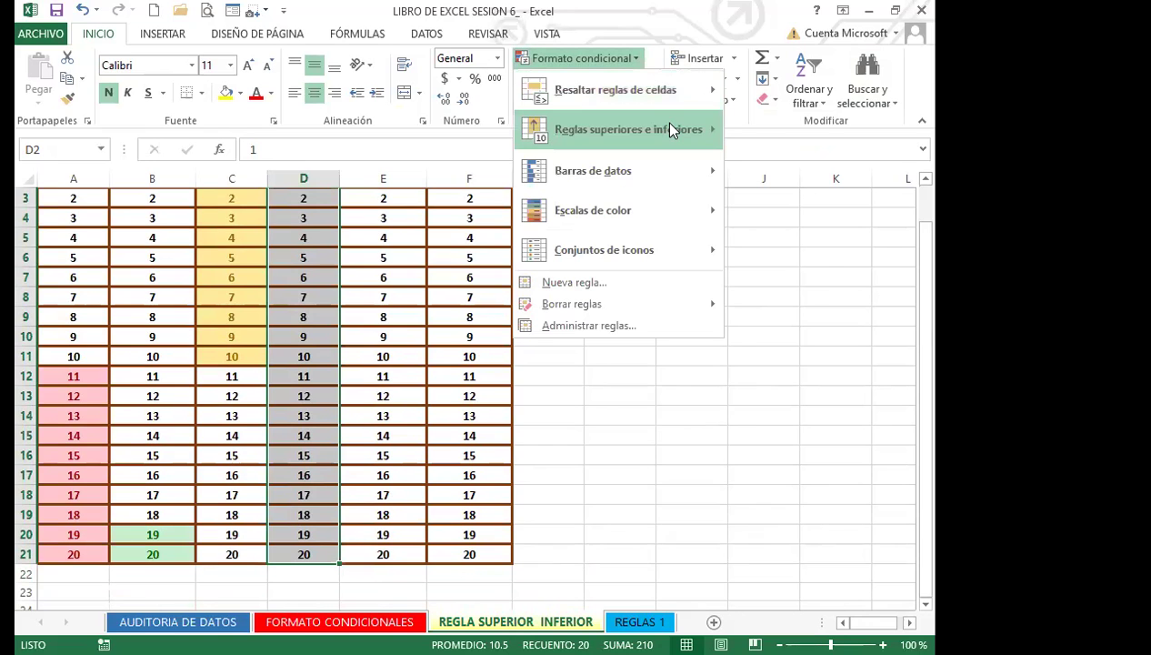
mouse_move(670, 130)
click(832, 255)
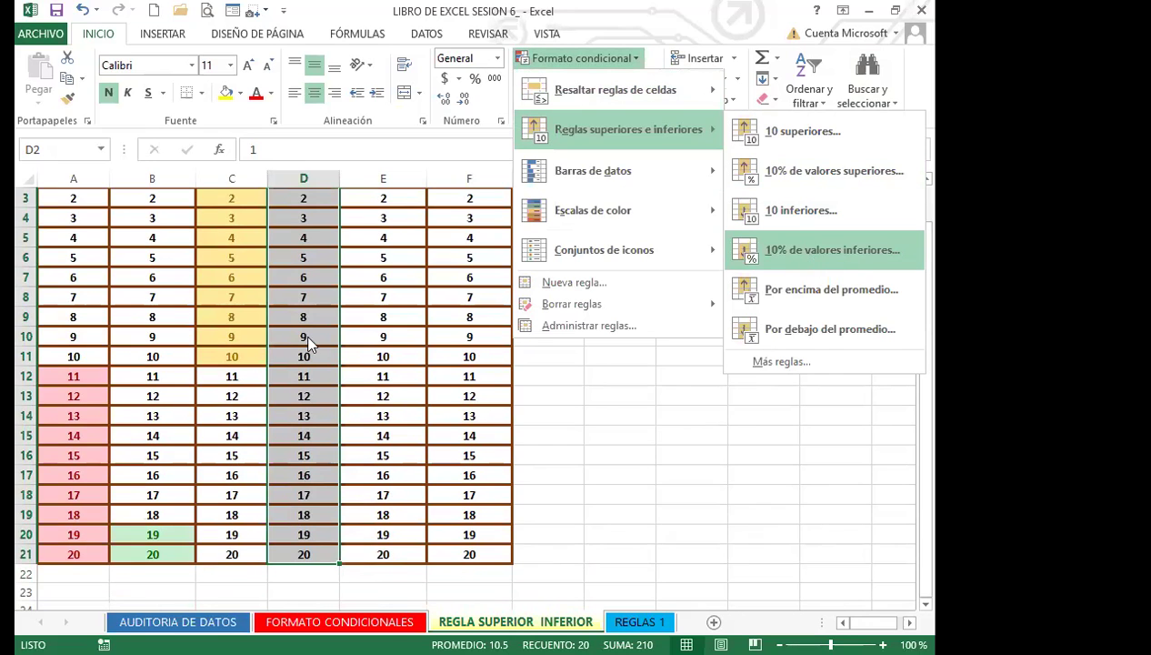
click(555, 363)
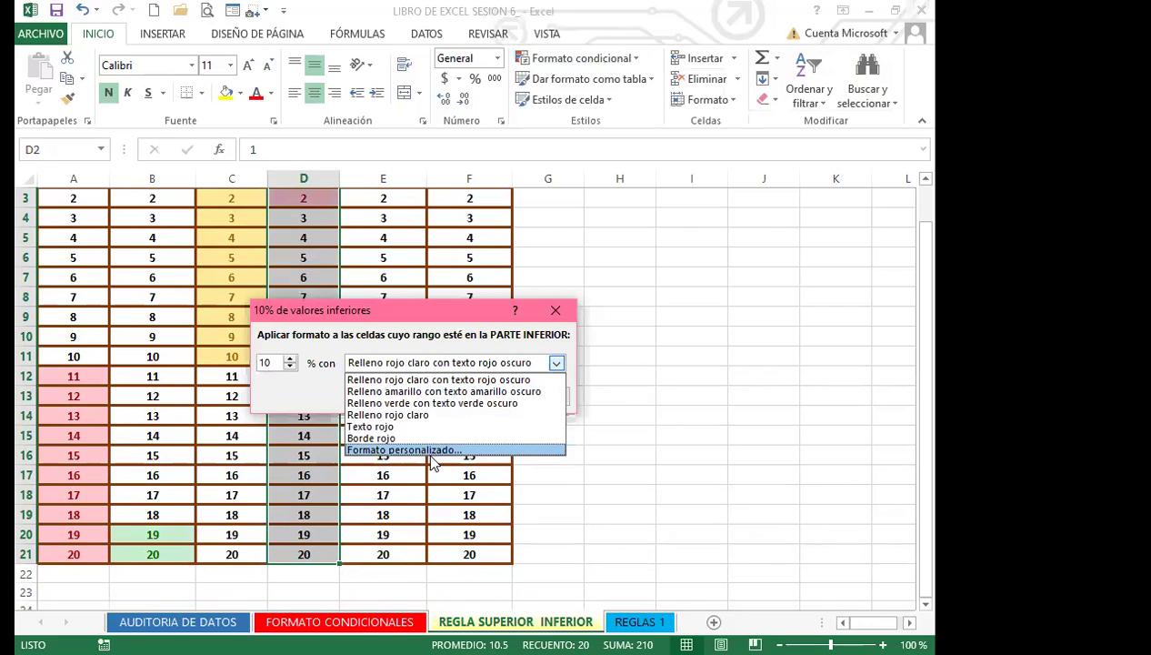
click(428, 447)
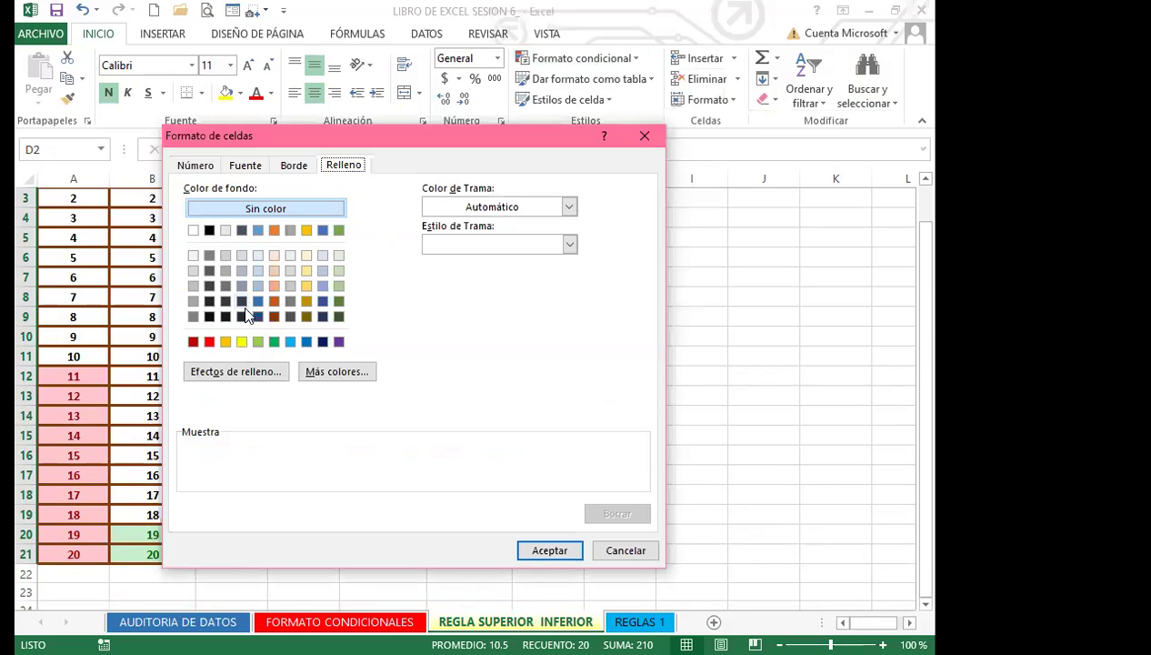
click(259, 301)
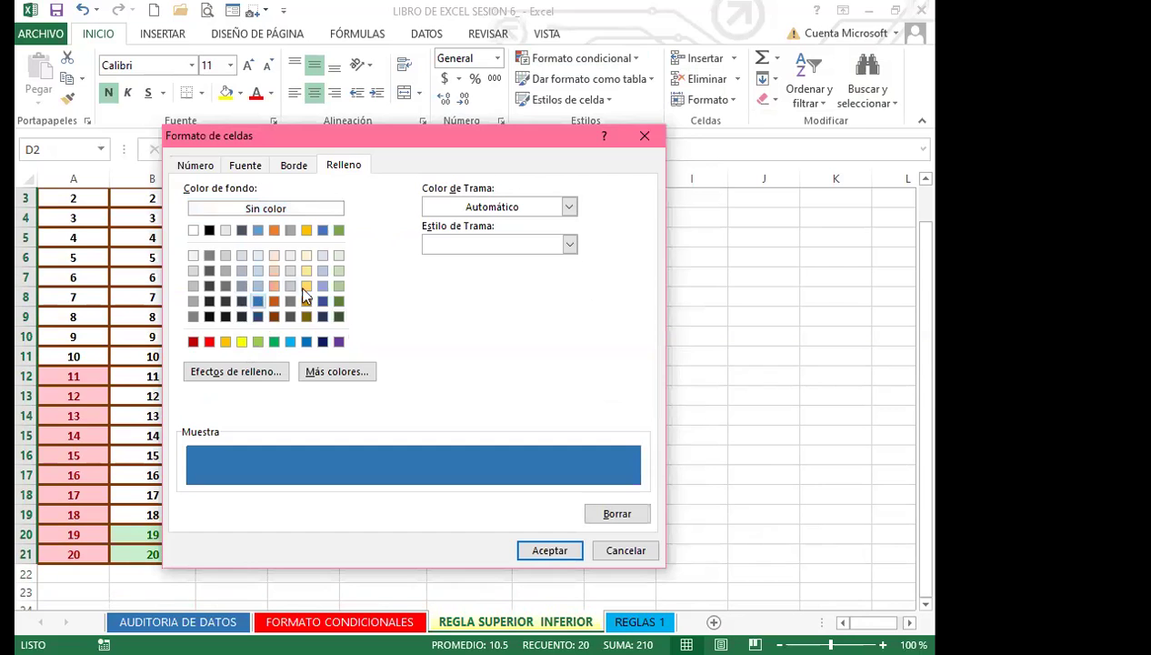
click(543, 552)
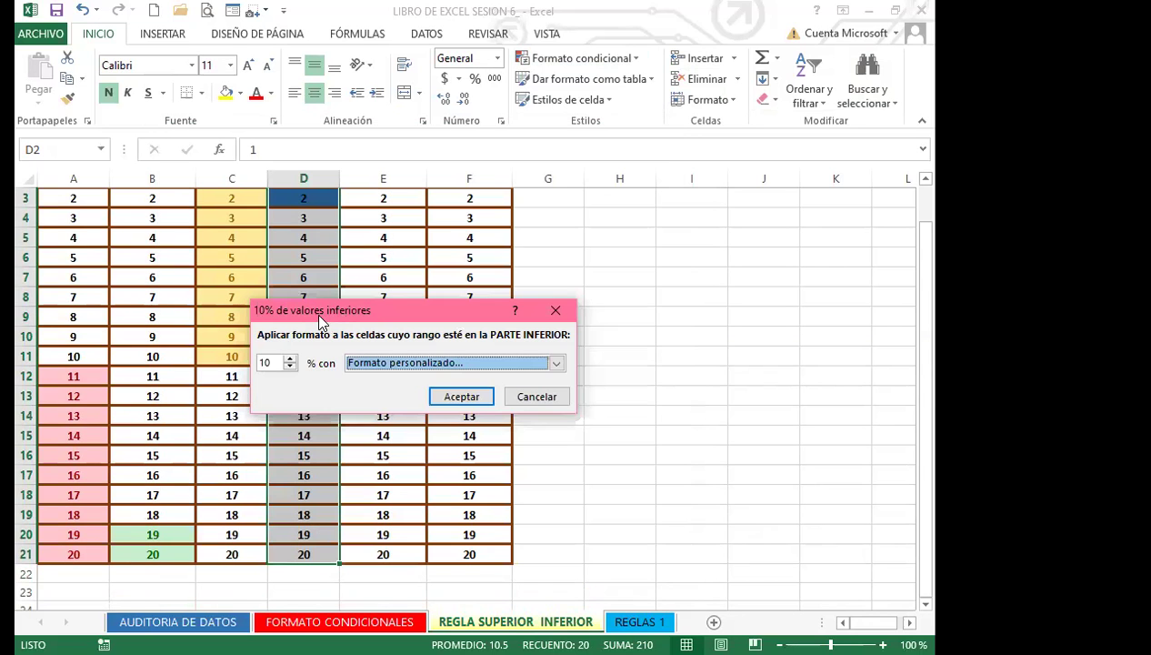
click(452, 397)
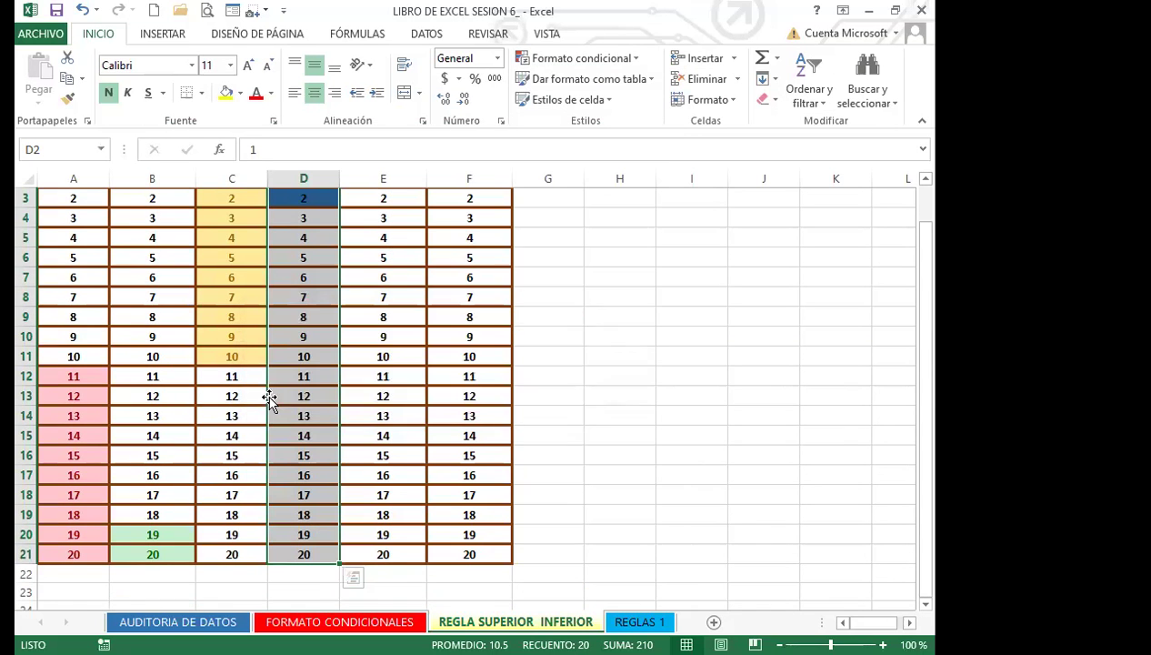
scroll(303, 287, up, 1)
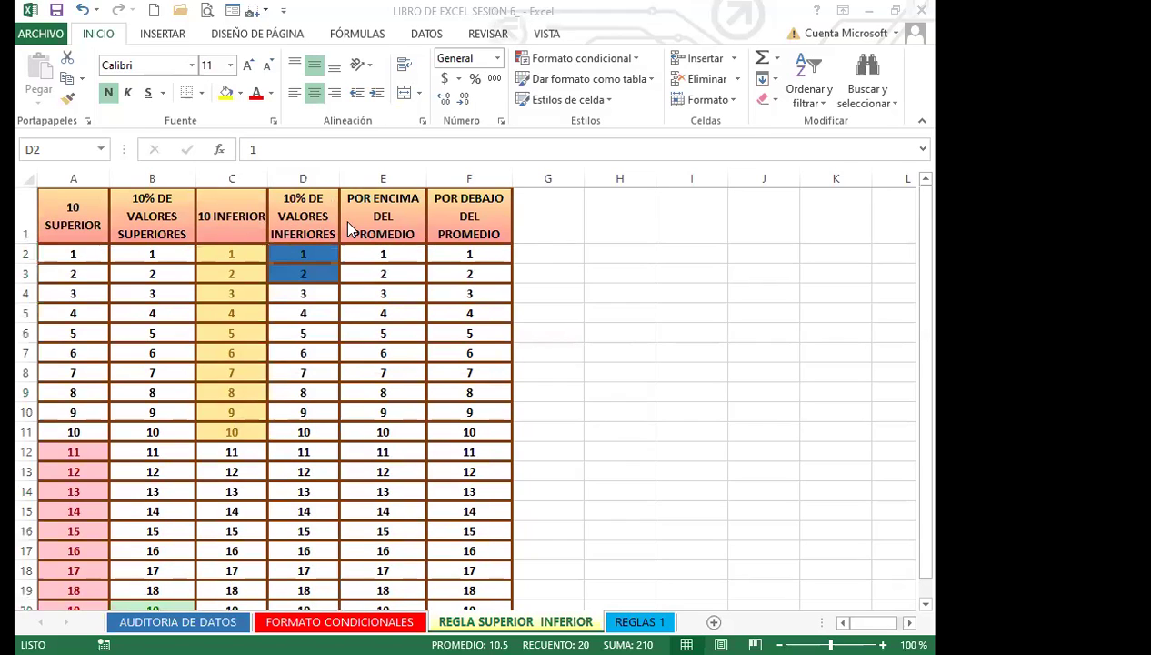
click(388, 253)
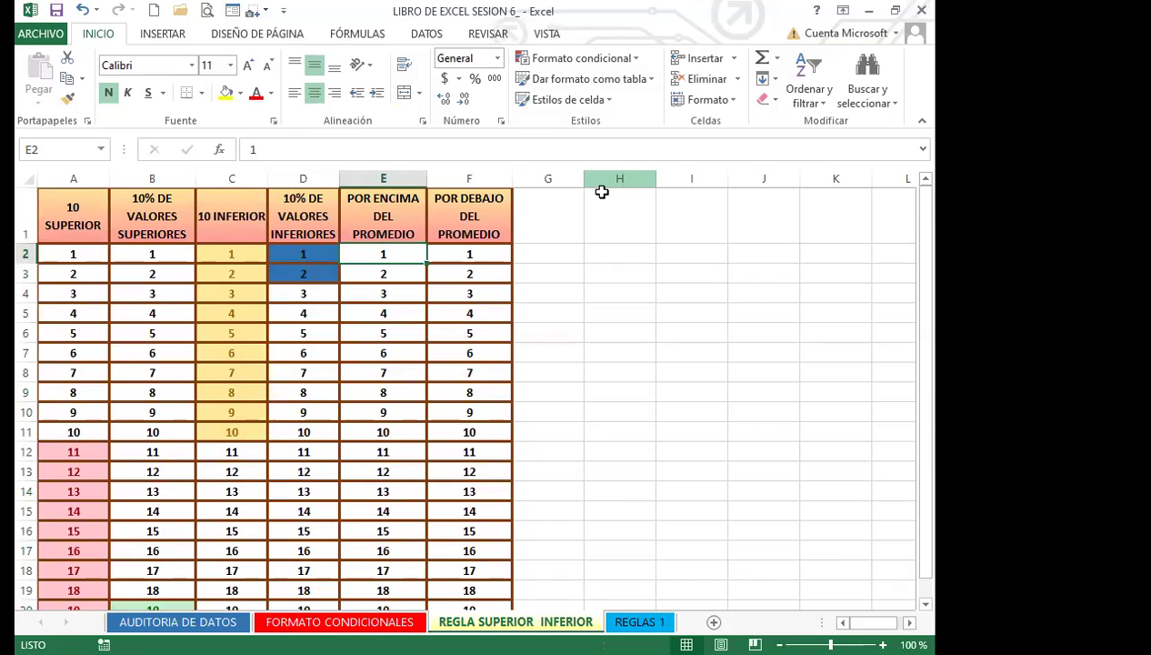
click(386, 331)
click(395, 355)
click(393, 380)
click(393, 360)
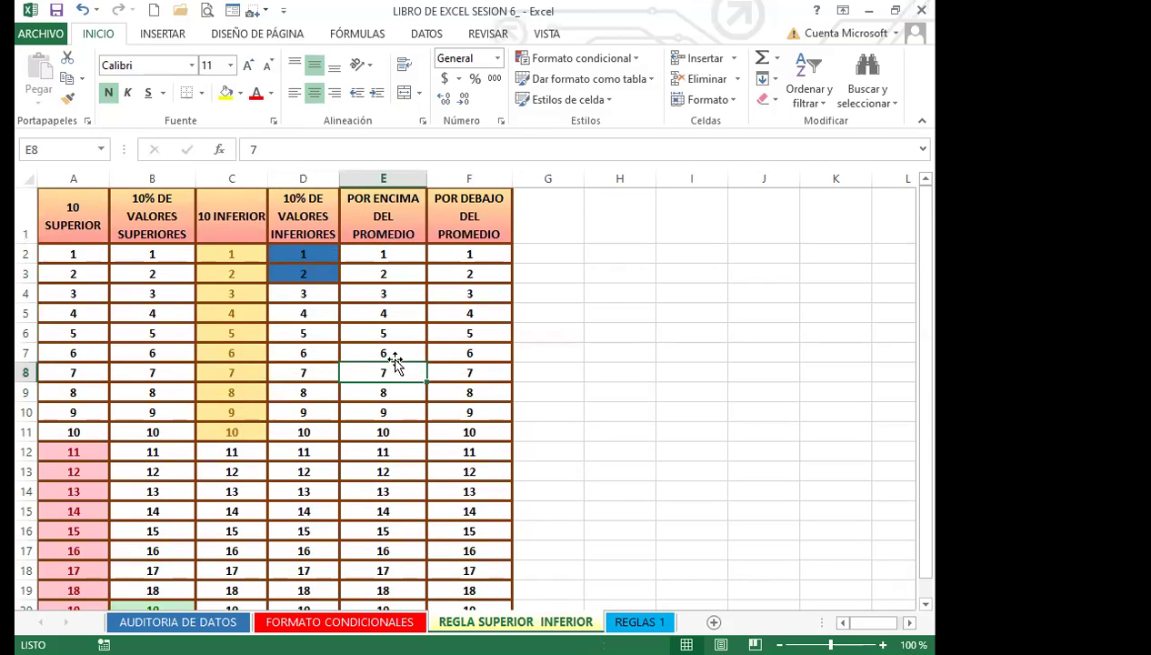
click(389, 407)
click(409, 349)
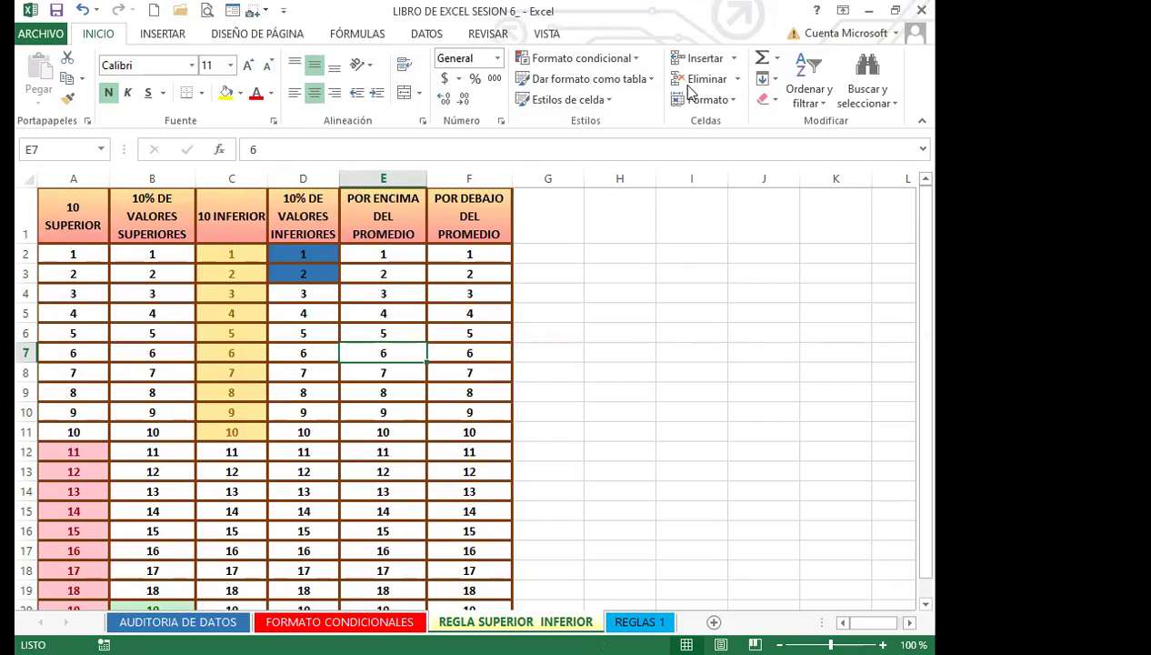
Step: Apply a Por encima del promedio rule to E2:E21 with a custom format using a light green fill
drag(385, 251, 403, 555)
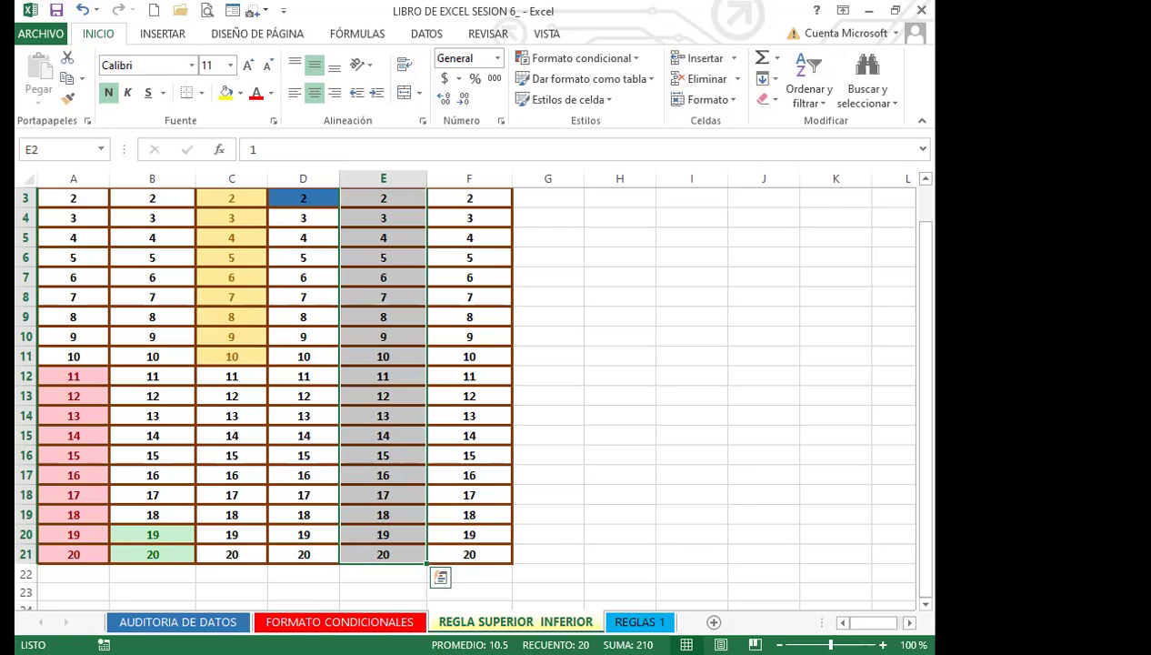
scroll(524, 501, up, 1)
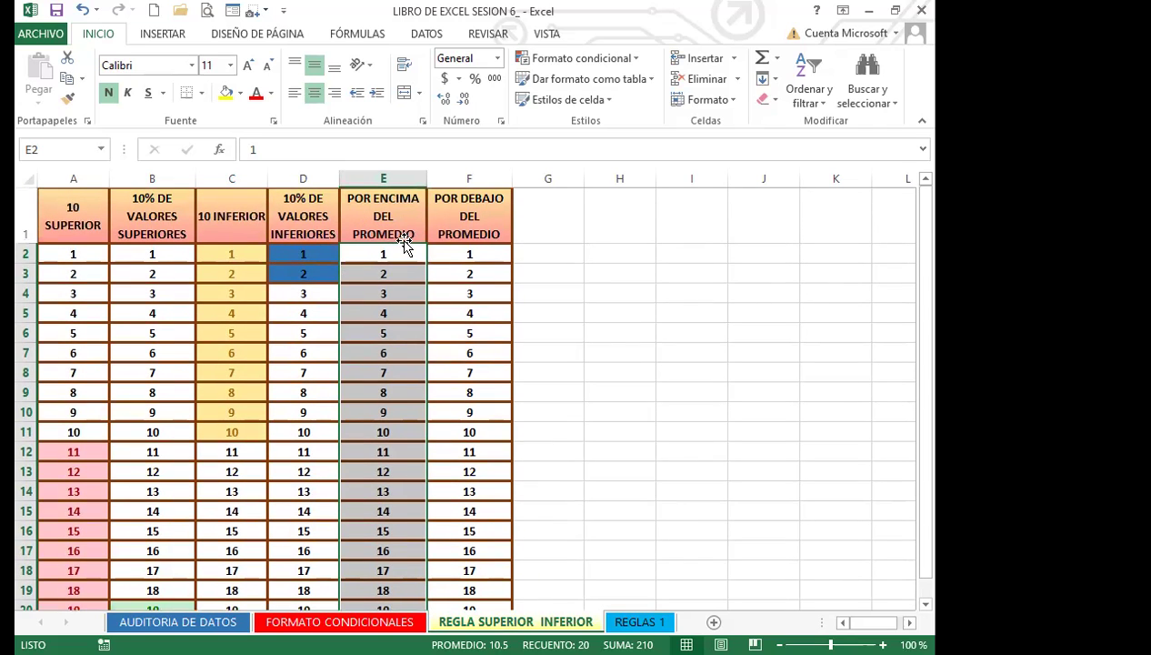
click(639, 62)
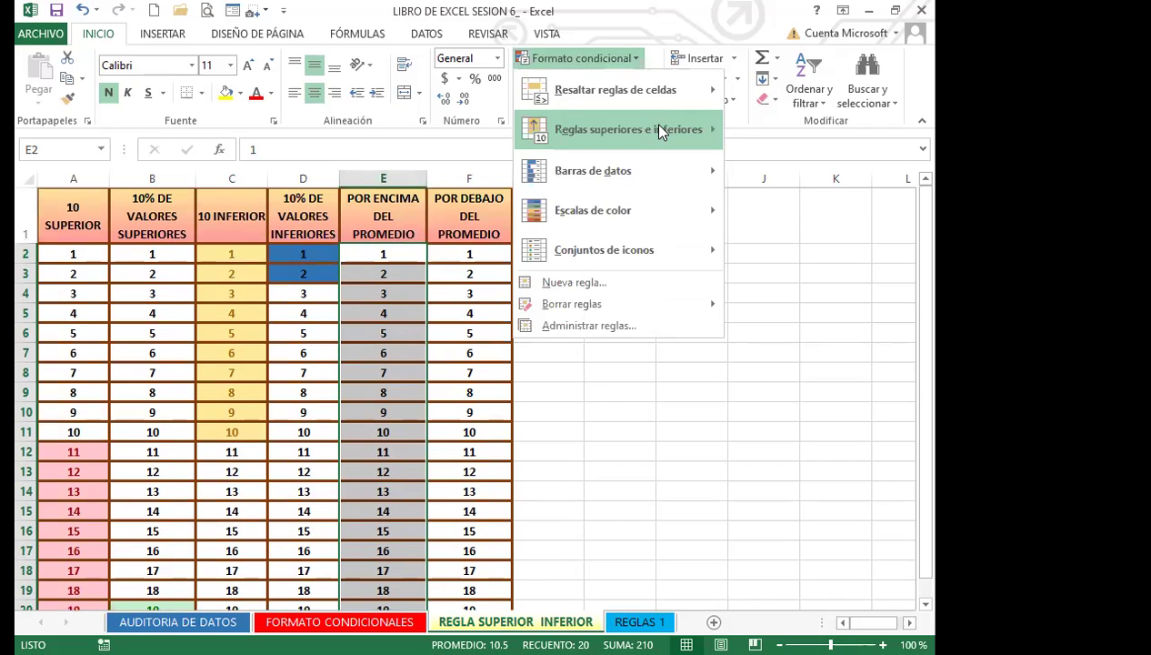
mouse_move(651, 127)
click(795, 295)
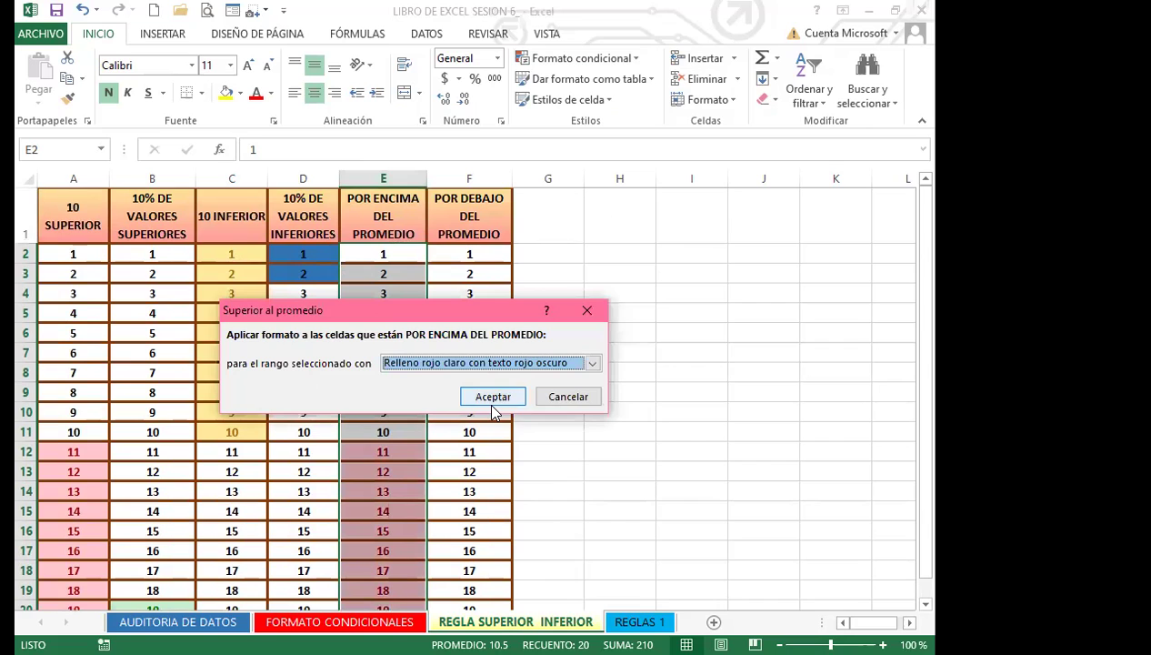
click(592, 363)
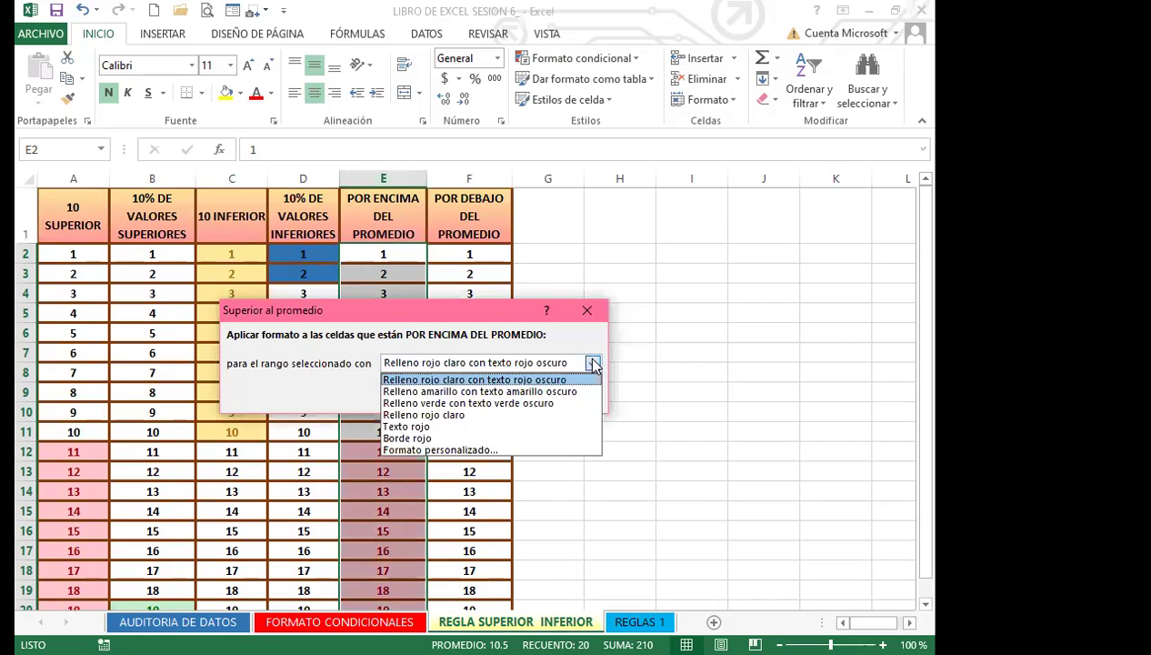
click(400, 444)
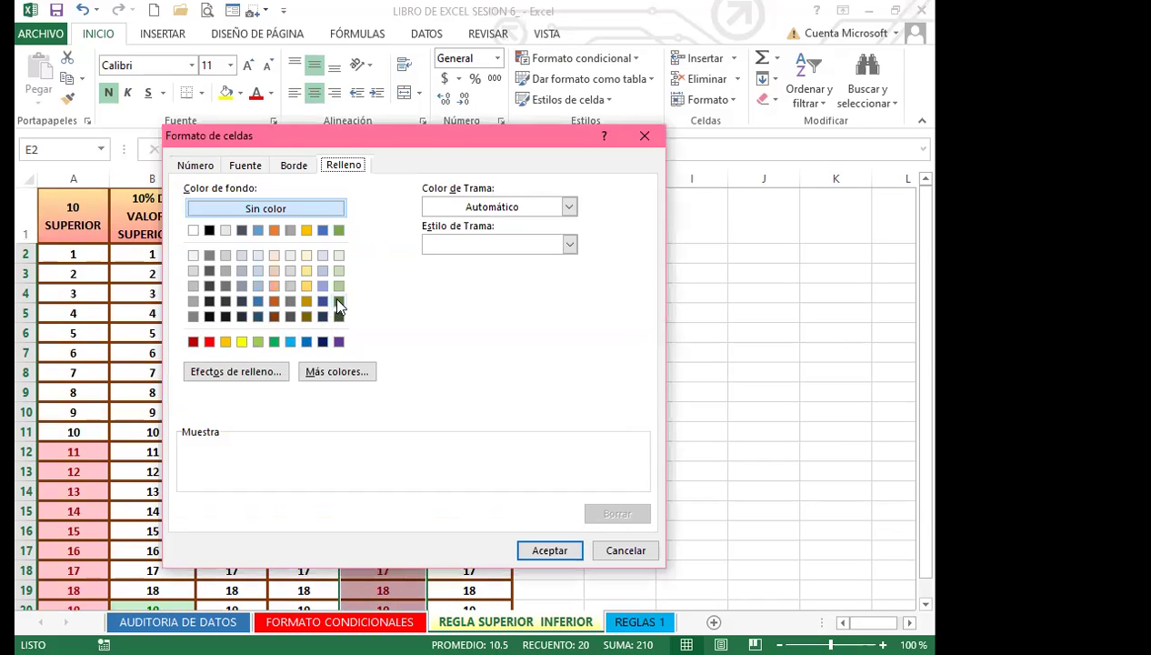
click(338, 285)
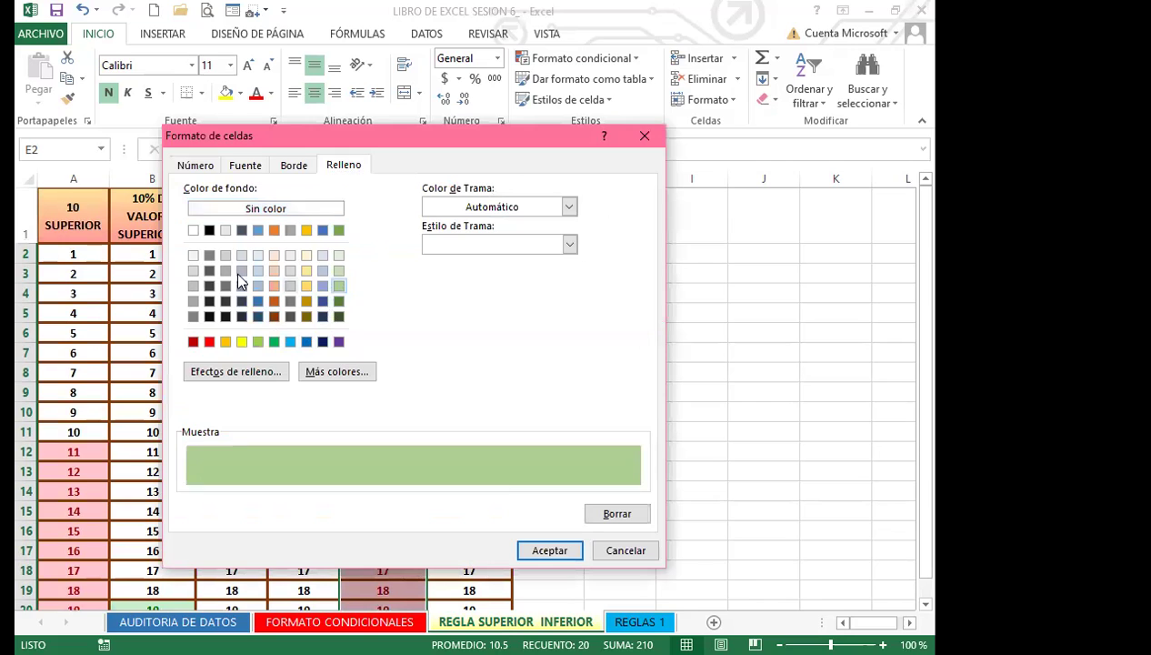
click(551, 550)
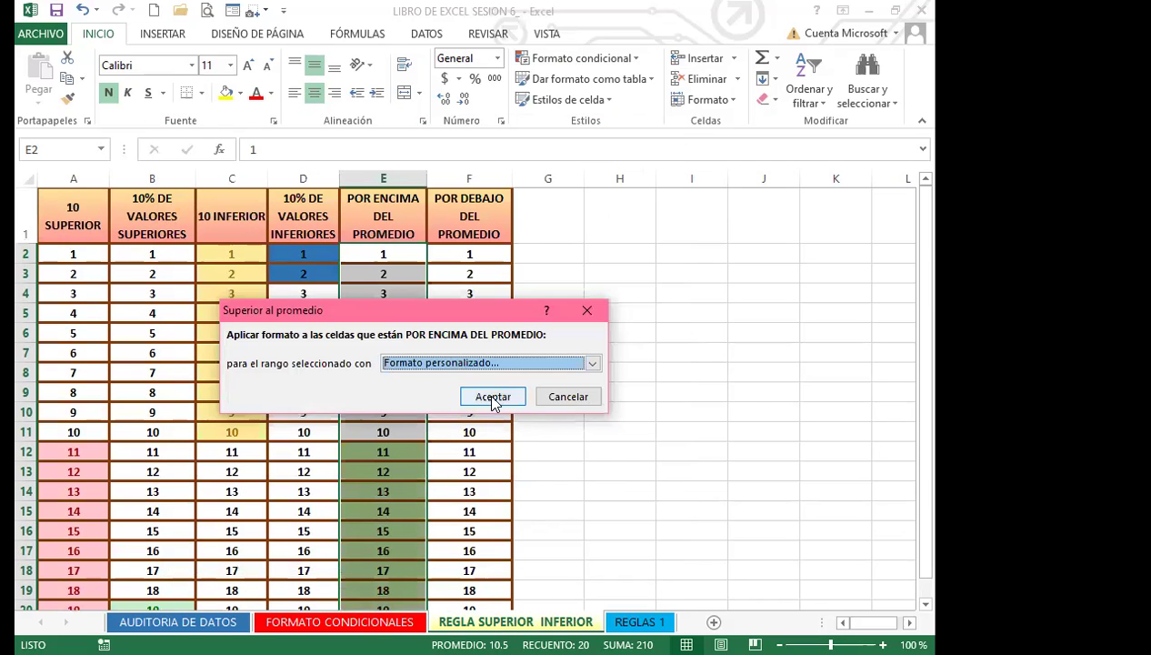
click(492, 397)
scroll(381, 455, down, 1)
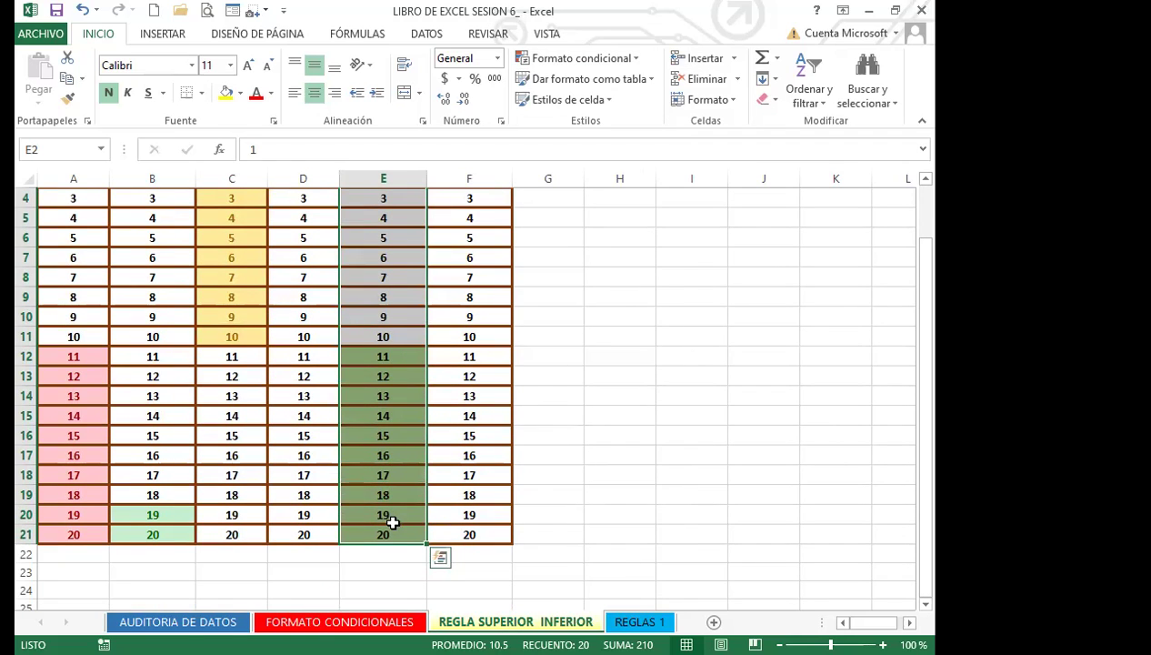
scroll(390, 509, up, 1)
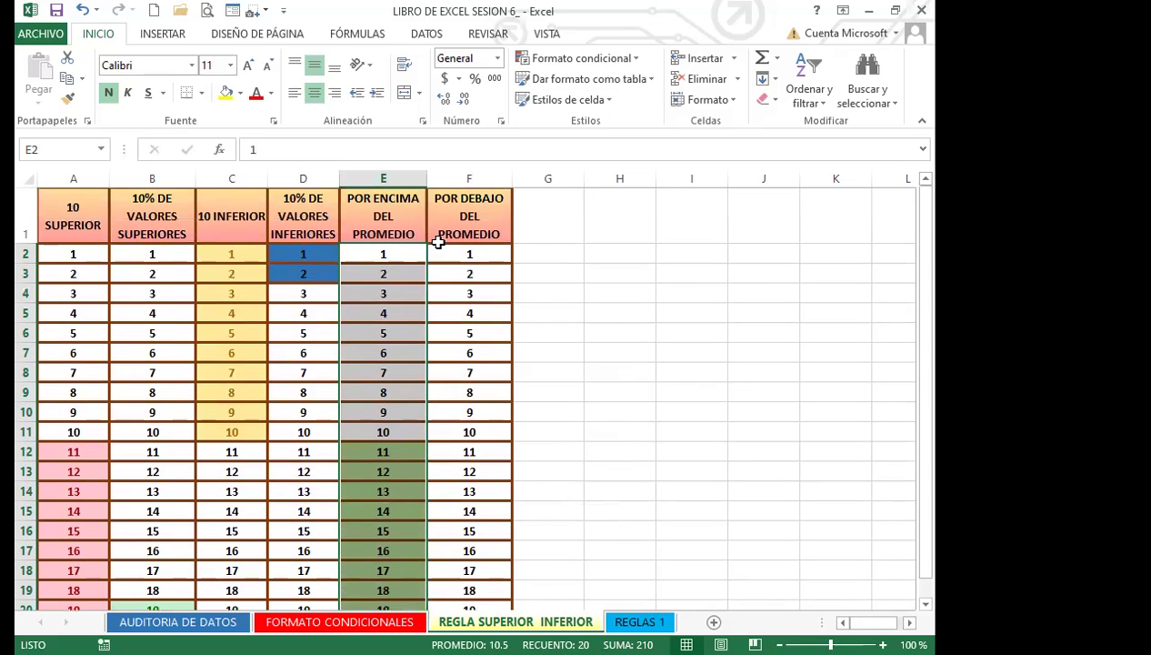
Step: Apply a Por debajo del promedio rule to F2:F21 with a custom format using a very light green fill
drag(504, 253, 469, 591)
scroll(496, 473, down, 1)
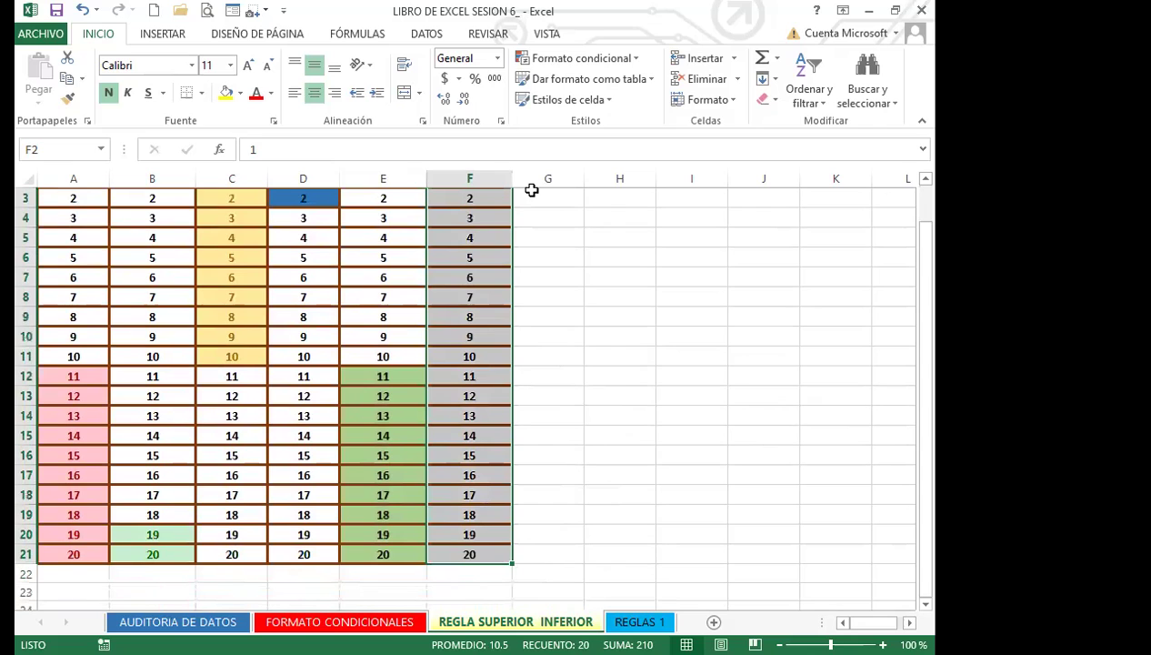
click(634, 59)
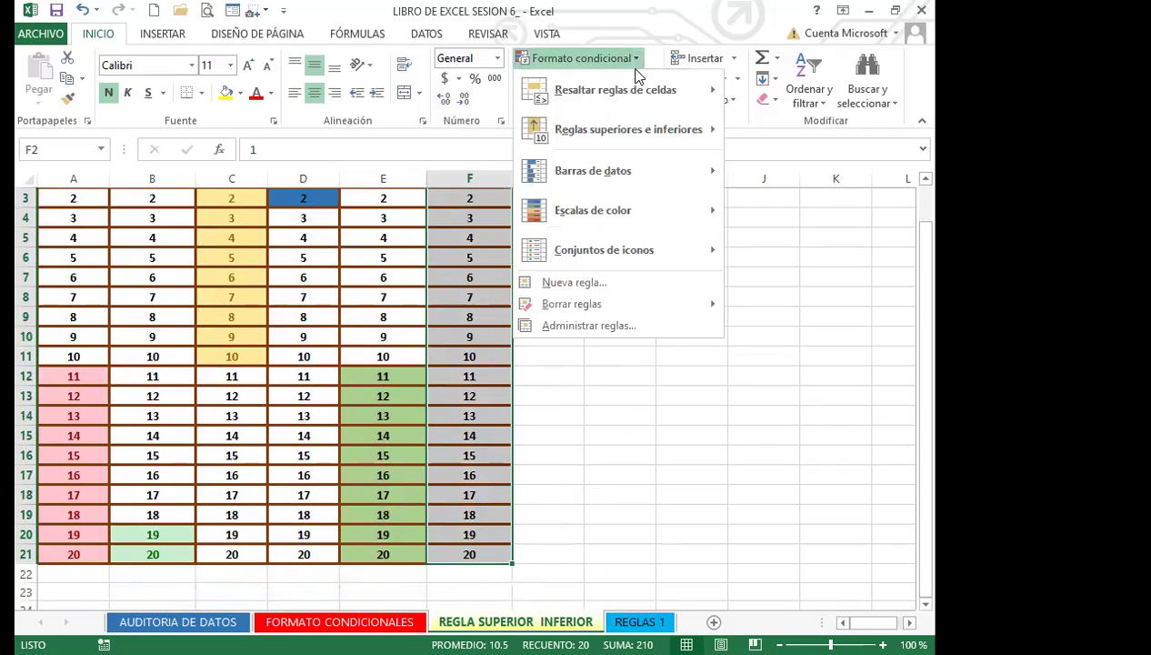
mouse_move(700, 131)
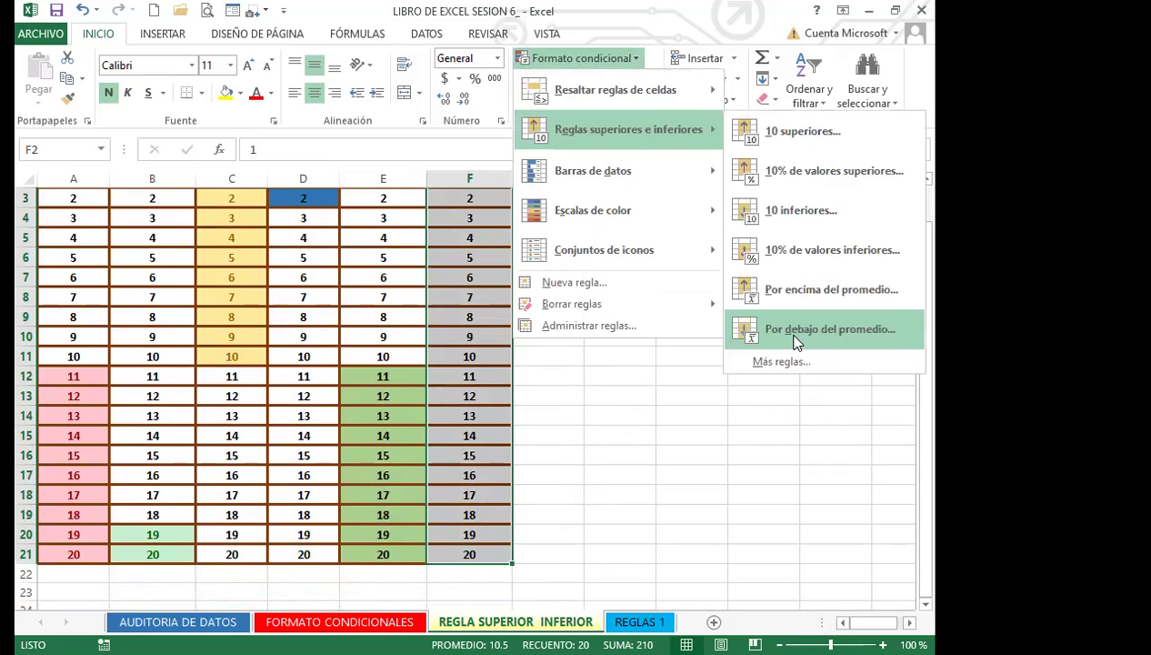
click(793, 336)
click(592, 363)
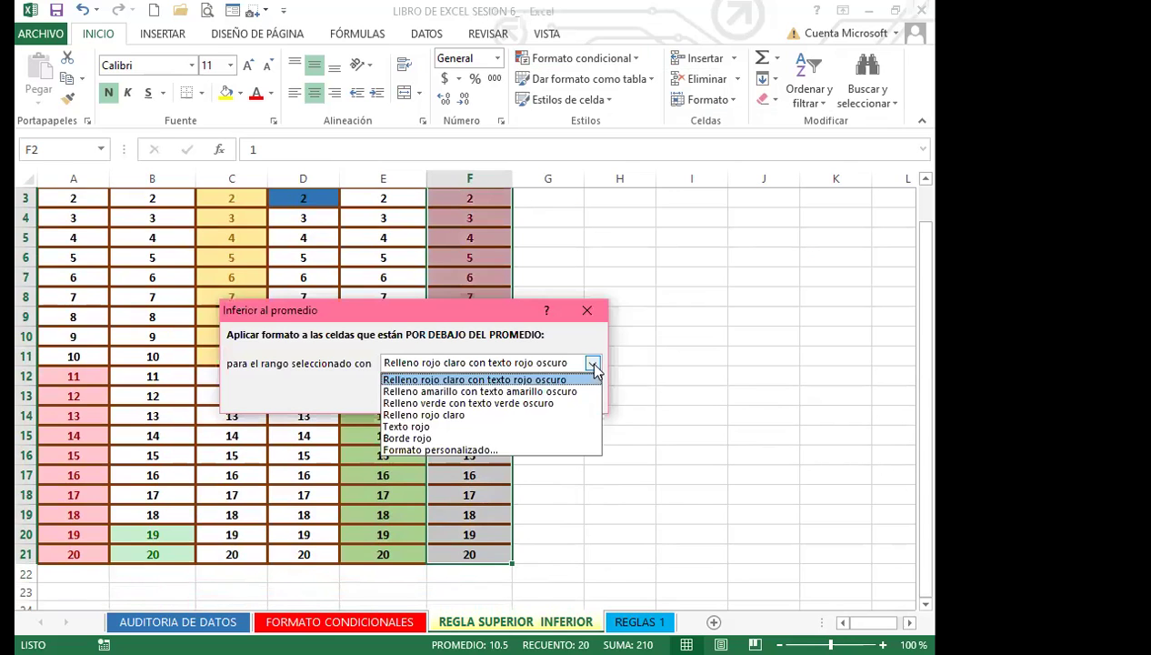
click(407, 451)
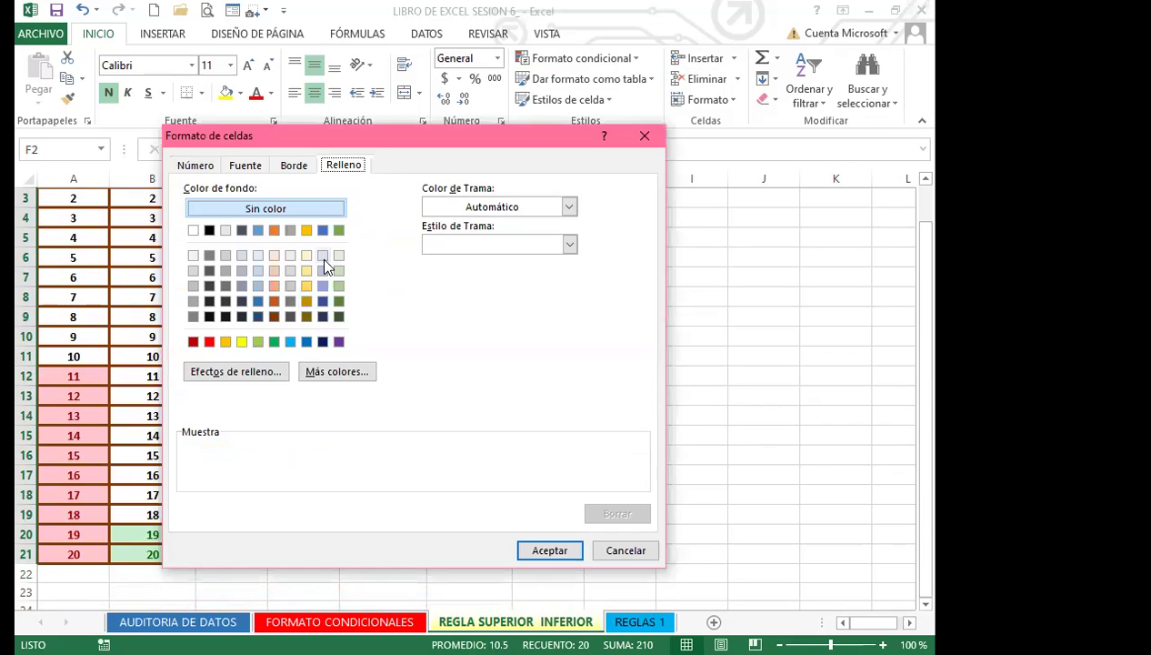
click(338, 255)
click(545, 550)
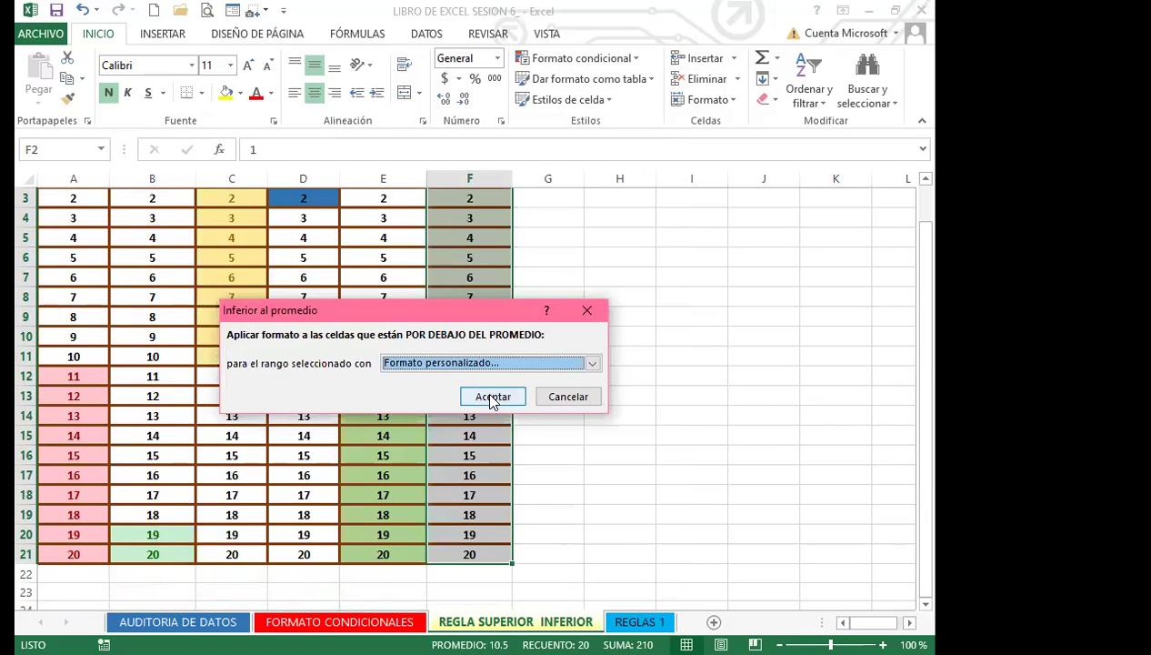
click(491, 397)
scroll(547, 438, up, 1)
click(547, 438)
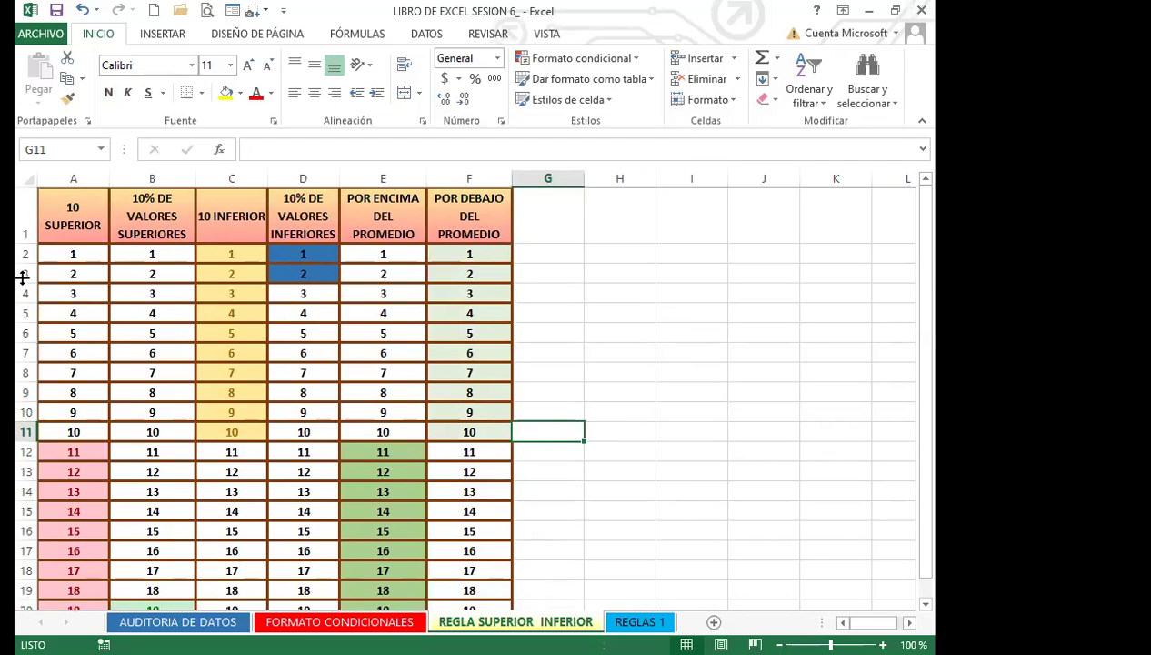
Step: Review the cells highlighted by the top, bottom and average rules in columns A to F
click(69, 214)
scroll(56, 500, down, 3)
scroll(62, 494, up, 3)
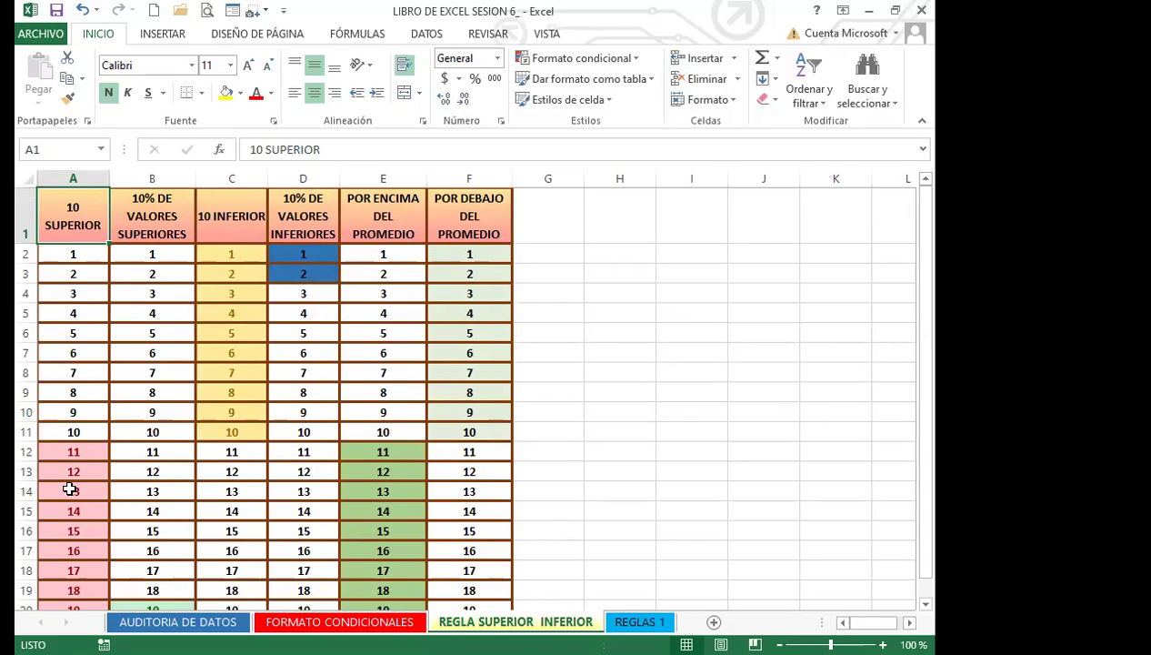
scroll(72, 431, down, 1)
scroll(107, 333, up, 1)
click(284, 455)
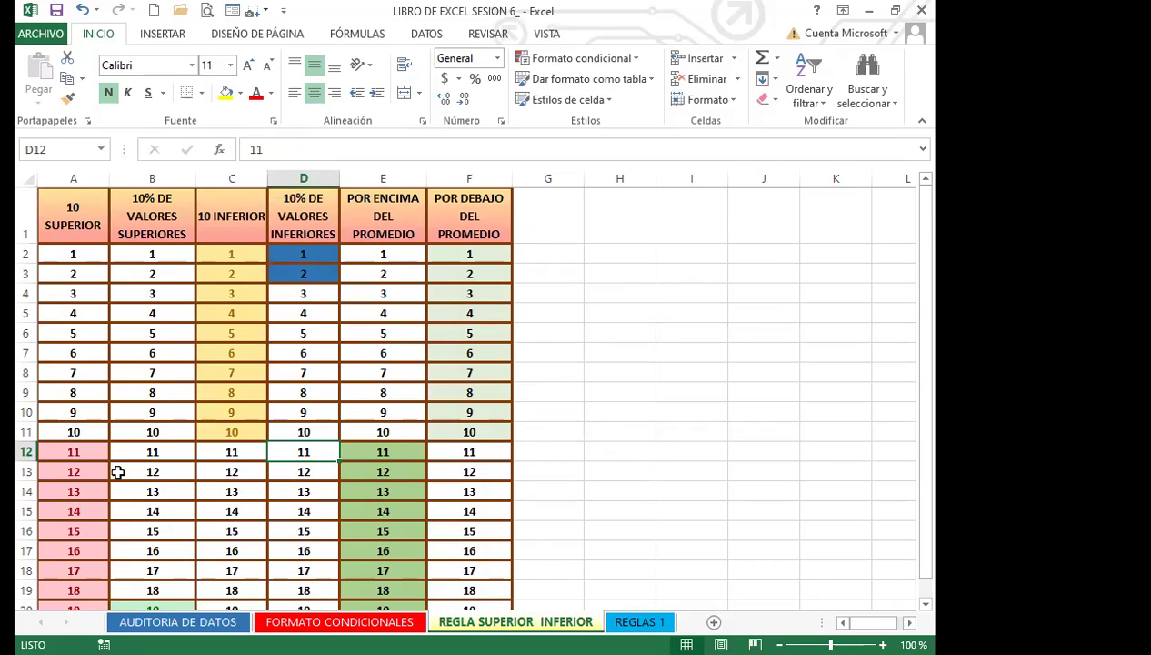
scroll(123, 469, down, 2)
scroll(123, 468, up, 1)
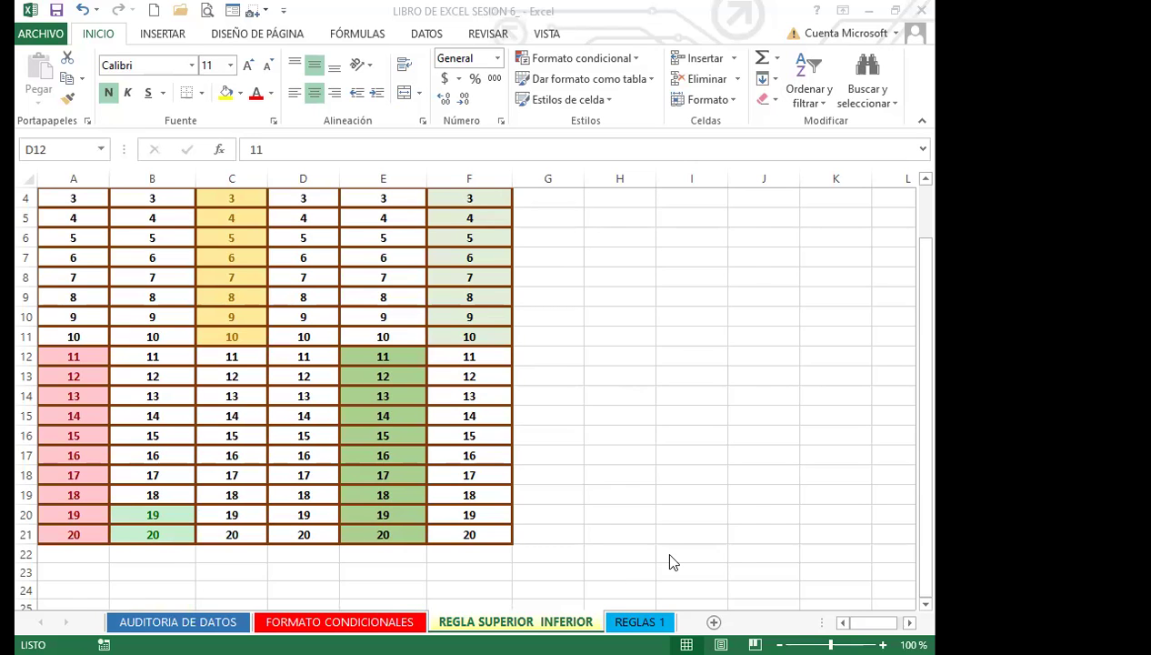
Step: Open the REGLAS 1 sheet and examine the employee table's headings and records through the FECHA INGRESO column
click(640, 621)
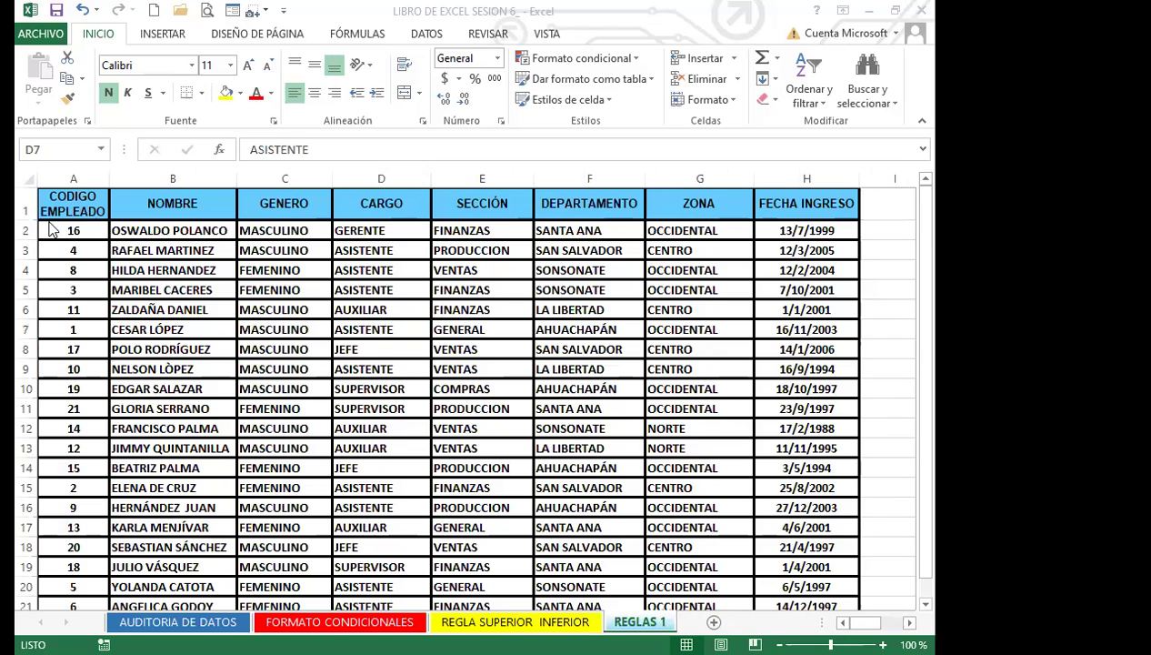
drag(57, 209, 783, 187)
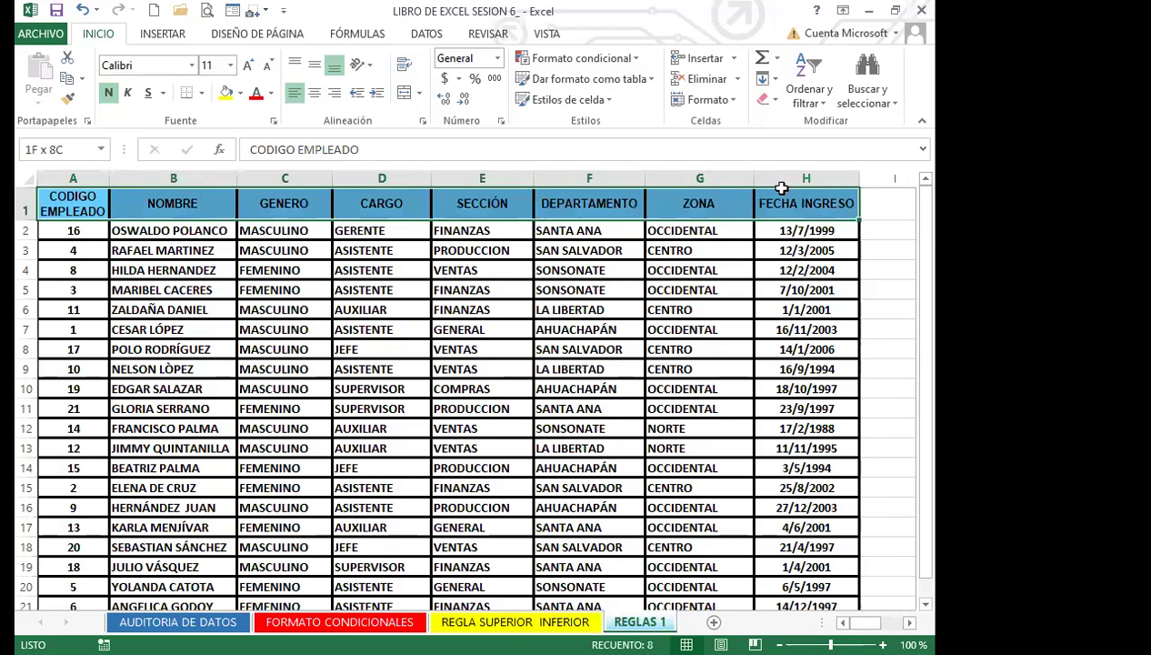
scroll(130, 370, down, 4)
scroll(153, 372, up, 3)
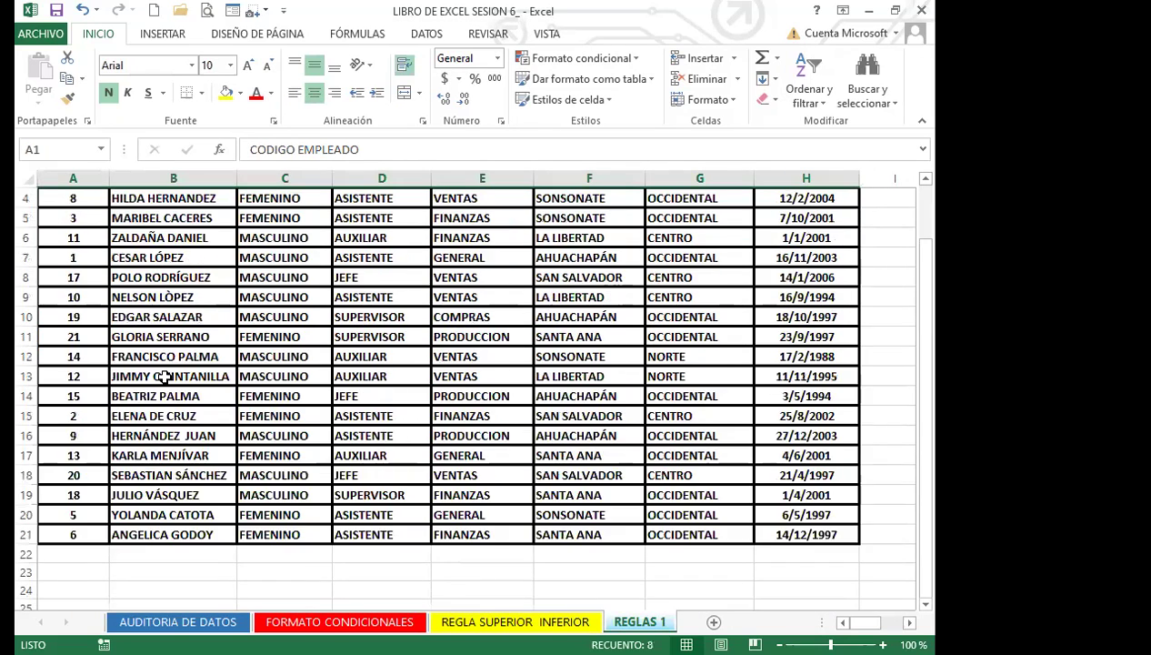
scroll(152, 370, down, 2)
scroll(153, 370, up, 1)
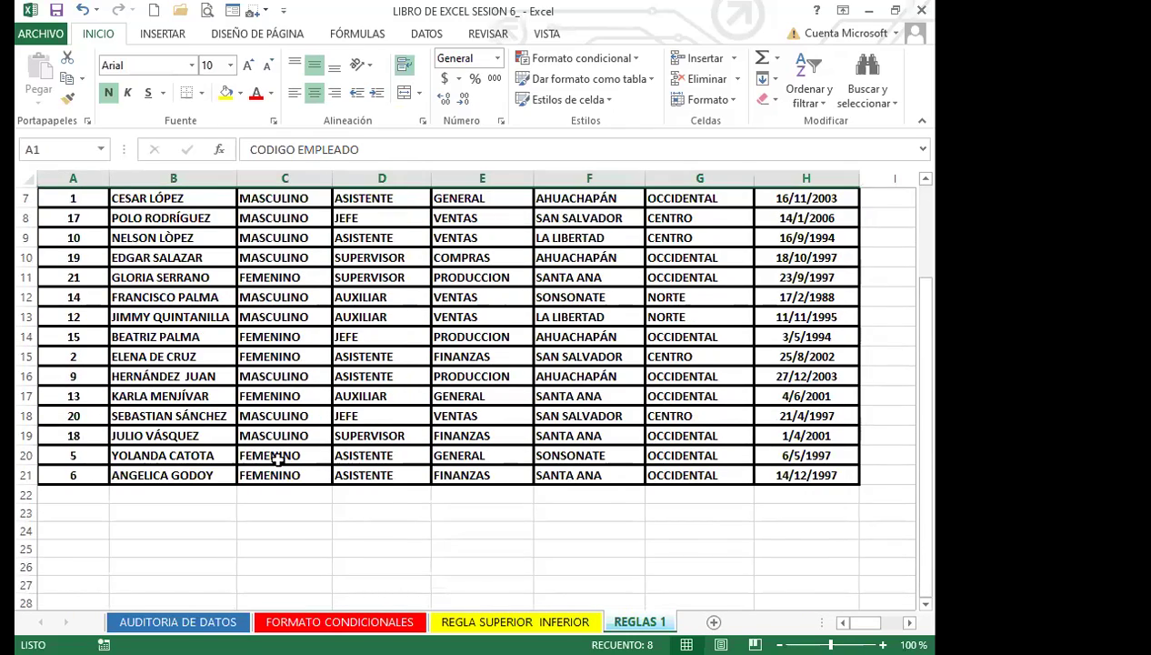
scroll(401, 442, up, 2)
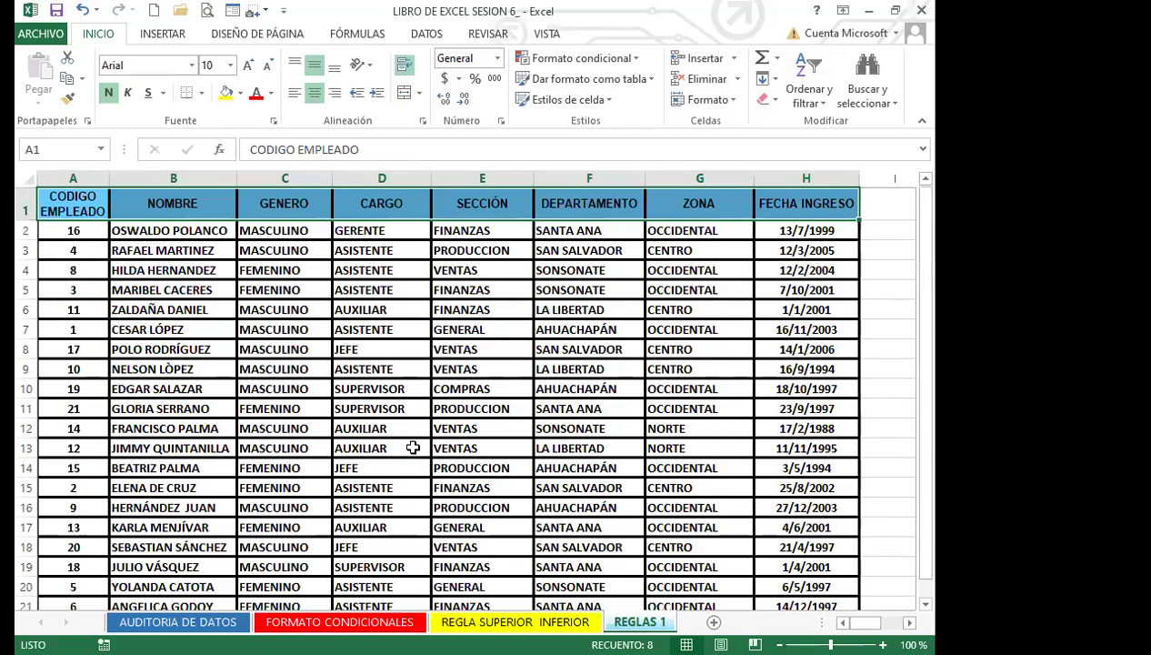
click(376, 348)
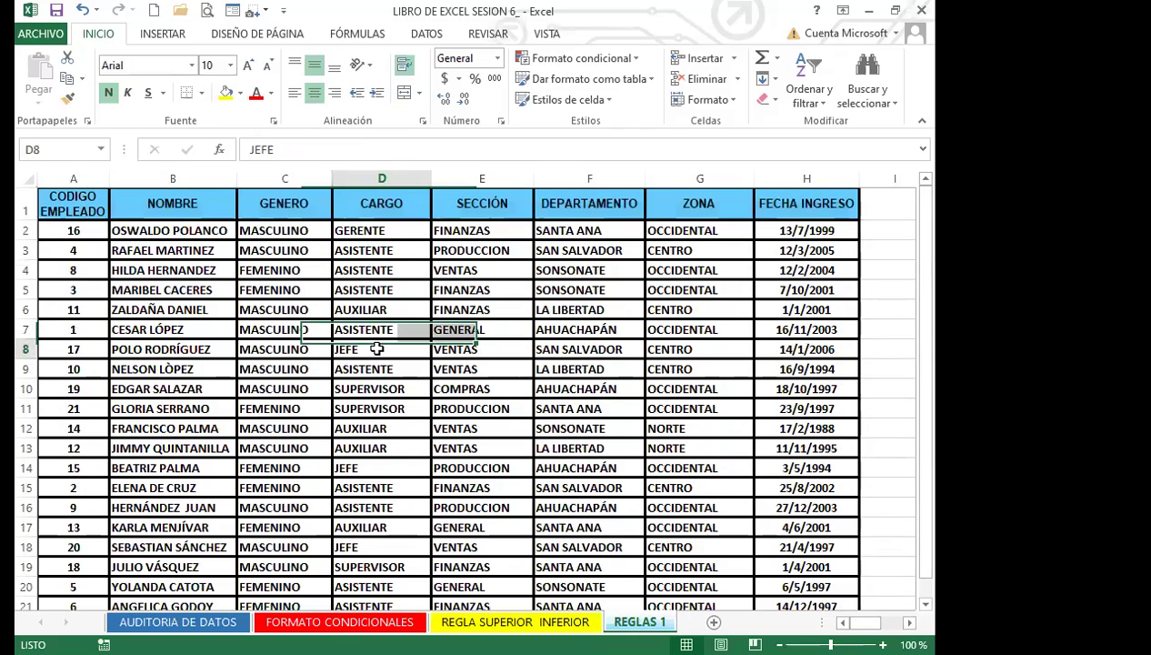
click(457, 349)
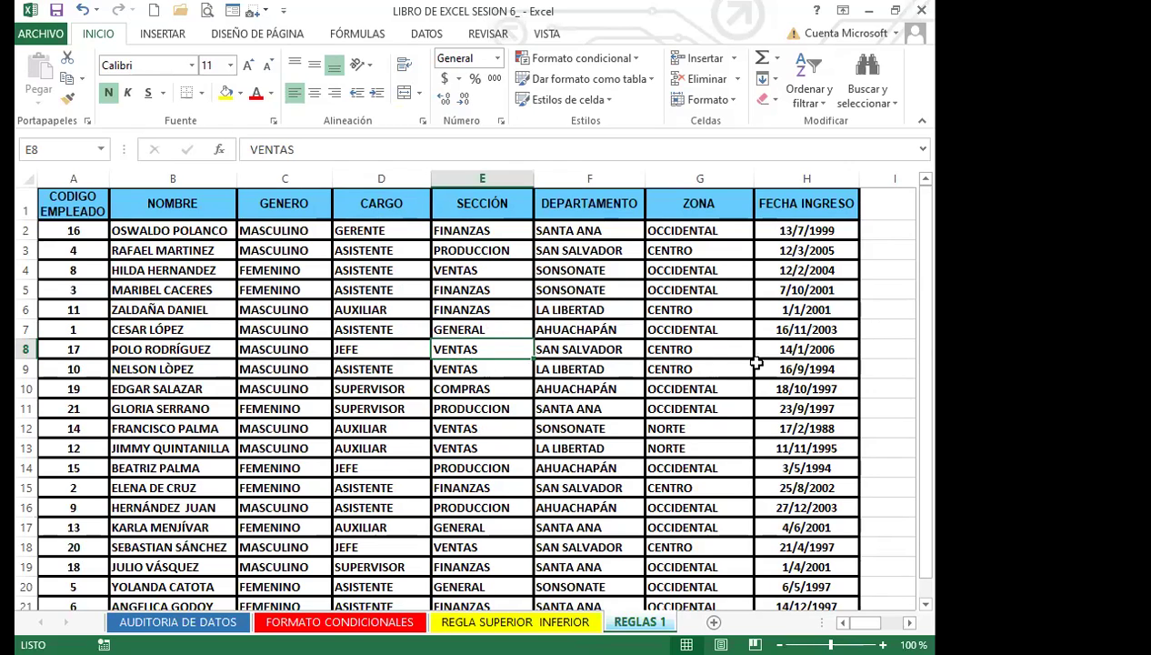
click(815, 385)
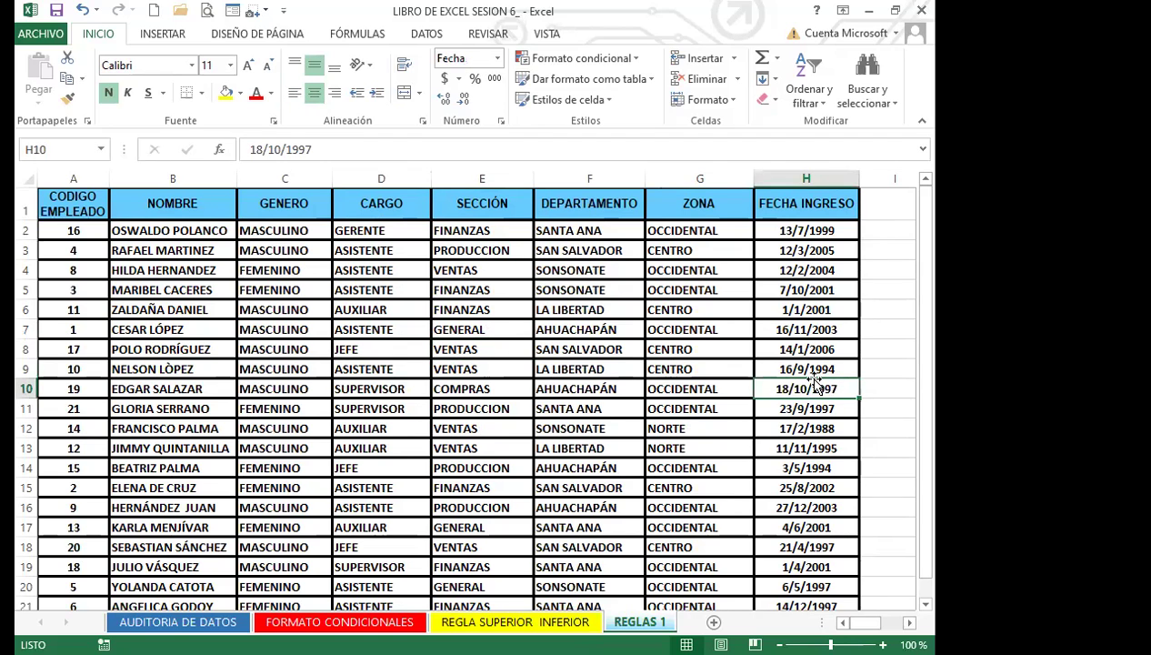
Step: Read the color instructions in column J and compare them with the employee table's columns
key(Right)
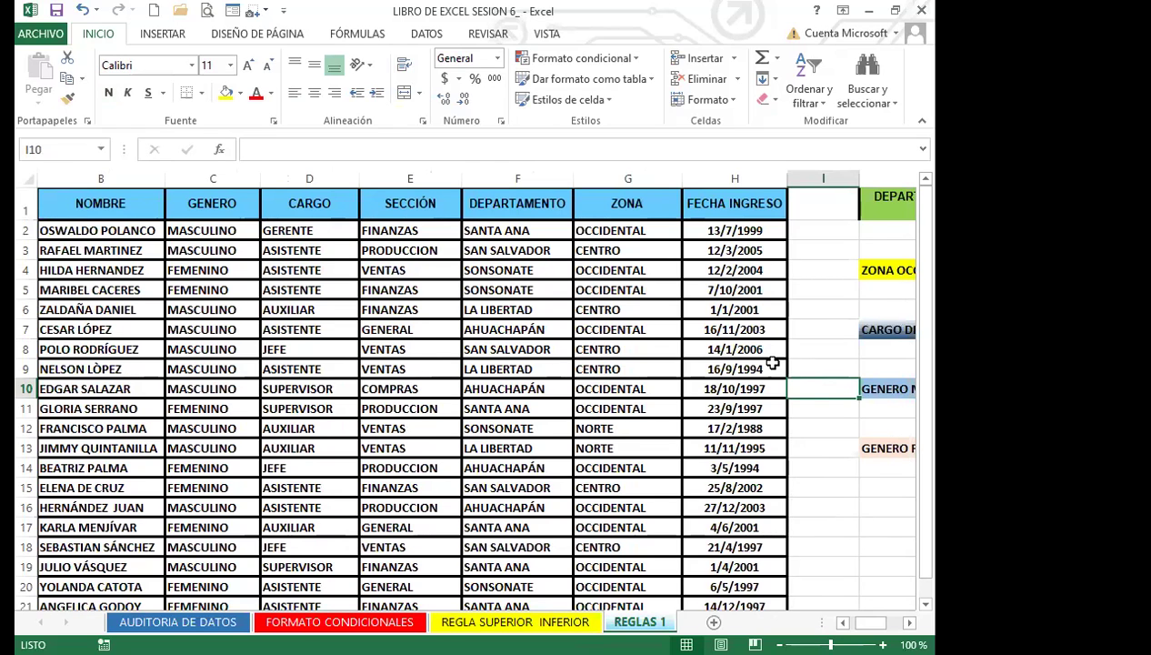
key(Right)
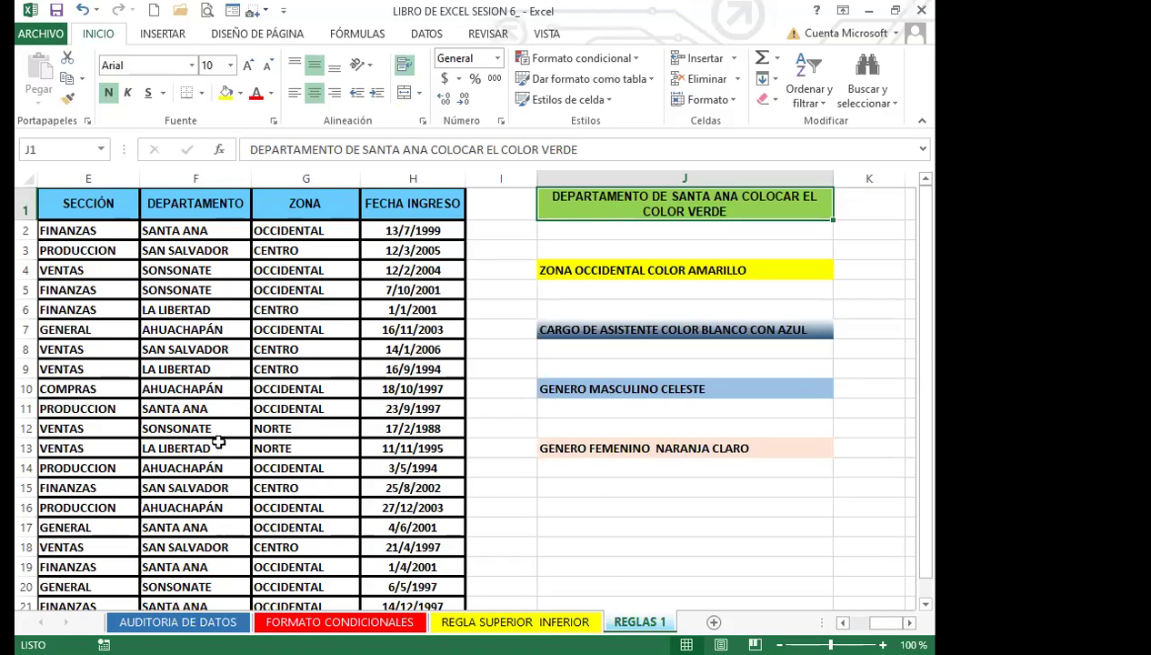
click(52, 407)
key(Left)
key(Left)
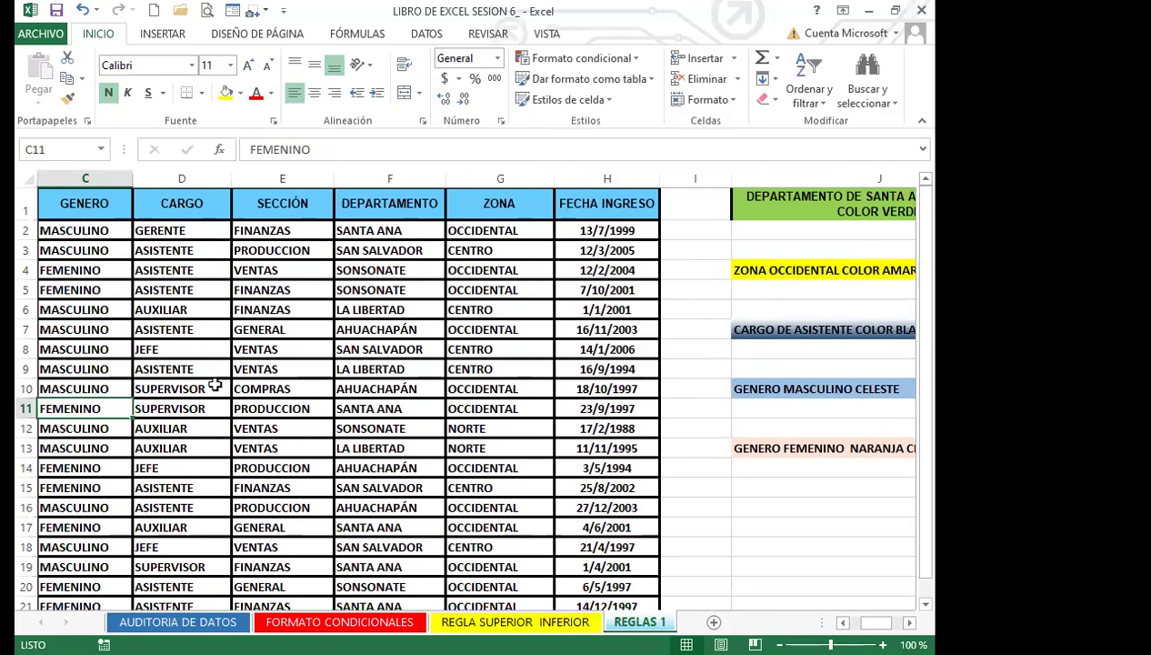
click(249, 355)
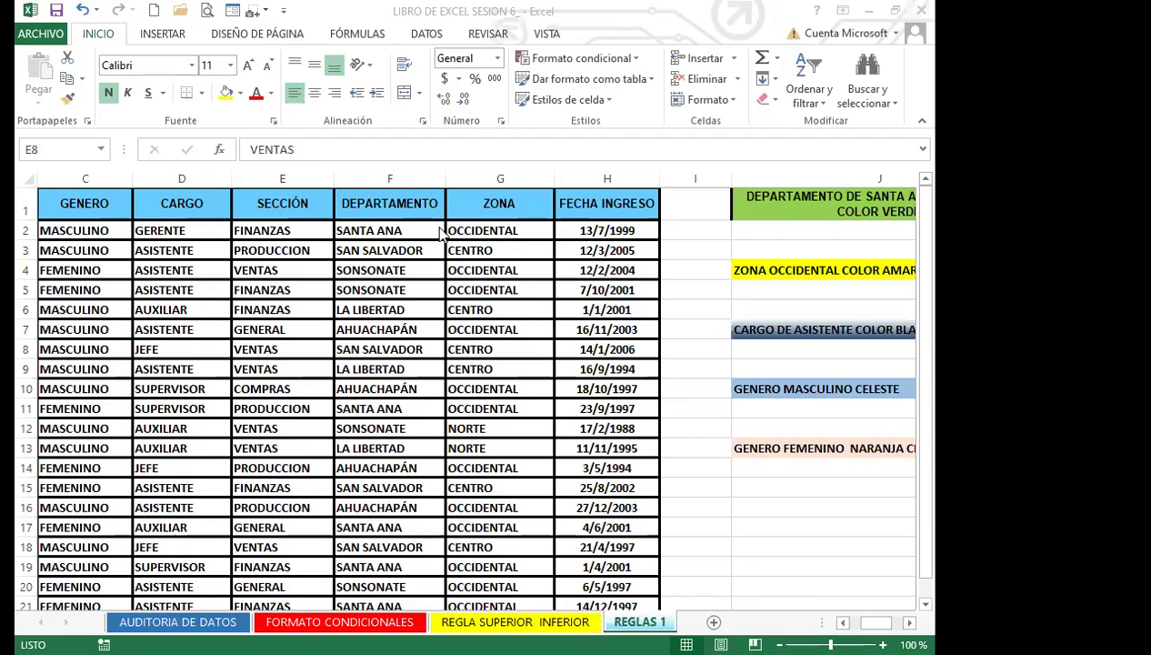
Step: Set up a Texto que contiene rule for SANTA ANA on F2:F21 with a custom format using a standard green fill
drag(392, 228, 380, 552)
scroll(391, 409, up, 1)
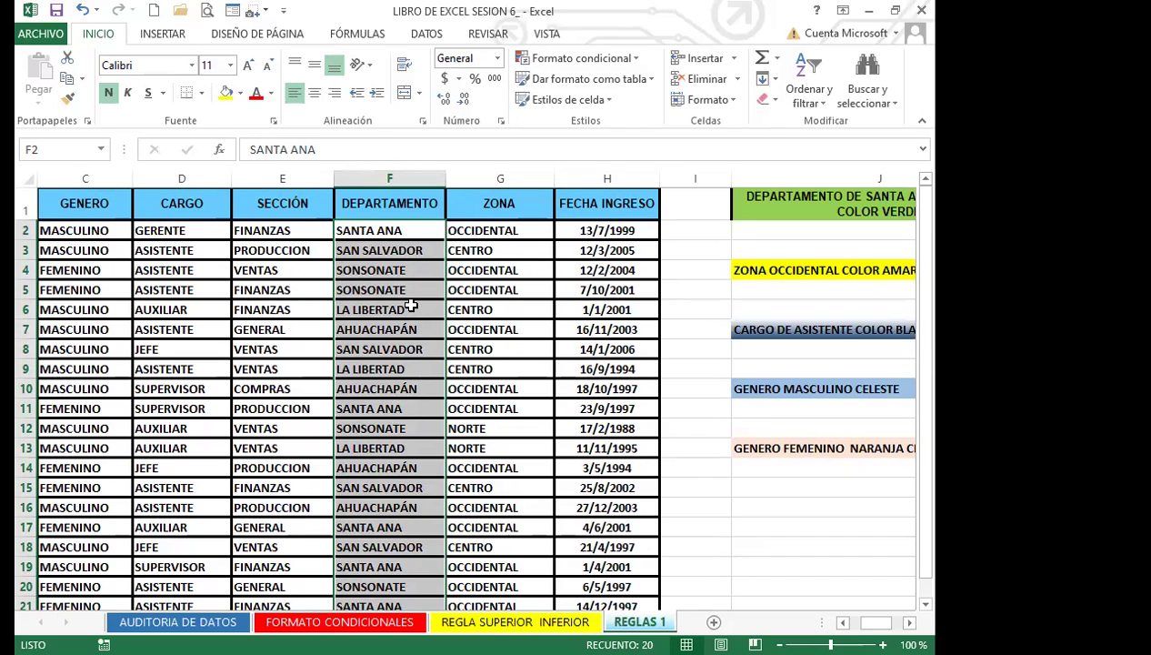
click(635, 59)
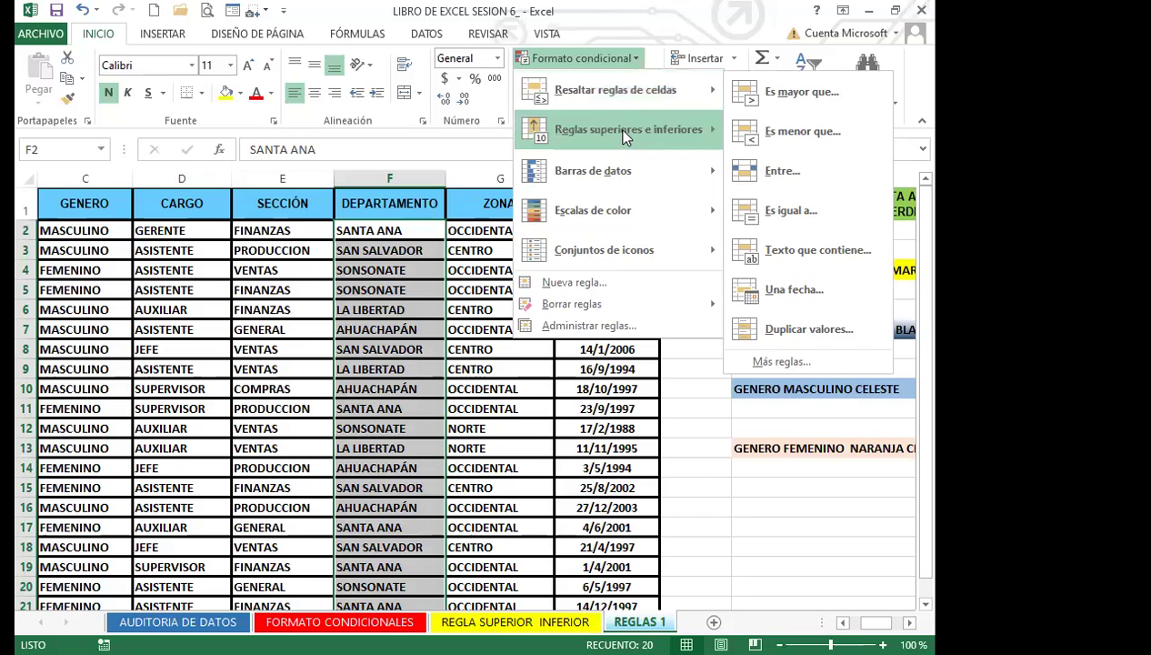
mouse_move(623, 132)
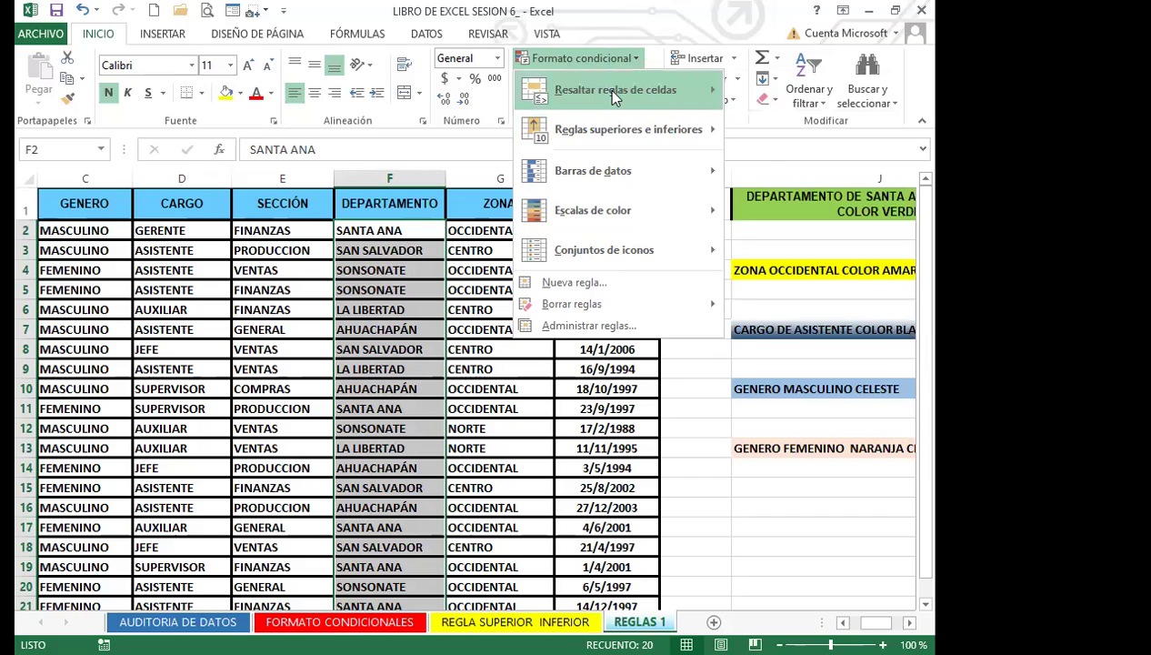
mouse_move(614, 97)
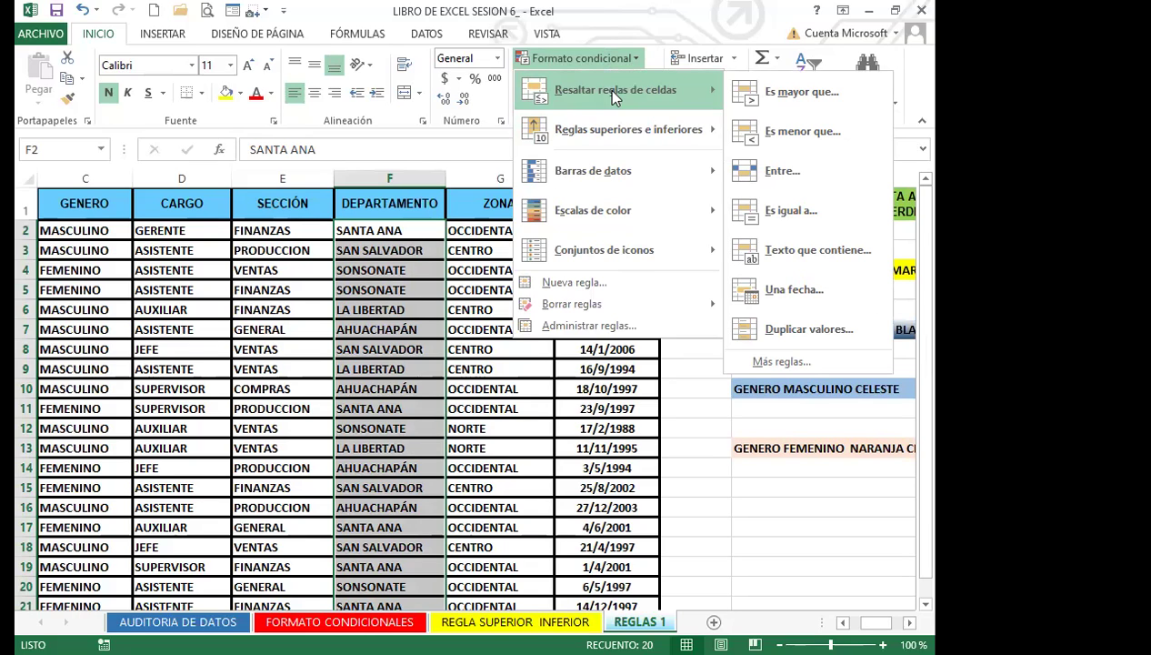
click(774, 246)
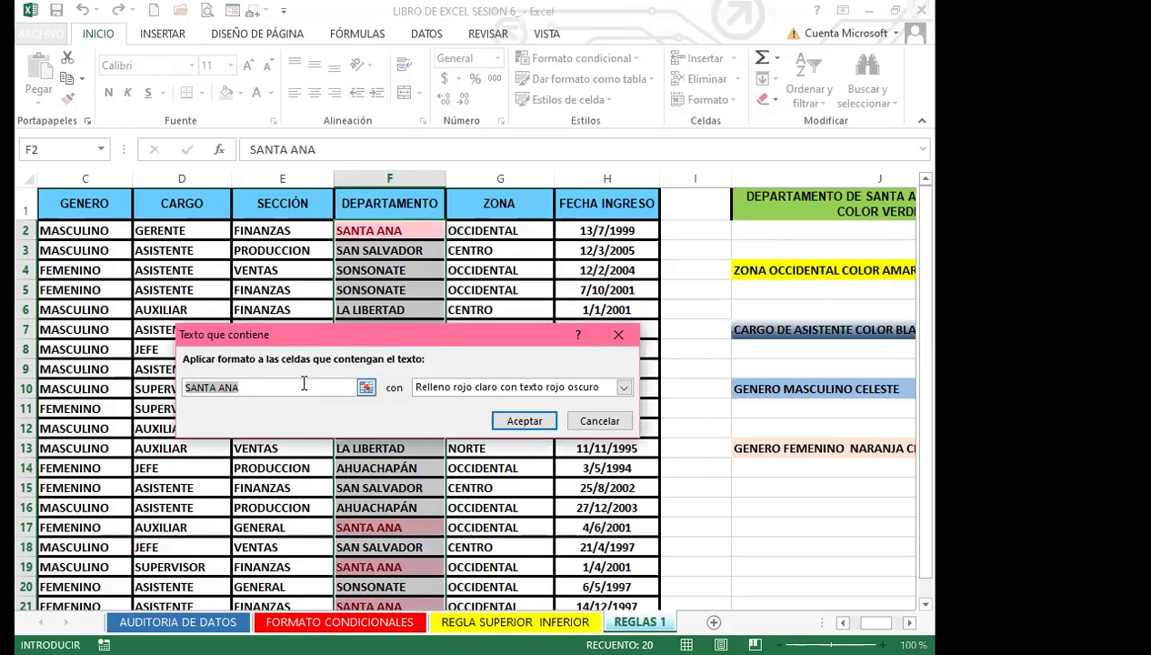
click(624, 388)
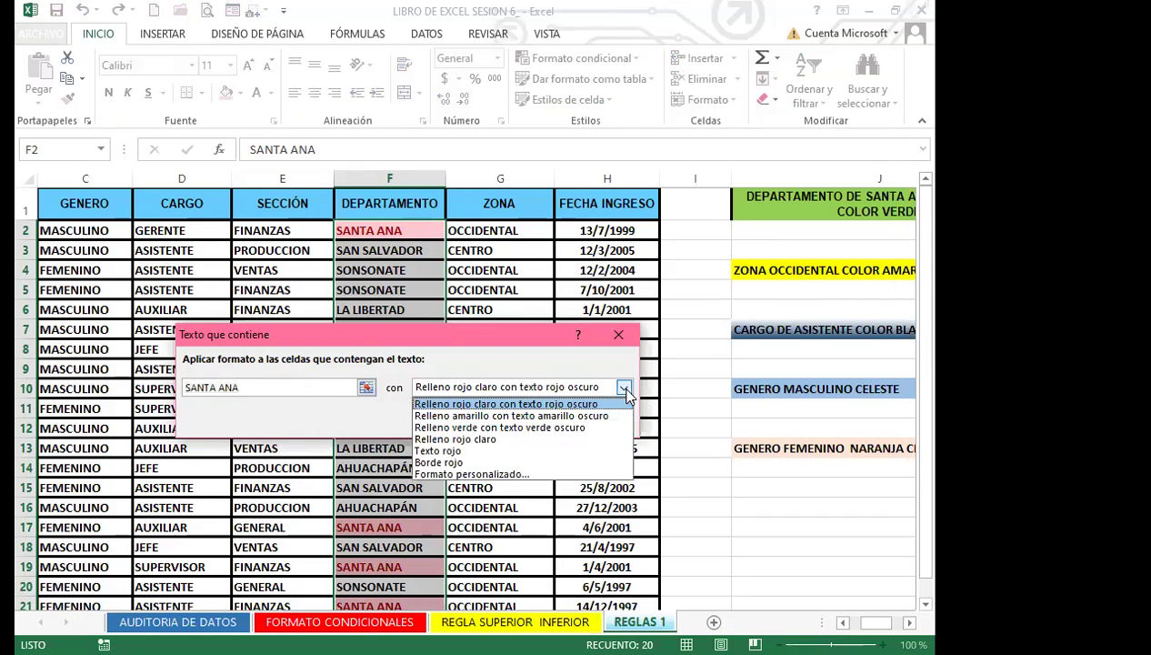
click(495, 474)
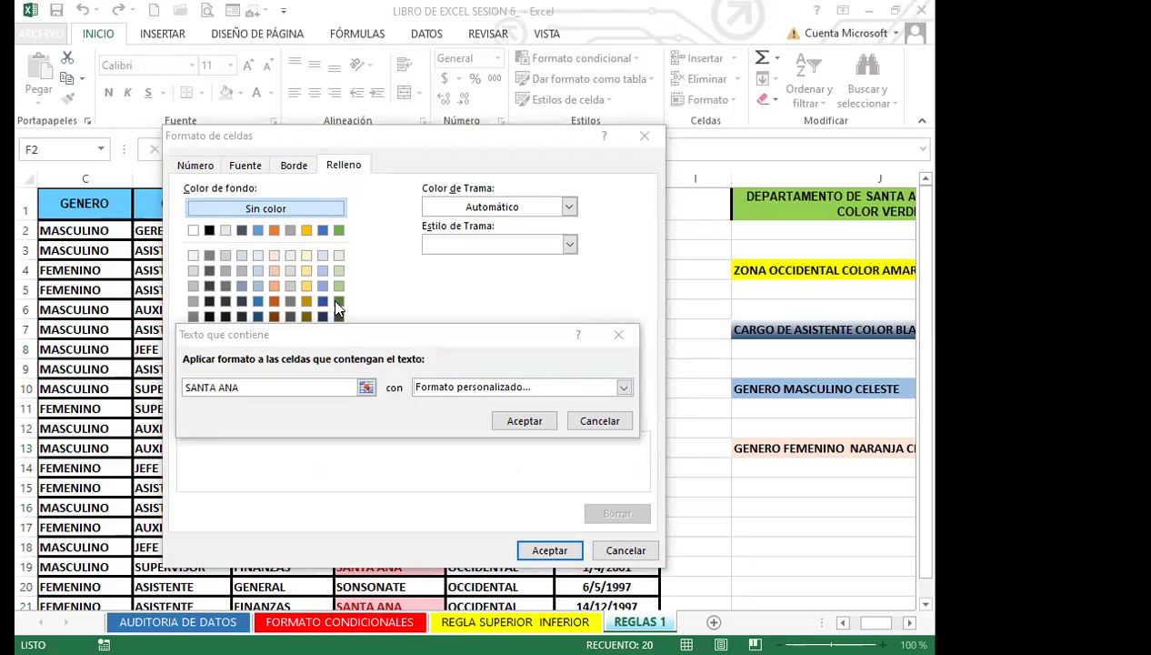
click(436, 341)
click(273, 341)
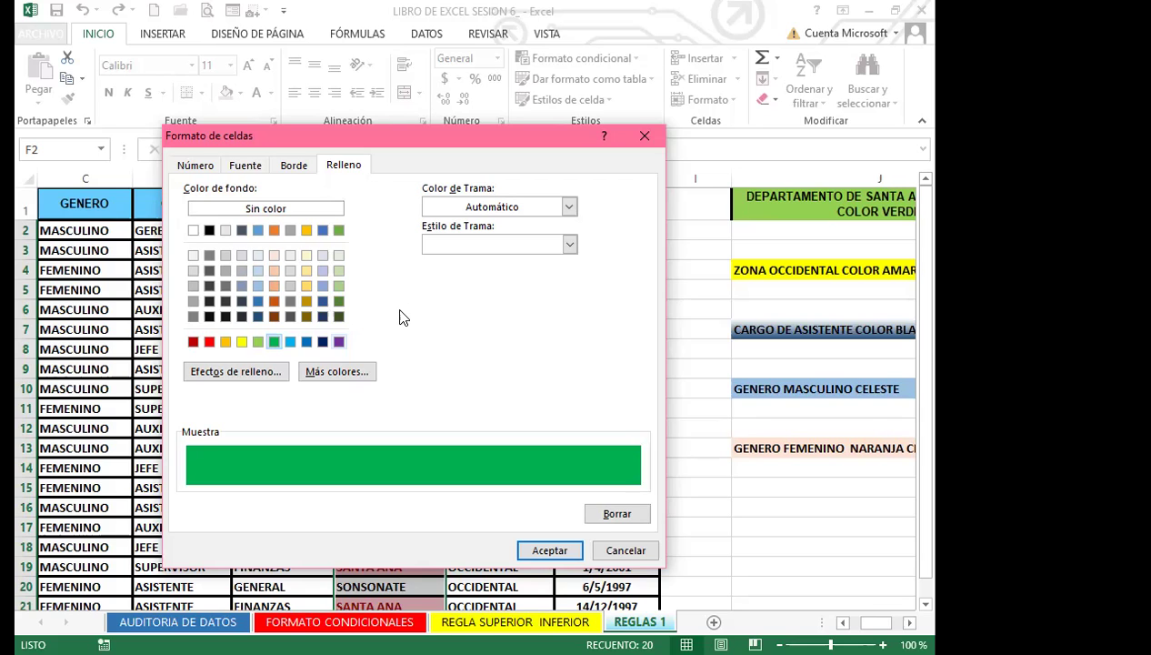
Step: Set the SANTA ANA rule's custom font to Negrita in black and accept the cell format
click(245, 166)
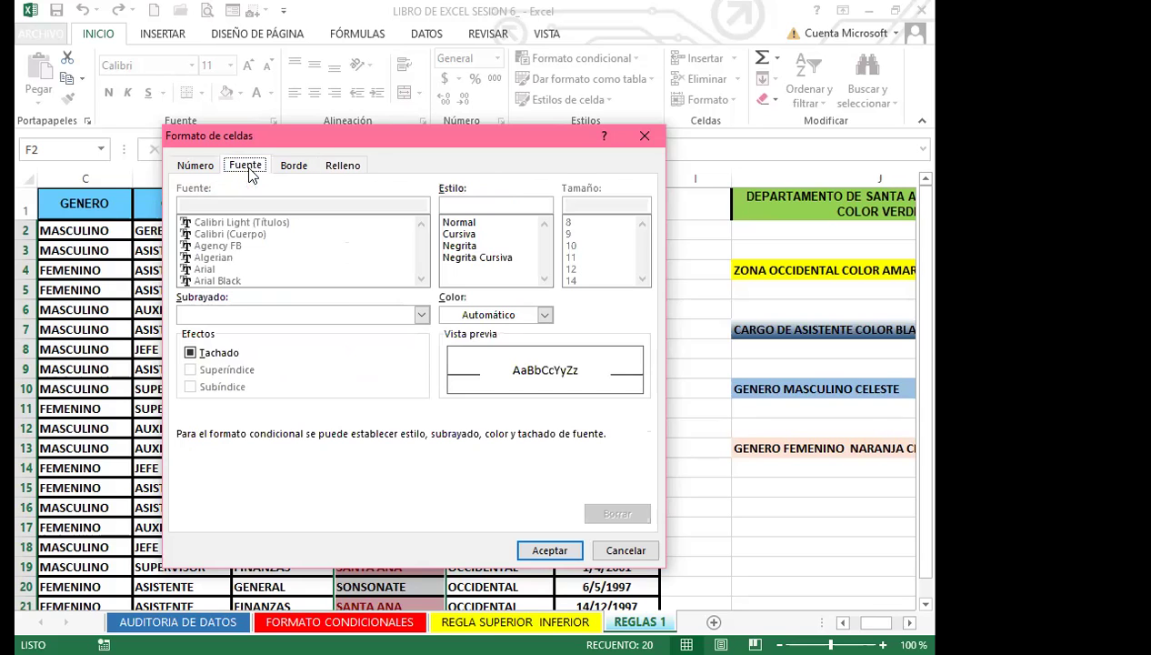
click(451, 245)
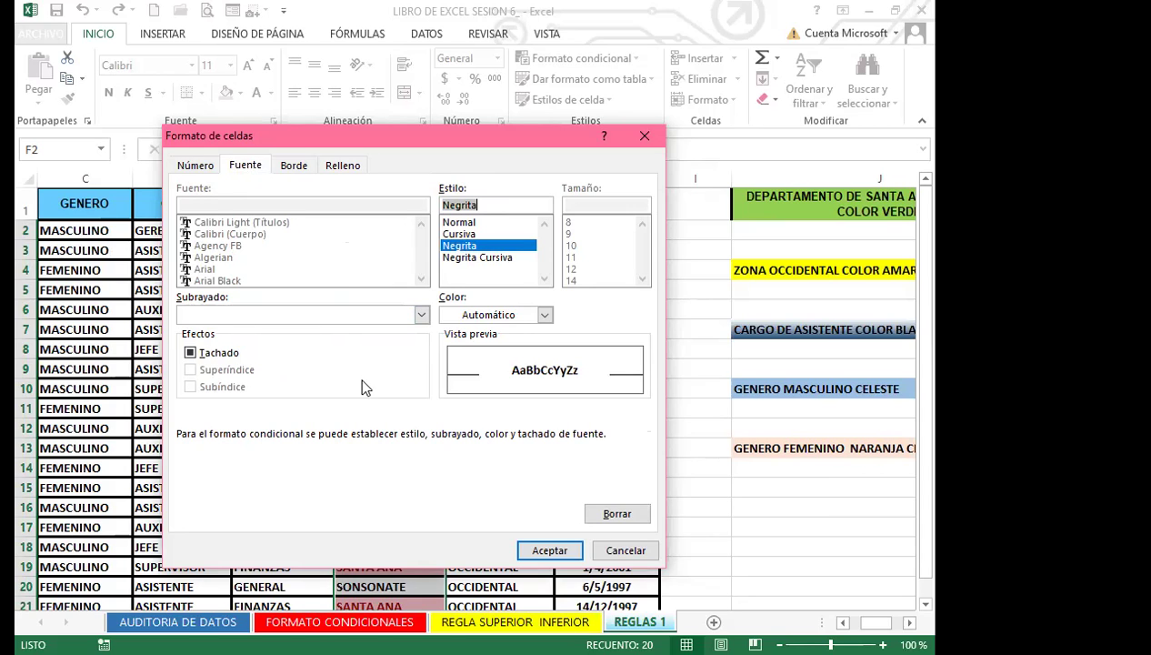
click(545, 315)
click(545, 314)
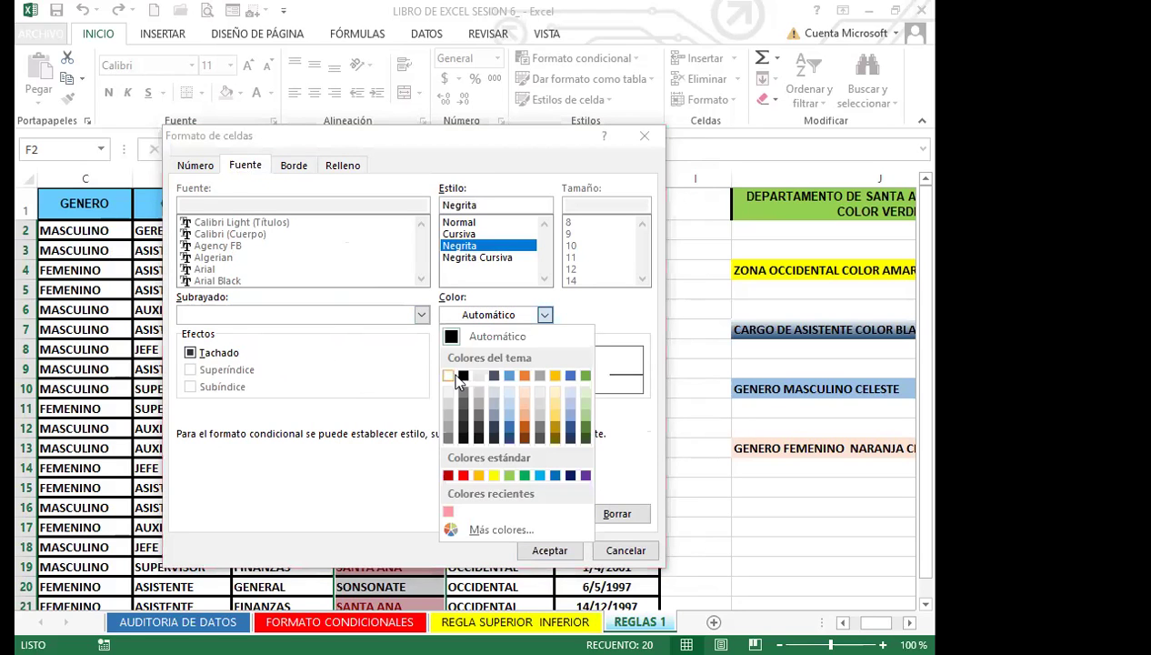
click(464, 377)
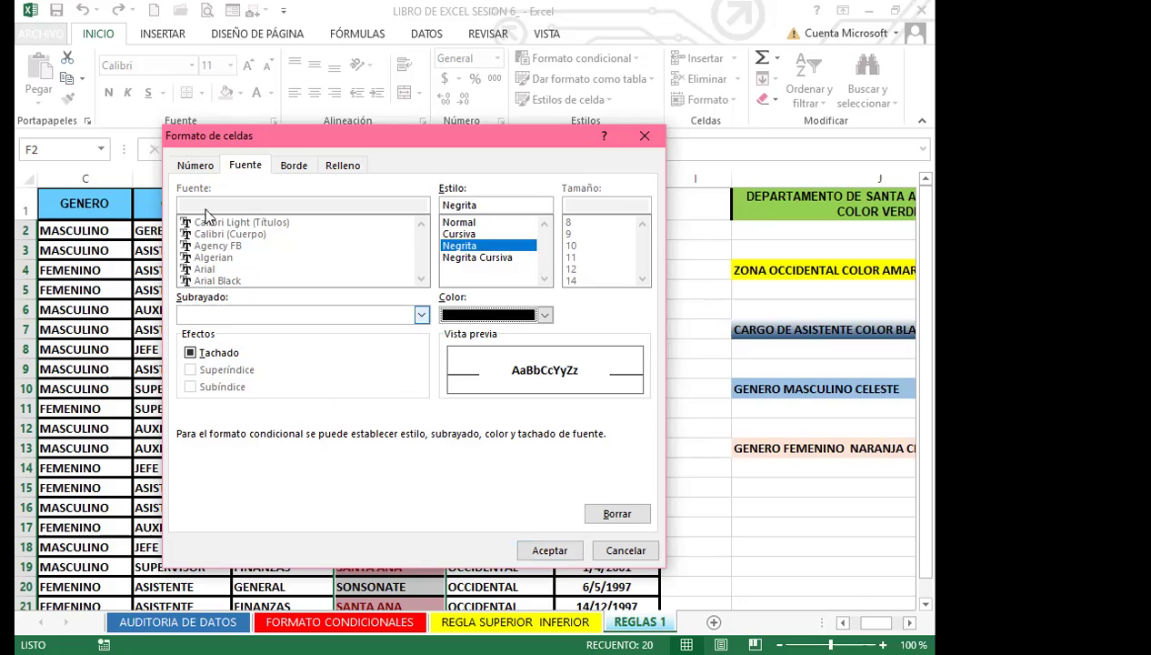
click(550, 550)
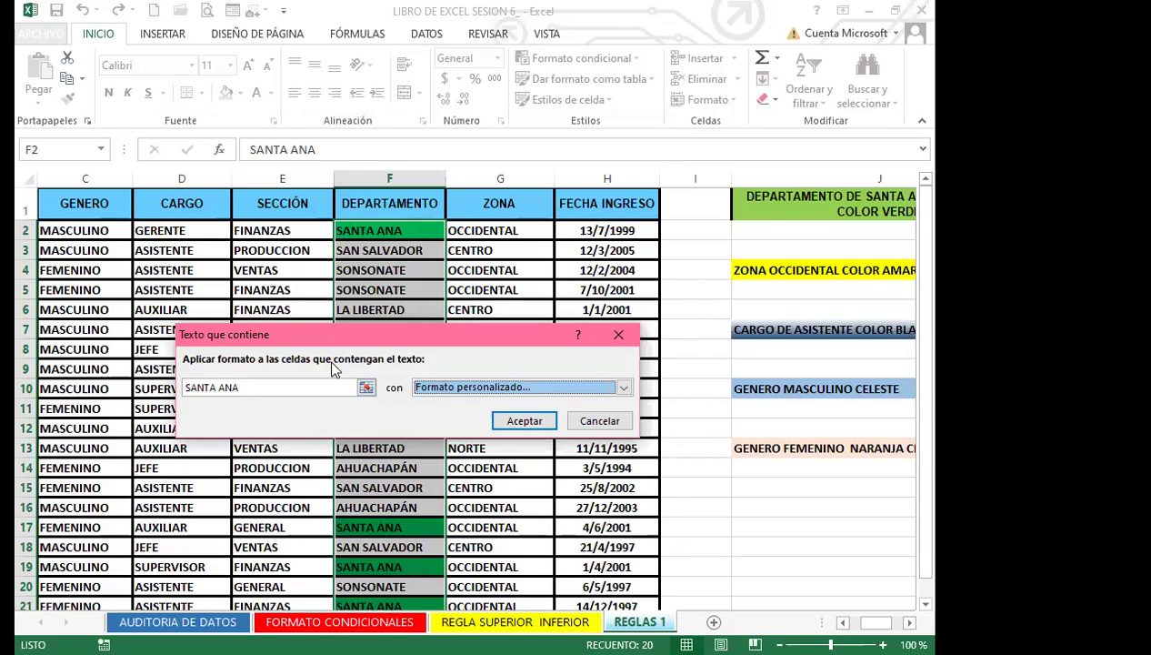
Step: Apply the SANTA ANA rule and check the colored cells down the DEPARTAMENTO column
click(526, 423)
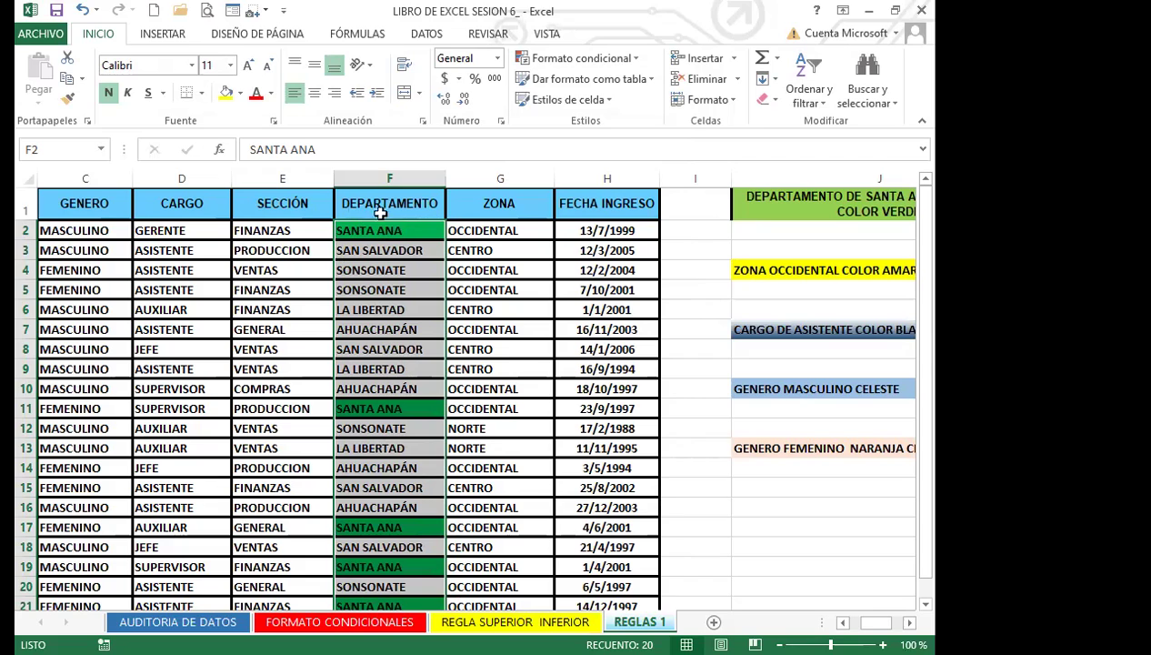
scroll(398, 416, down, 3)
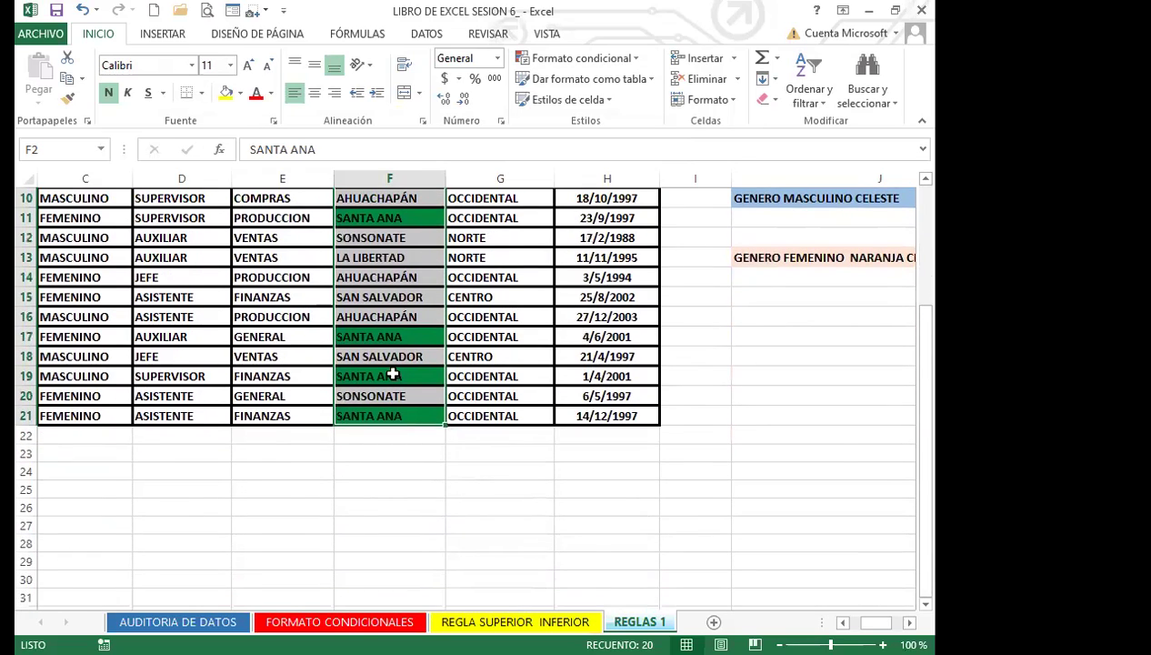
scroll(392, 375, up, 3)
click(393, 287)
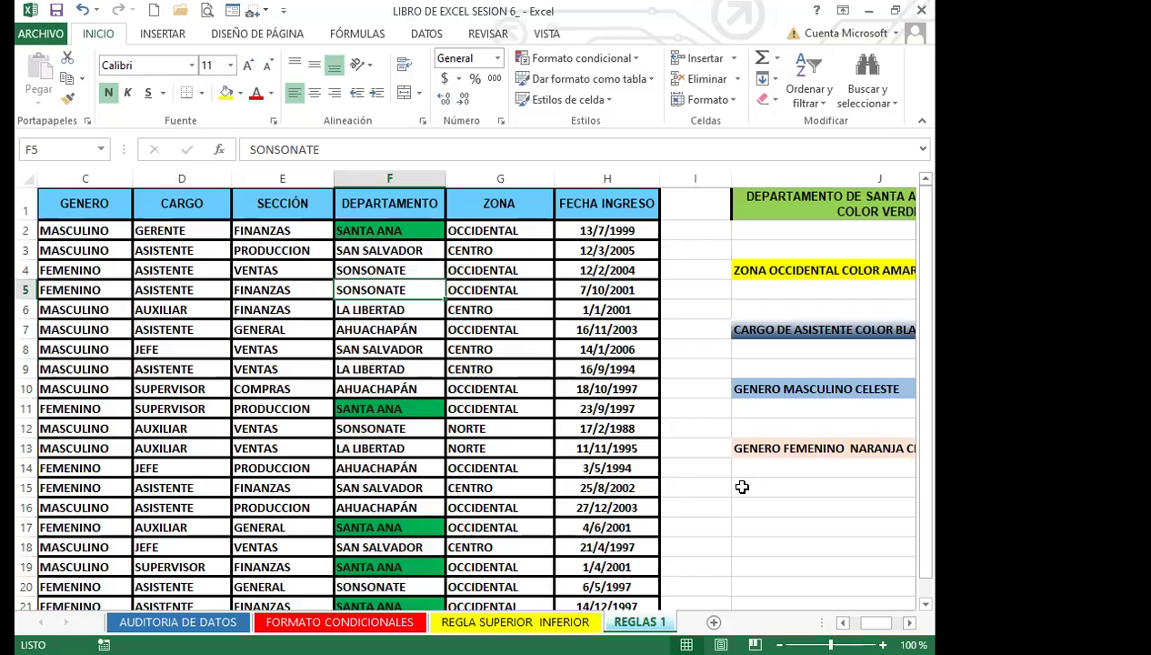
Step: Following the ZONA OCCIDENTAL instruction, start an Es igual a rule on G2:G21 that compares the cells with =$G$2
click(768, 446)
key(Right)
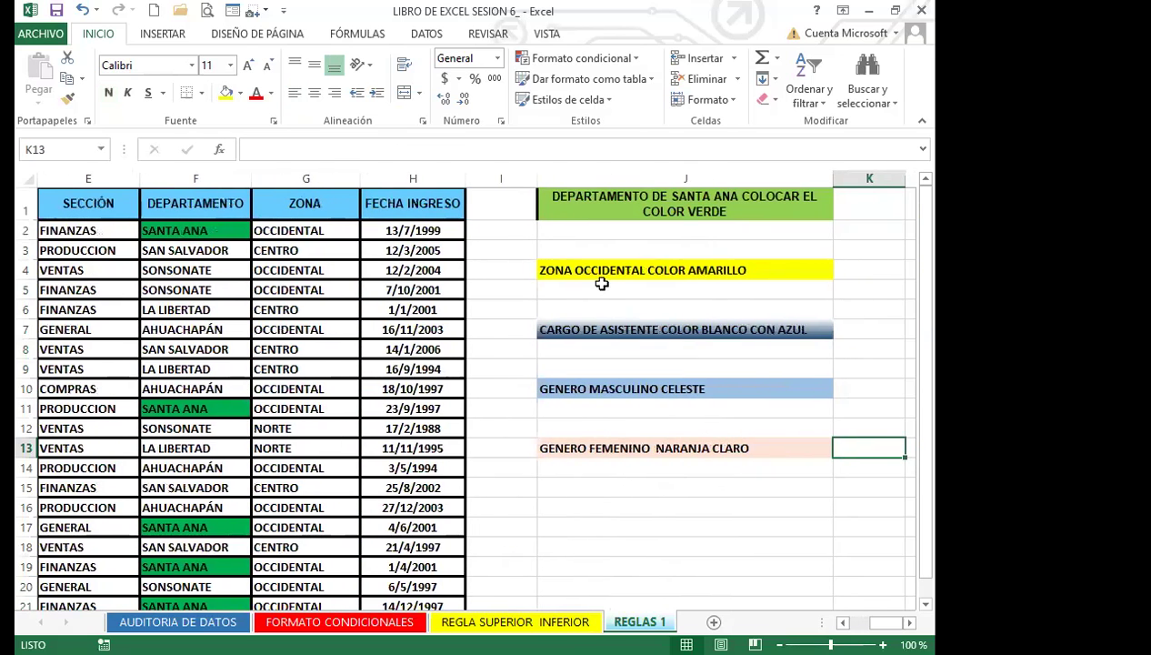
click(596, 271)
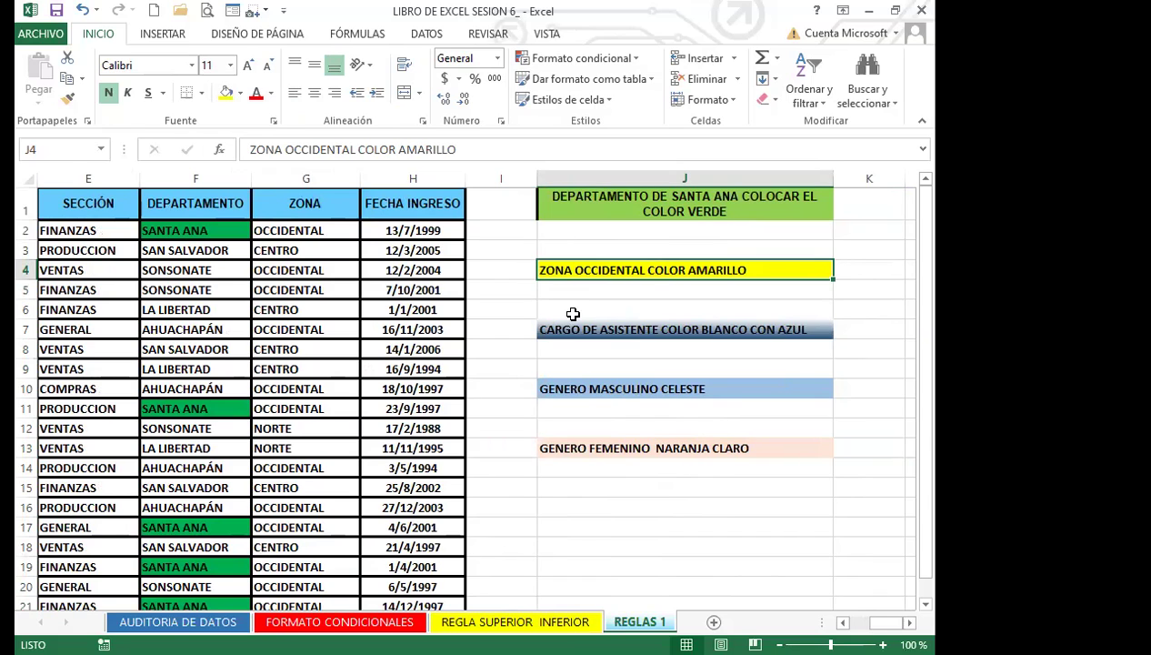
click(323, 230)
drag(313, 228, 324, 552)
scroll(319, 382, up, 1)
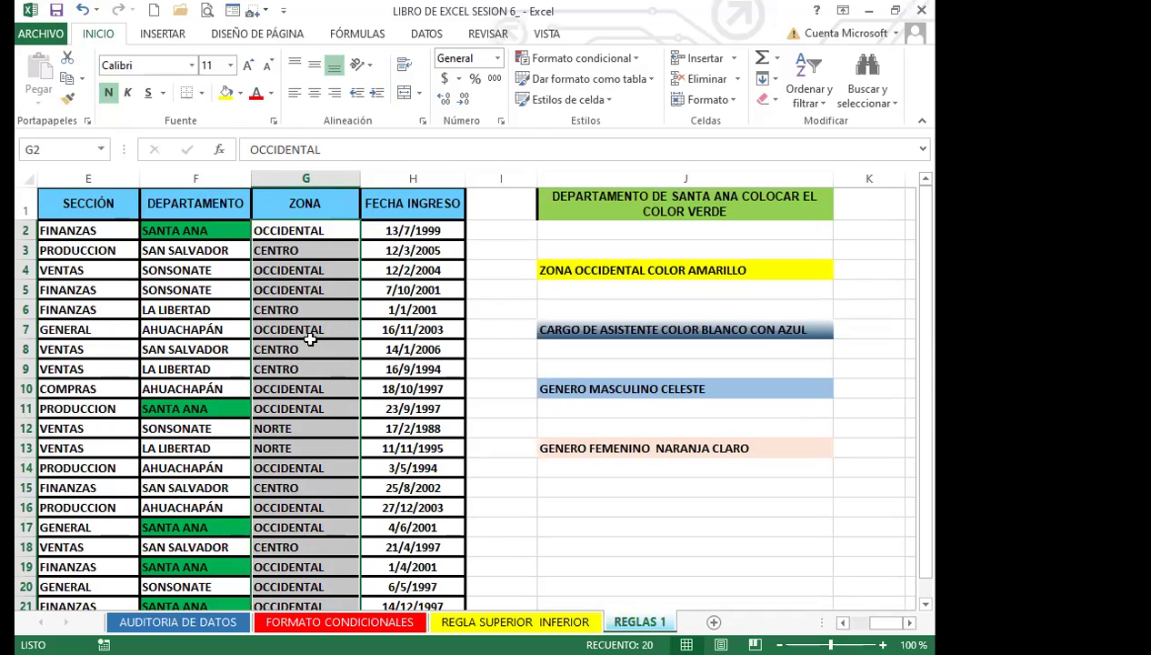
click(639, 60)
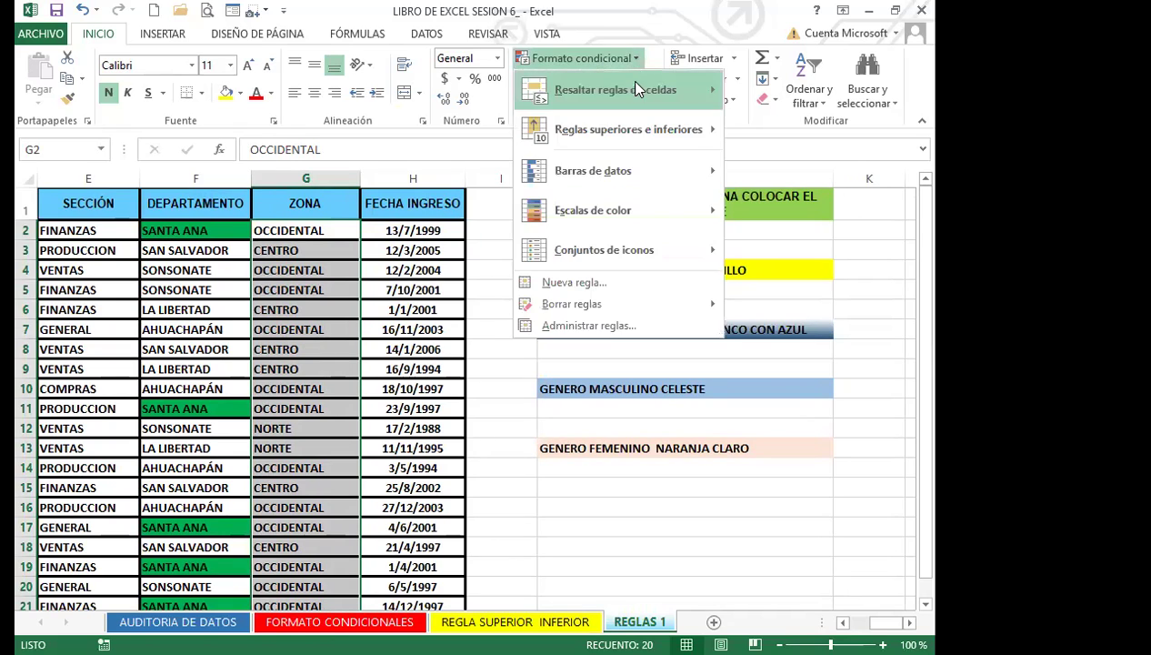
mouse_move(638, 89)
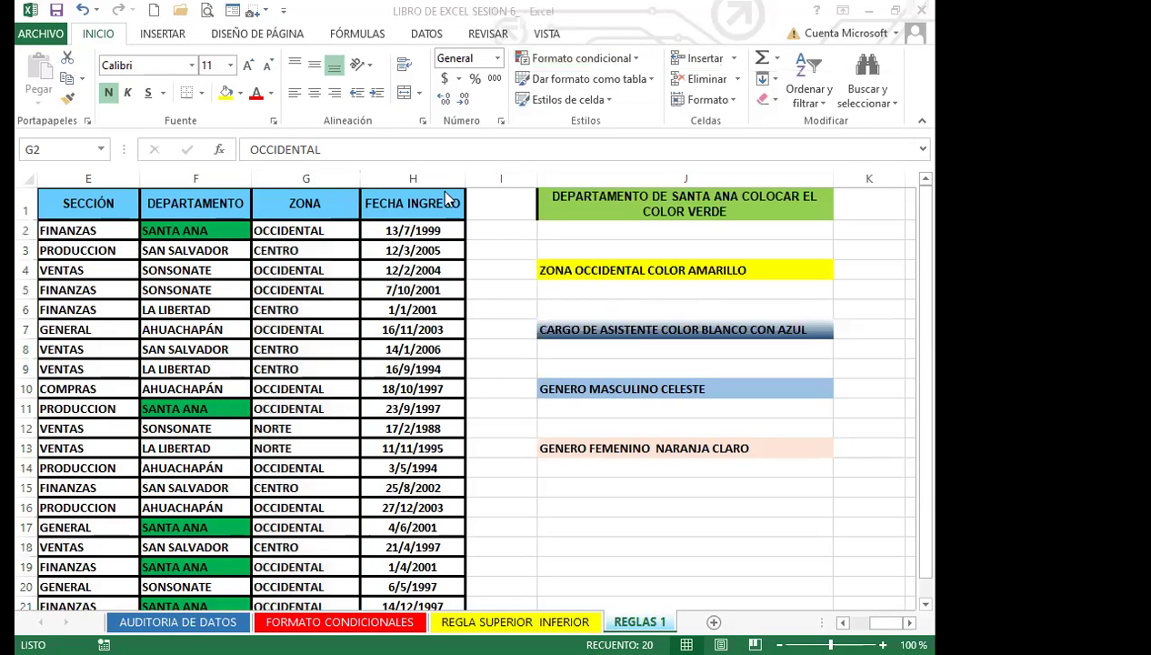
click(640, 66)
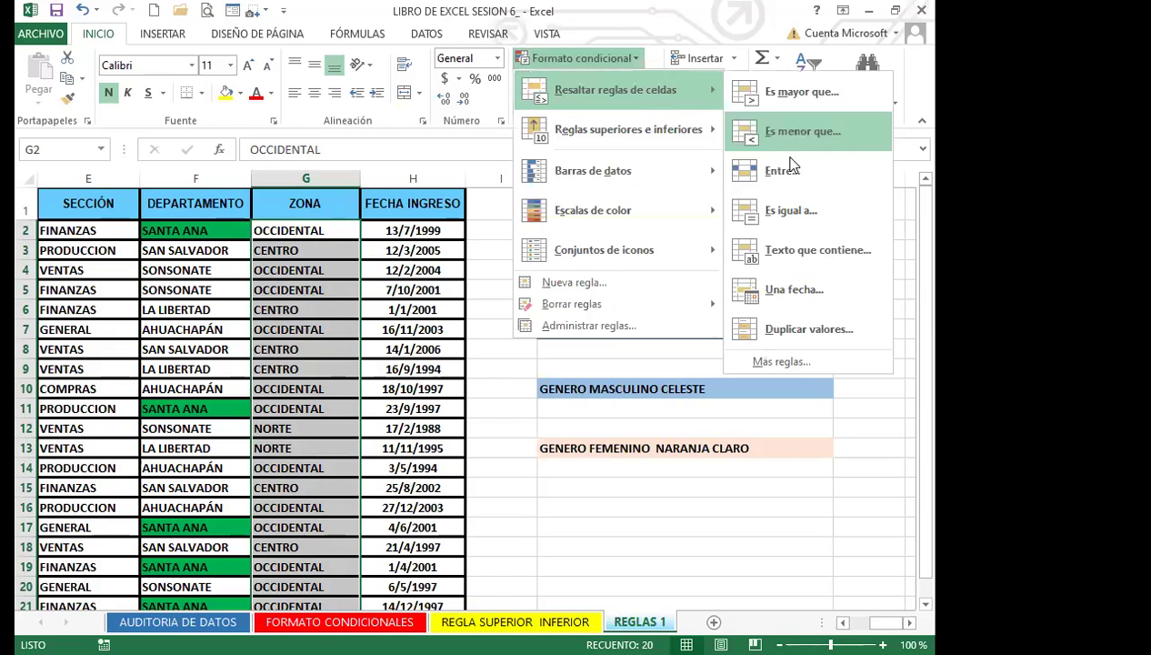
click(795, 215)
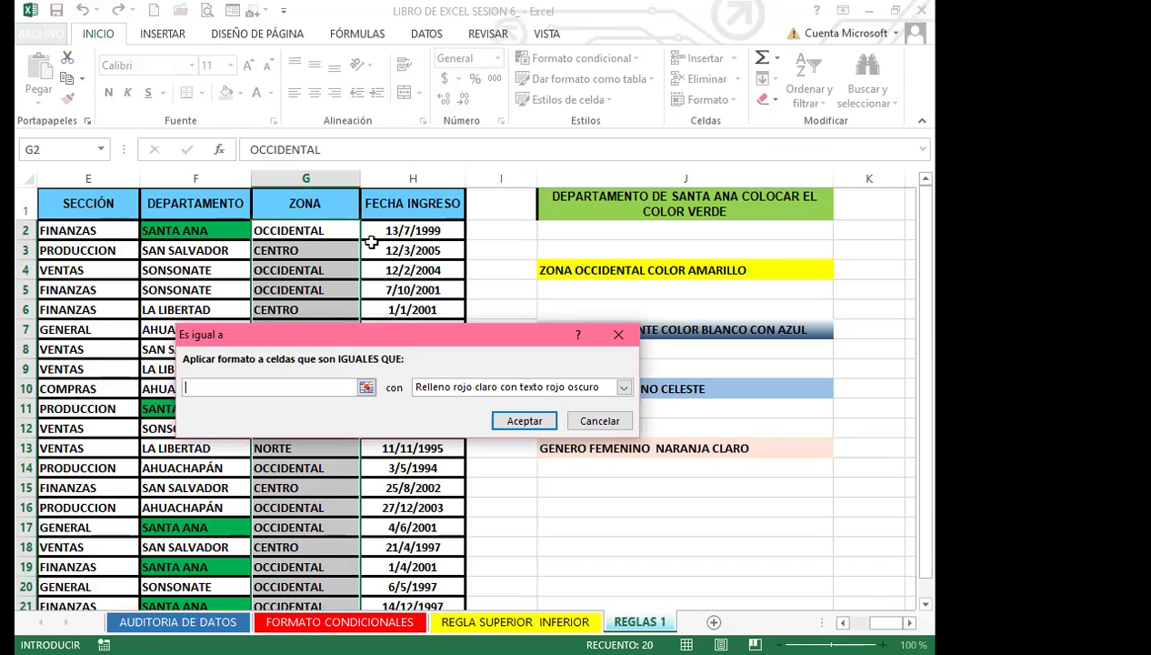
click(330, 230)
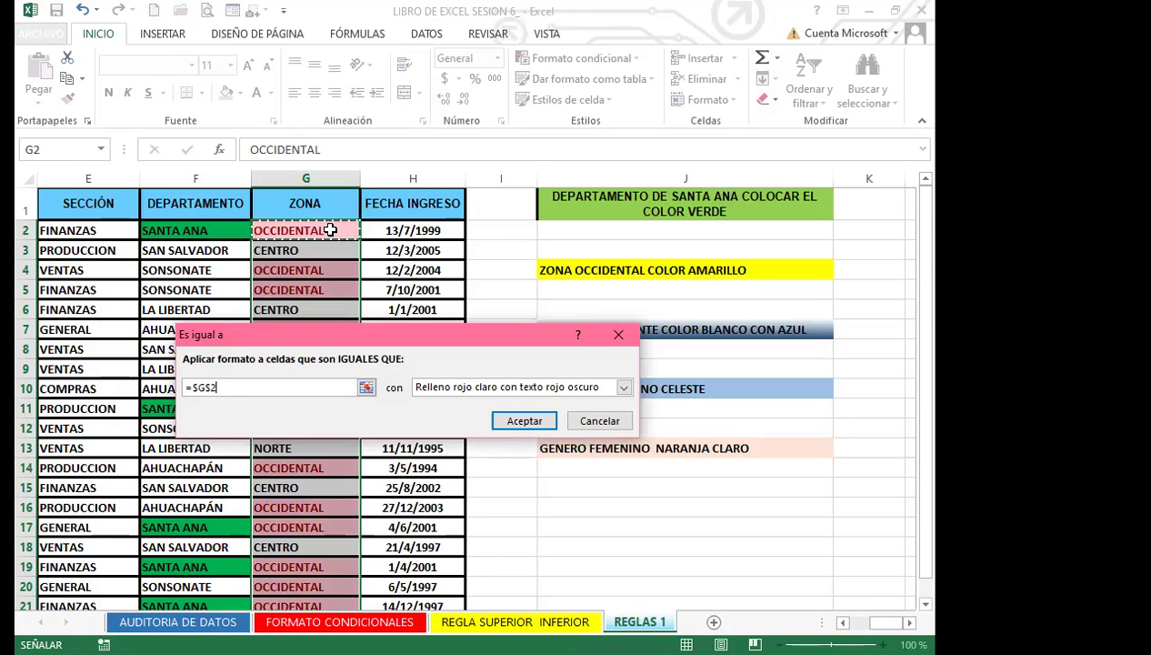
Step: Choose Formato personalizado for the ZONA rule and set its font style to Negrita
click(624, 387)
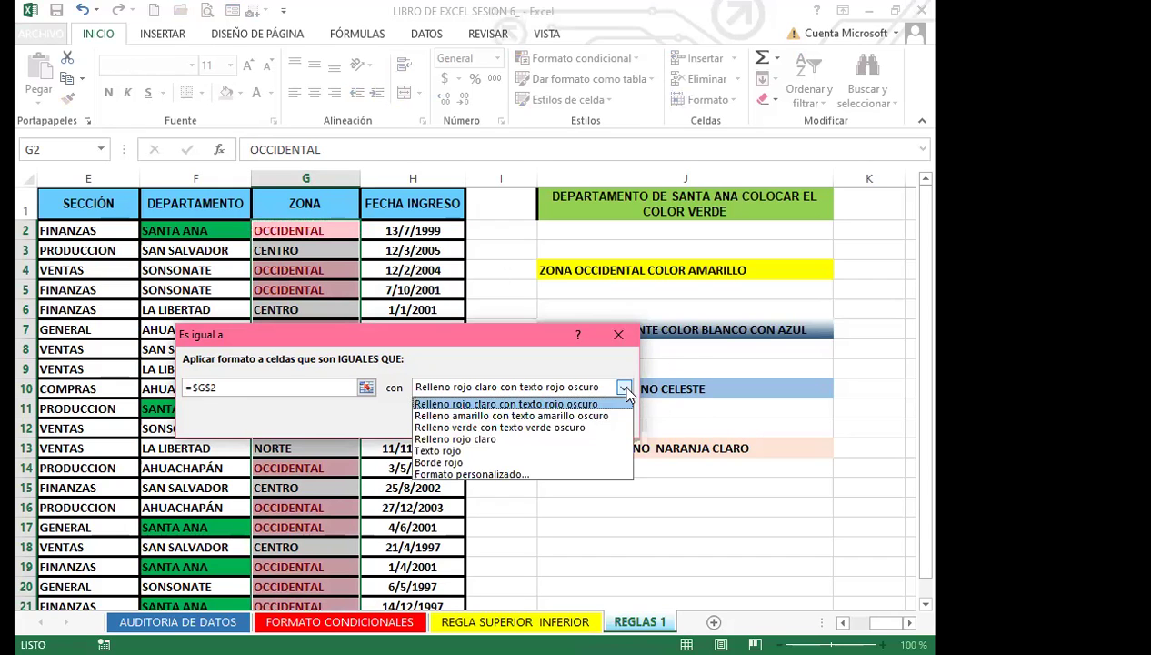
click(496, 473)
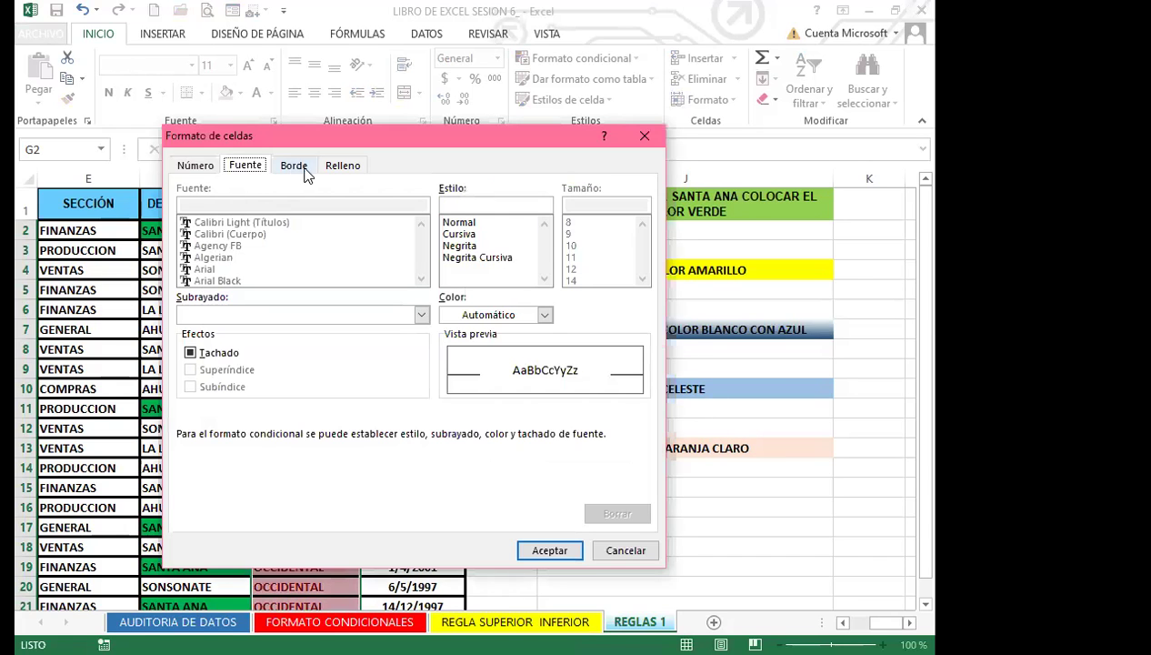
click(460, 245)
click(544, 316)
click(545, 316)
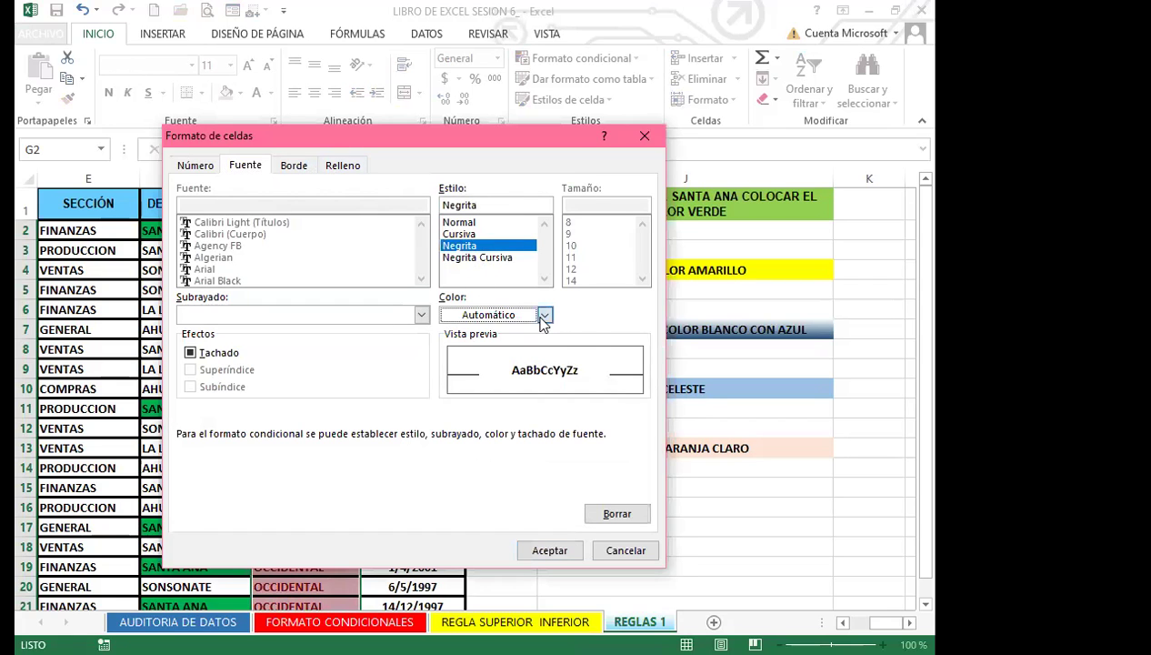
Step: Give the ZONA rule's custom format a standard yellow fill and apply the rule
click(325, 169)
click(325, 170)
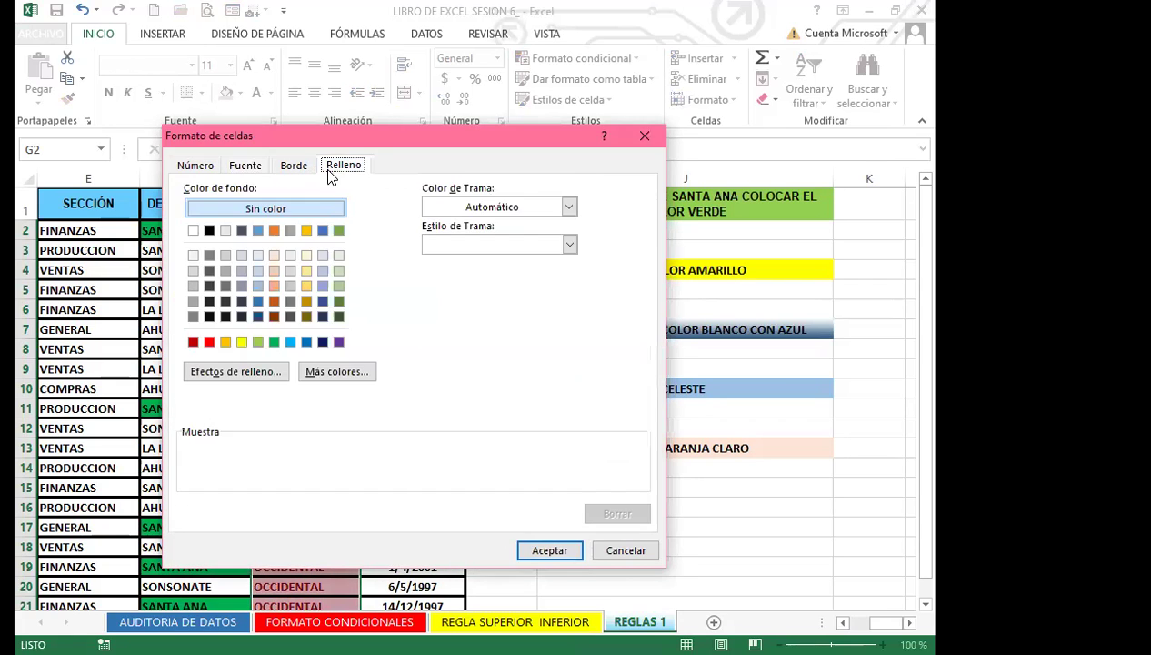
click(241, 341)
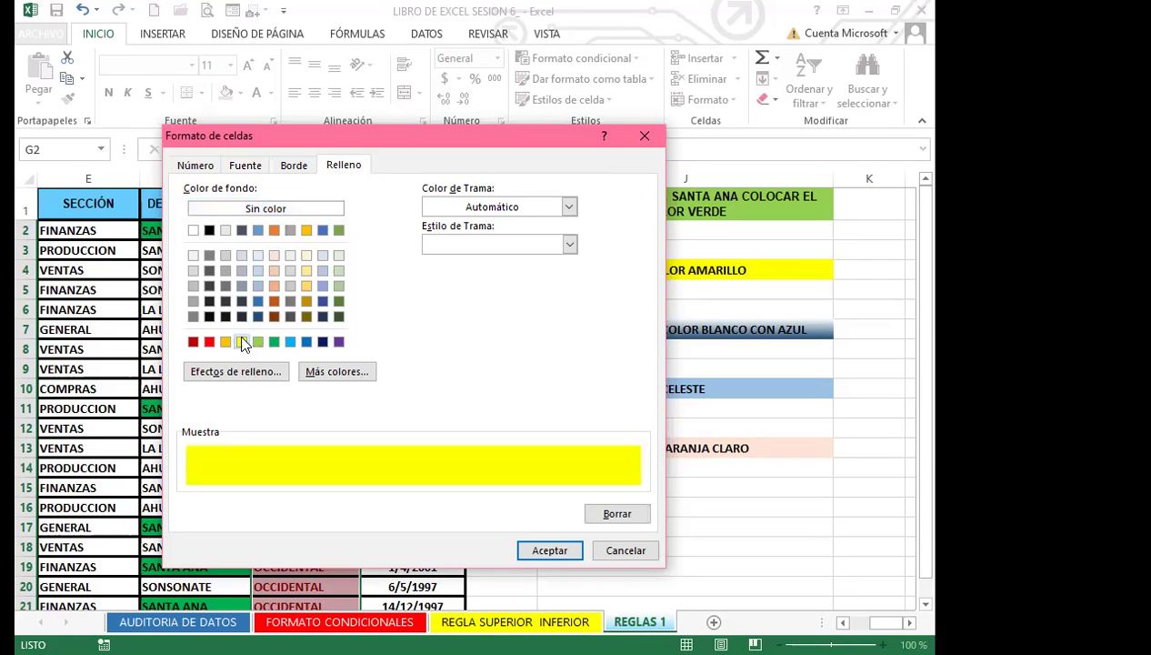
click(548, 551)
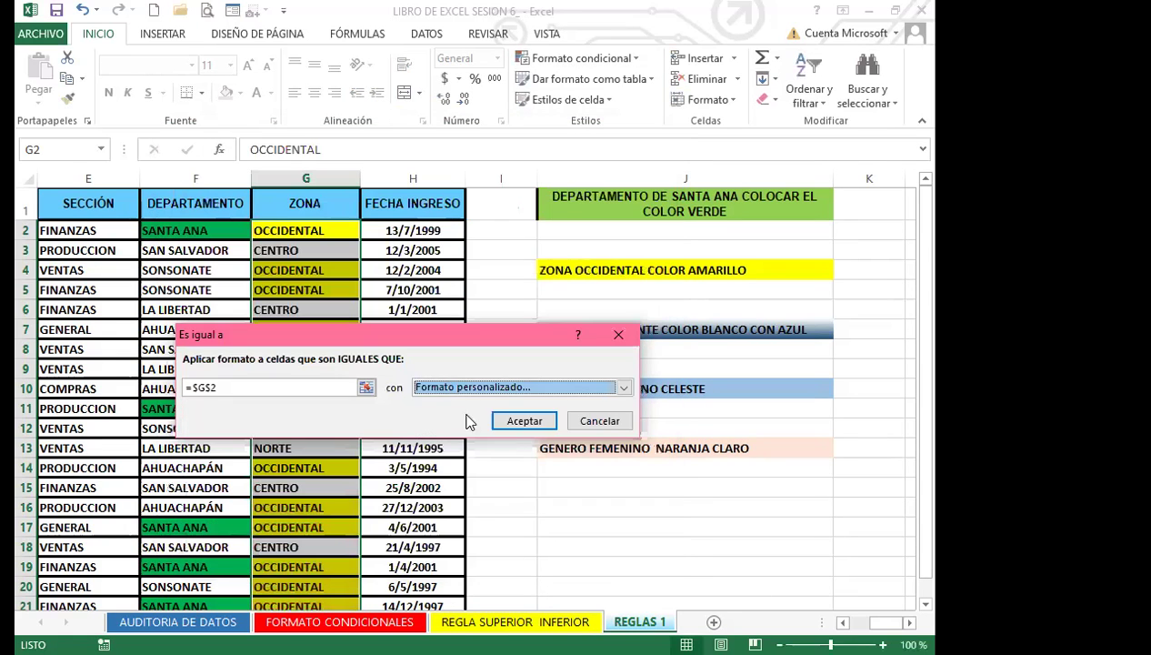
click(525, 420)
click(332, 388)
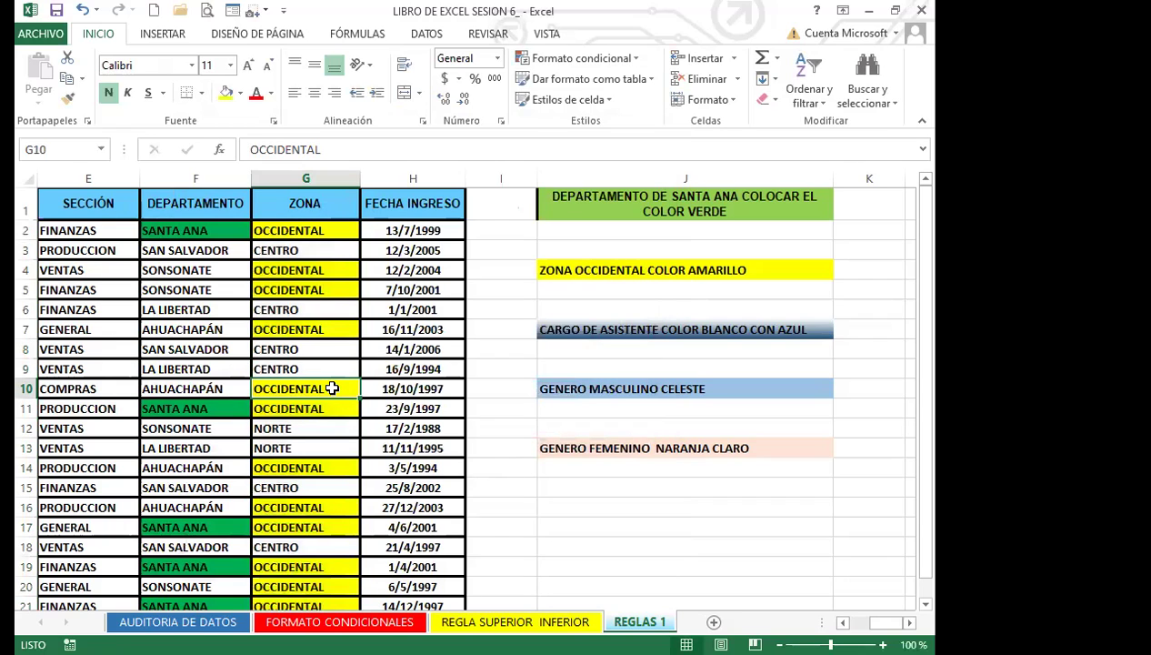
Step: Compare the DEPARTAMENTO and ZONA cells in row 2 and review the Resaltar reglas de celdas options
click(212, 232)
click(281, 233)
click(212, 232)
click(282, 228)
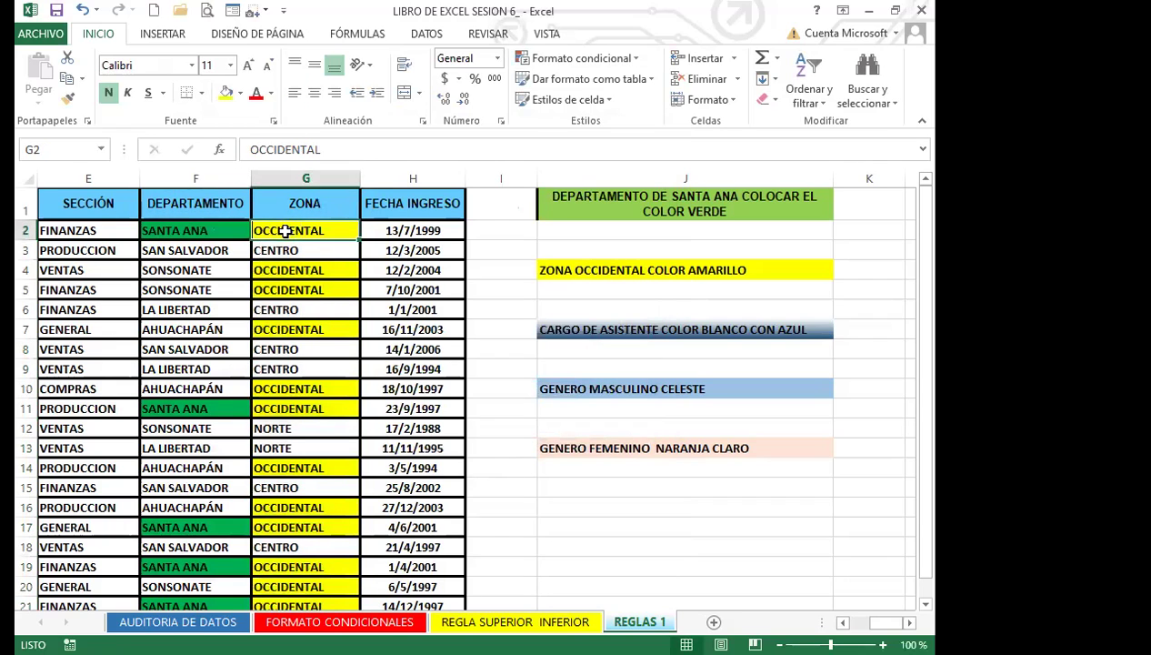
click(210, 229)
click(301, 230)
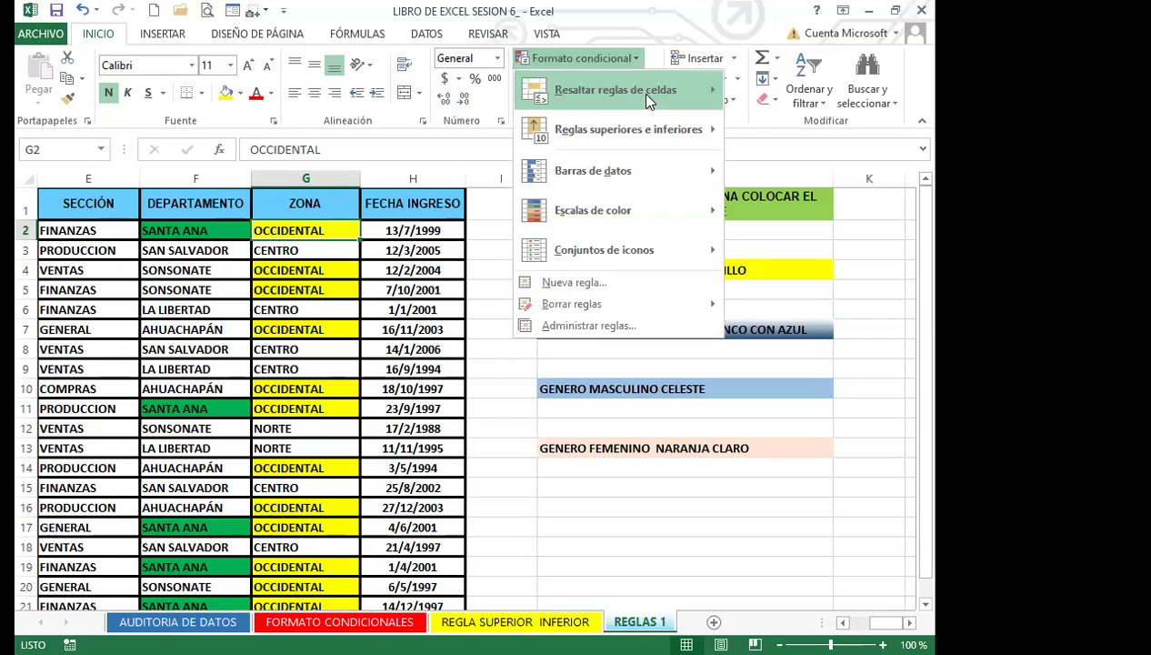
mouse_move(649, 100)
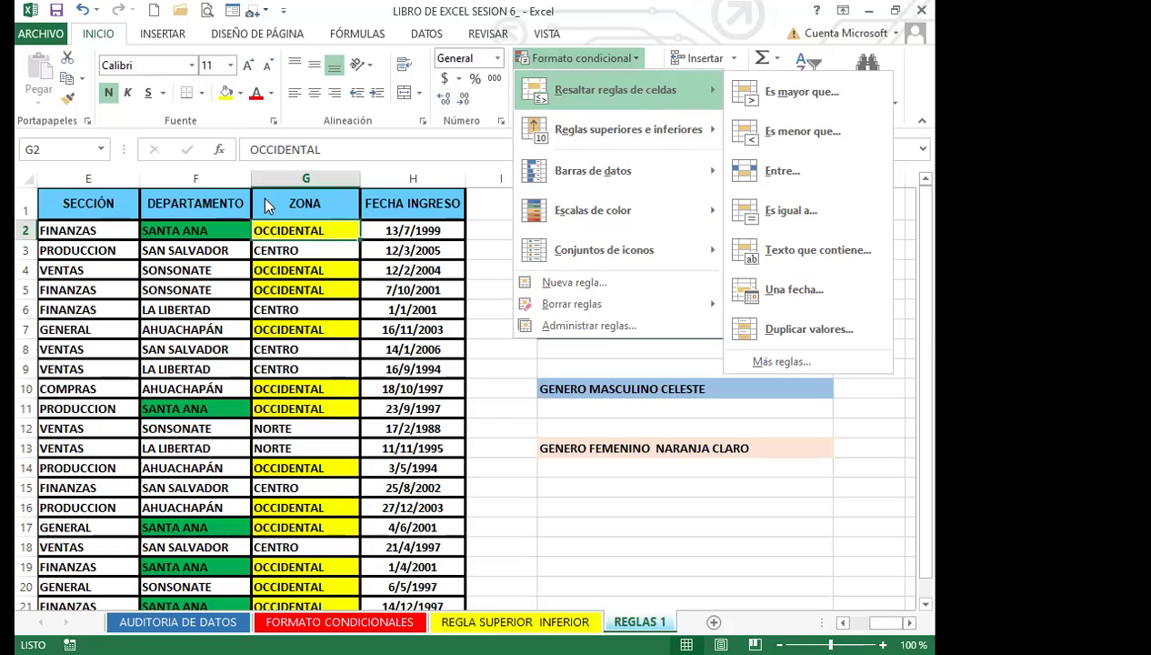
click(289, 263)
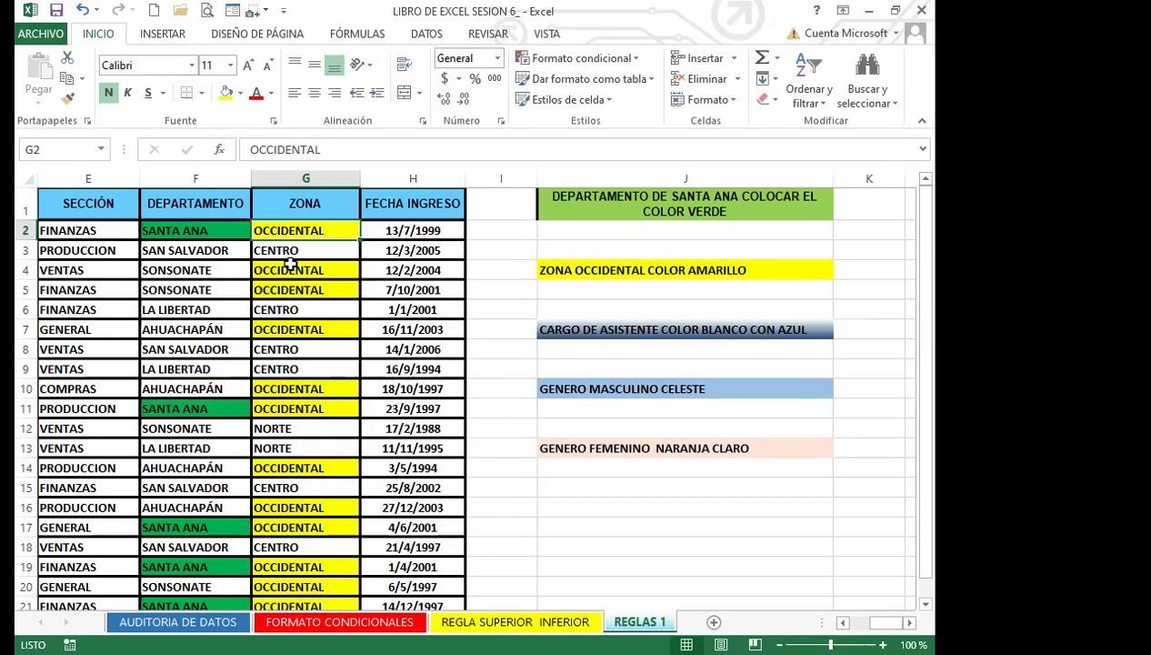
Step: Read the CARGO DE ASISTENTE instruction in column J and locate the CARGO column in the employee table
click(639, 264)
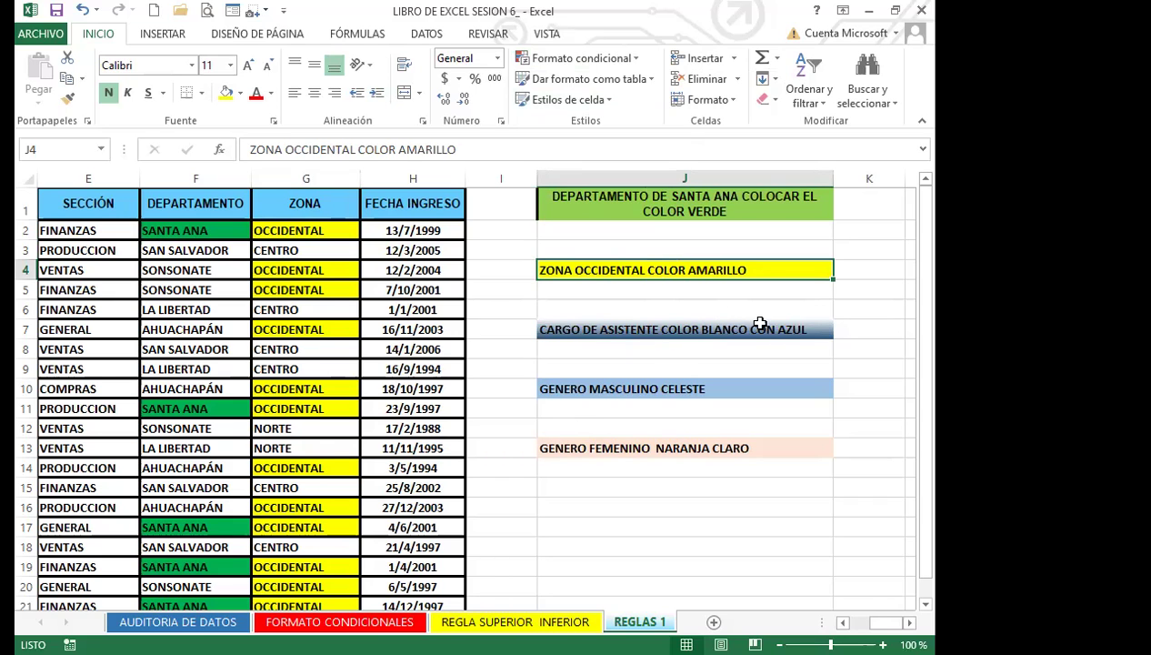
click(107, 409)
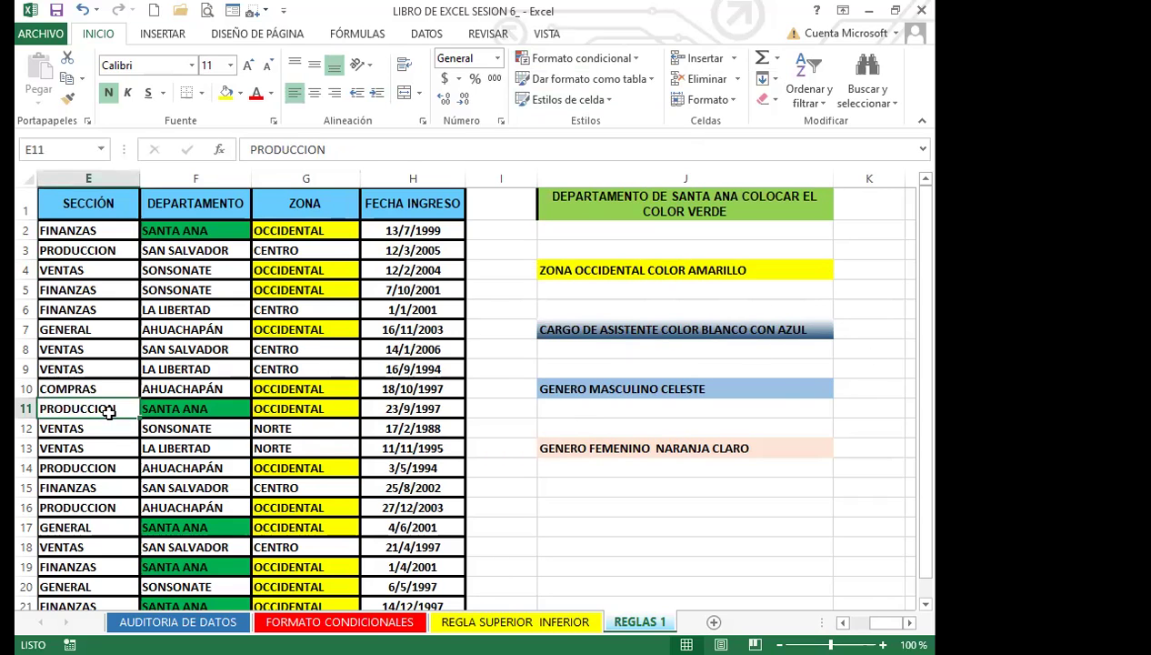
key(Left)
key(Left)
key(Left)
key(Left)
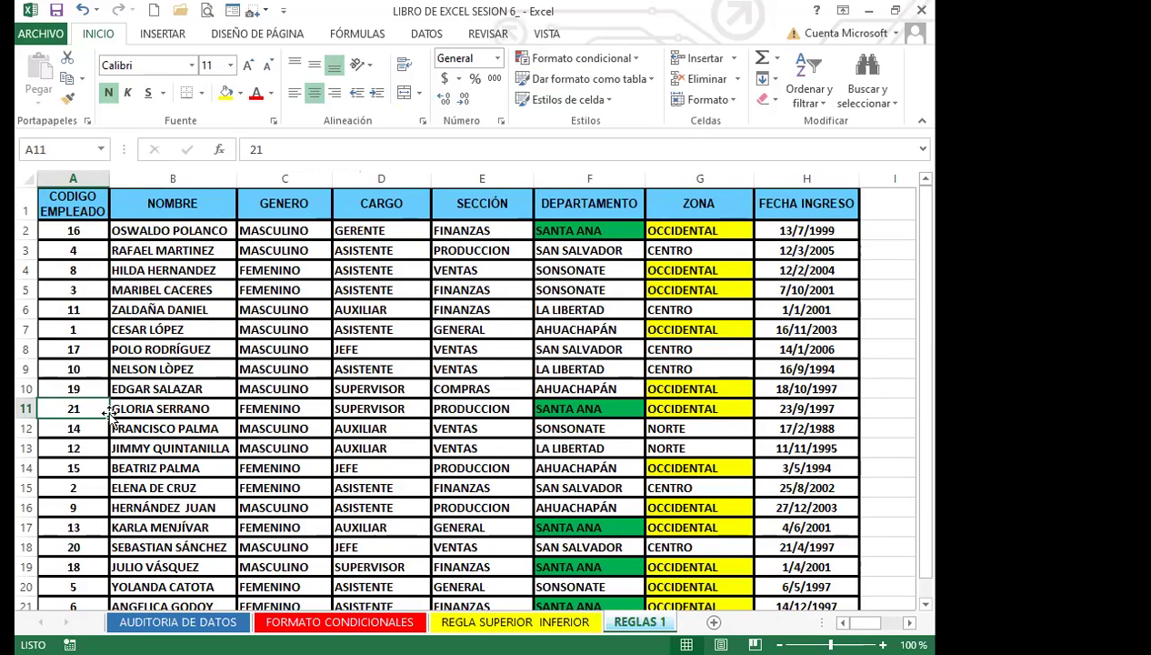
click(409, 230)
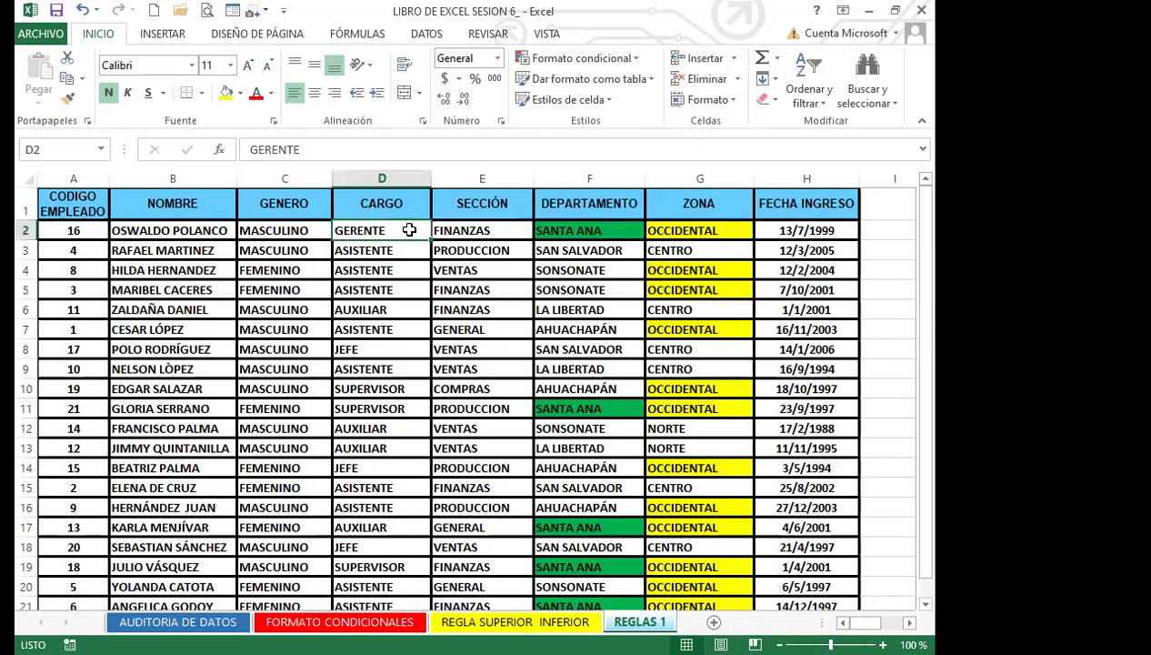
click(412, 175)
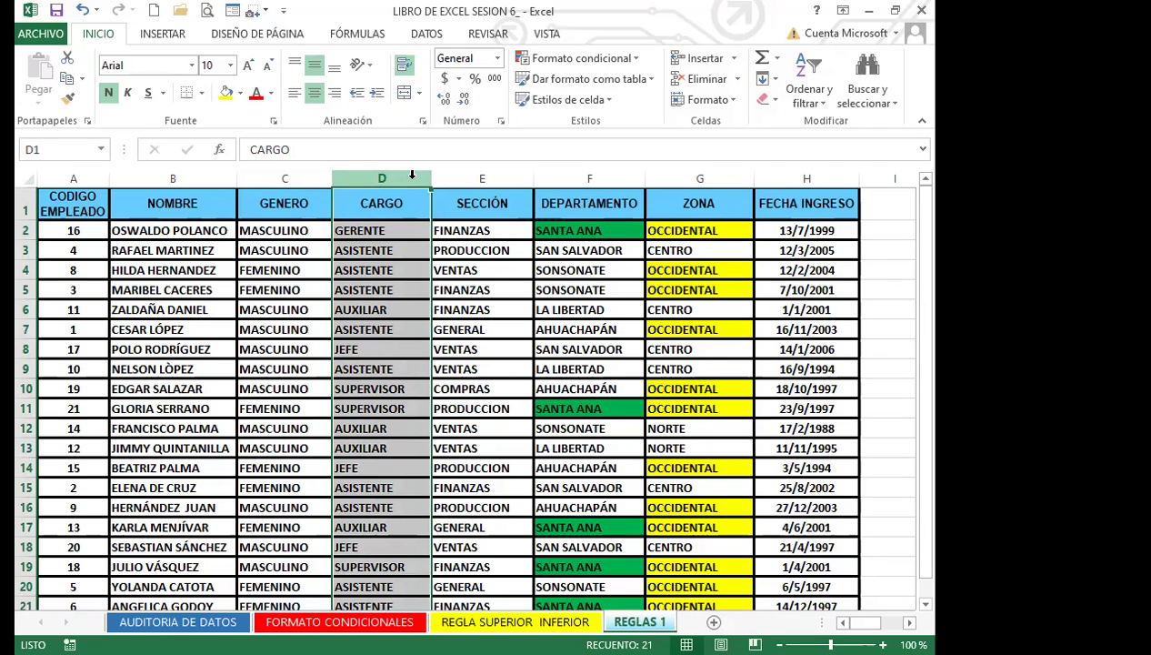
Step: Start an Es igual a rule on the CARGO cells D2:D21 with ASISTENTE as the comparison value
drag(386, 227, 373, 531)
scroll(373, 531, down, 1)
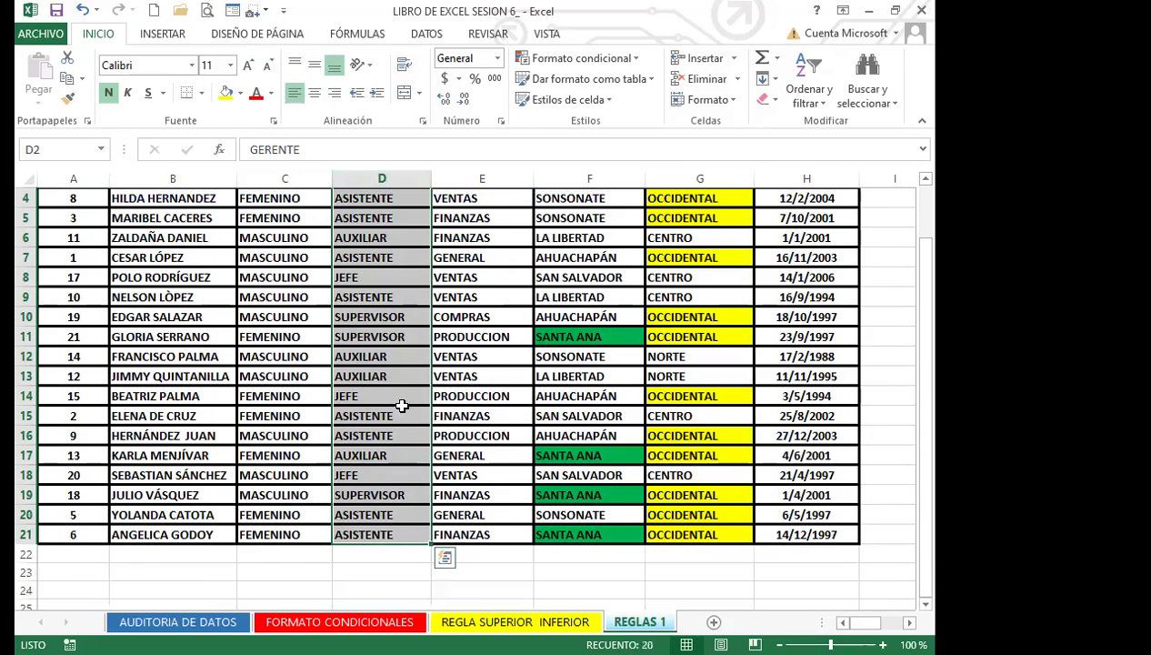
scroll(403, 363, up, 1)
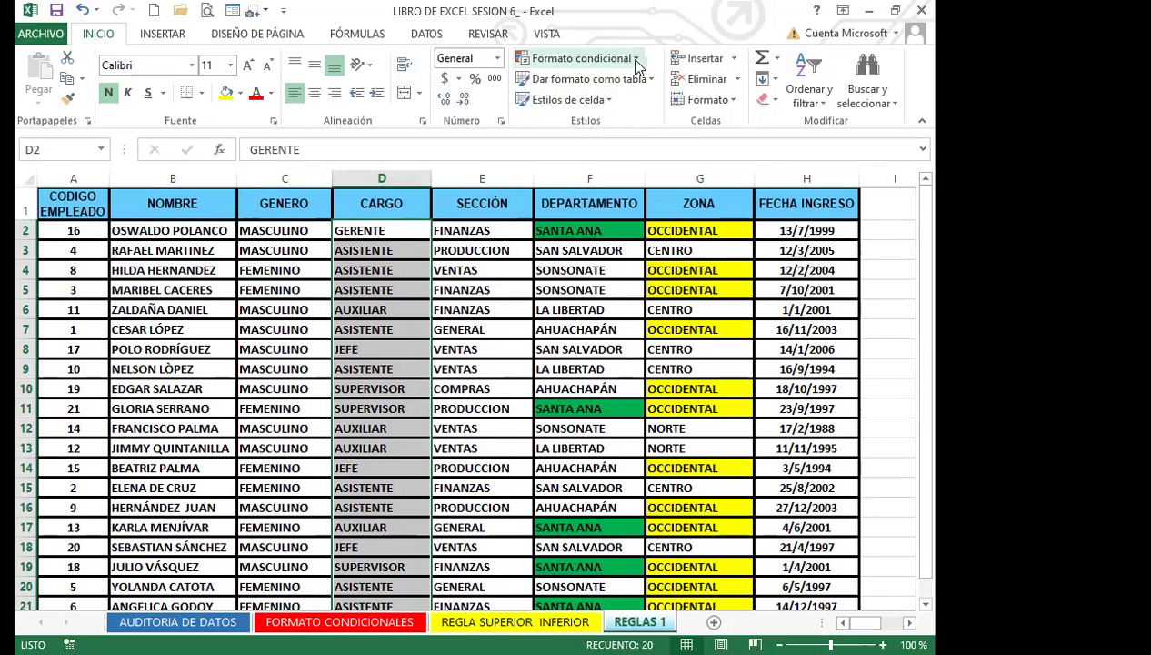
click(591, 58)
mouse_move(647, 88)
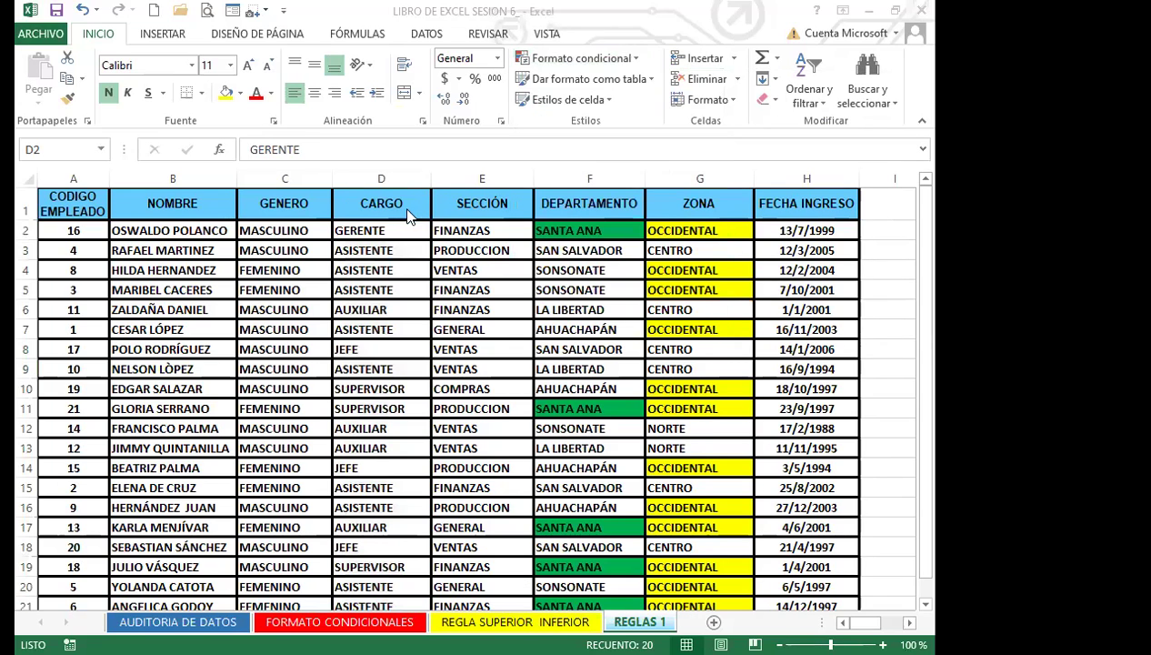
click(386, 227)
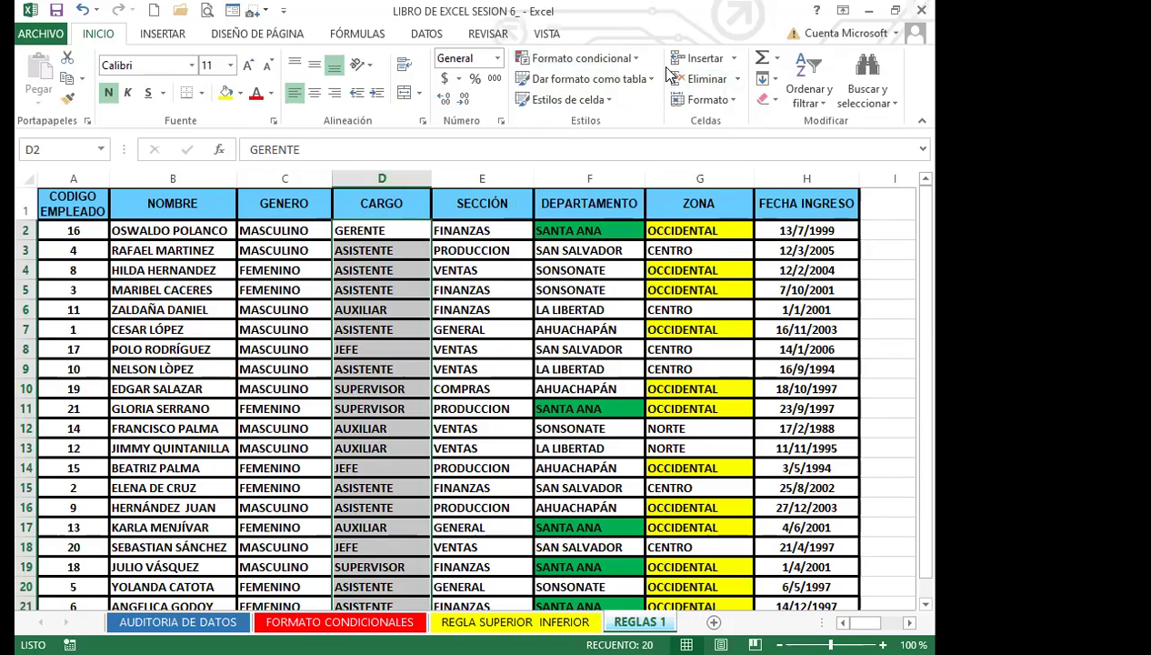
click(634, 60)
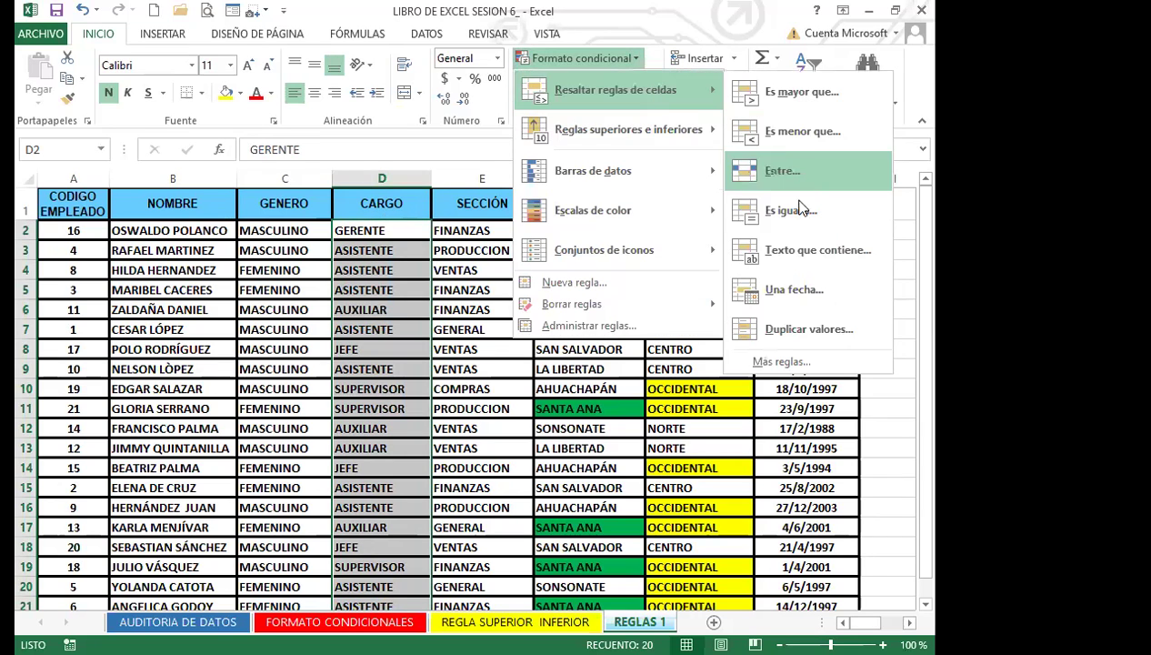
click(793, 211)
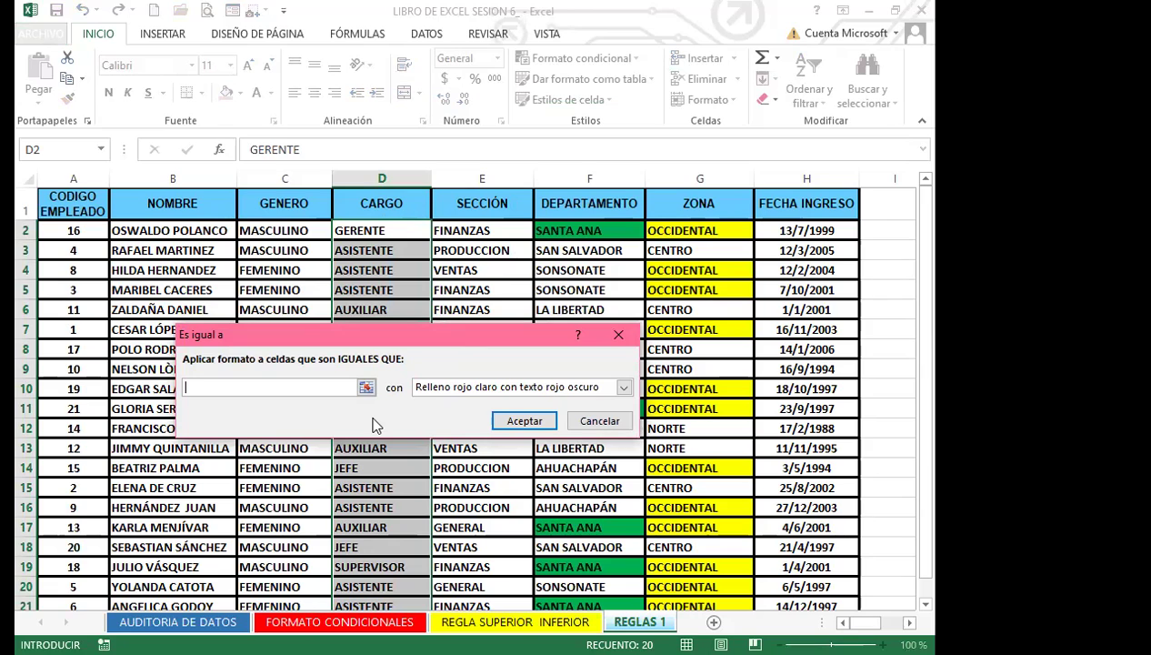
text(asi)
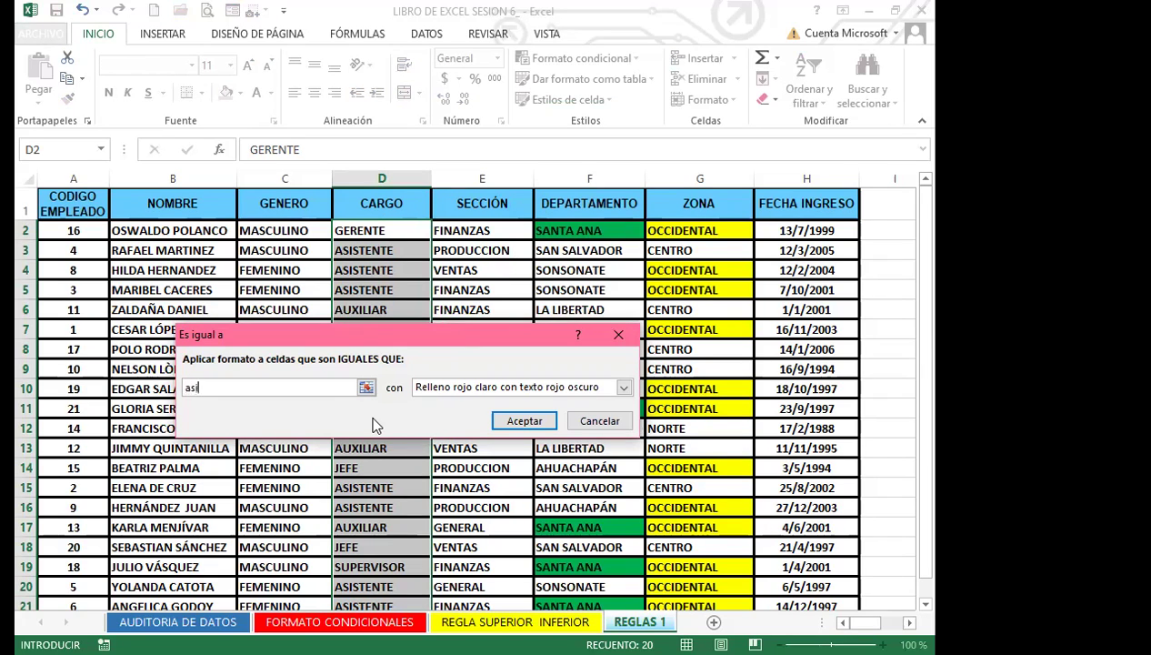
key(BackSpace)
key(BackSpace)
key(BackSpace)
text(ASISTENTE)
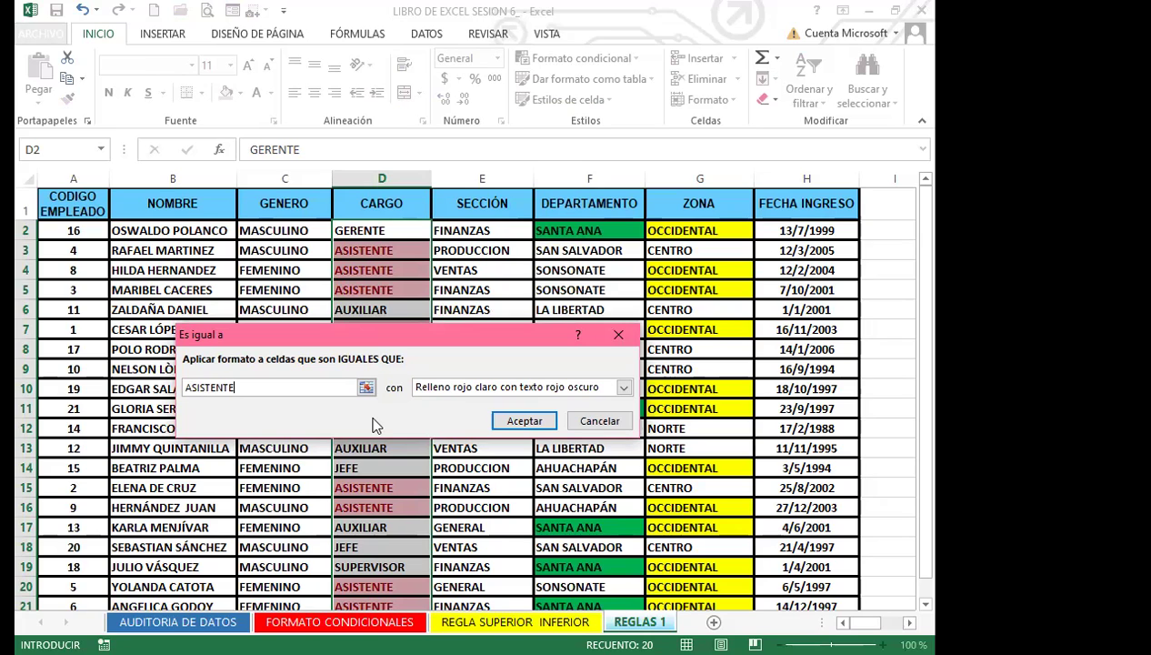
Step: Give the ASISTENTE rule a custom two-color gradient fill with white as Color 1 and dark blue-gray as Color 2
click(624, 387)
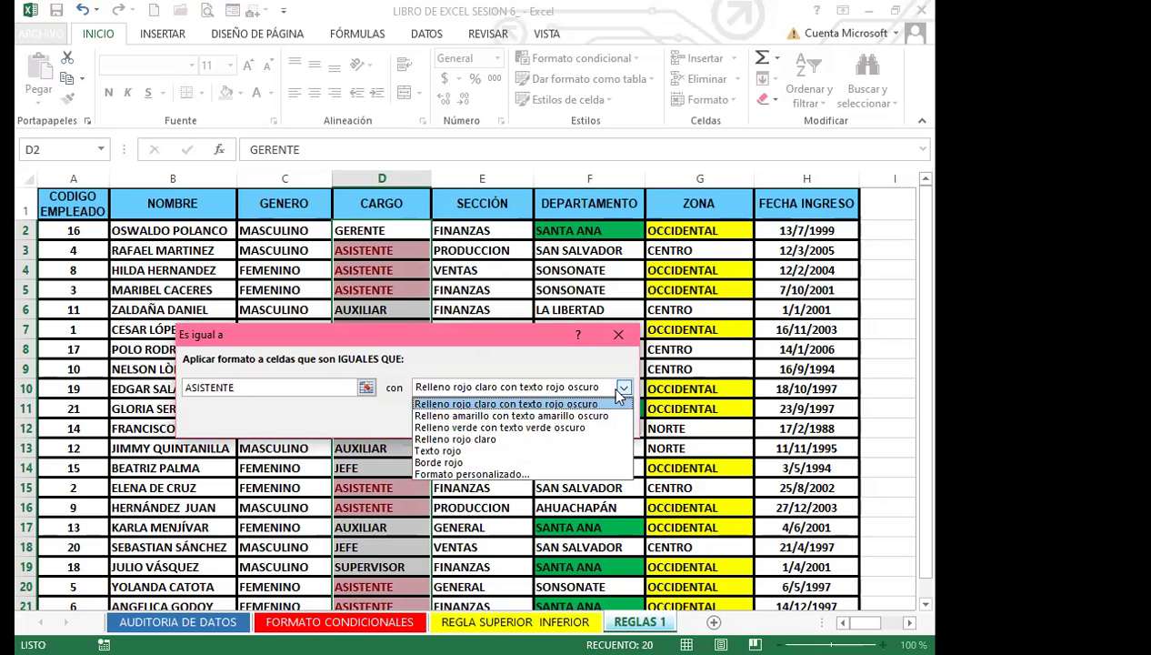
click(514, 474)
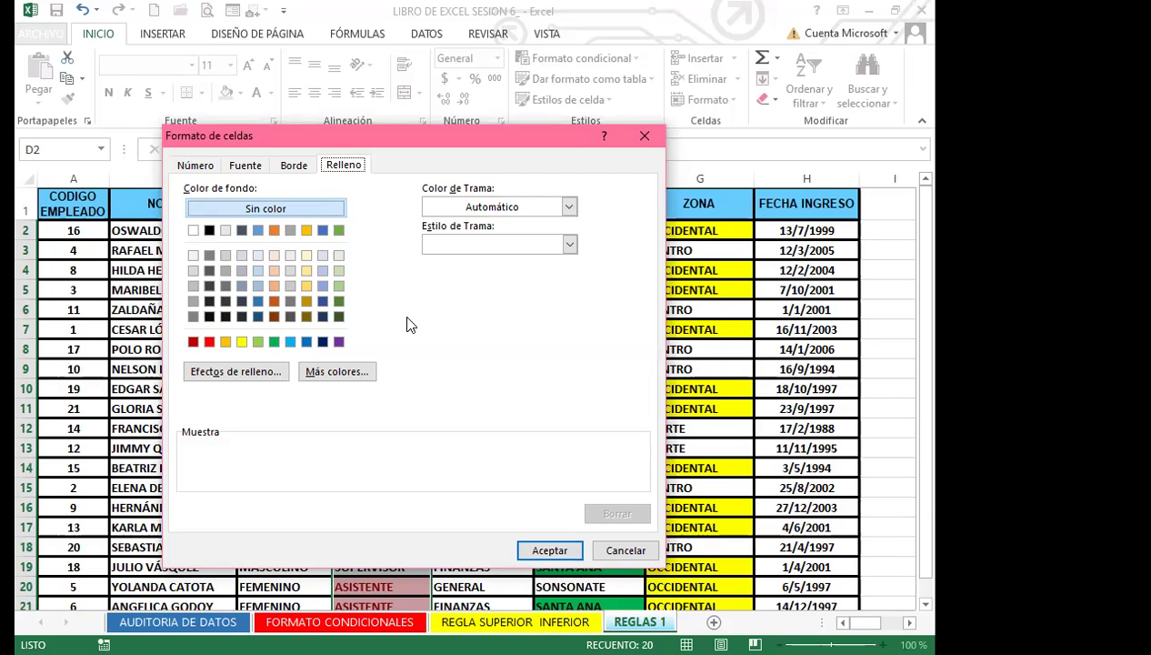
click(244, 373)
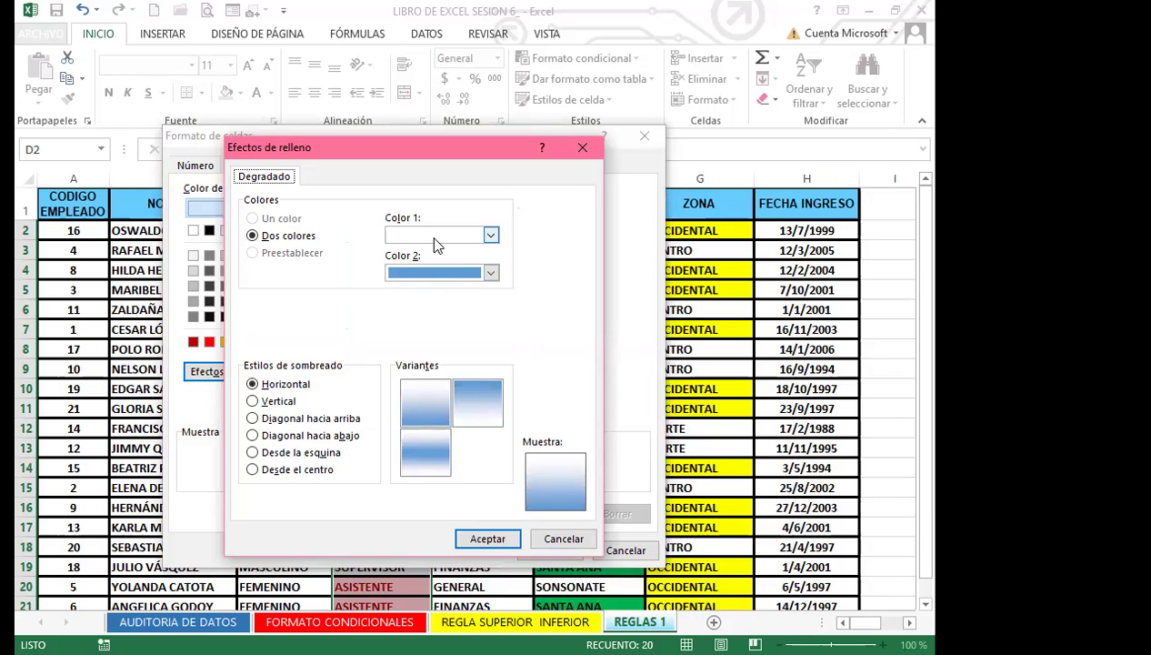
click(491, 273)
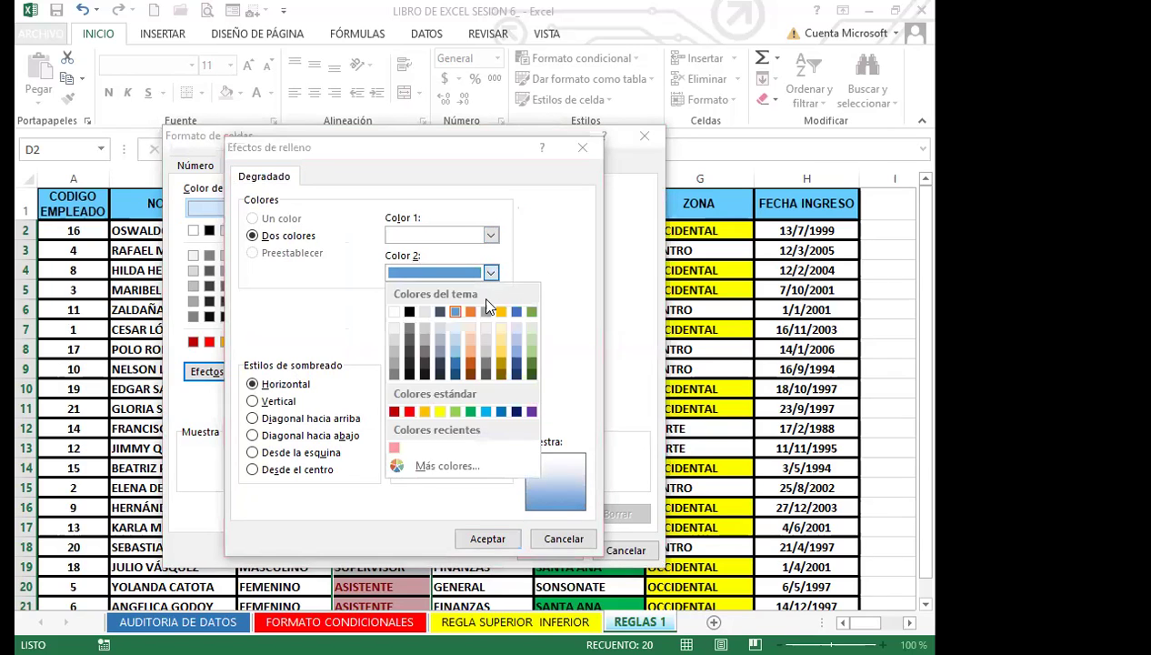
click(440, 362)
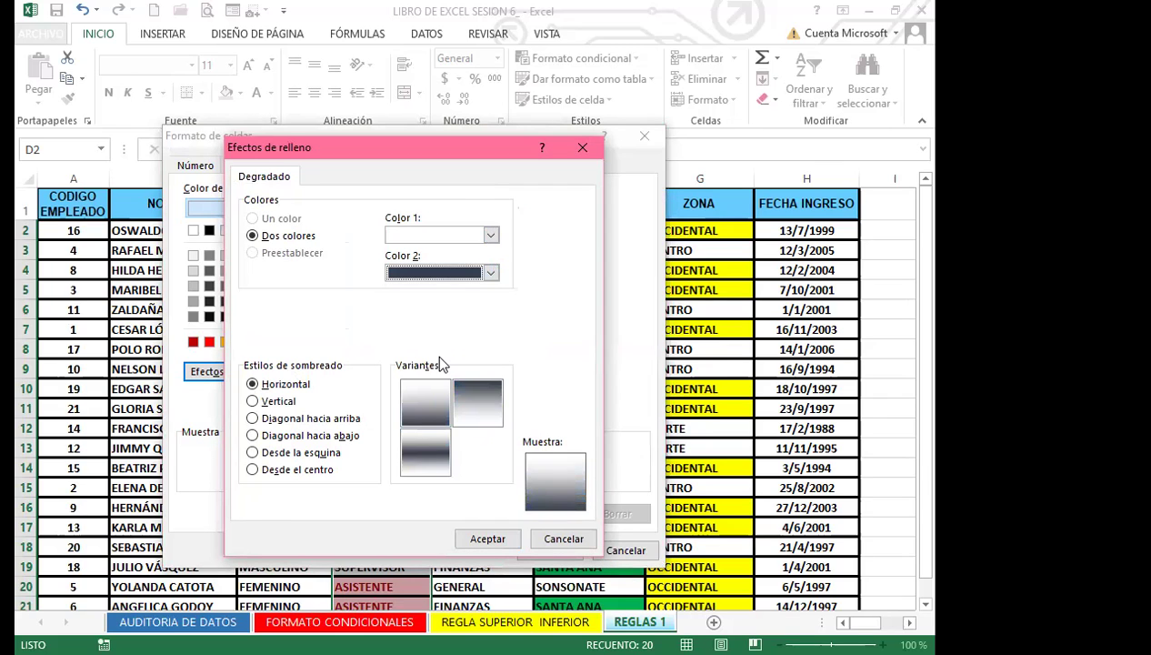
Step: Compare the horizontal gradient variants and accept the one fading from white at the top to dark blue-gray at the bottom
click(429, 407)
click(482, 401)
click(422, 447)
click(423, 405)
click(464, 406)
click(416, 461)
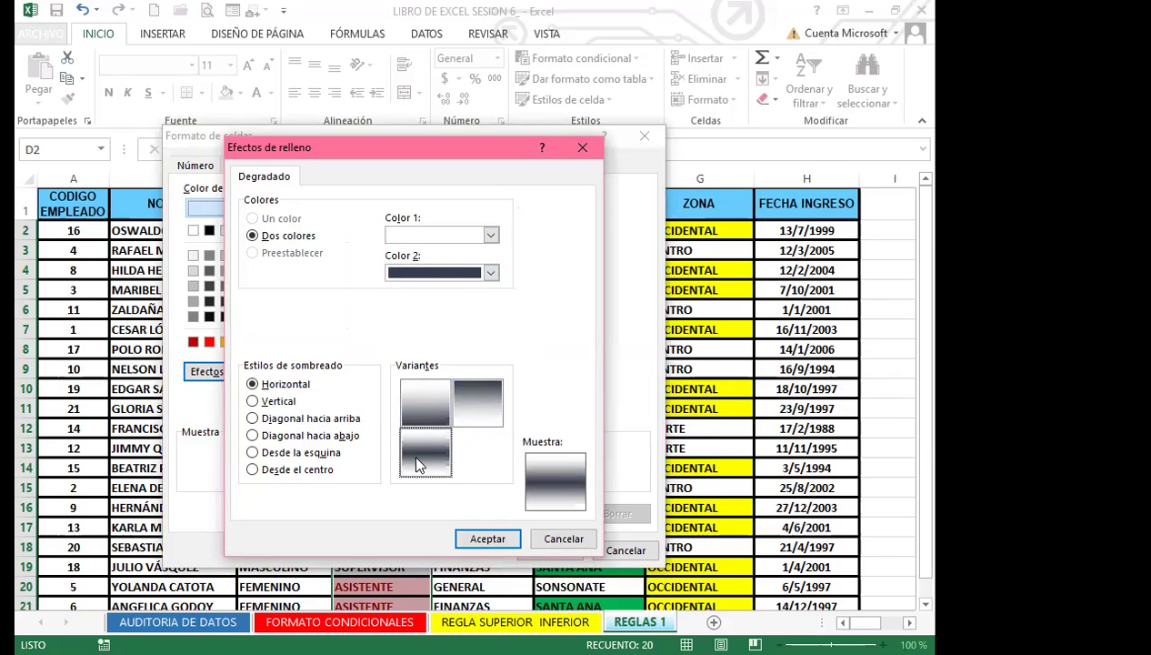
click(424, 402)
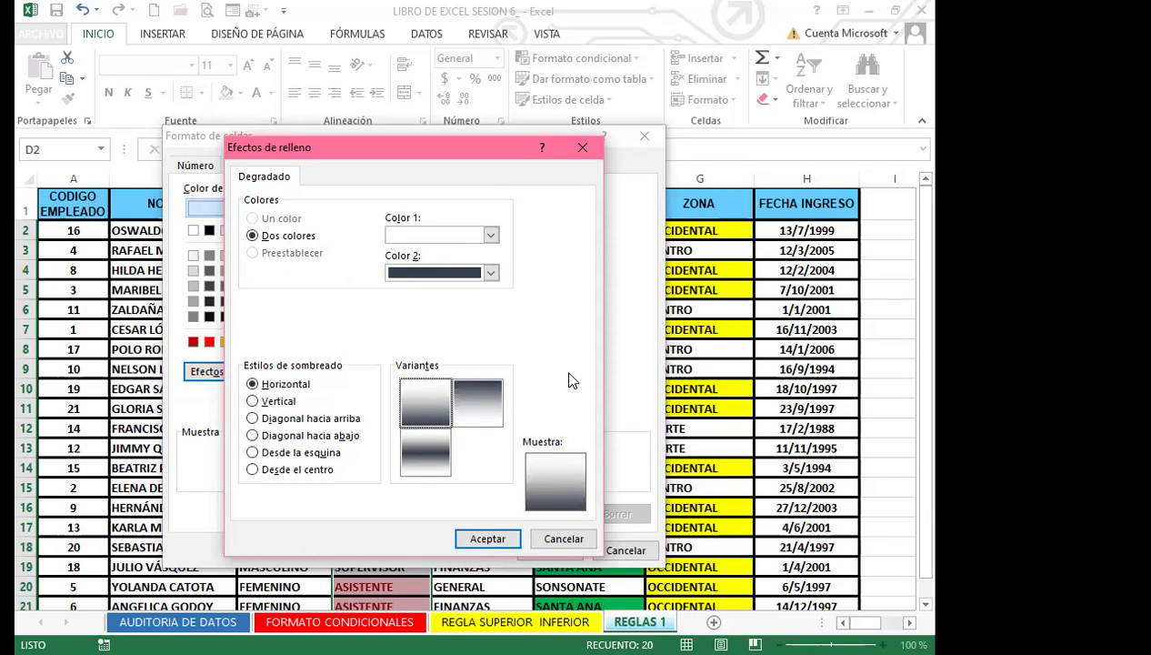
click(482, 535)
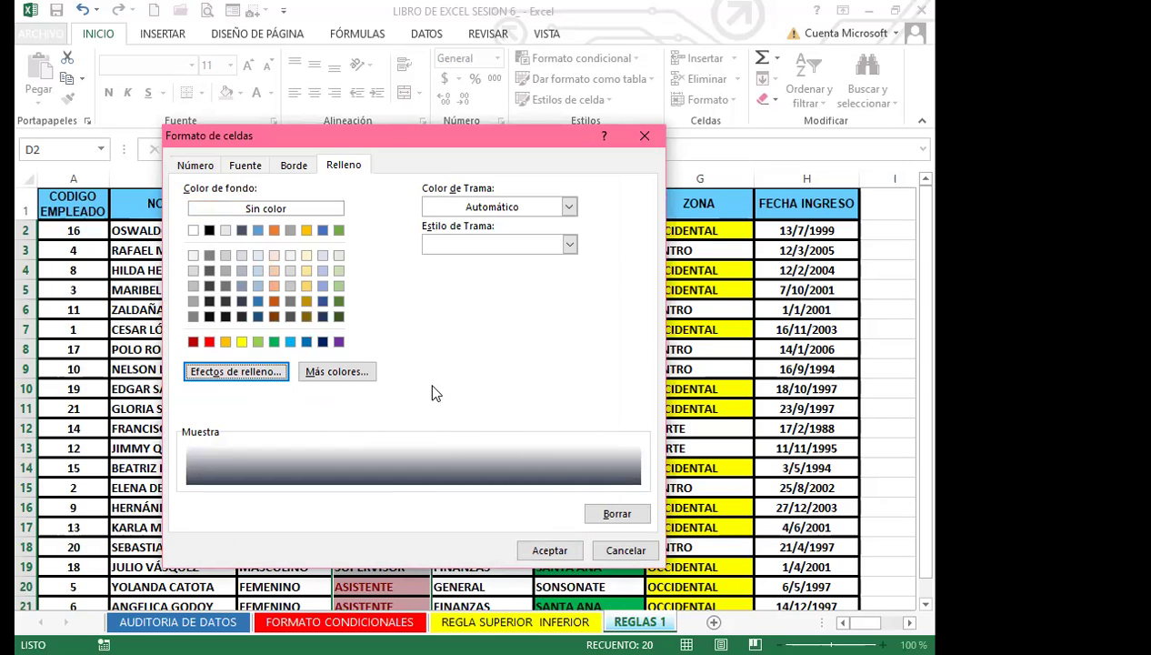
Step: Set the ASISTENTE rule's font to Negrita in black and apply the rule to the CARGO cells
click(239, 165)
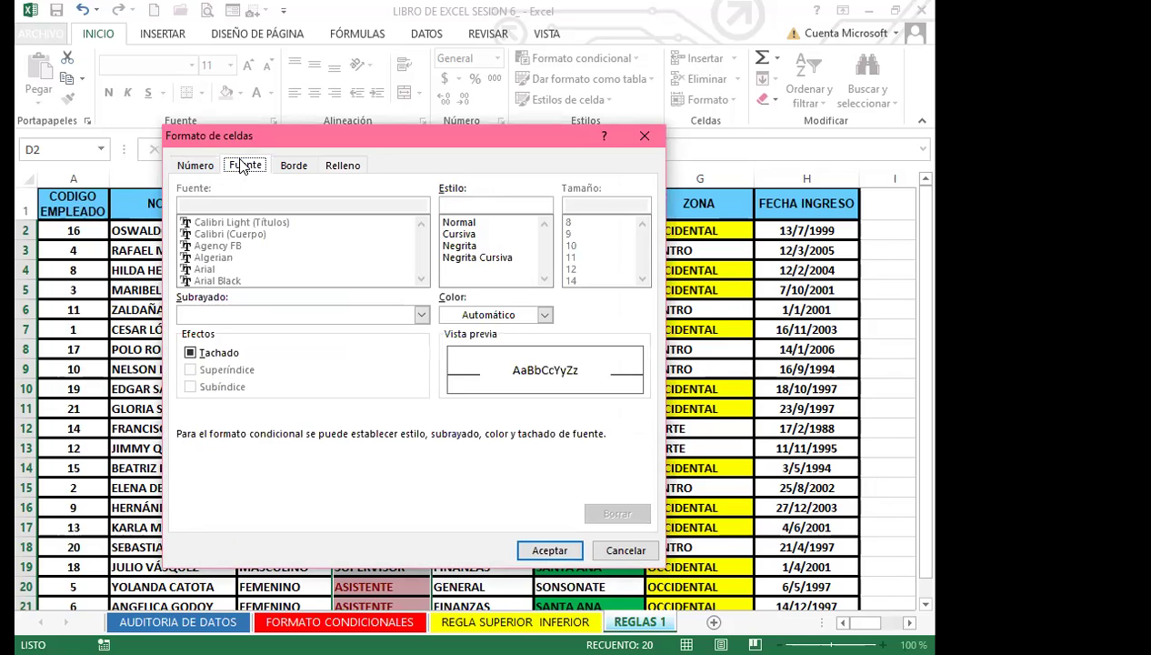
click(488, 244)
click(544, 314)
click(462, 375)
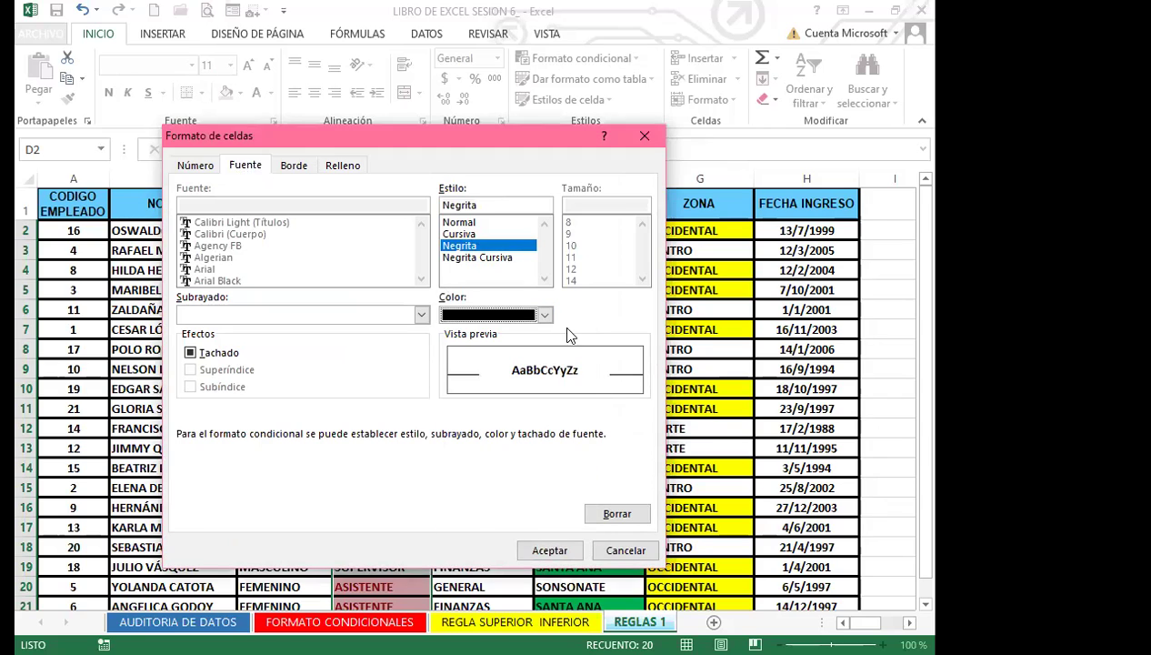
click(551, 549)
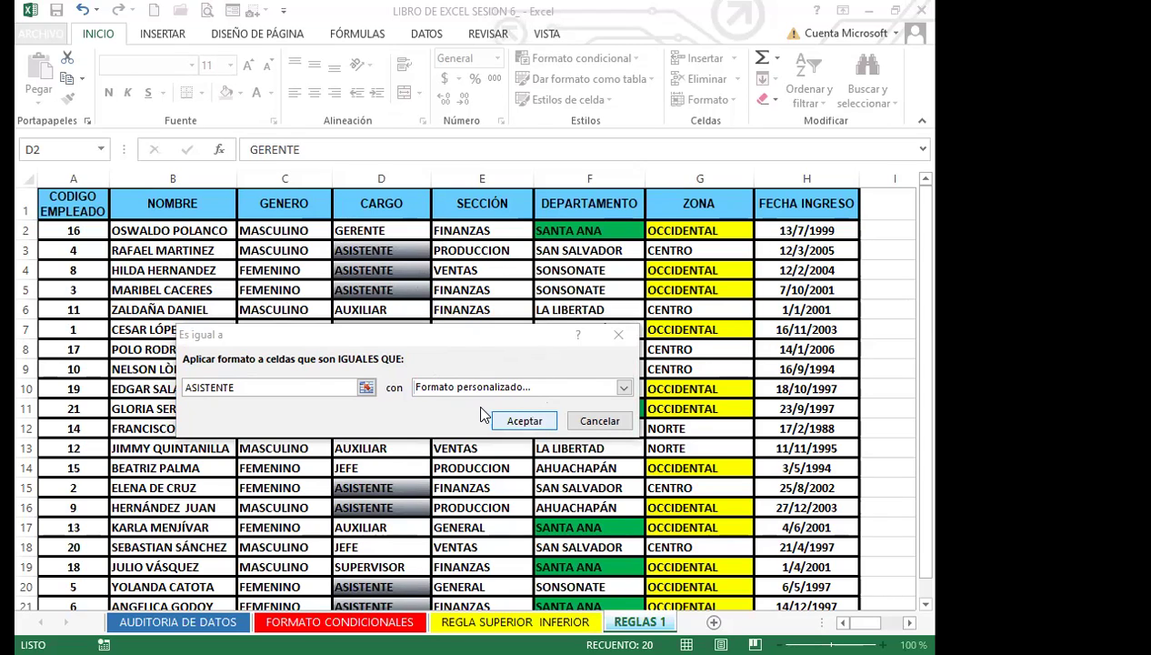
key(Return)
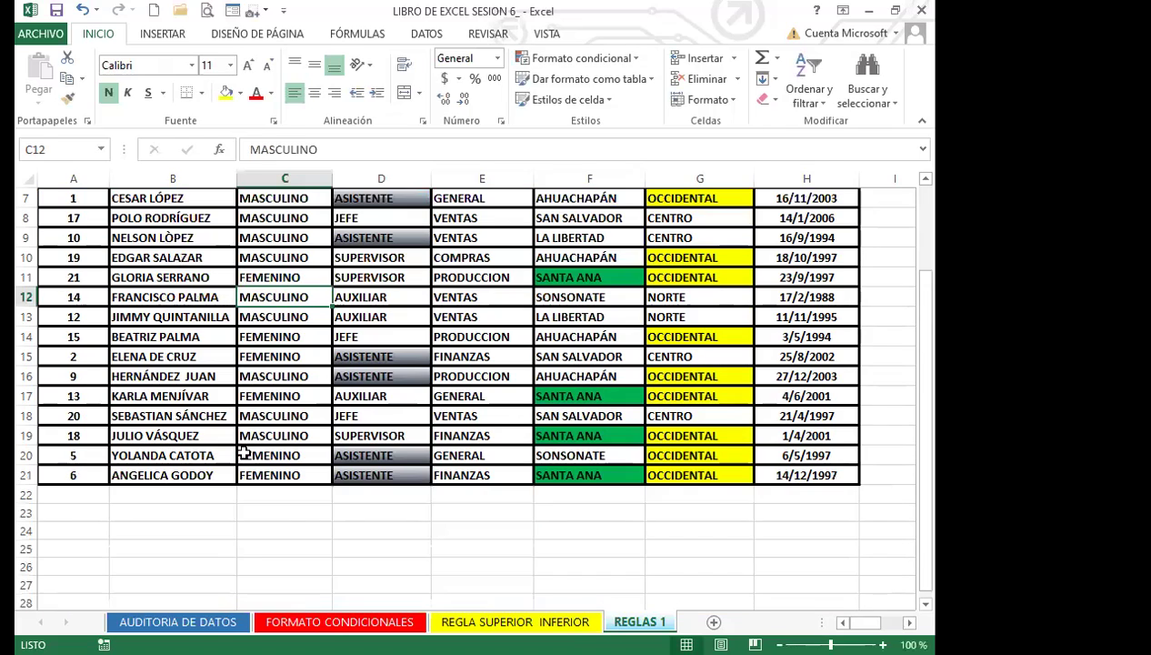
Step: Check the ASISTENTE formatting down the table and read the GENERO MASCULINO and GENERO FEMENINO instructions in column J
click(240, 428)
scroll(240, 438, down, 2)
scroll(242, 443, up, 2)
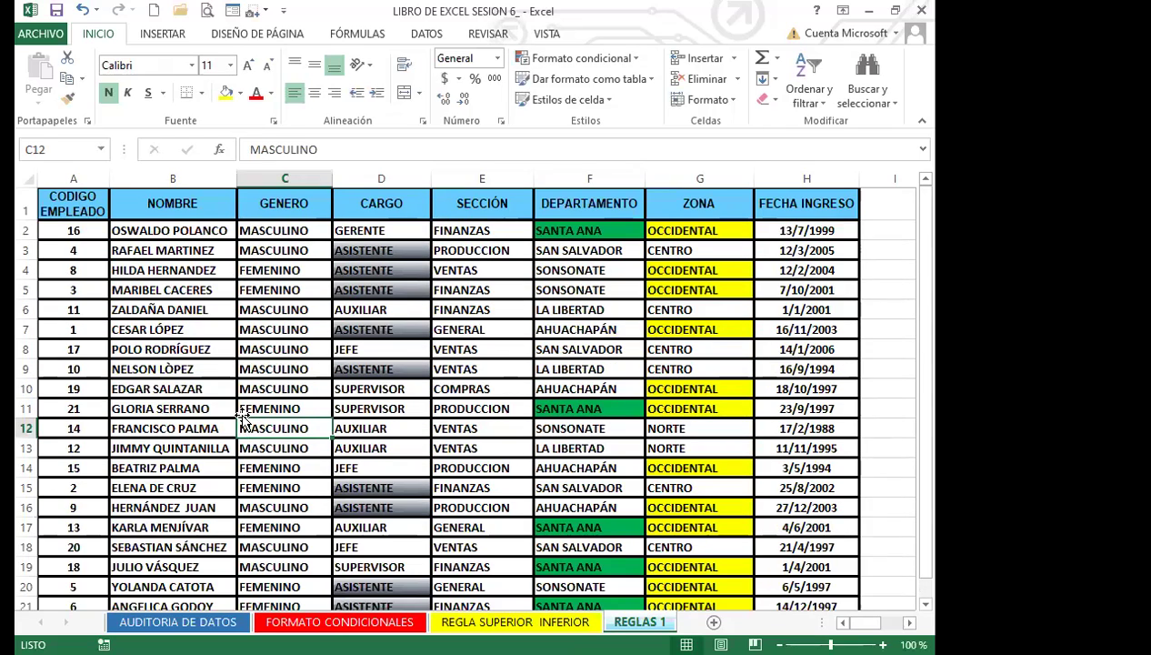
scroll(242, 418, down, 2)
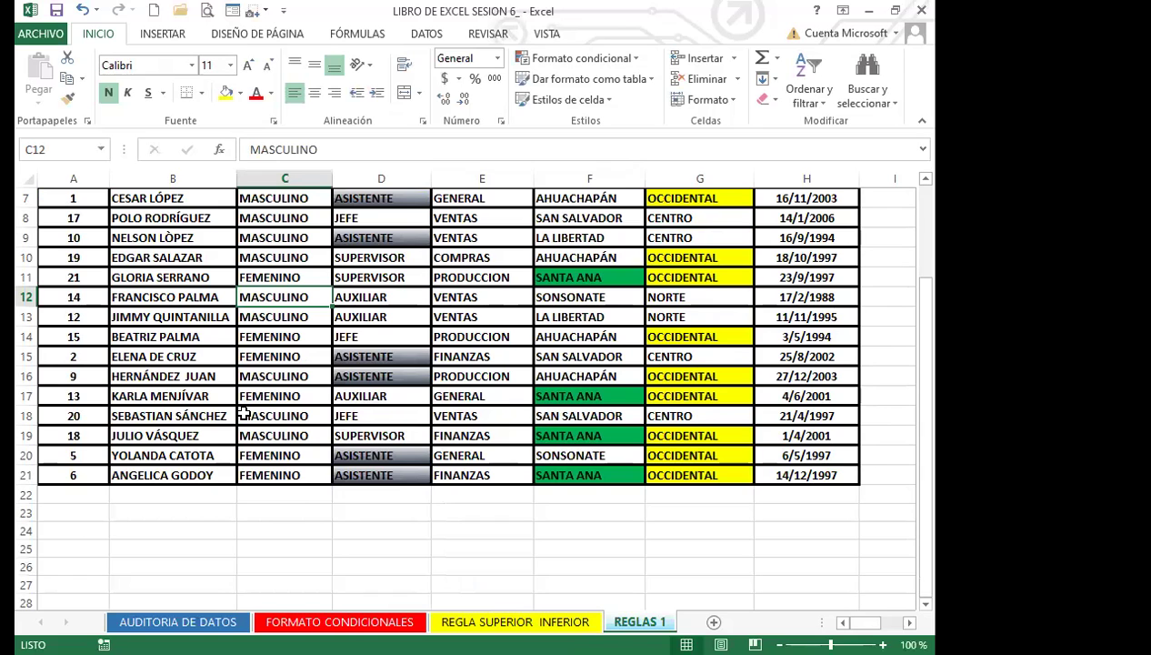
scroll(268, 411, up, 2)
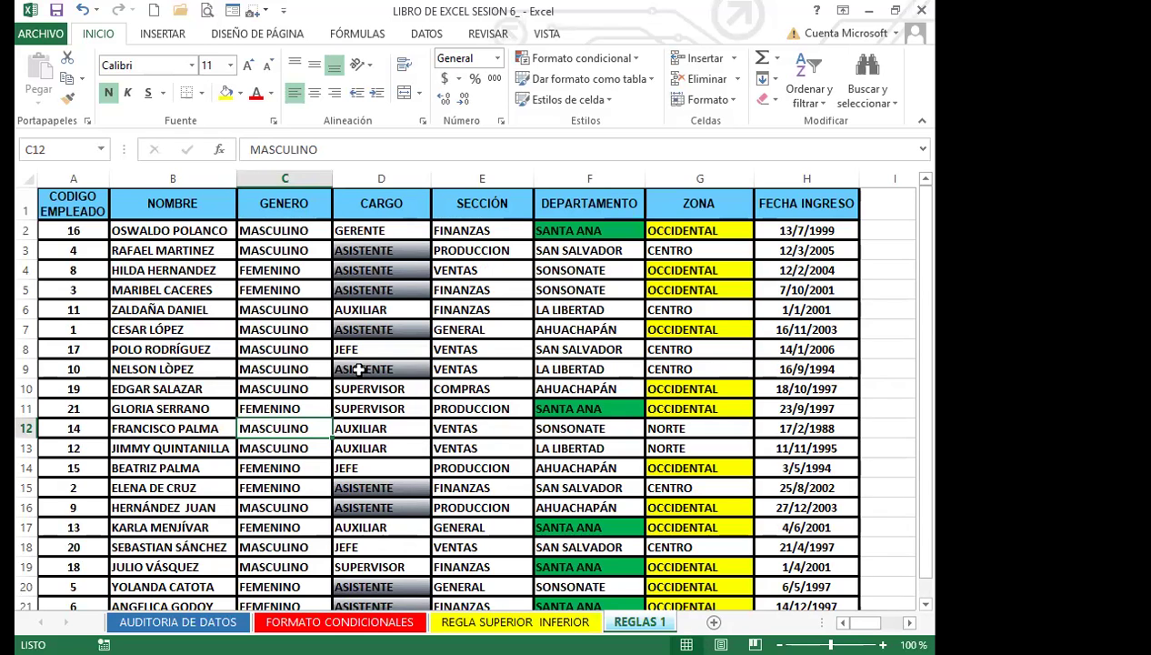
click(814, 371)
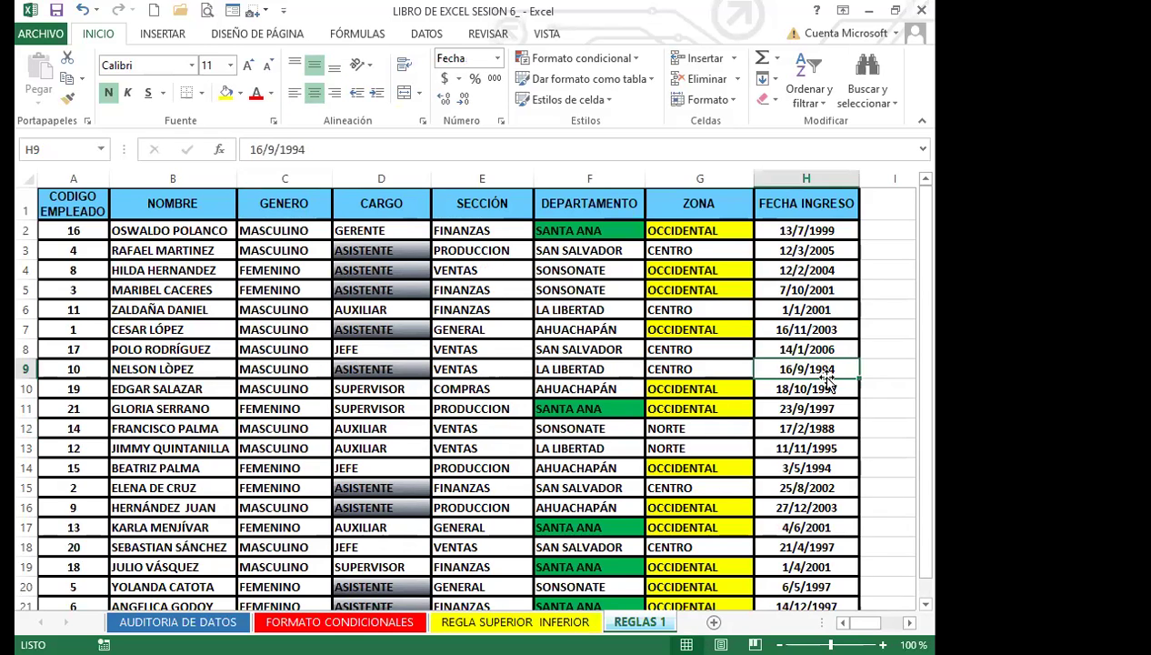
key(Right)
key(Right)
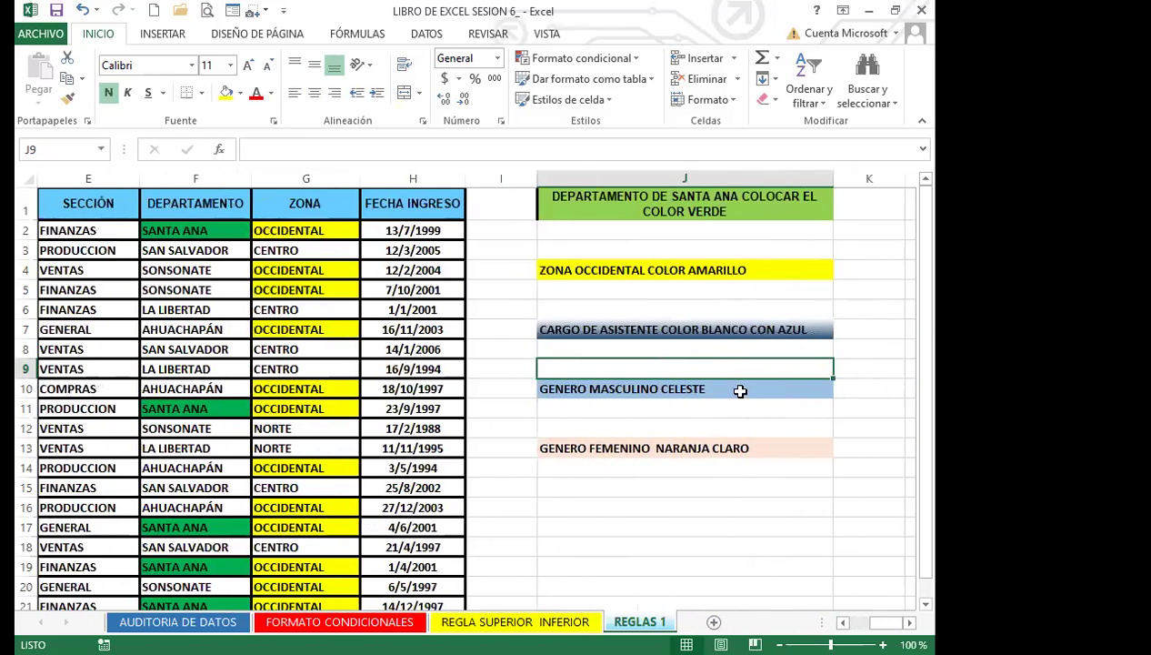
click(562, 388)
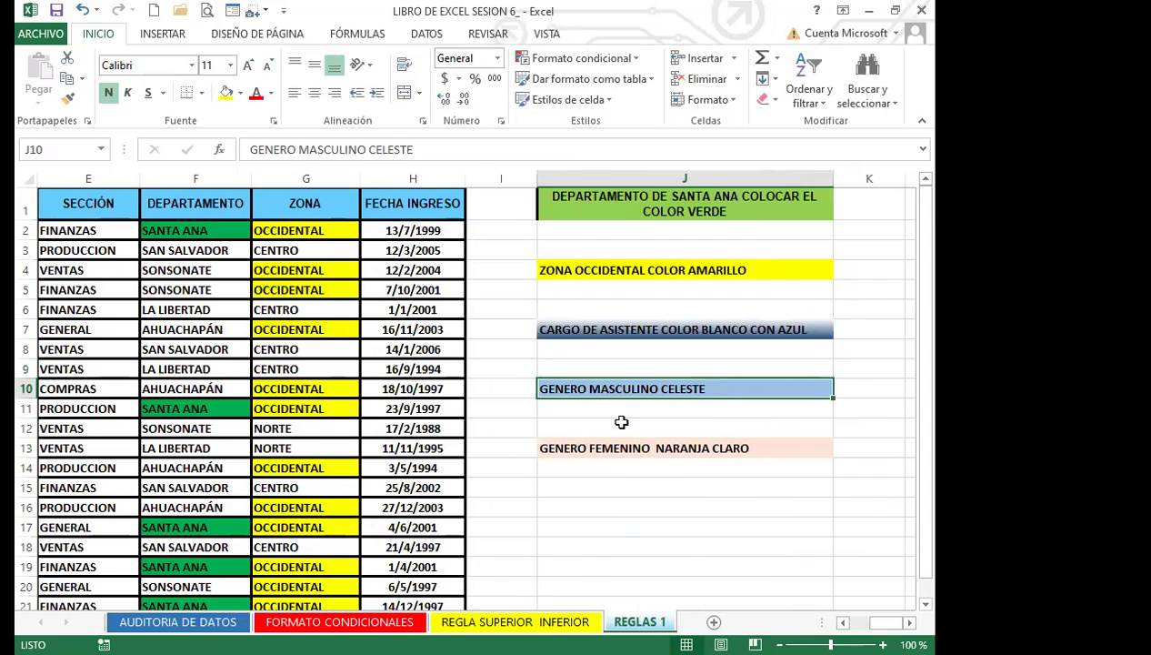
click(548, 450)
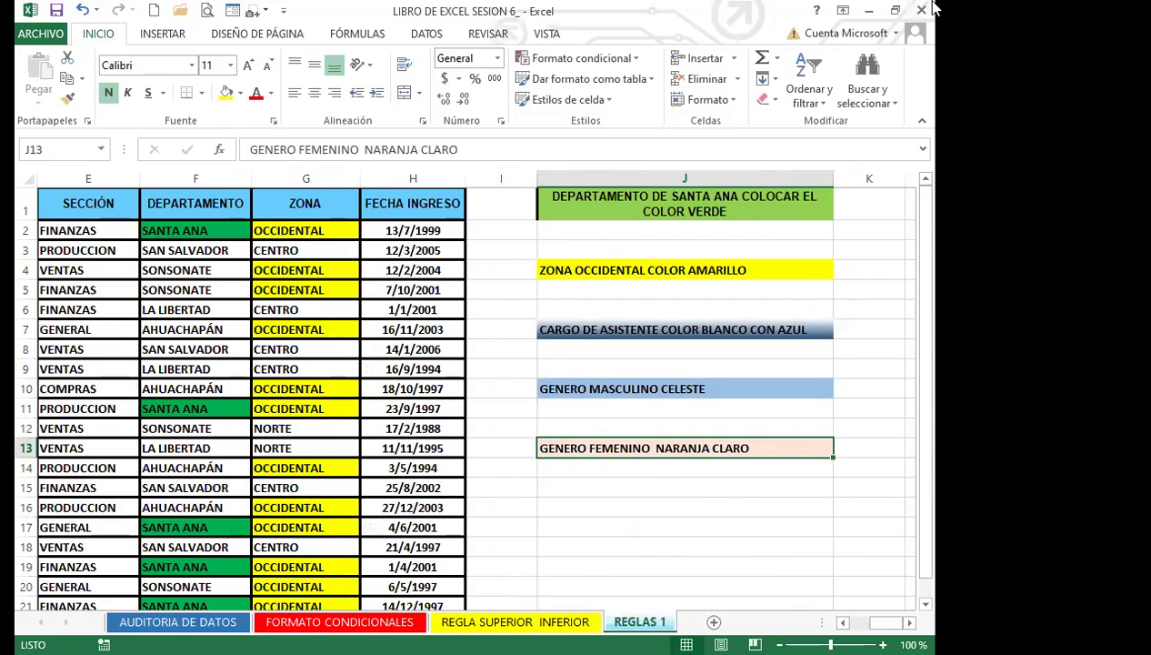
click(603, 386)
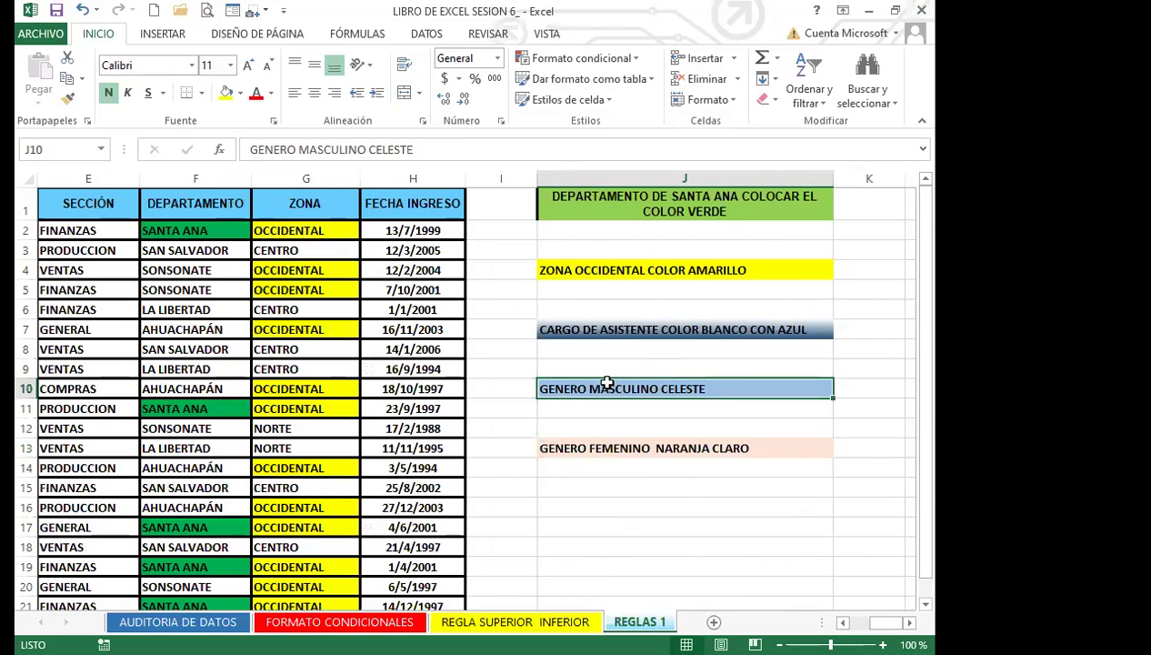
click(319, 507)
click(244, 507)
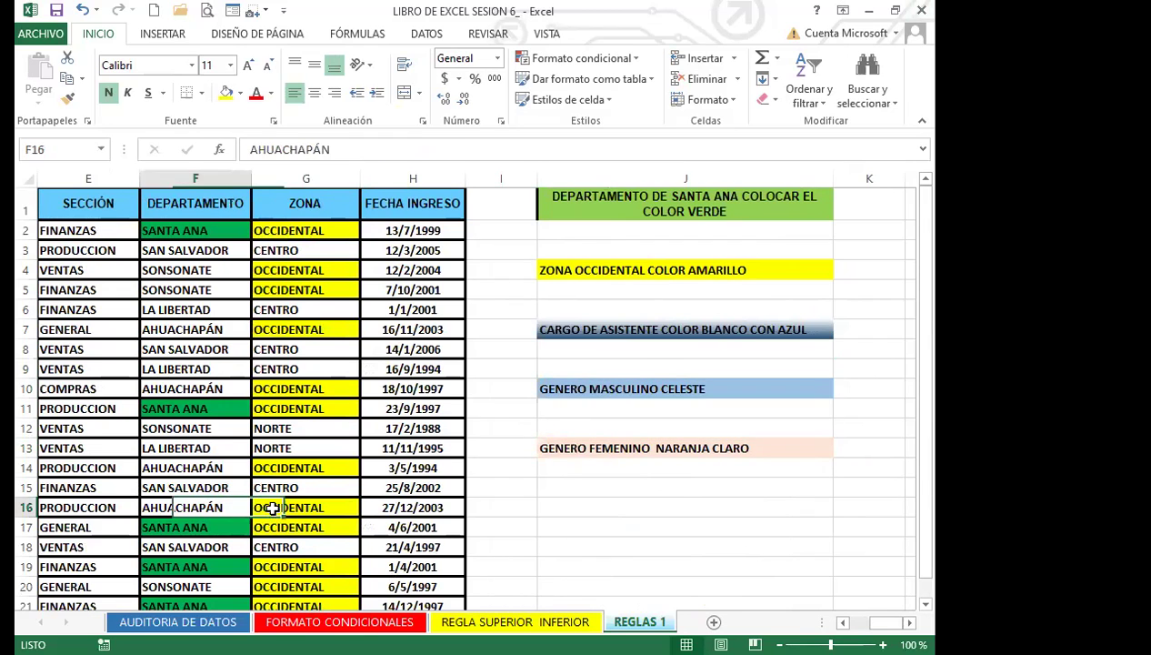
key(Home)
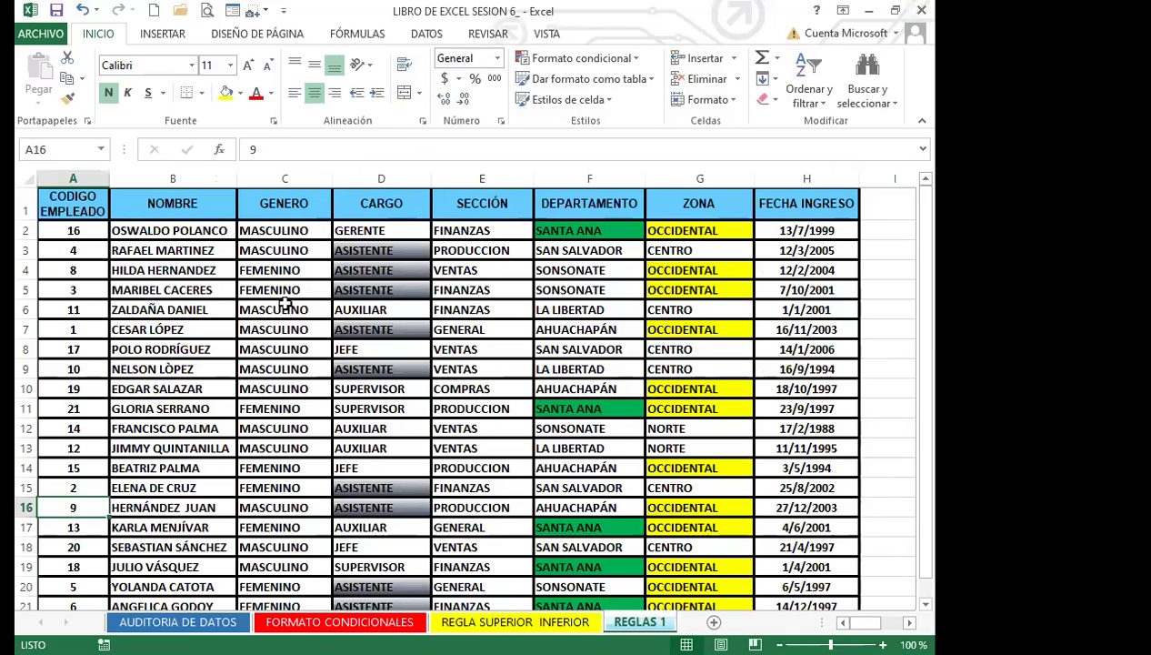
Step: Start a Texto que contiene rule on the GENERO cells C2:C21 with MASCULINO as the text
drag(301, 229, 295, 556)
scroll(285, 432, up, 1)
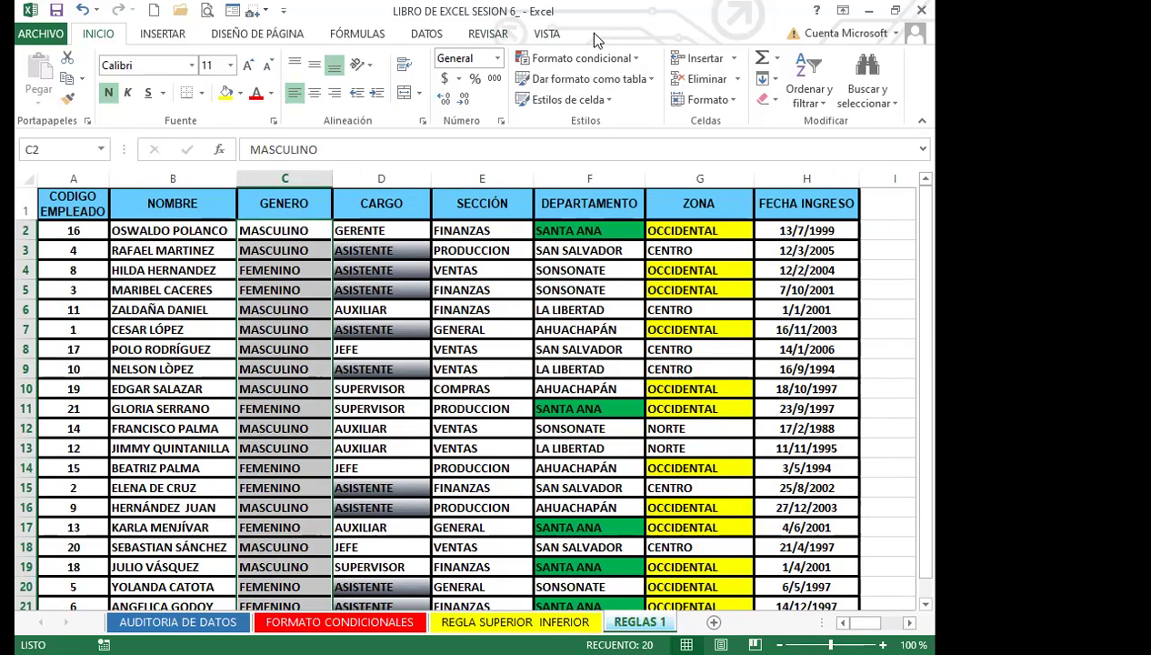
click(627, 58)
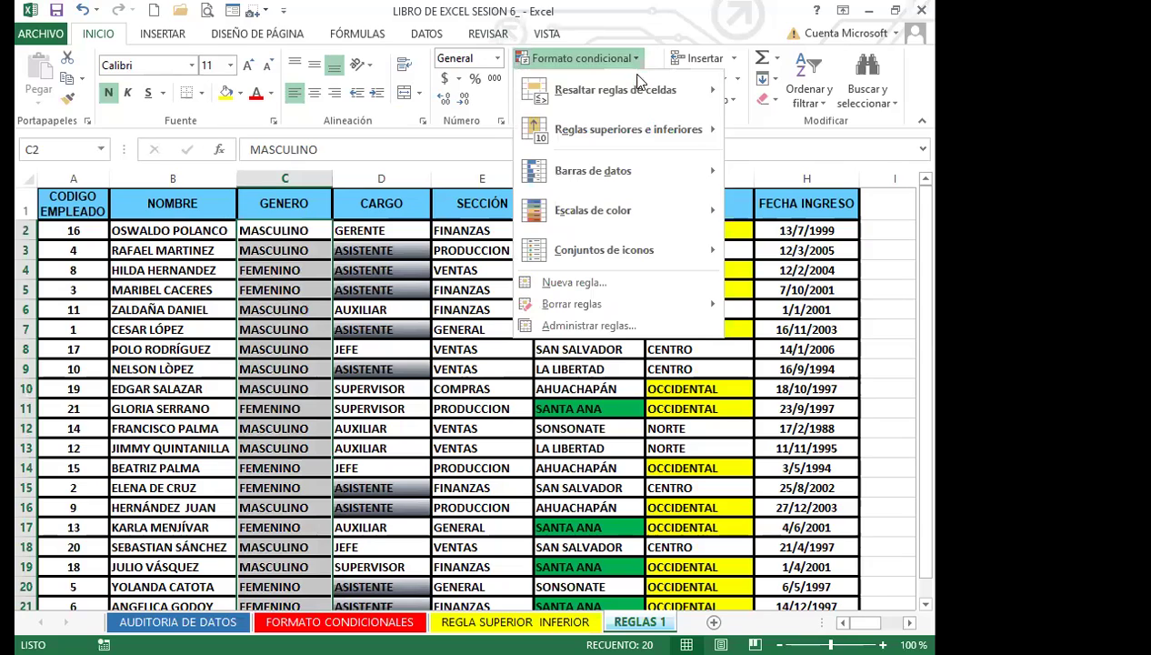
mouse_move(637, 98)
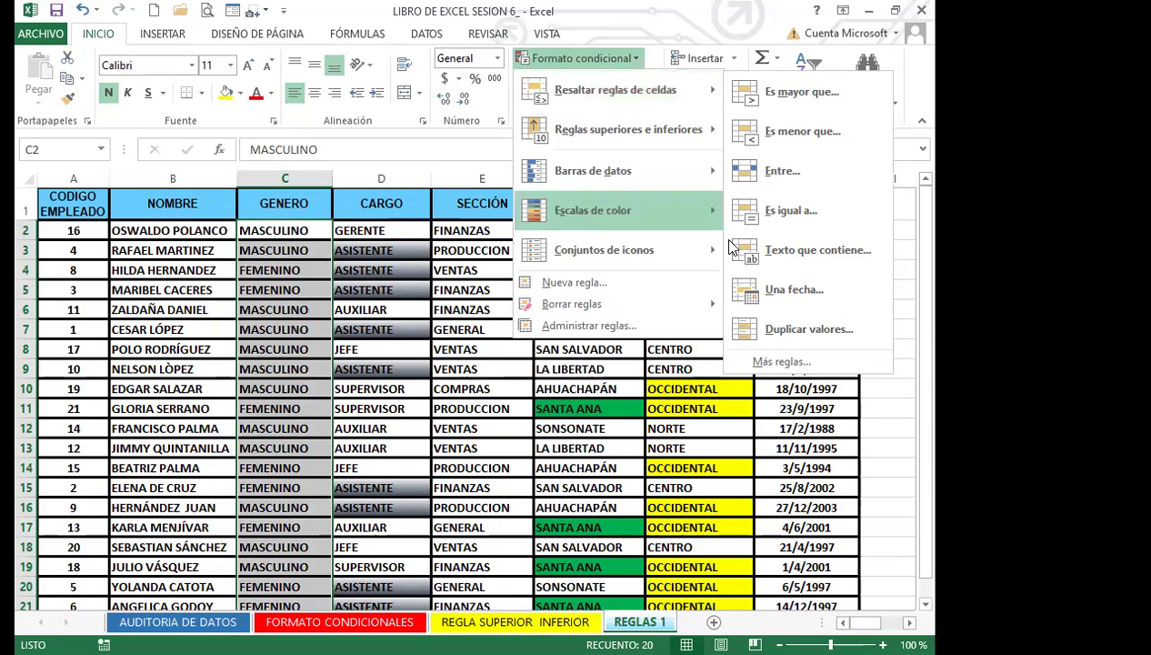
click(800, 251)
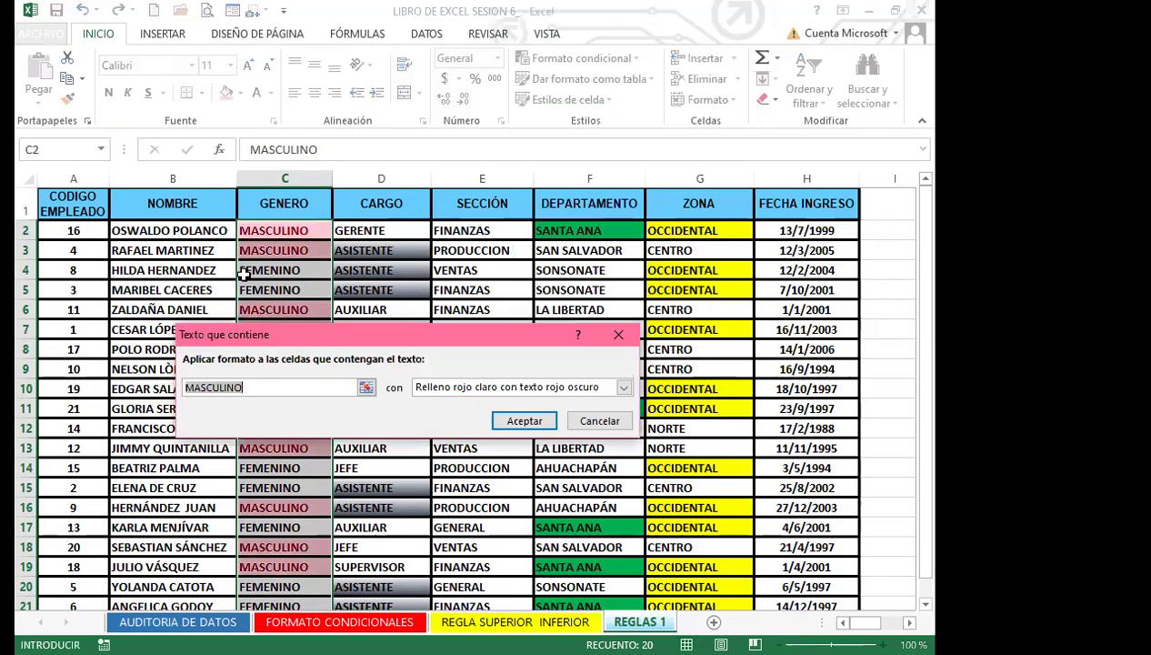
Step: Give the MASCULINO rule a custom format with a Negrita font style and black font color
click(623, 388)
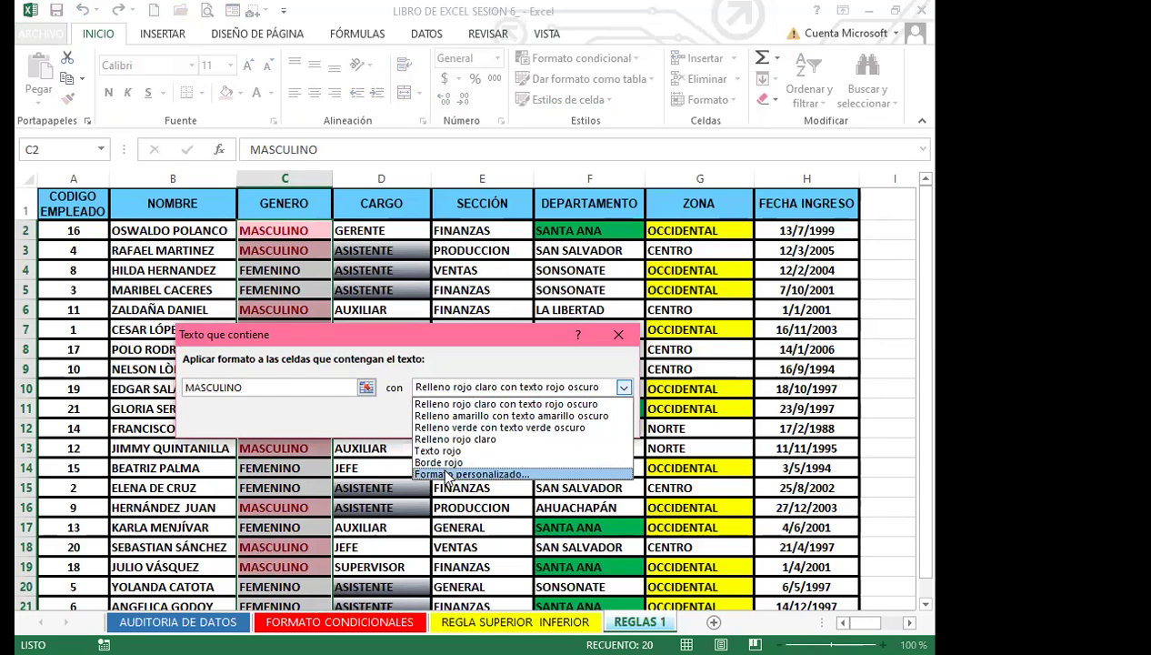
click(446, 473)
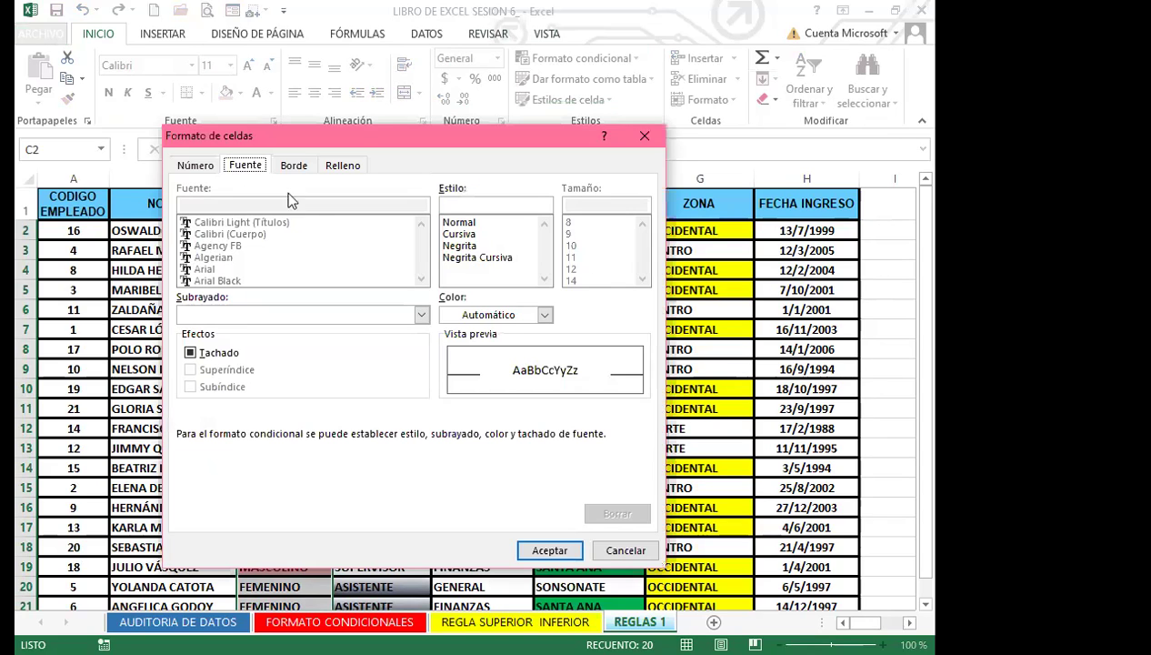
click(454, 245)
click(544, 315)
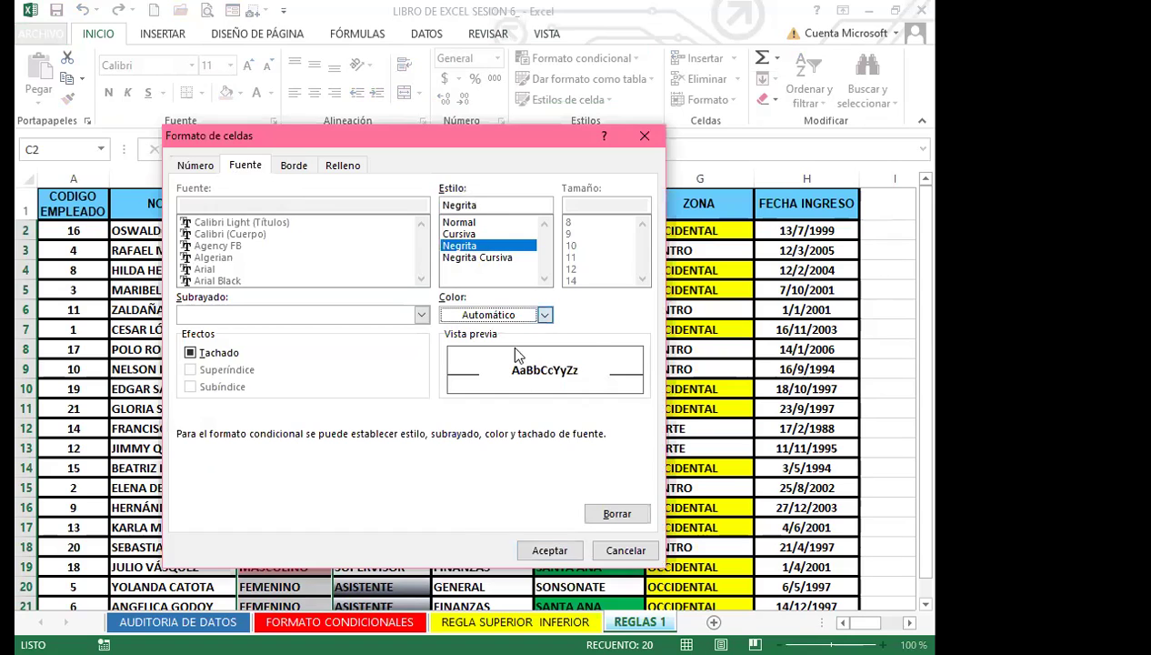
click(462, 376)
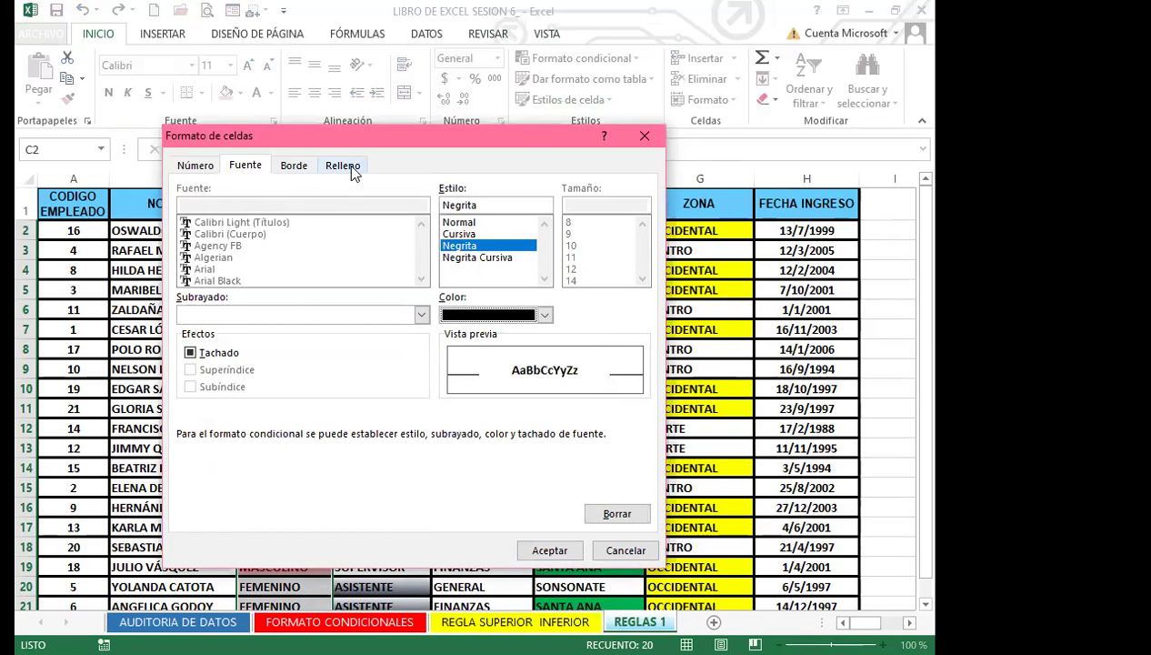
Step: Set the MASCULINO rule's fill to standard light blue and apply the rule to the GENERO cells
click(304, 167)
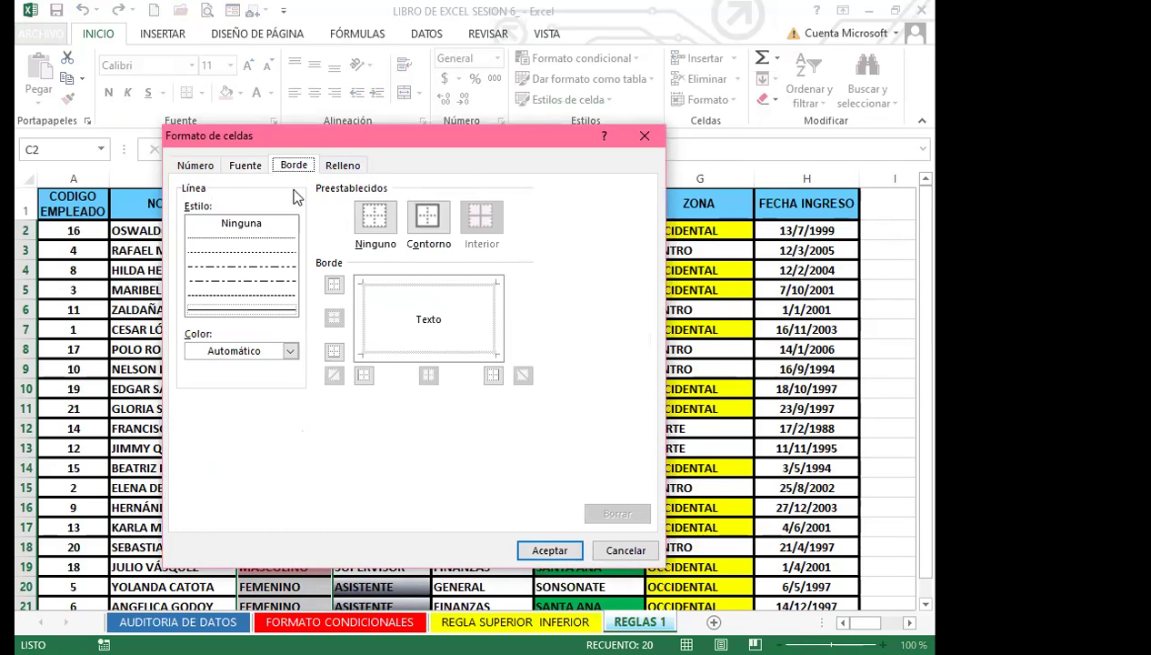
click(336, 168)
click(290, 340)
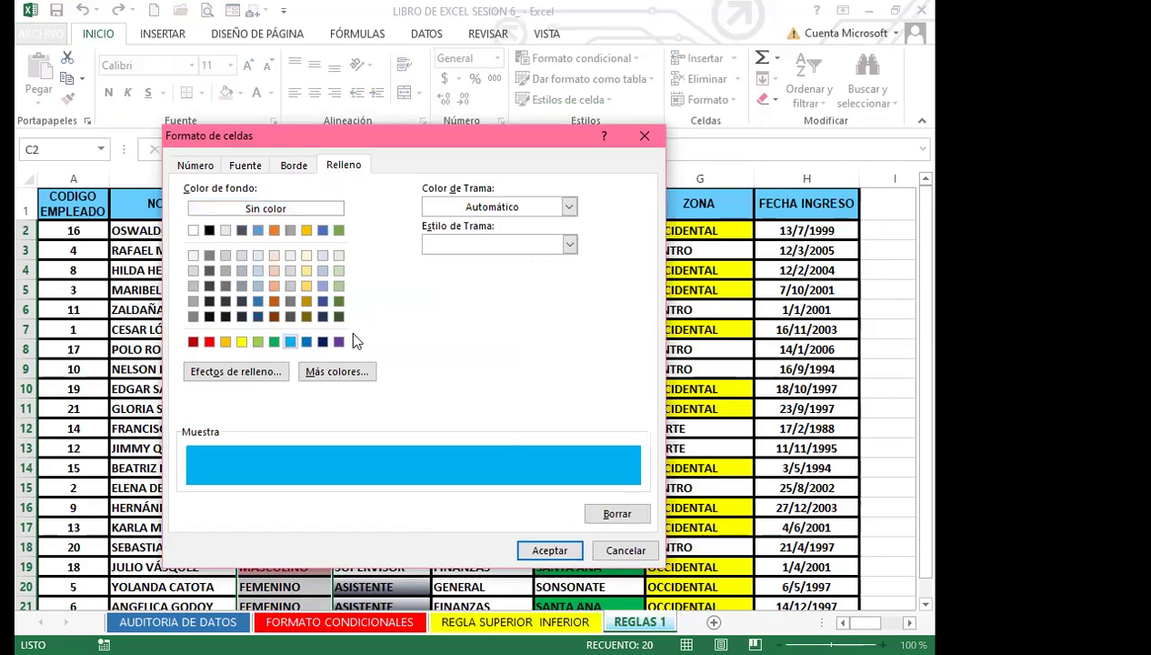
click(523, 546)
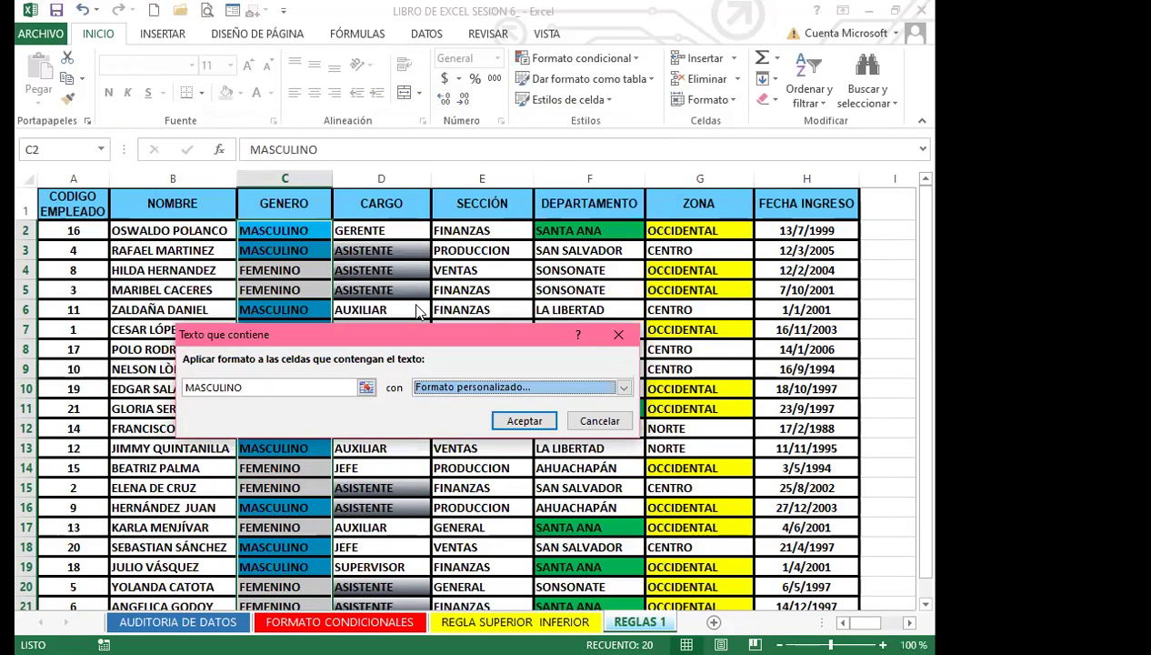
click(525, 421)
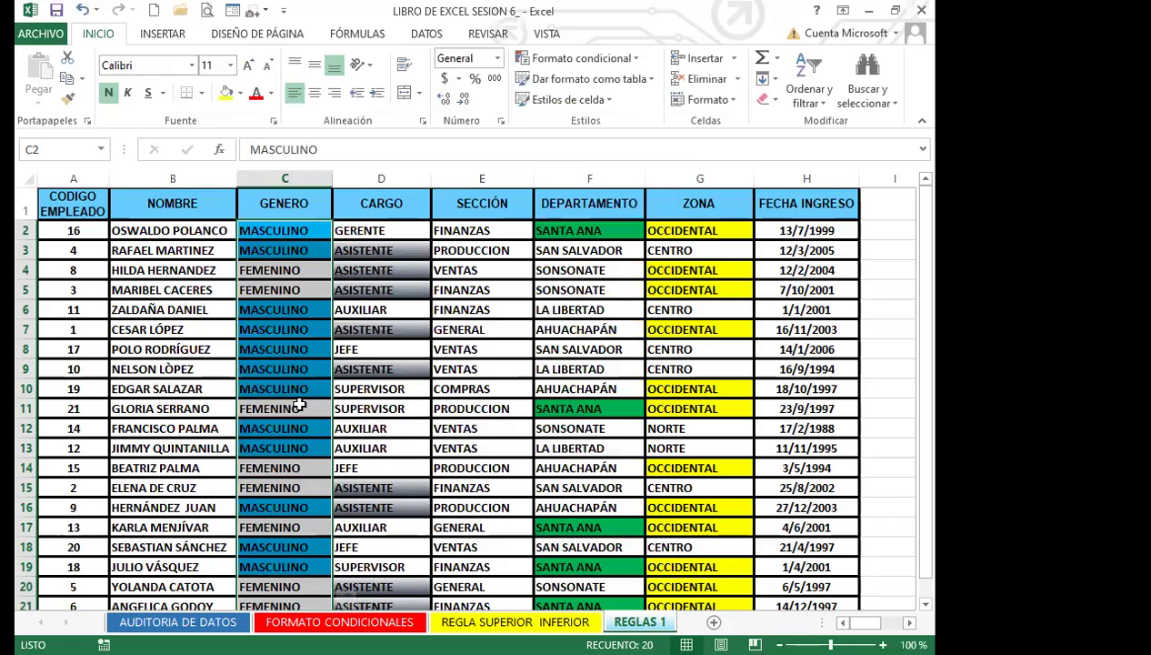
scroll(305, 473, down, 2)
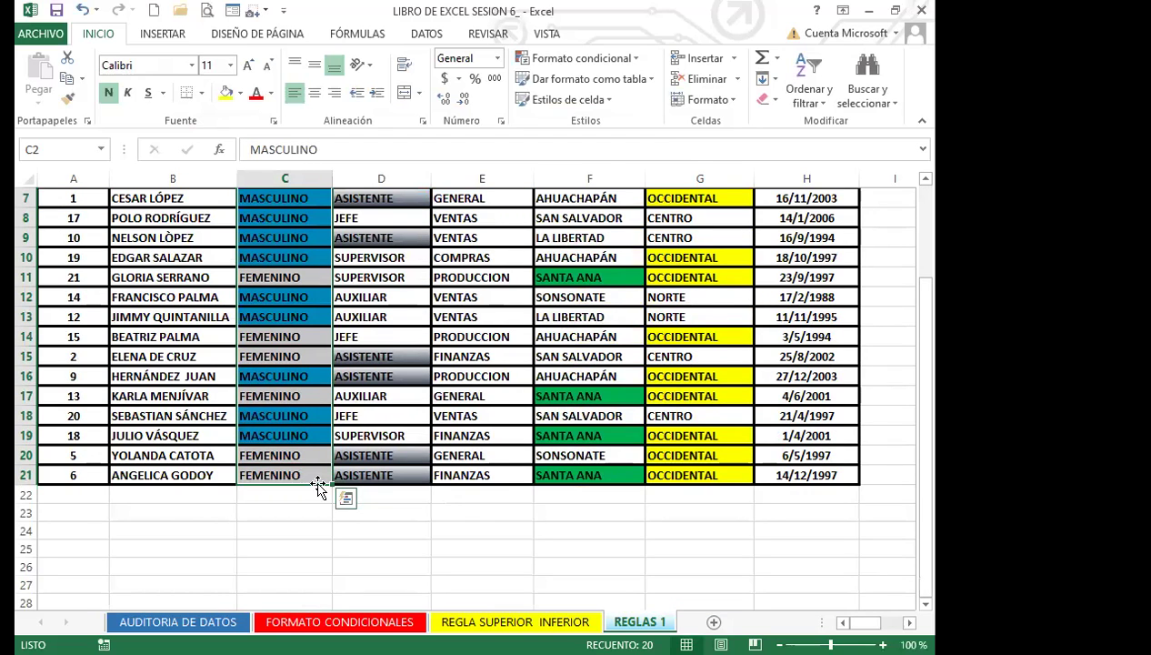
Step: Read the GENERO FEMENINO color instruction in column J and return to the start of the employee table
click(863, 483)
key(Right)
key(Right)
click(563, 317)
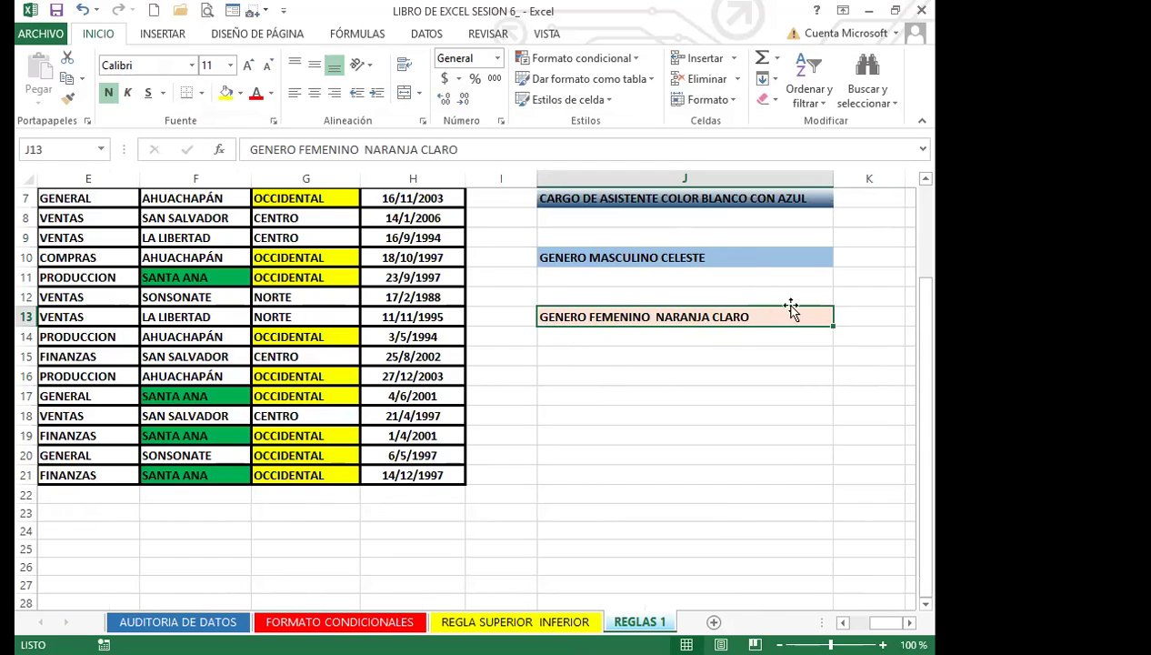
click(474, 393)
key(Left)
key(Left)
key(Left)
key(Left)
key(Left)
key(Left)
key(Left)
key(Left)
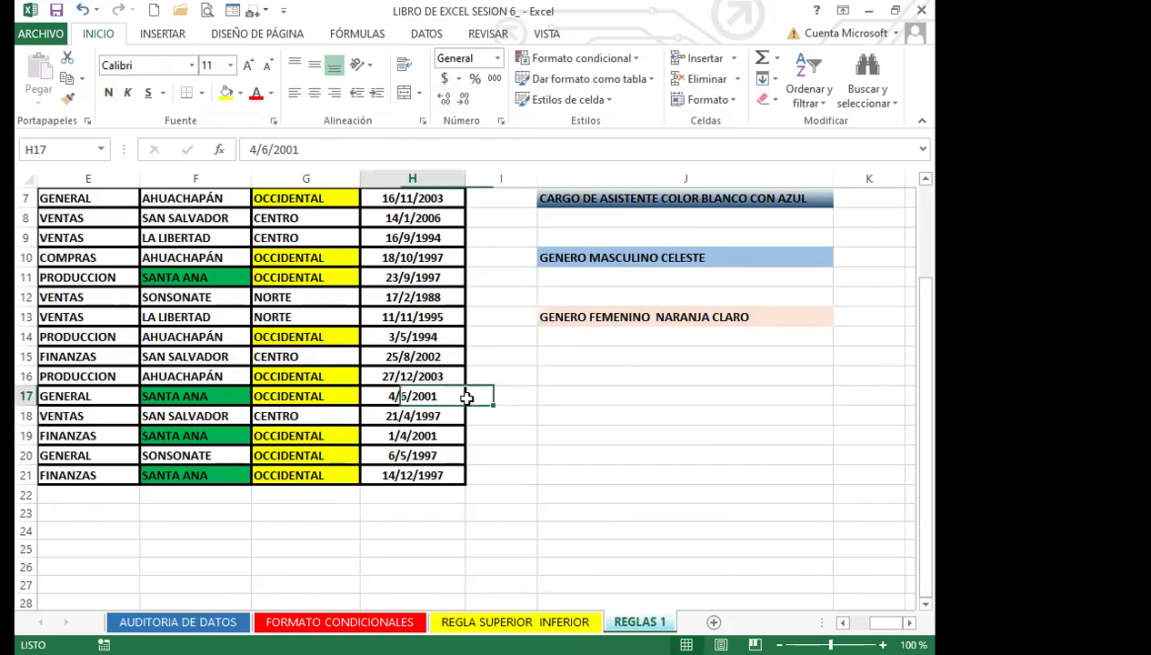
scroll(255, 439, up, 2)
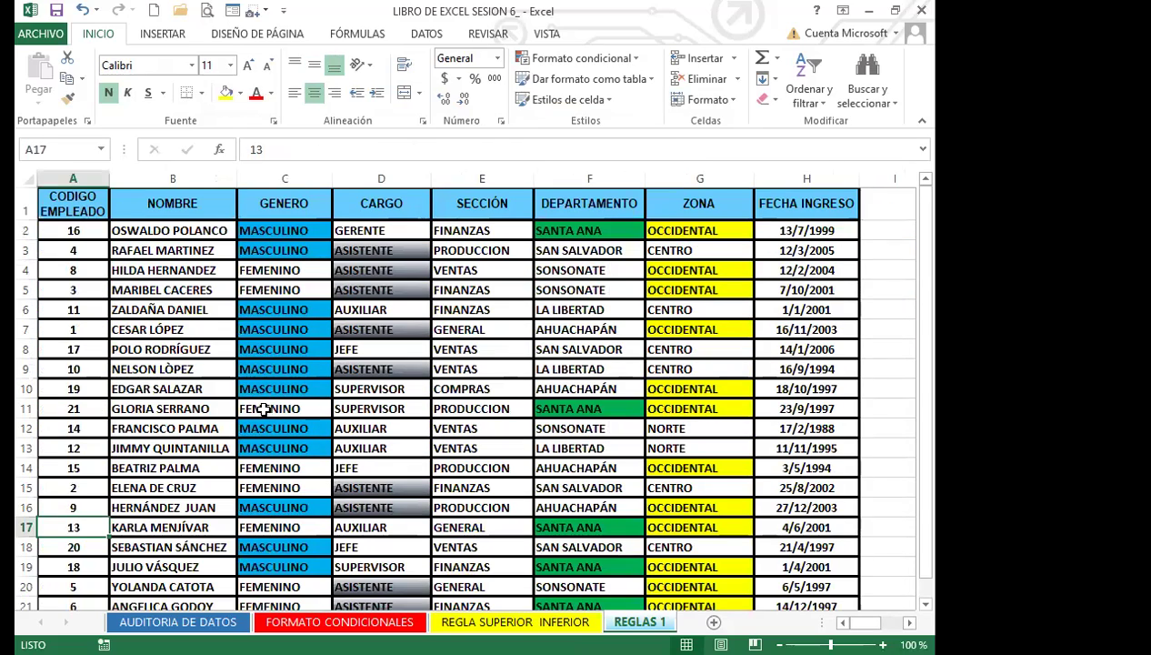
Step: Start a Texto que contiene rule on the GENERO cells C2:C21, using the FEMENINO cell C4 as the text reference
drag(301, 231, 301, 596)
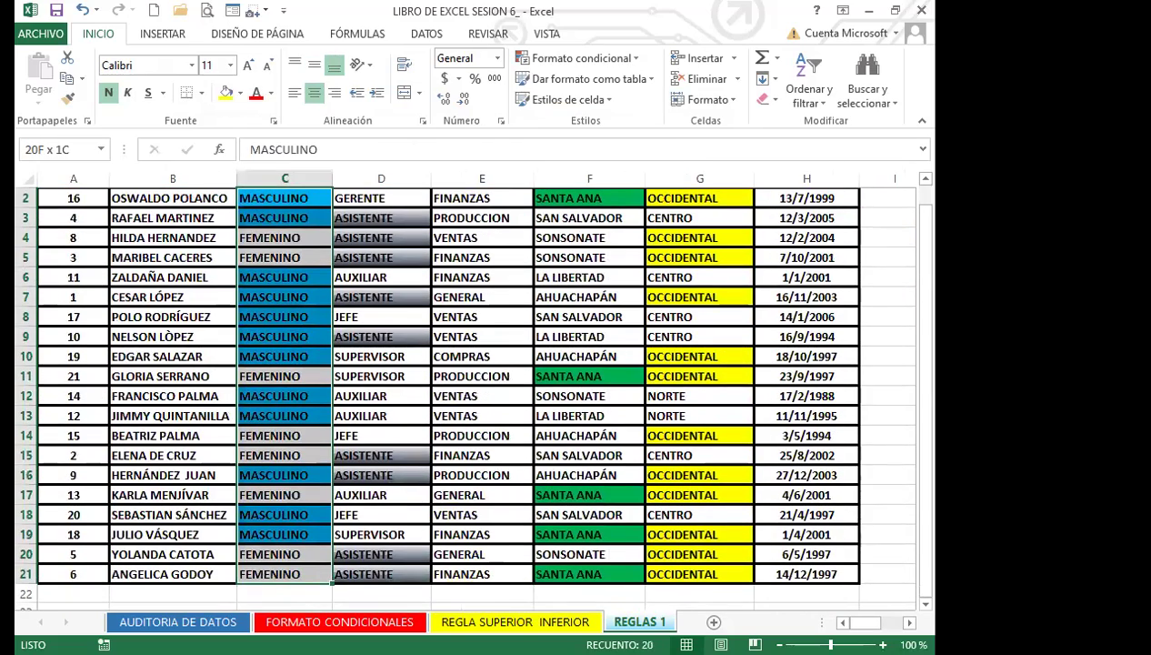
drag(280, 552, 279, 552)
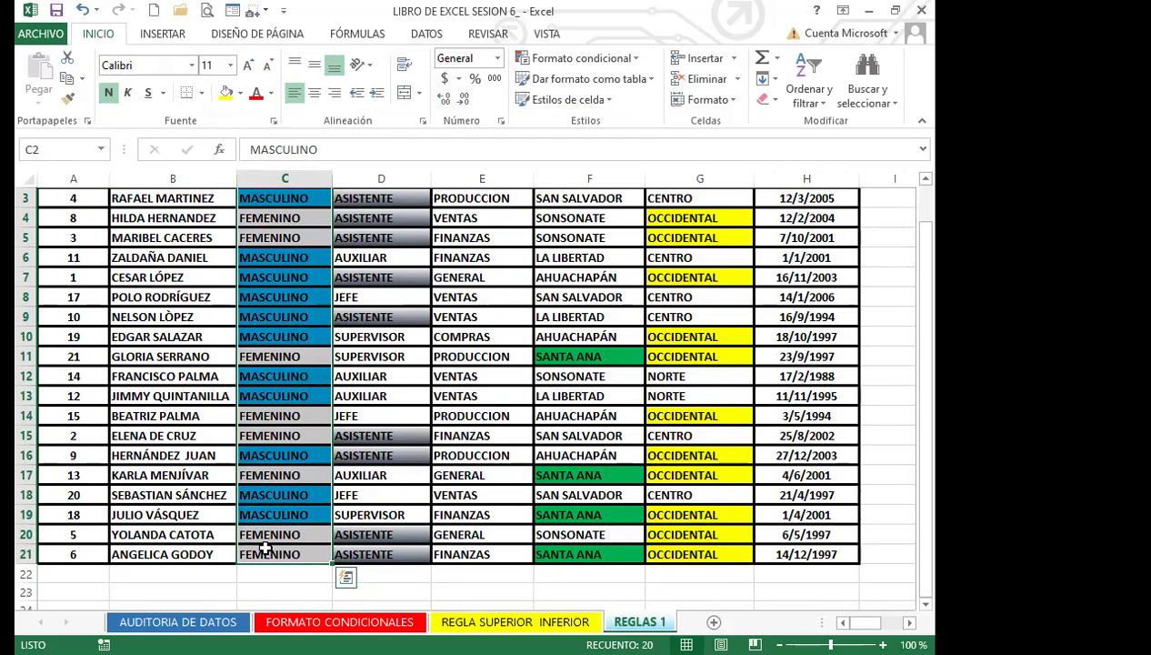
scroll(273, 545, up, 1)
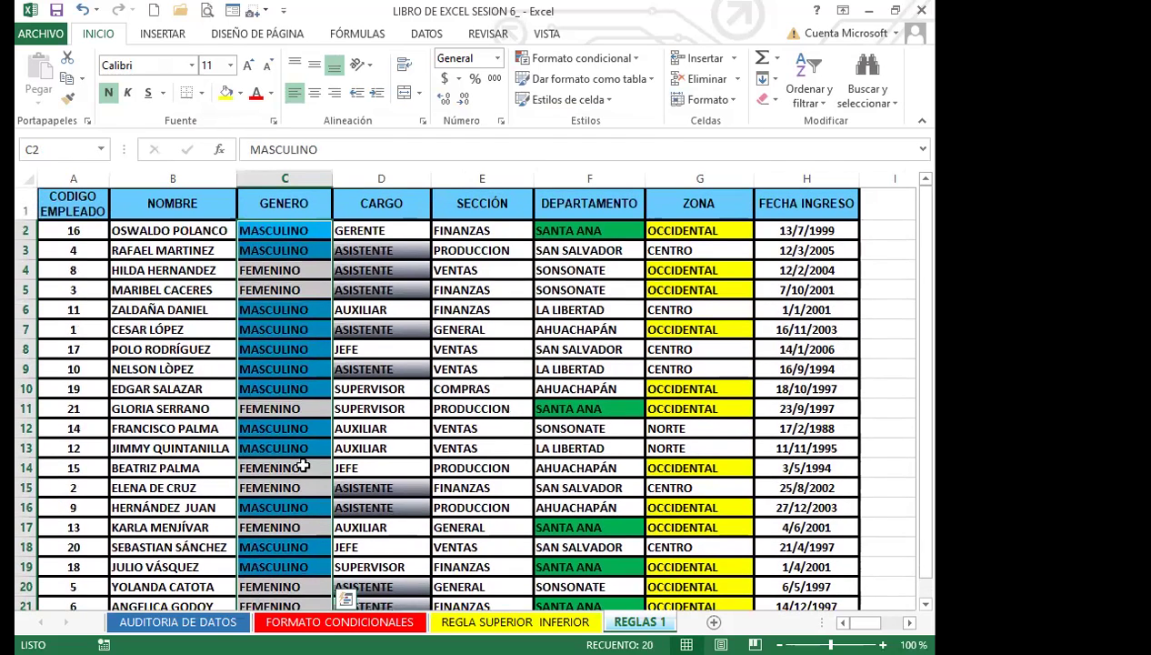
click(634, 59)
mouse_move(637, 86)
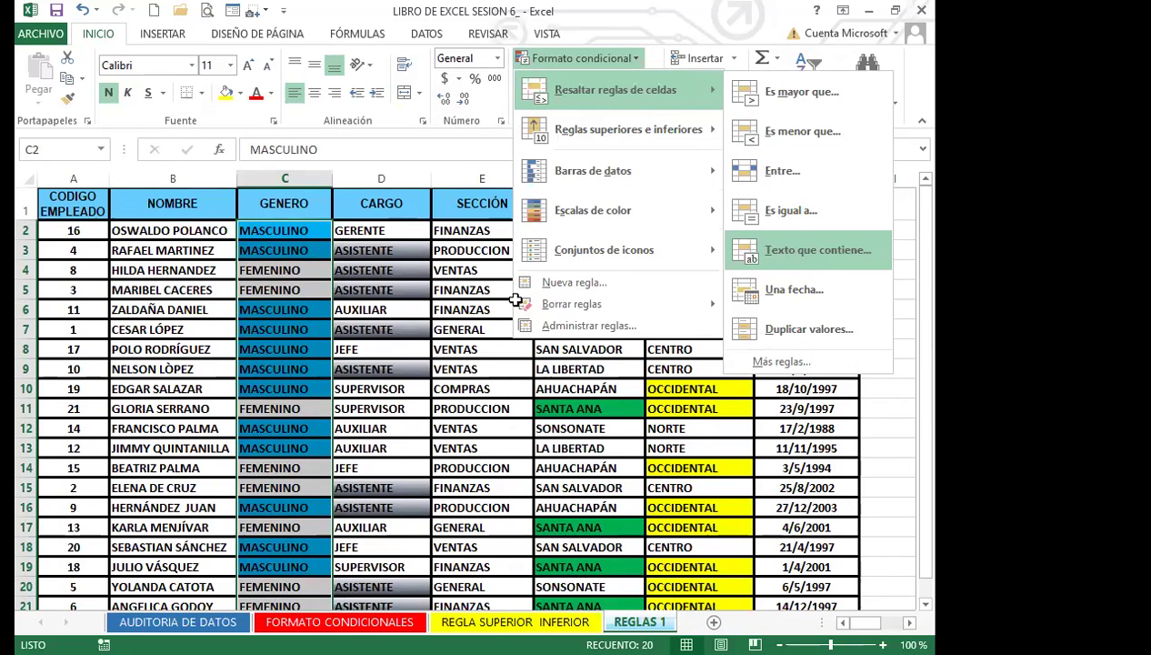
key(Return)
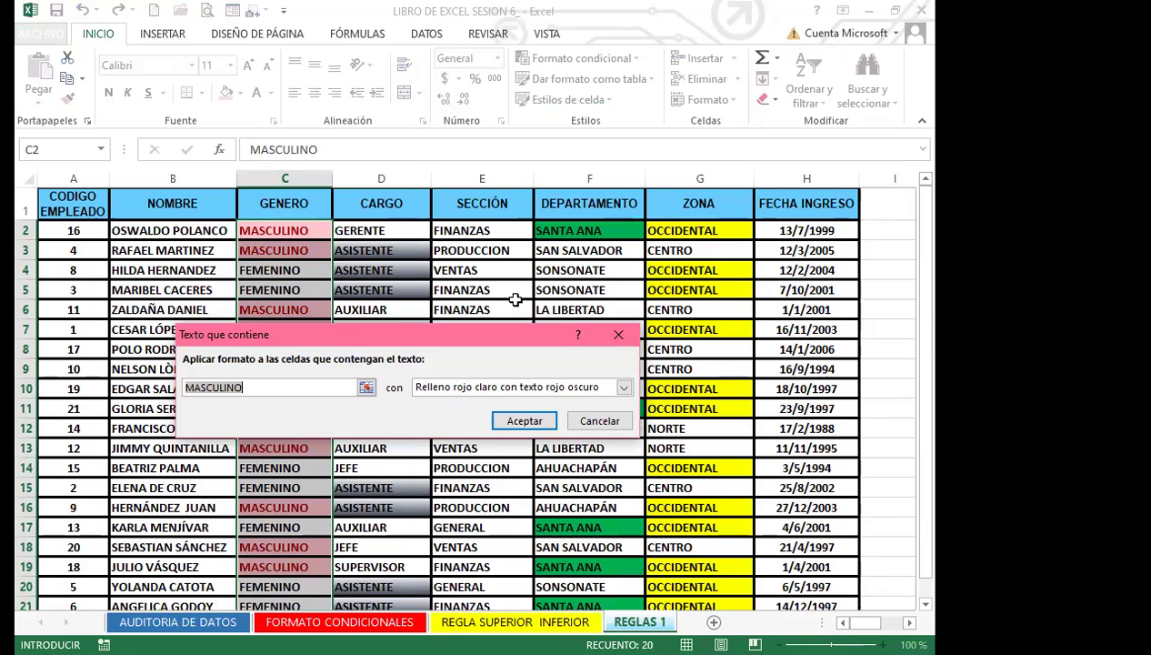
click(282, 270)
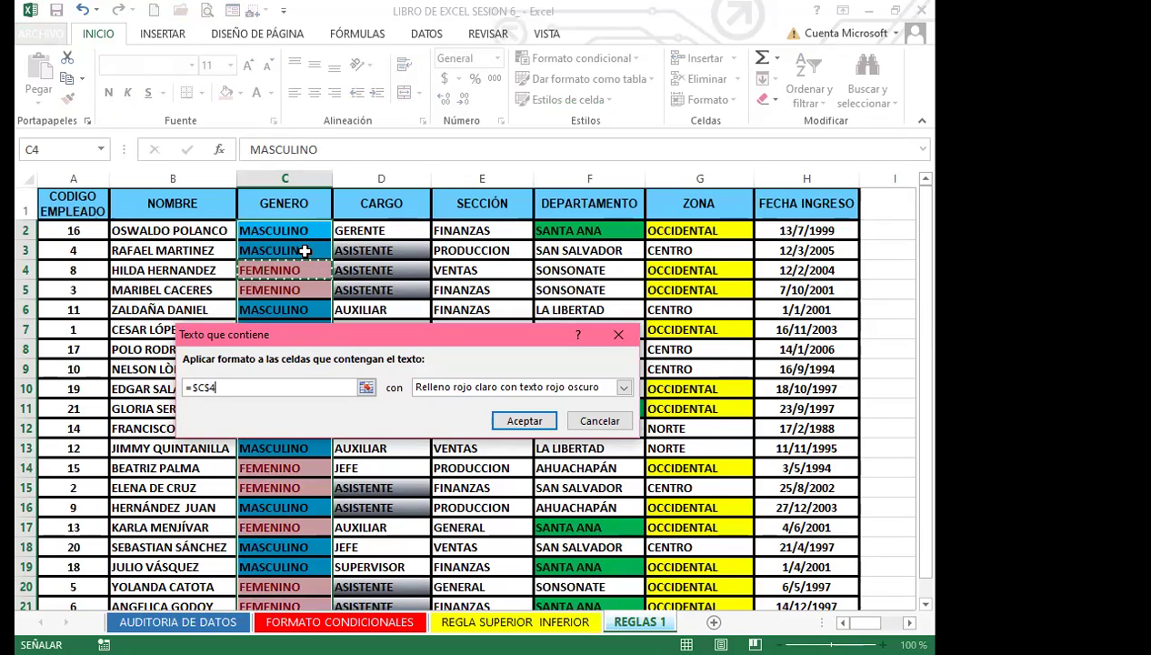
Step: Give the FEMENINO rule a custom format with the lightest theme orange as its fill
click(624, 387)
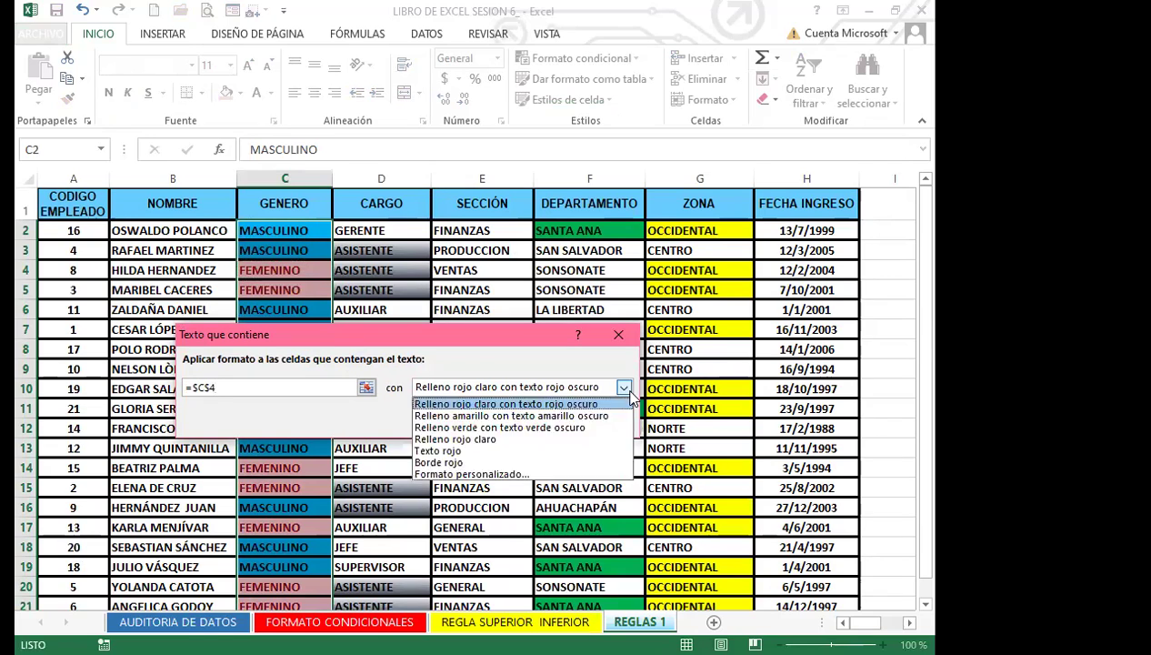
click(499, 475)
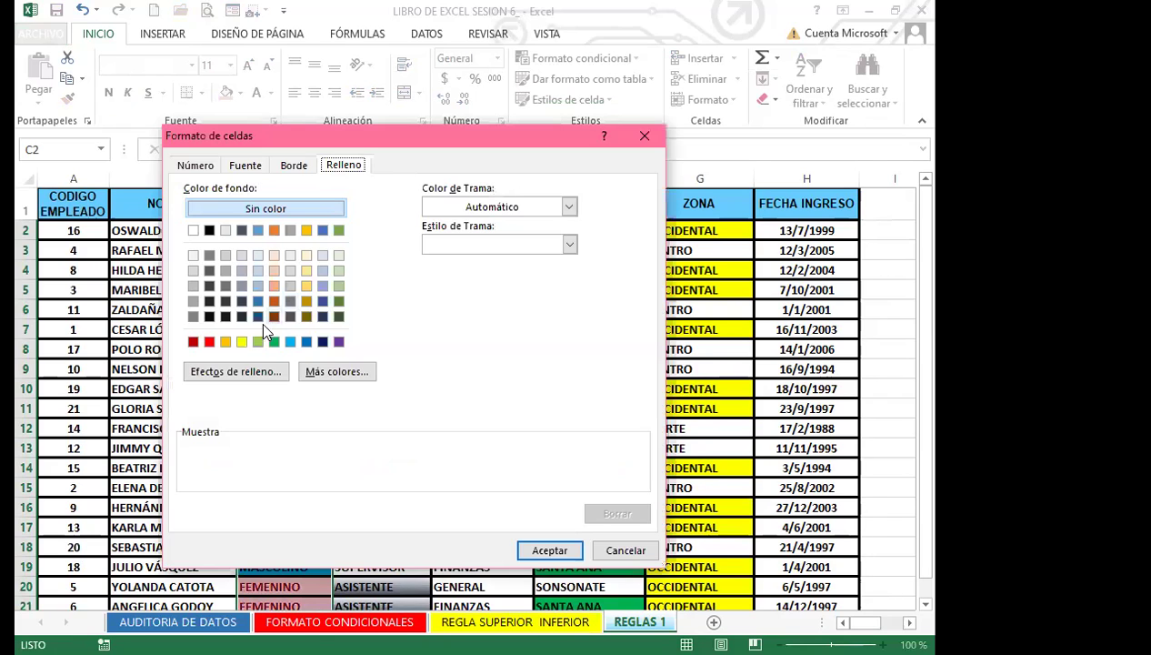
click(271, 254)
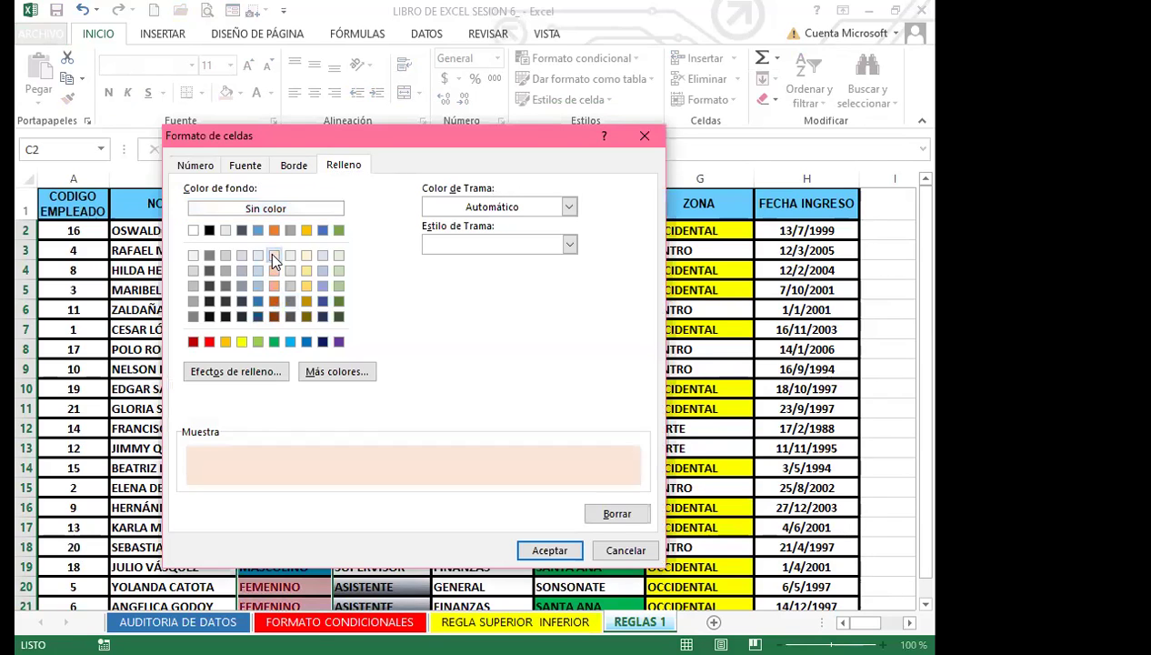
Step: Set the FEMENINO rule's font to Negrita in black and apply the rule to the GENERO cells
click(246, 164)
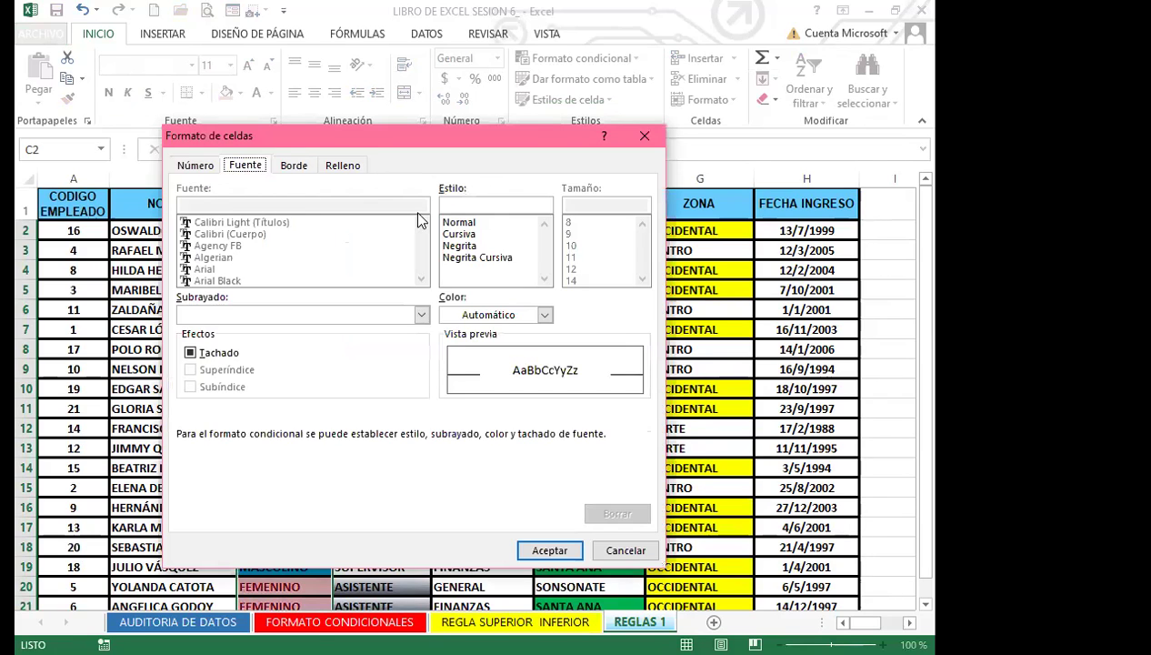
click(459, 245)
click(542, 315)
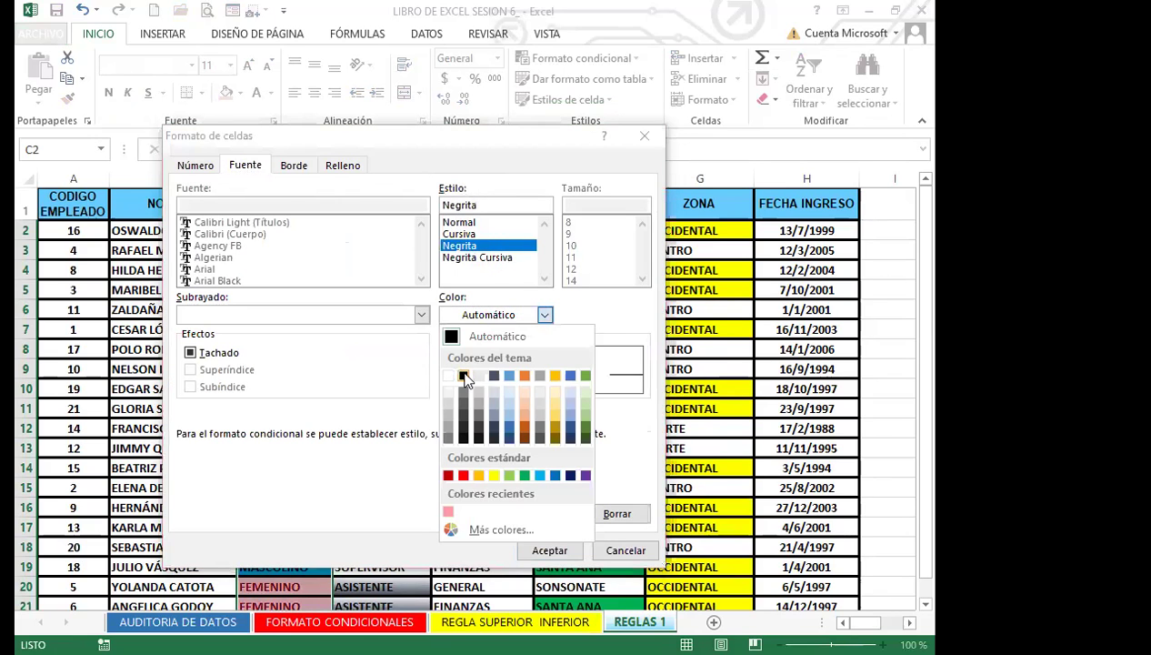
click(464, 378)
click(549, 550)
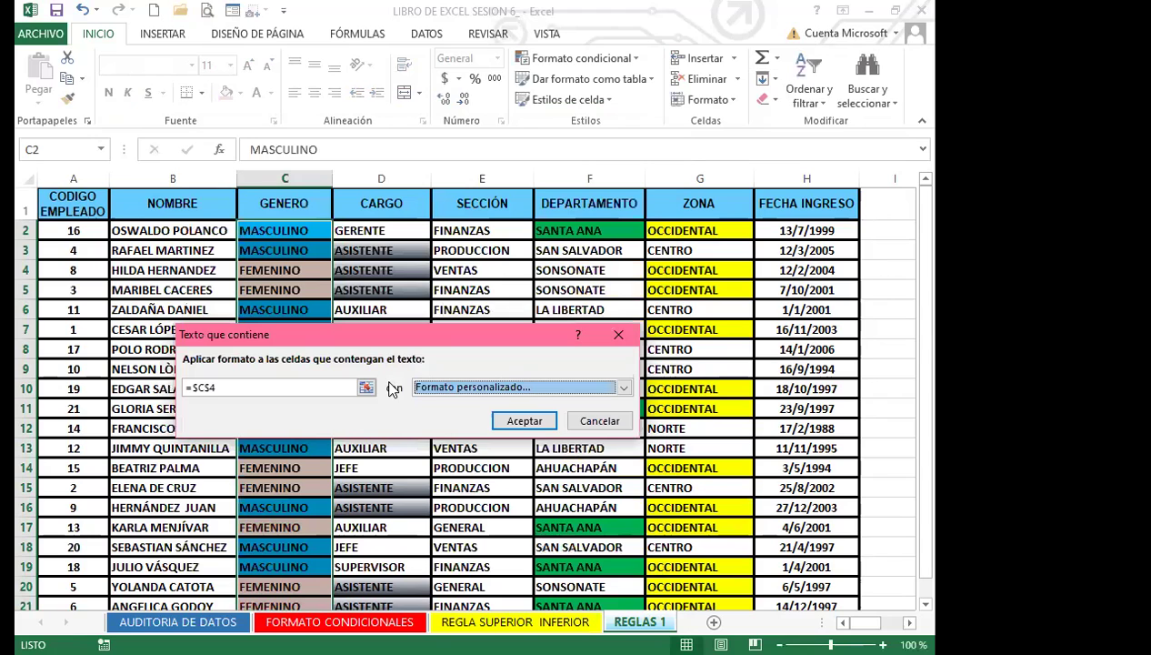
click(524, 420)
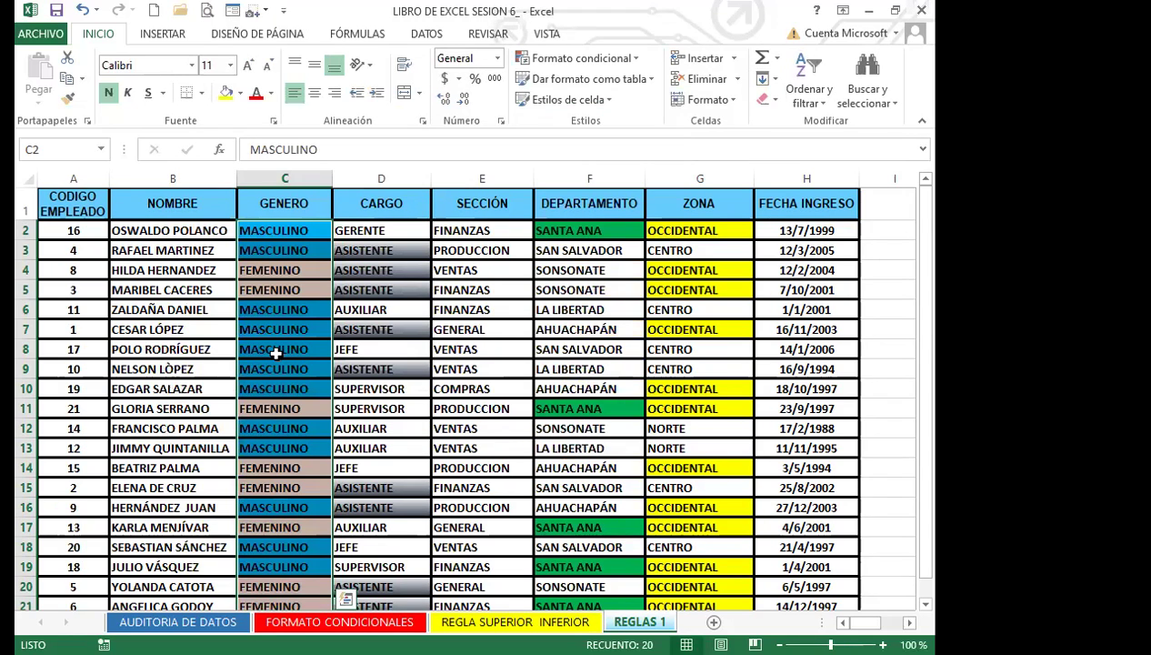
click(288, 289)
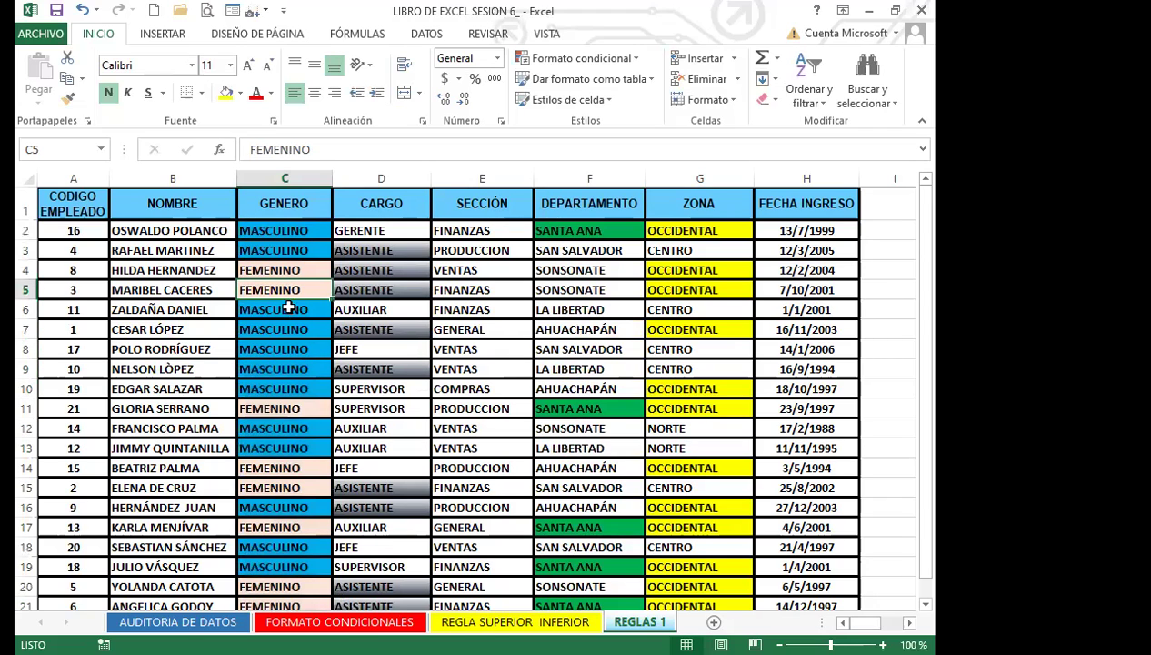
Step: Check the MASCULINO and FEMENINO coloring of the GENERO column down through row 21 of the table
click(285, 312)
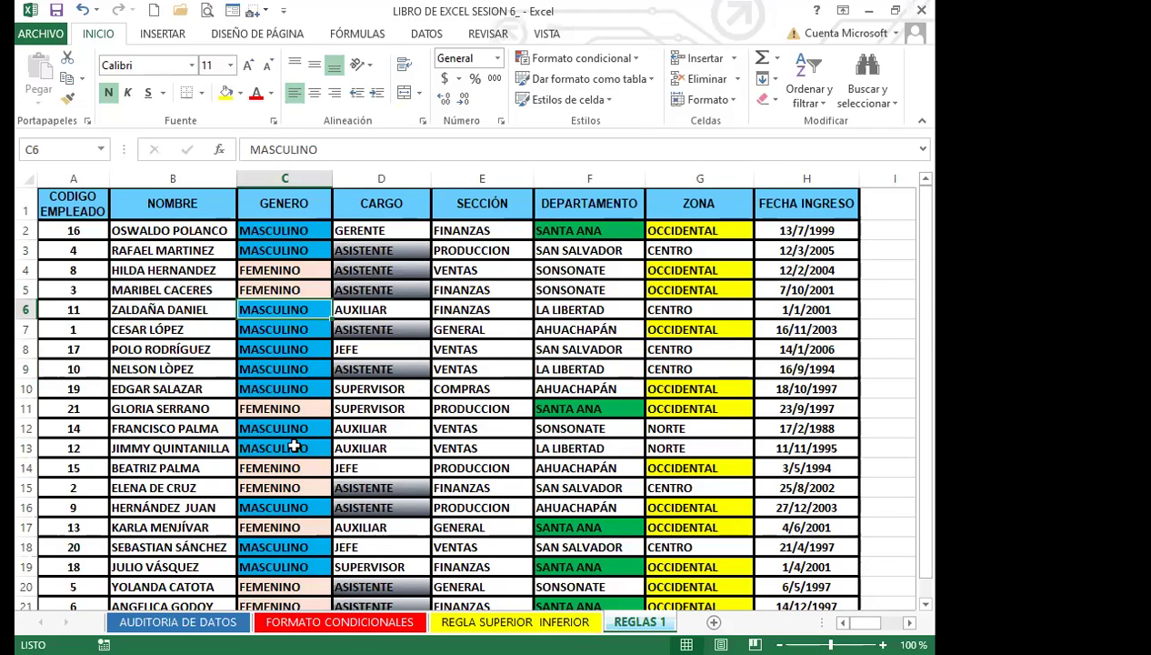
scroll(289, 455, down, 3)
scroll(290, 465, up, 3)
scroll(300, 486, down, 2)
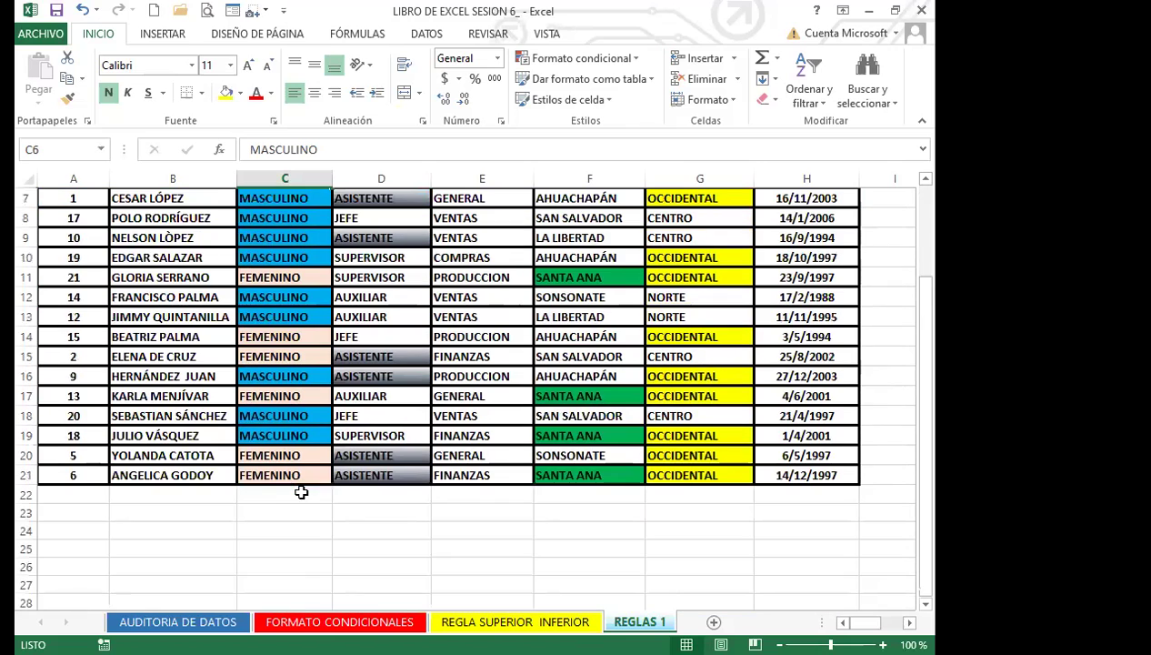
scroll(283, 508, up, 2)
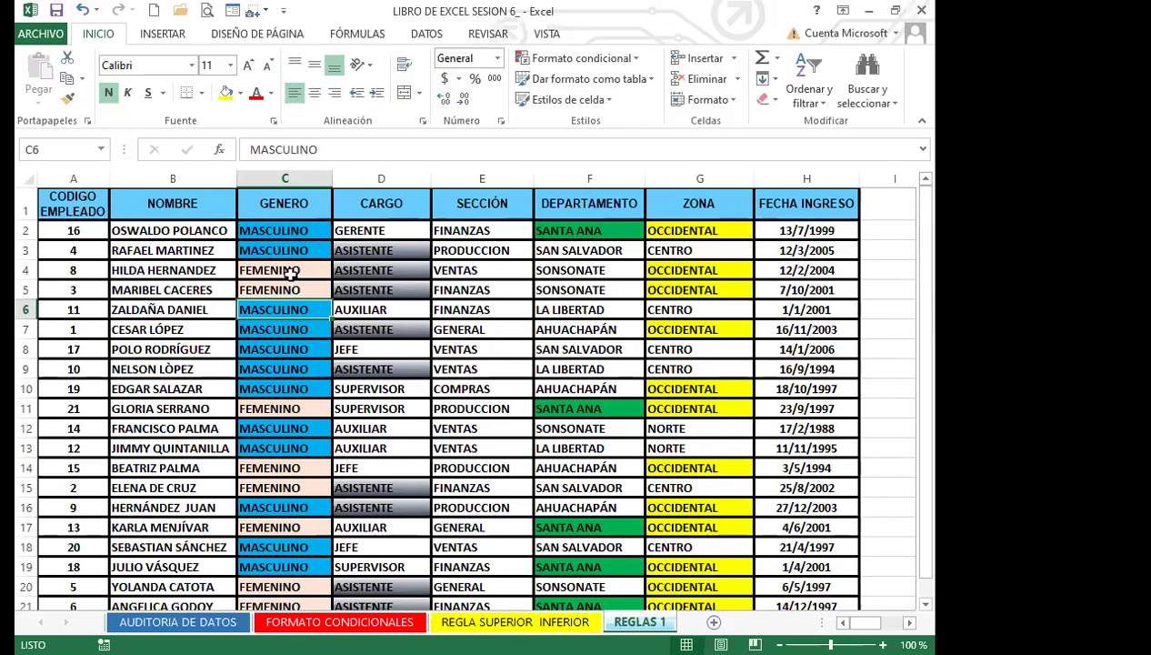
click(286, 288)
click(285, 307)
click(286, 289)
click(285, 307)
scroll(300, 463, down, 2)
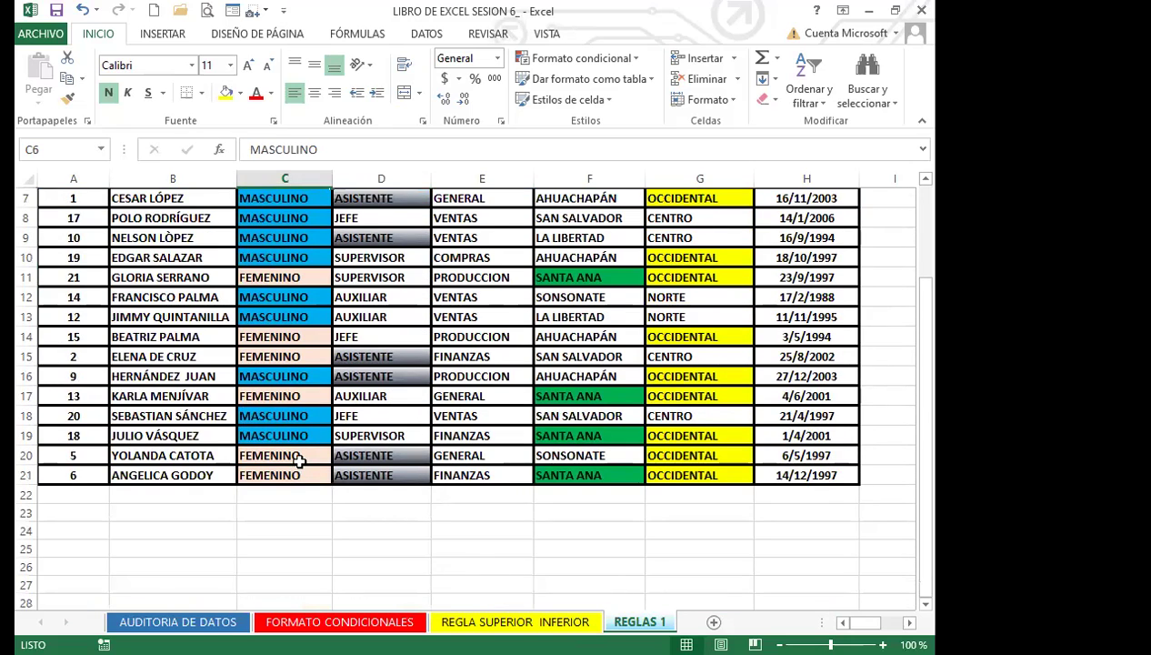
scroll(296, 459, up, 2)
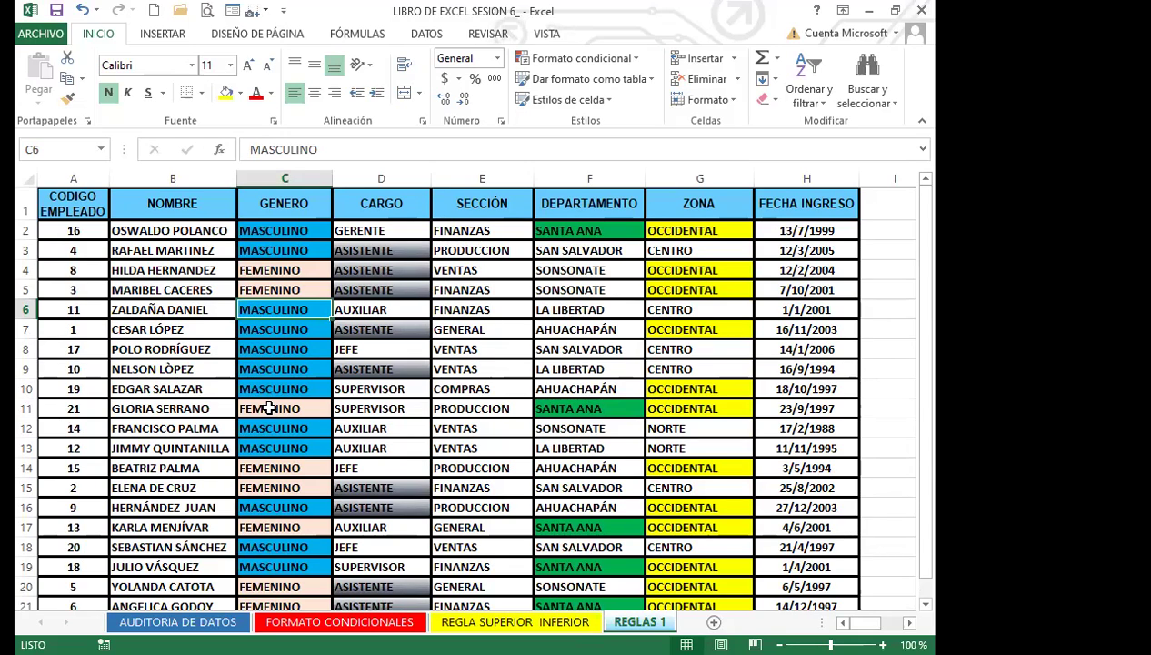
scroll(269, 408, down, 3)
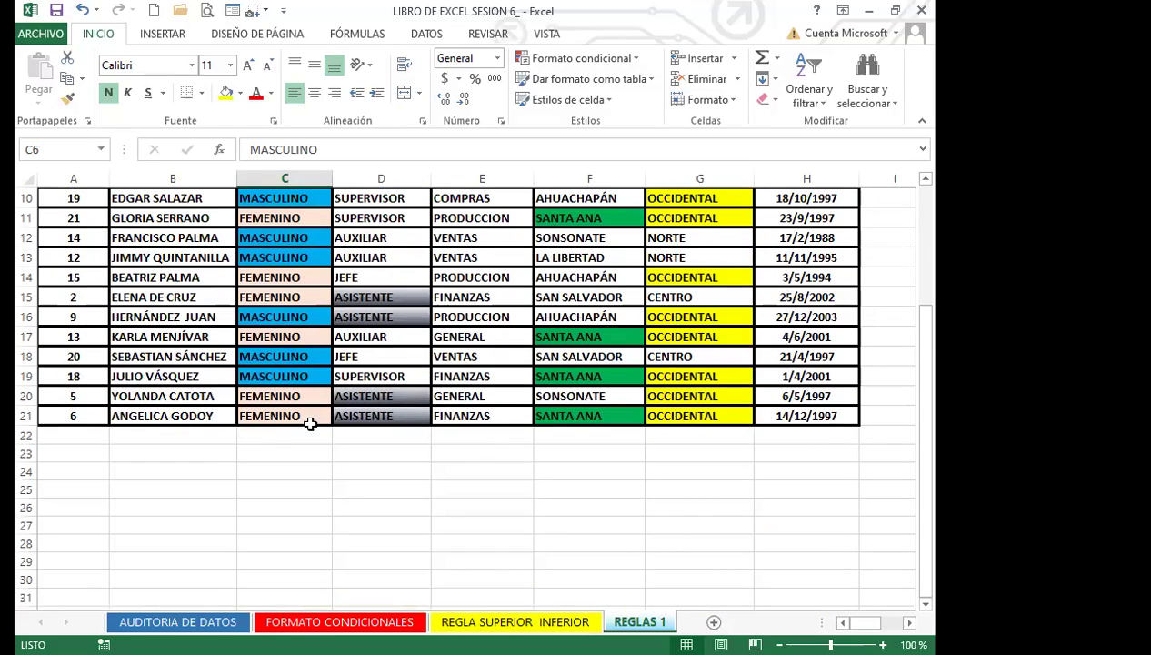
scroll(275, 419, up, 3)
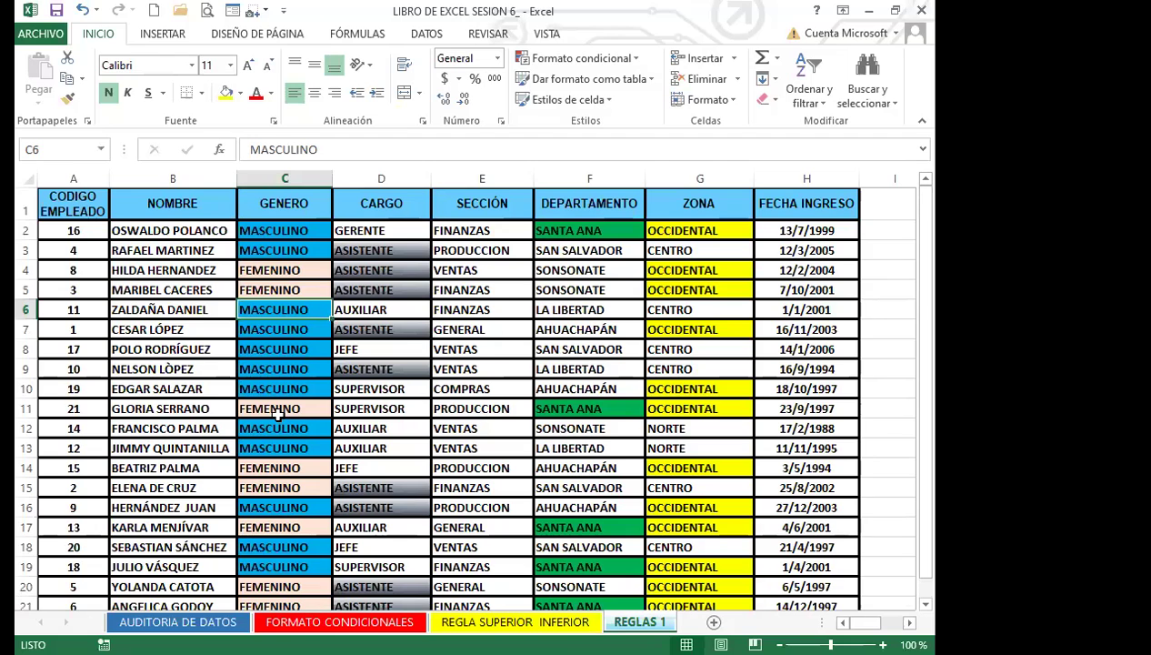
scroll(278, 421, down, 3)
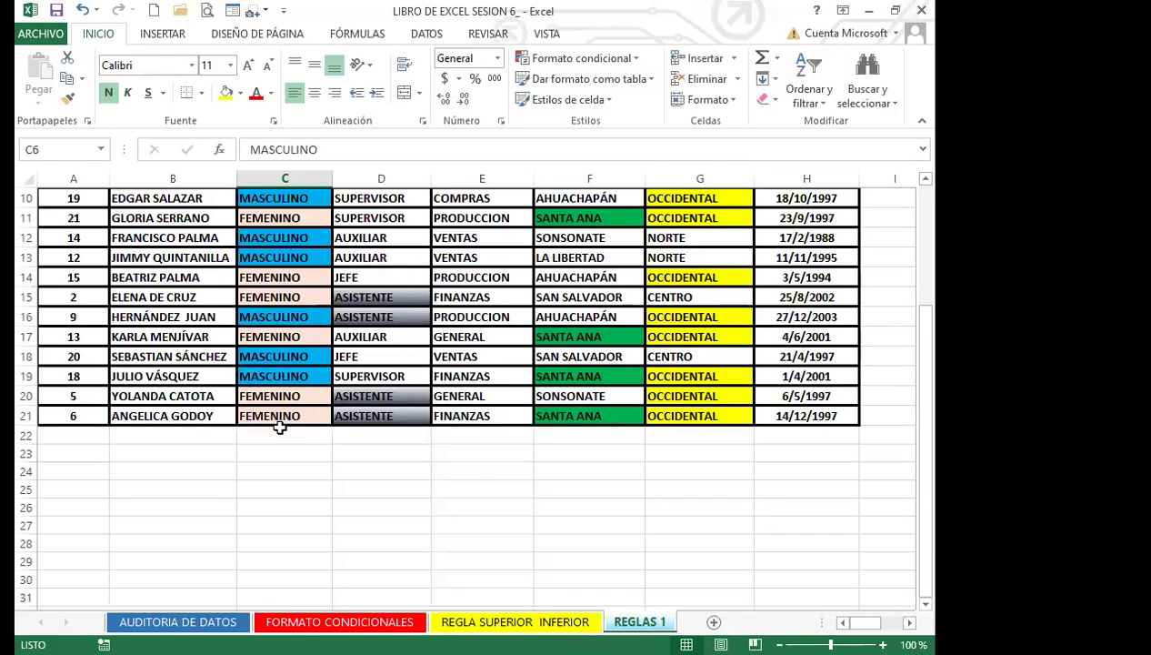
scroll(270, 455, up, 3)
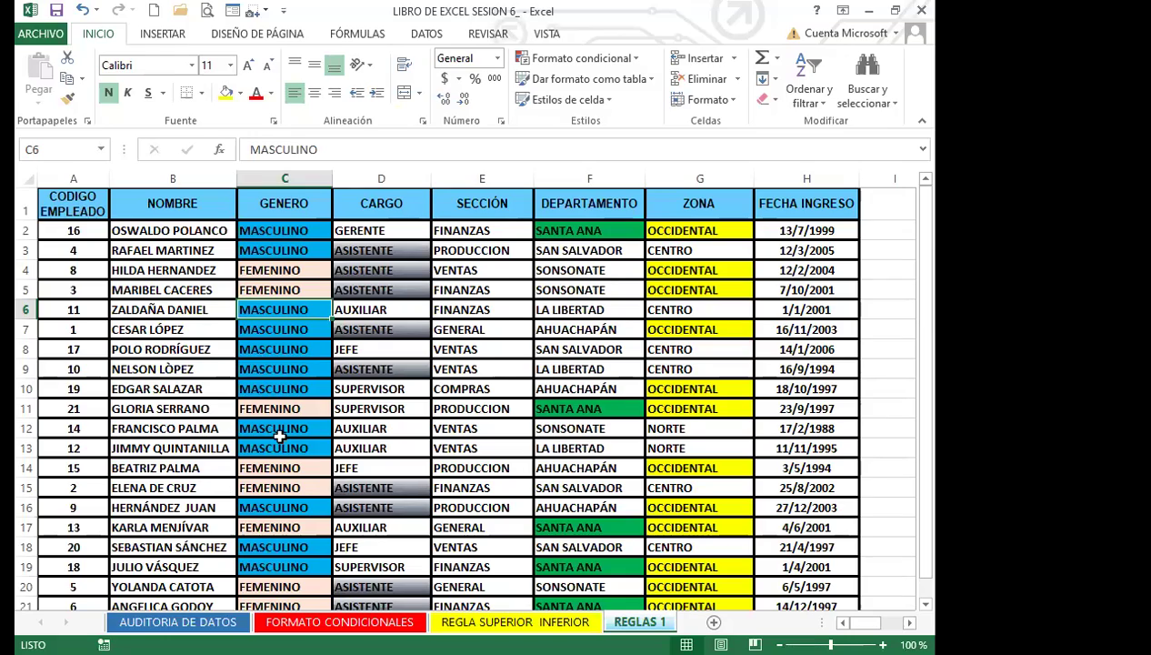
scroll(355, 477, down, 3)
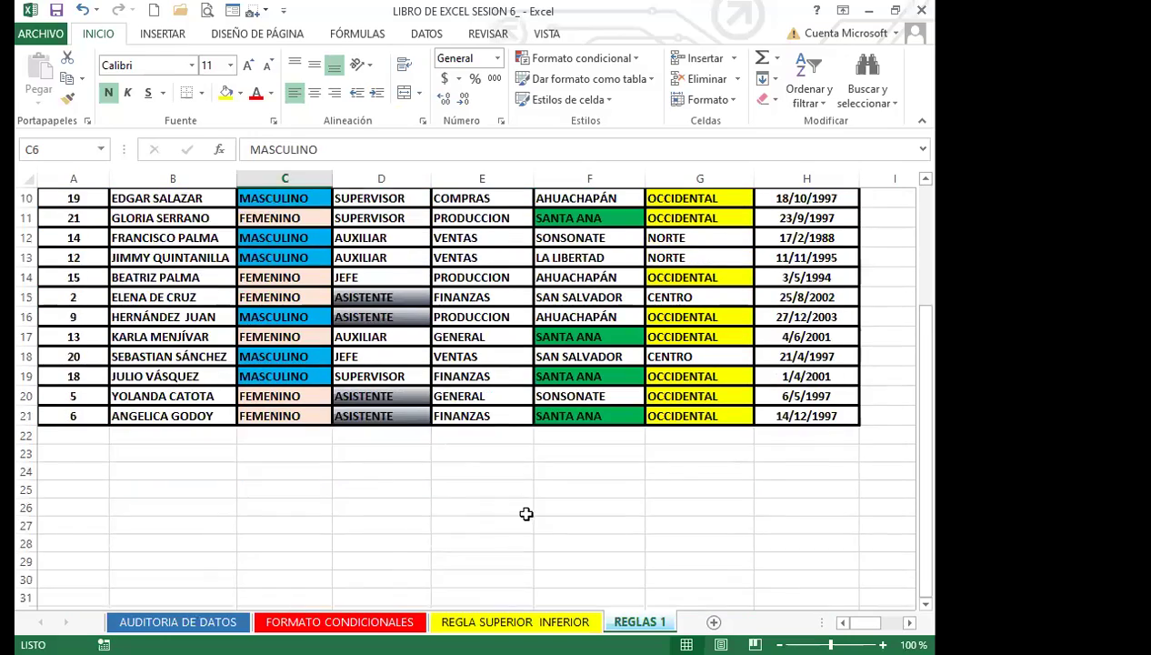
scroll(526, 514, up, 3)
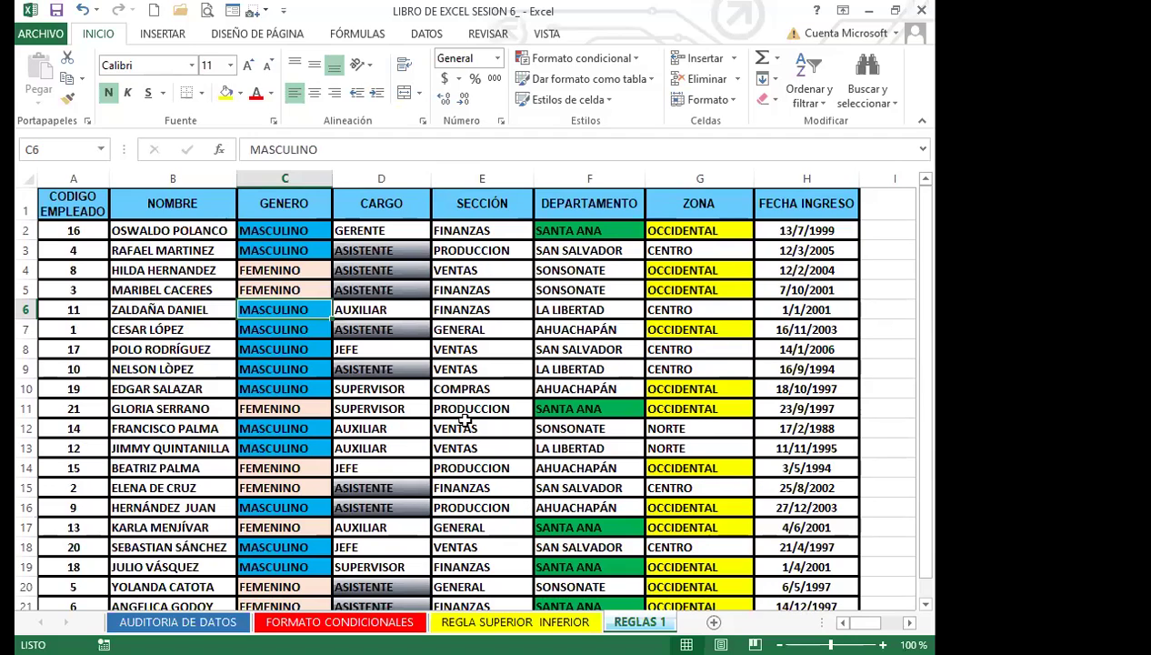
click(479, 349)
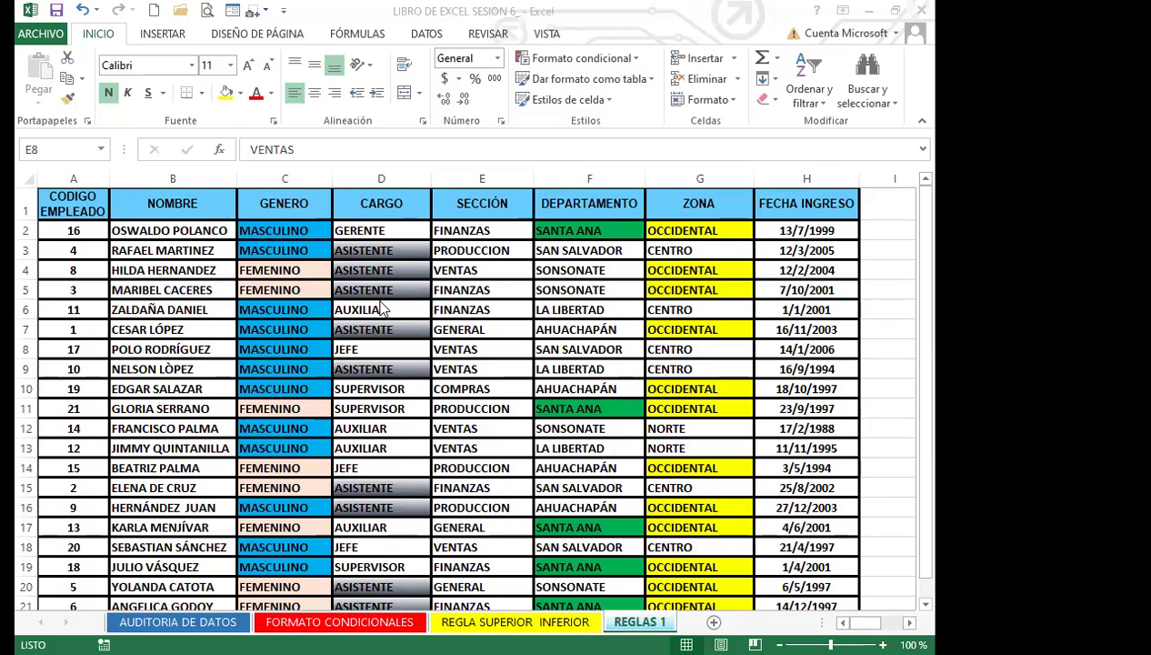
click(368, 408)
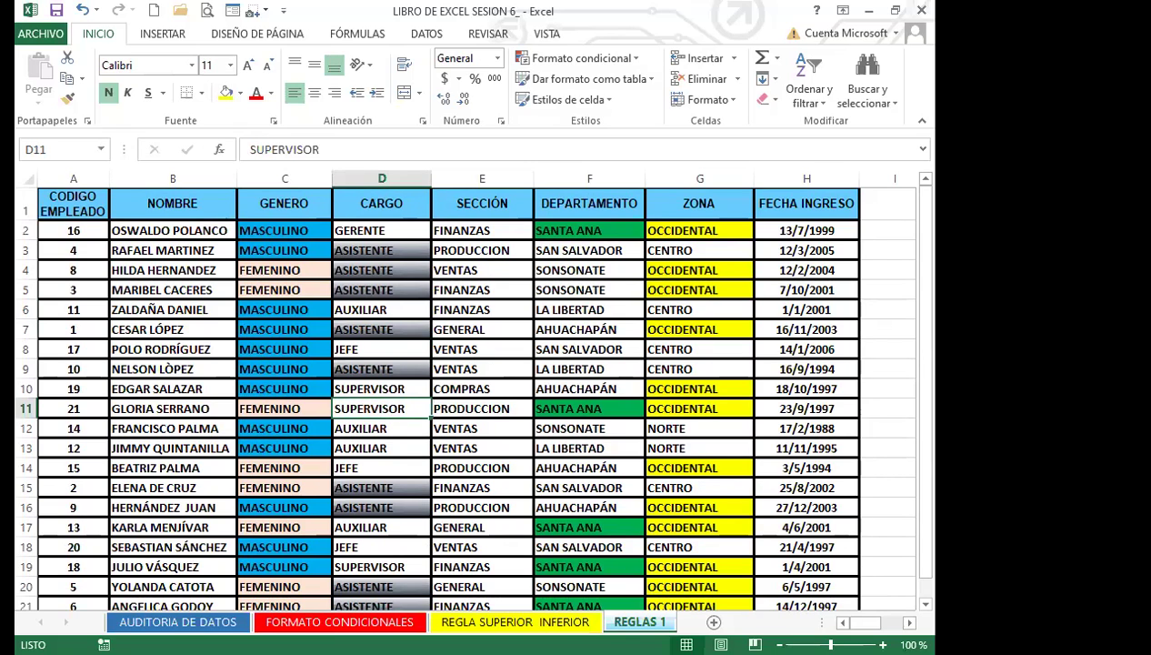